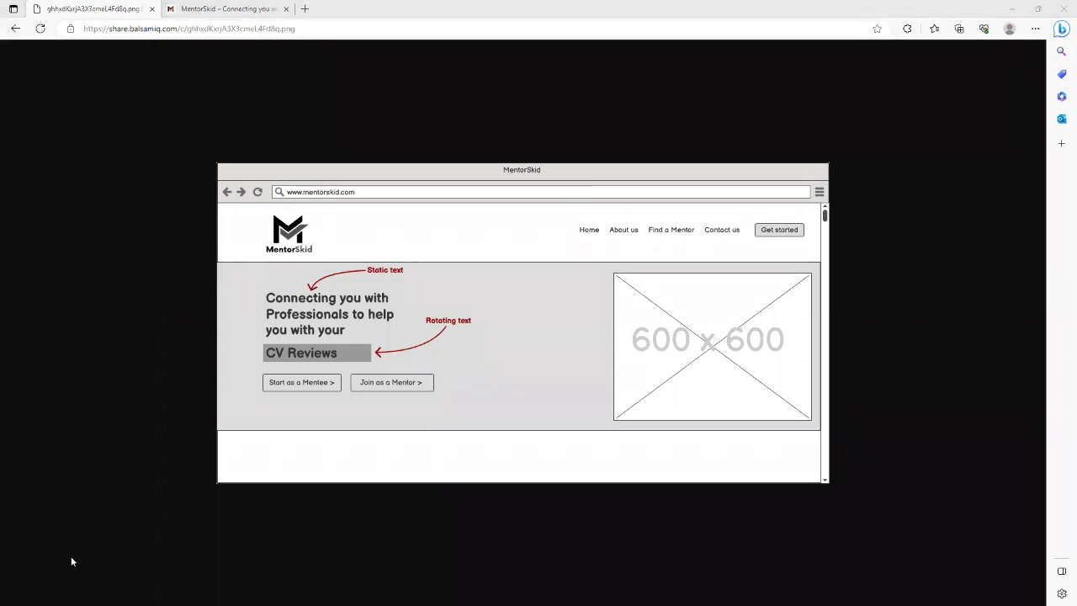
# - Split the MentorSkid wireframe image and the live MentorSkid site into separate browser windows and arrange them side by side
pyautogui.click(149, 320)
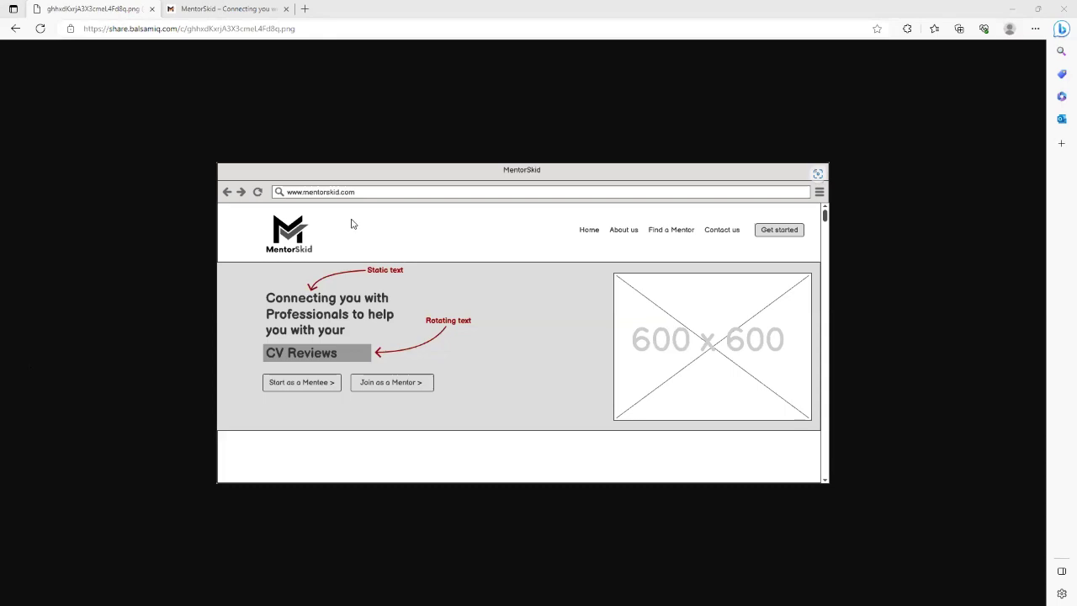
pyautogui.click(223, 9)
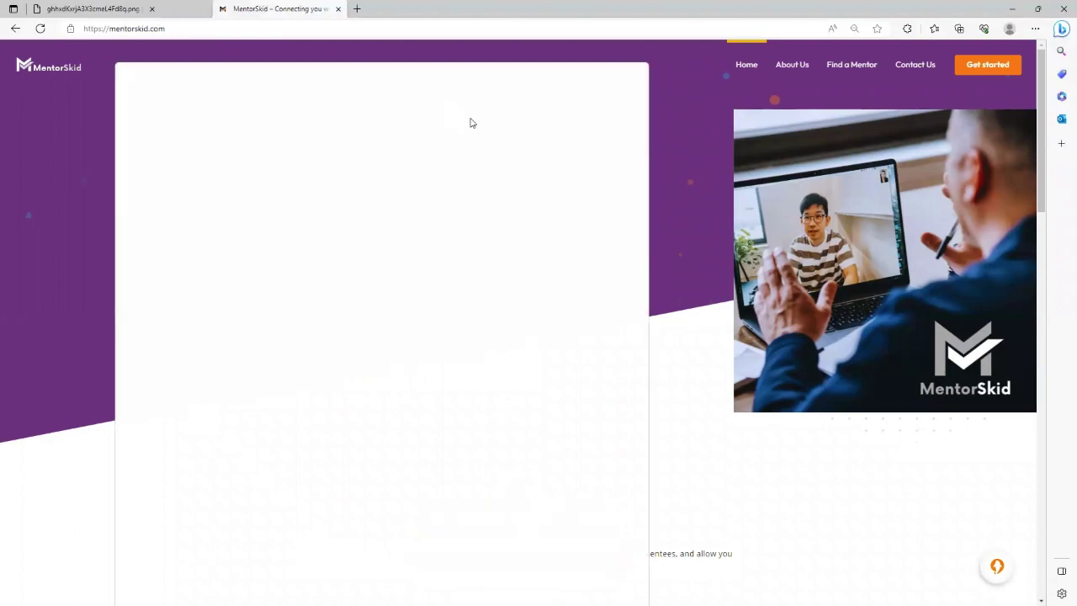
pyautogui.moveTo(471, 123); pyautogui.dragTo(597, 123)
pyautogui.click(378, 17)
pyautogui.moveTo(378, 16); pyautogui.dragTo(410, 70)
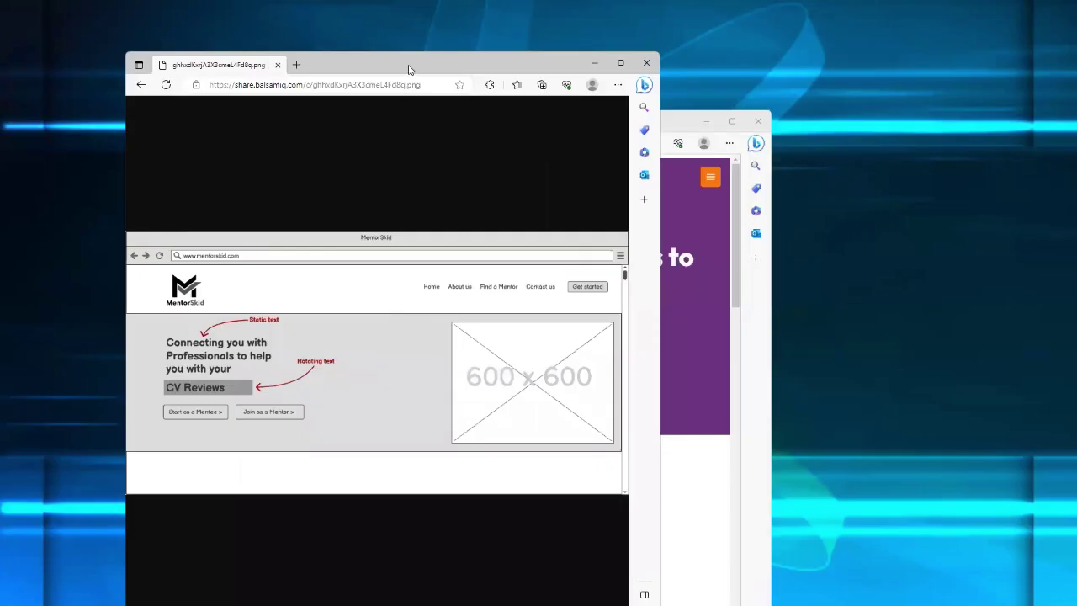
pyautogui.doubleClick(572, 63)
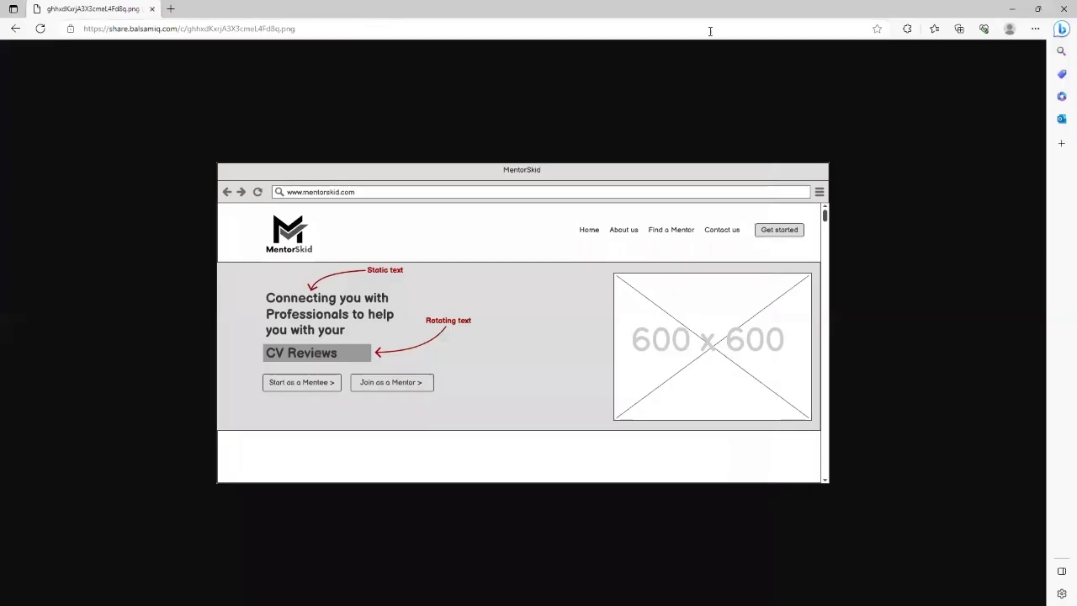
pyautogui.doubleClick(729, 9)
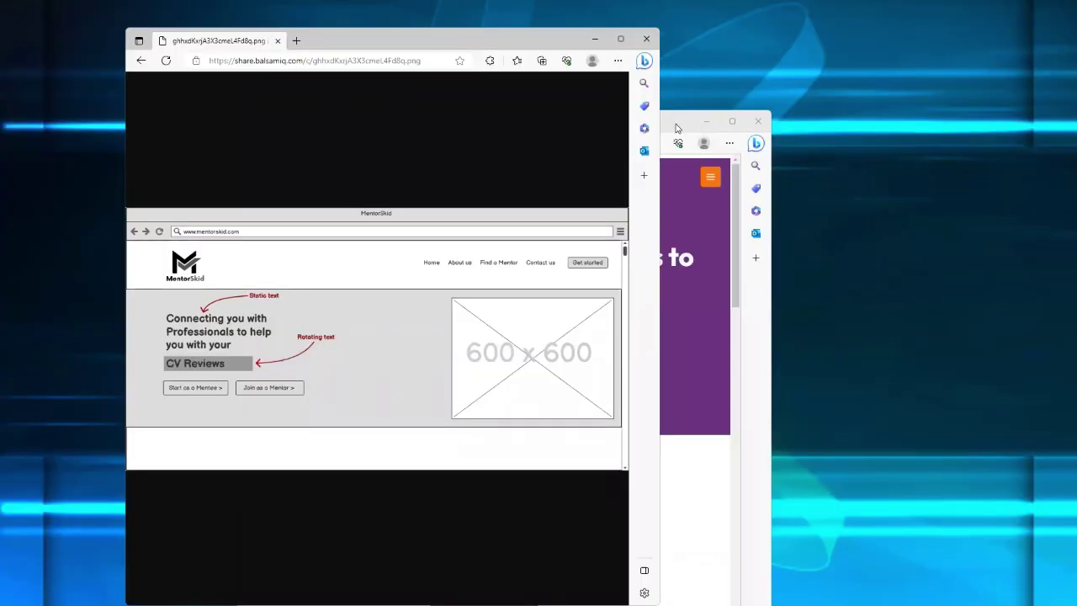
pyautogui.moveTo(677, 128); pyautogui.dragTo(1075, 126)
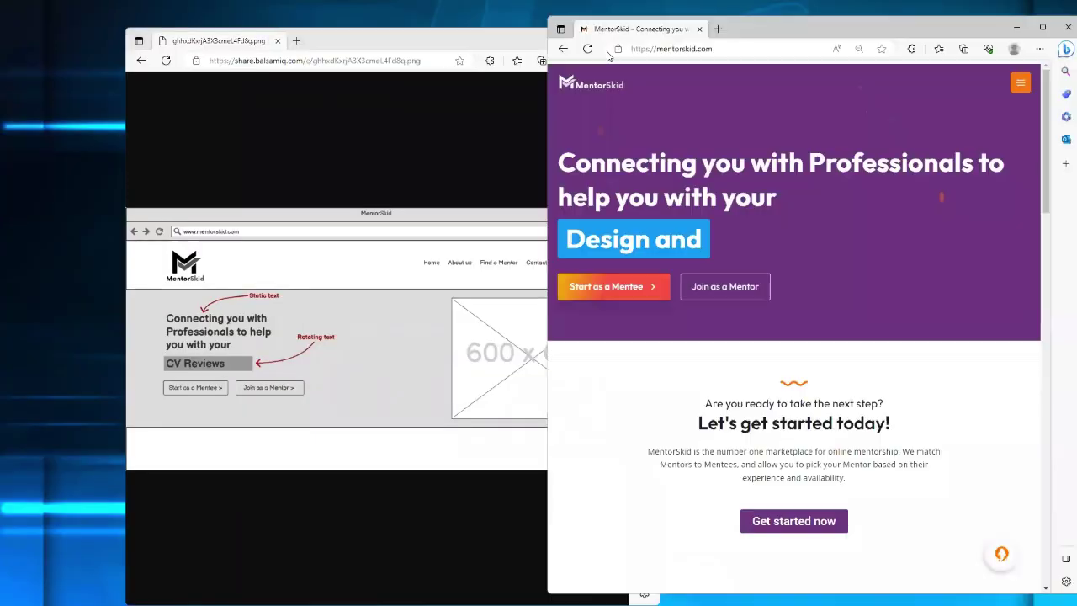
pyautogui.click(461, 42)
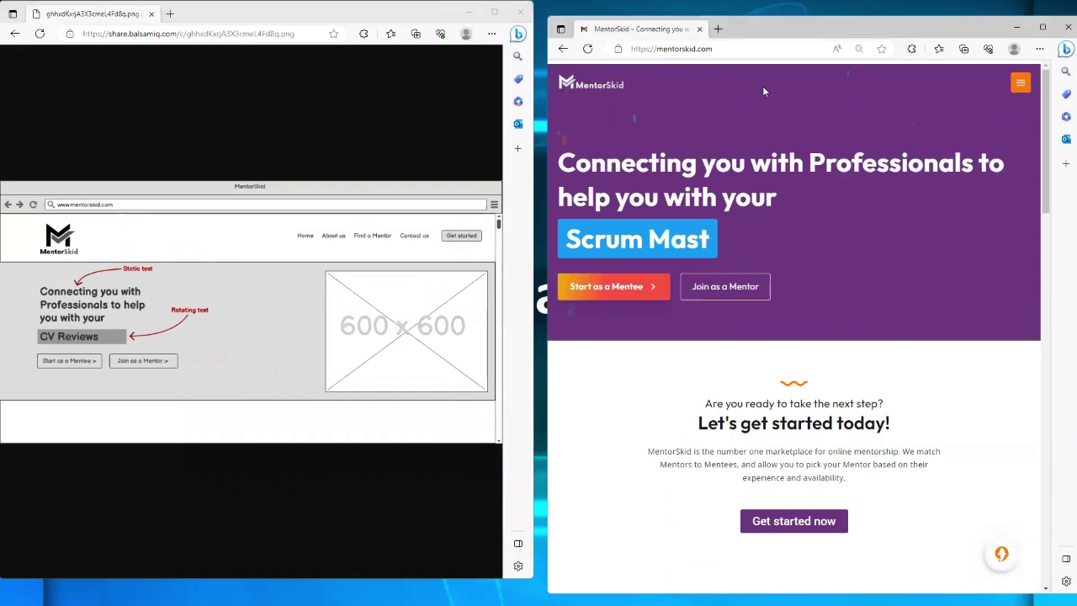
# - Zoom the MentorSkid site out until its desktop navigation and banner image show, and shorten its window to the banner area
pyautogui.hotkey('ctrl', '-')
pyautogui.hotkey('ctrl', '-')
pyautogui.hotkey('ctrl', '-')
pyautogui.hotkey('ctrl', '-')
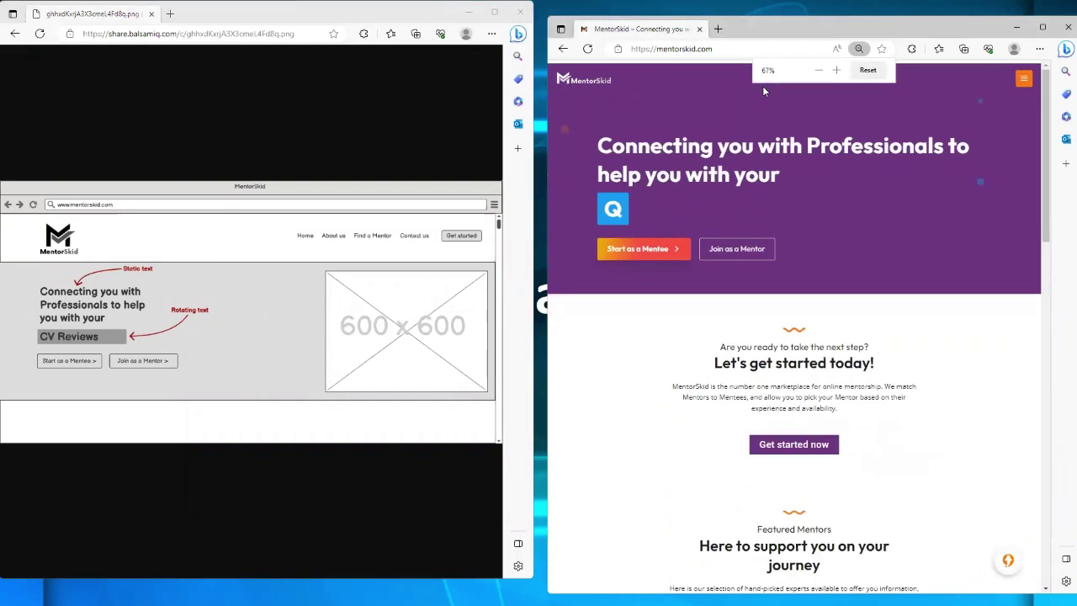
pyautogui.hotkey('ctrl', '-')
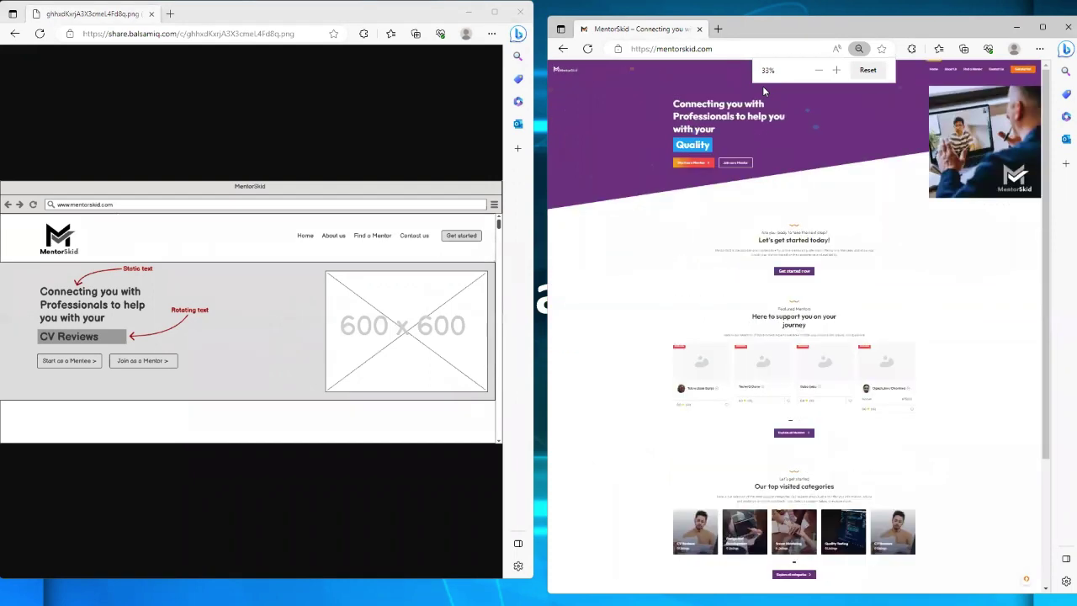
pyautogui.hotkey('ctrl', '+')
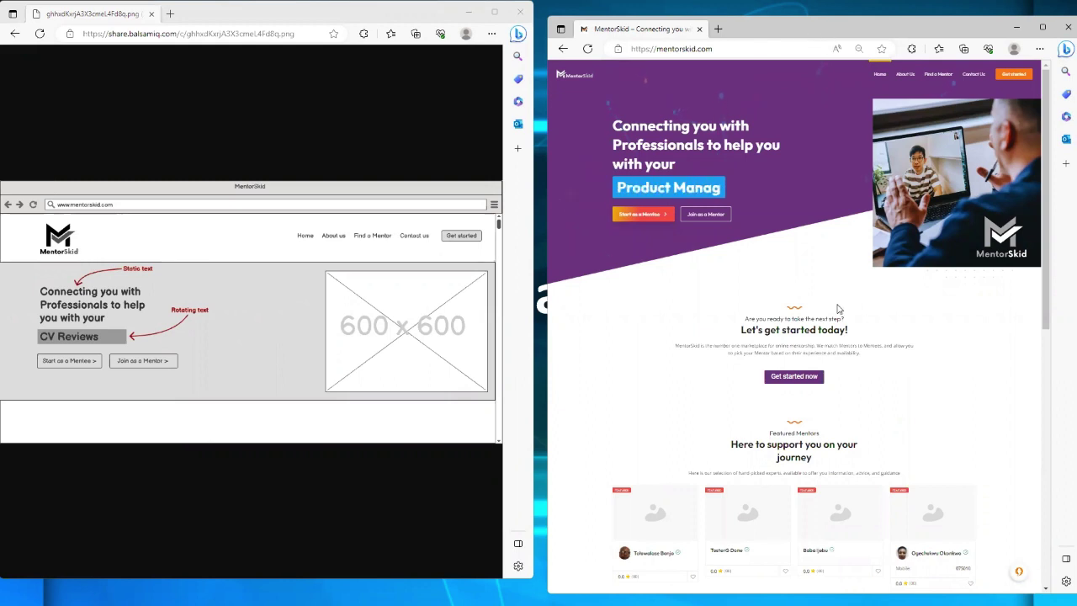
pyautogui.press('super+Up')
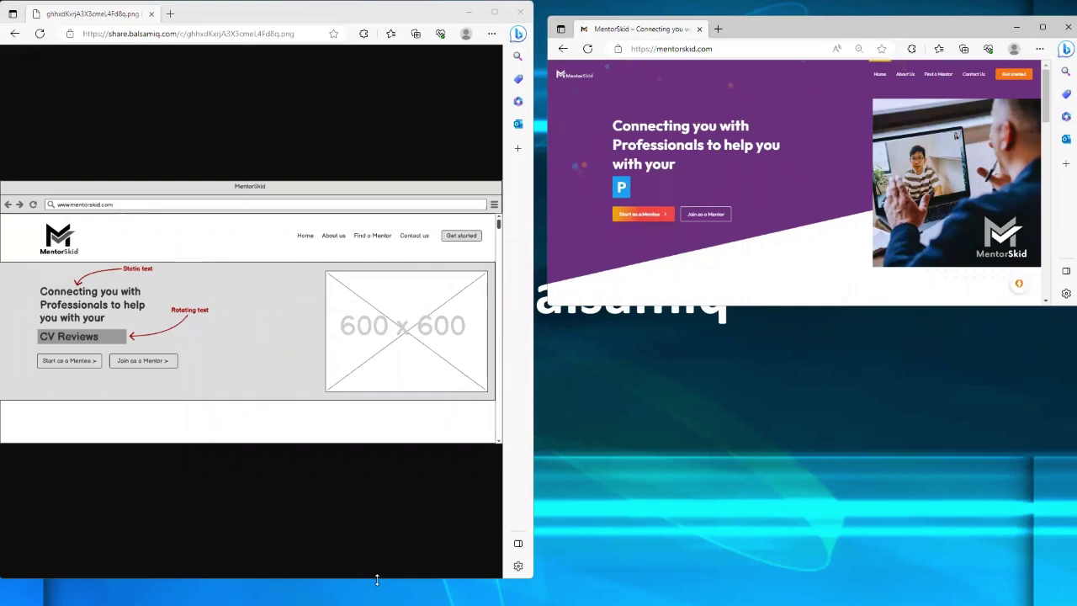
pyautogui.press('super+Up')
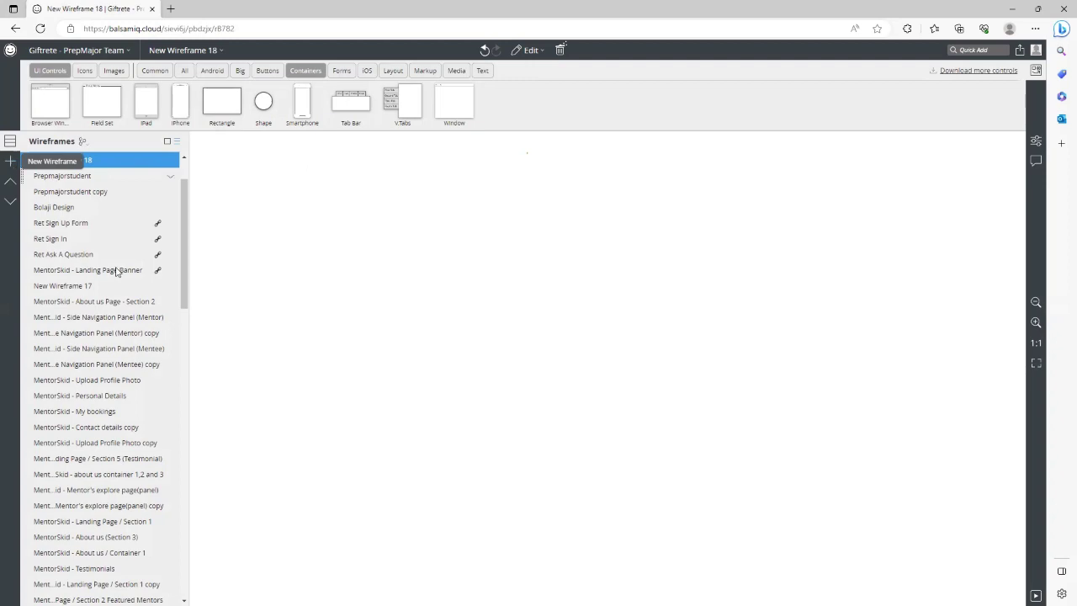
# - Add a new wireframe to the Giftrete - PrepMajor Team project
pyautogui.scroll(-1, 146, 329)
pyautogui.scroll(3, 171, 314)
pyautogui.scroll(-10, 157, 320)
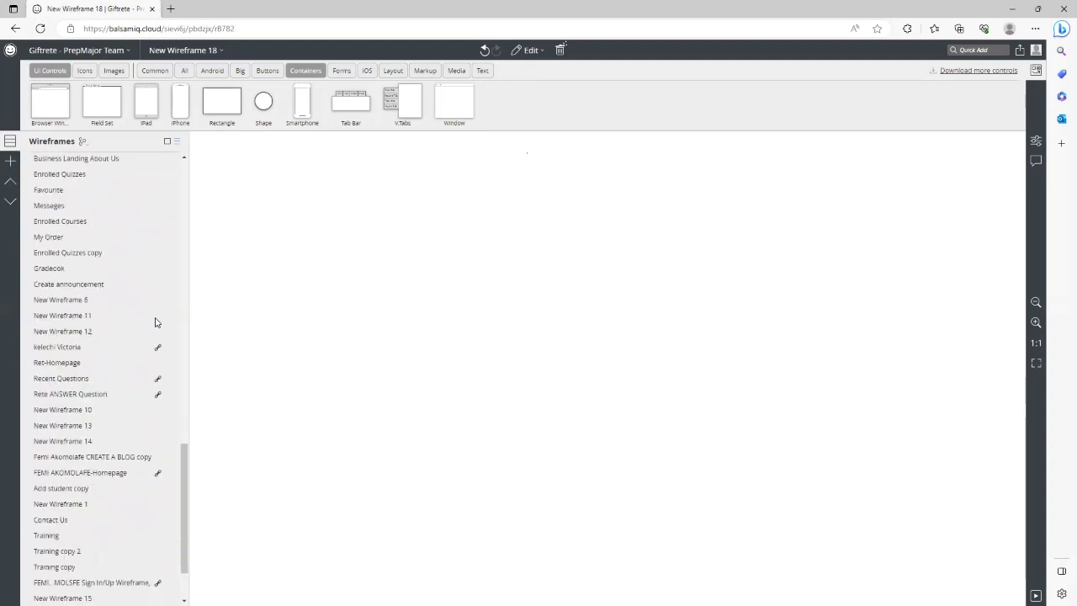
pyautogui.scroll(9, 157, 320)
pyautogui.scroll(2, 143, 302)
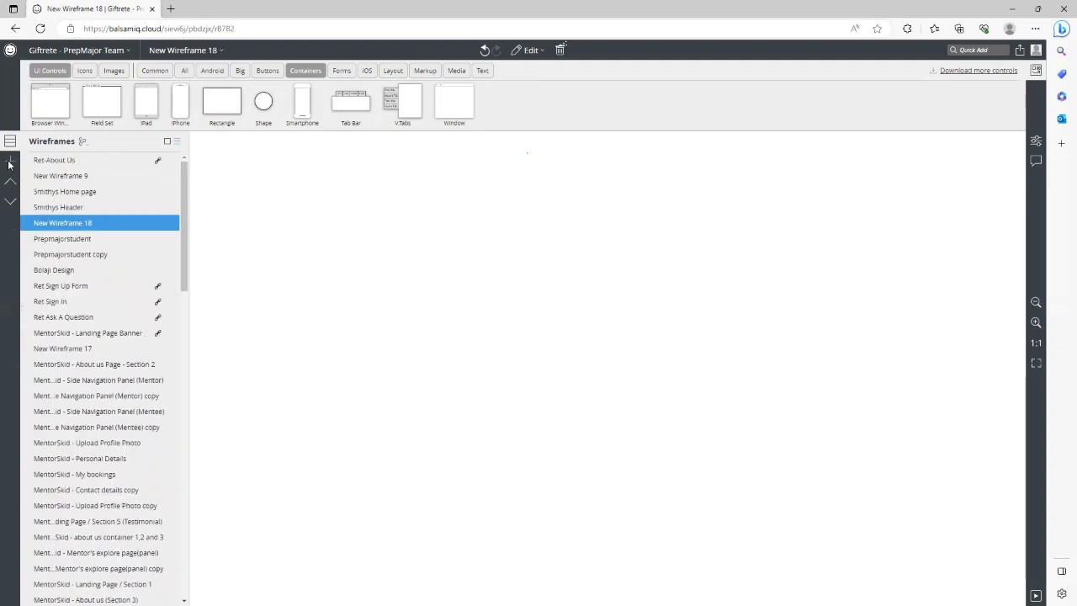
pyautogui.click(10, 160)
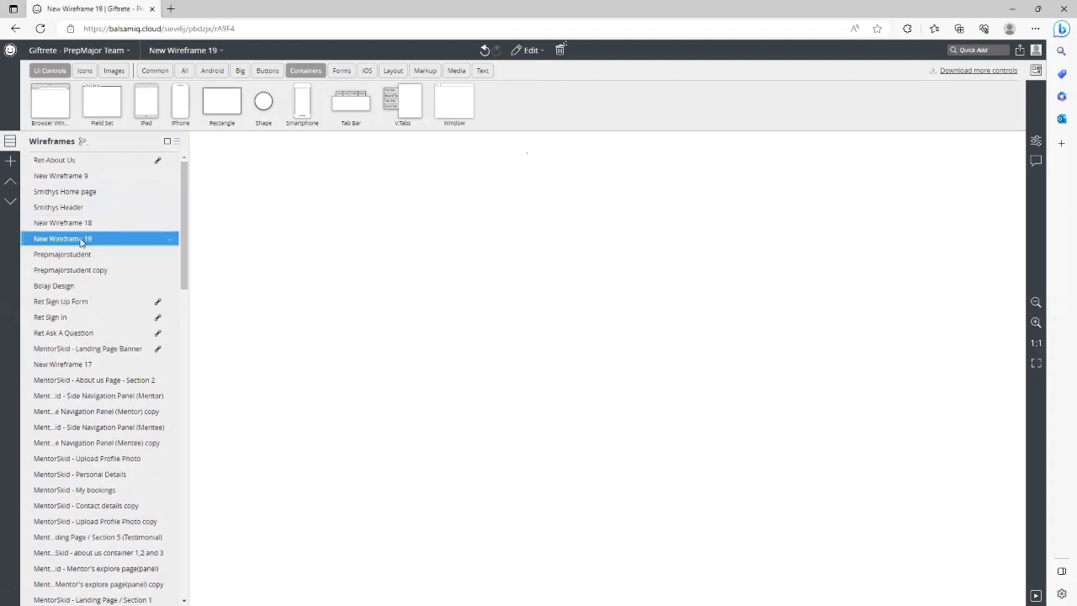
# - Rename the new wireframe as "U25 Test"
pyautogui.doubleClick(81, 240)
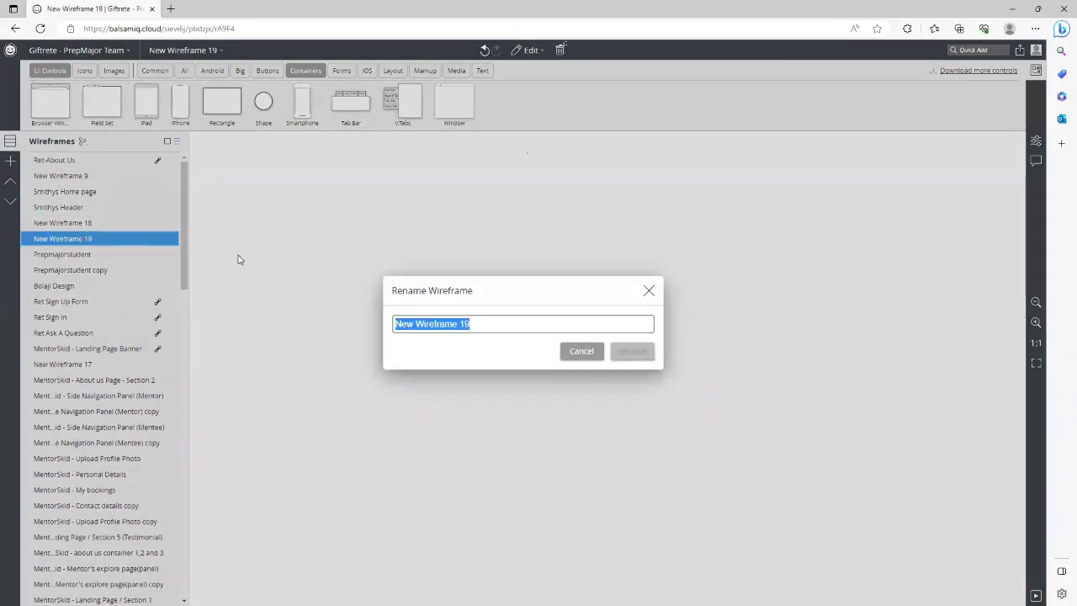
pyautogui.write('U25 te')
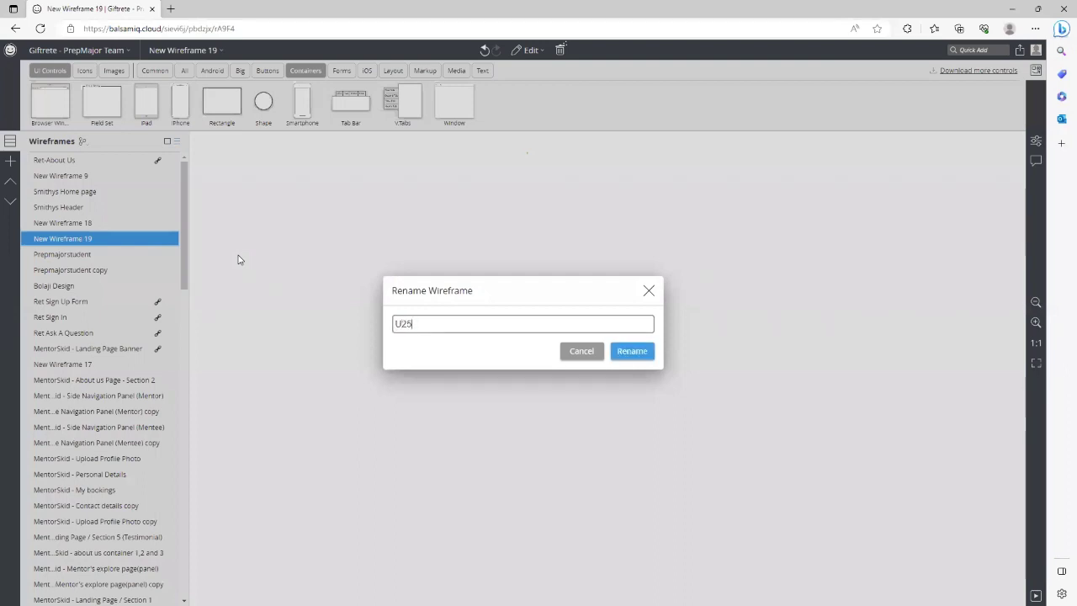
pyautogui.press('BackSpace')
pyautogui.press('BackSpace')
pyautogui.write('tesd')
pyautogui.press('BackSpace')
pyautogui.press('BackSpace')
pyautogui.press('BackSpace')
pyautogui.press('BackSpace')
pyautogui.write('Test')
pyautogui.click(631, 351)
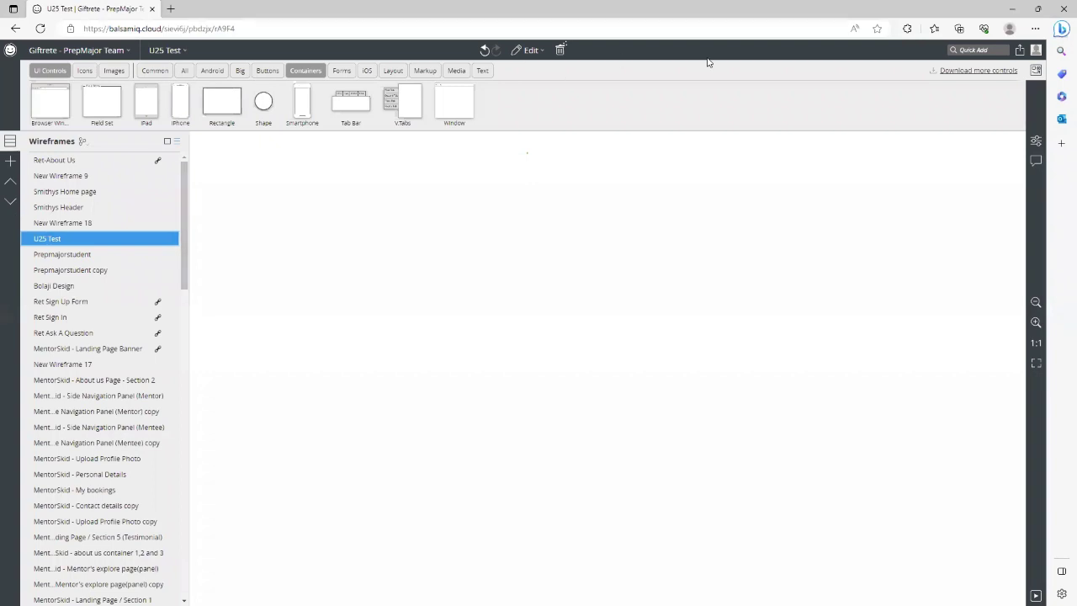
pyautogui.click(85, 72)
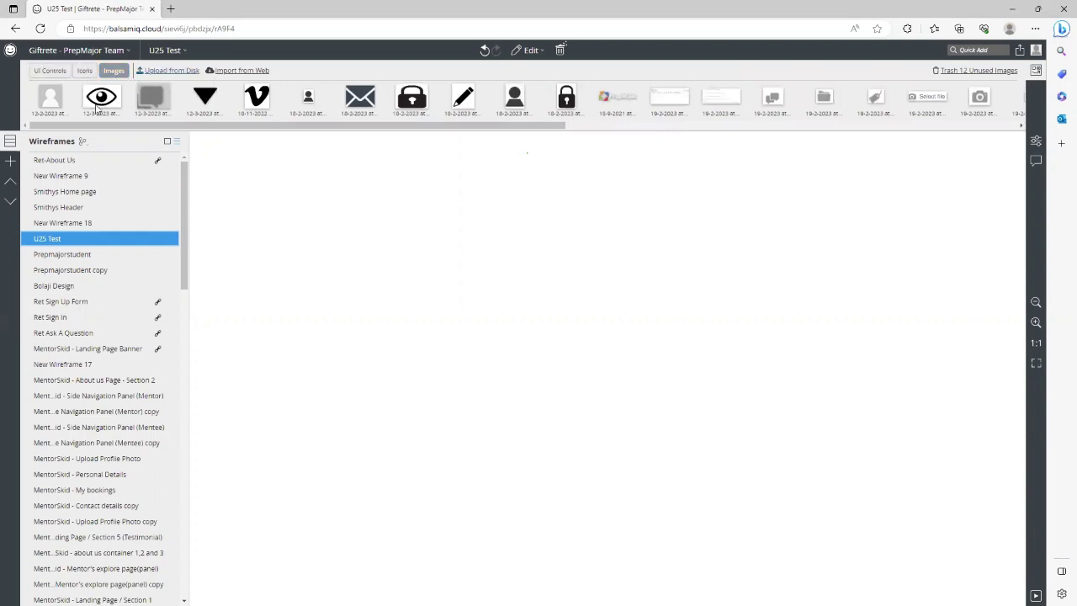
pyautogui.click(52, 71)
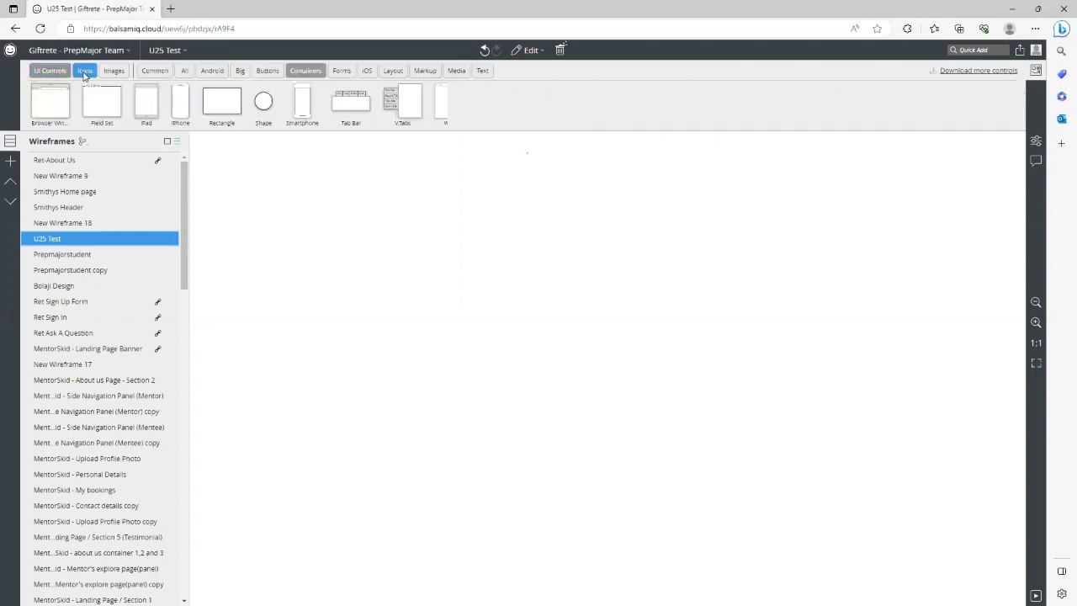
pyautogui.click(342, 72)
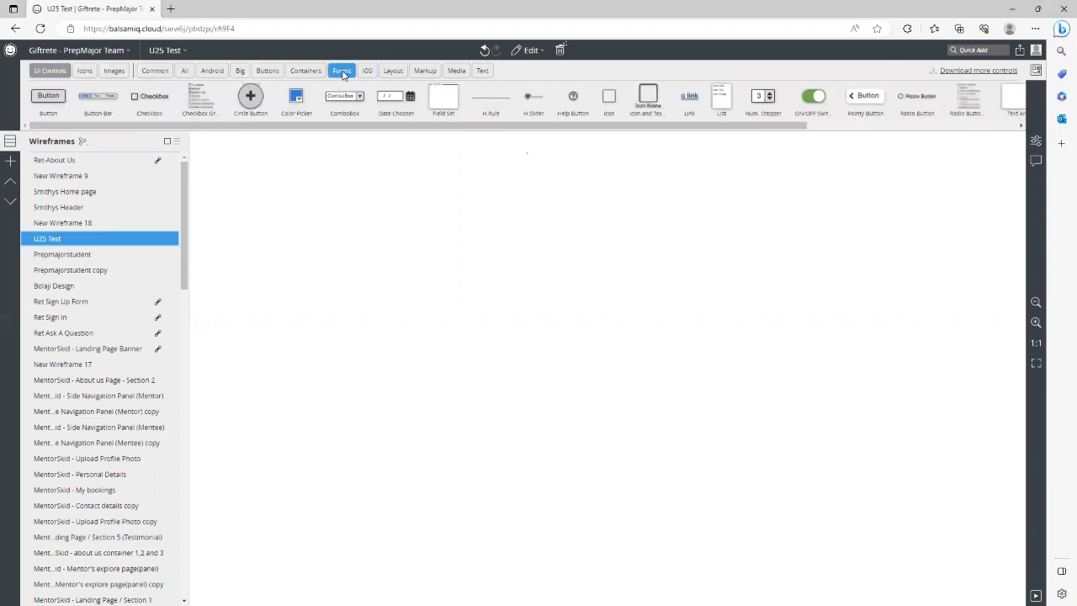
pyautogui.click(185, 72)
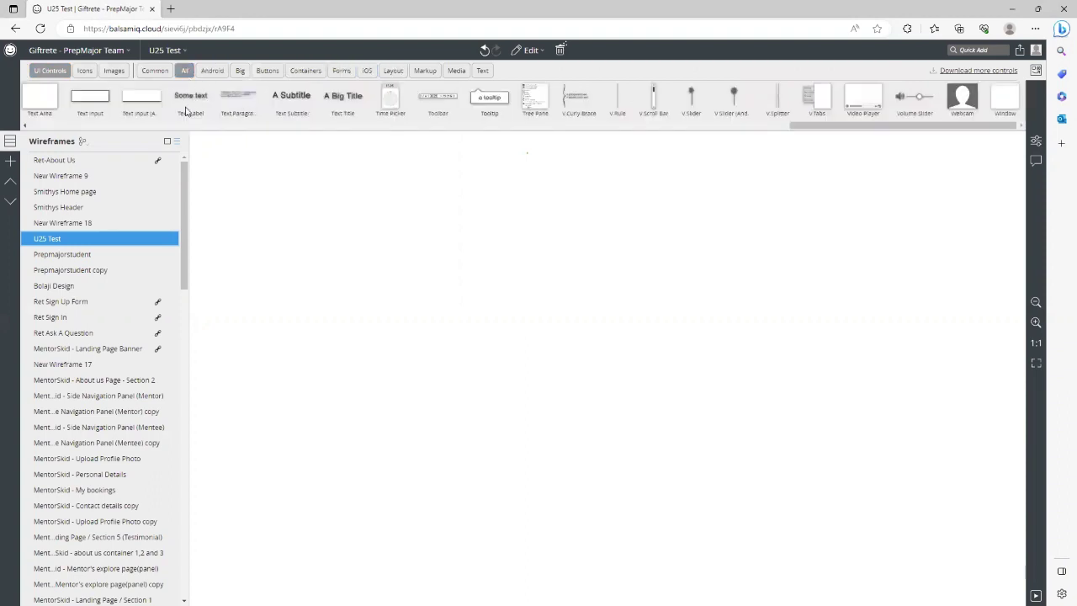
pyautogui.moveTo(794, 127); pyautogui.dragTo(265, 87)
pyautogui.click(307, 71)
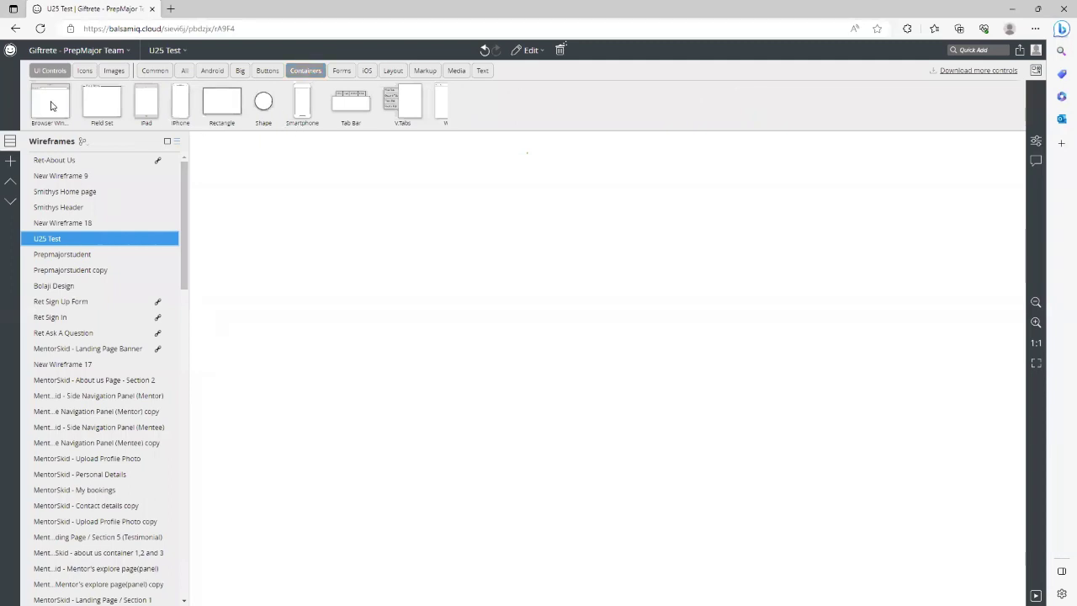
pyautogui.moveTo(59, 105); pyautogui.dragTo(623, 320)
pyautogui.doubleClick(587, 263)
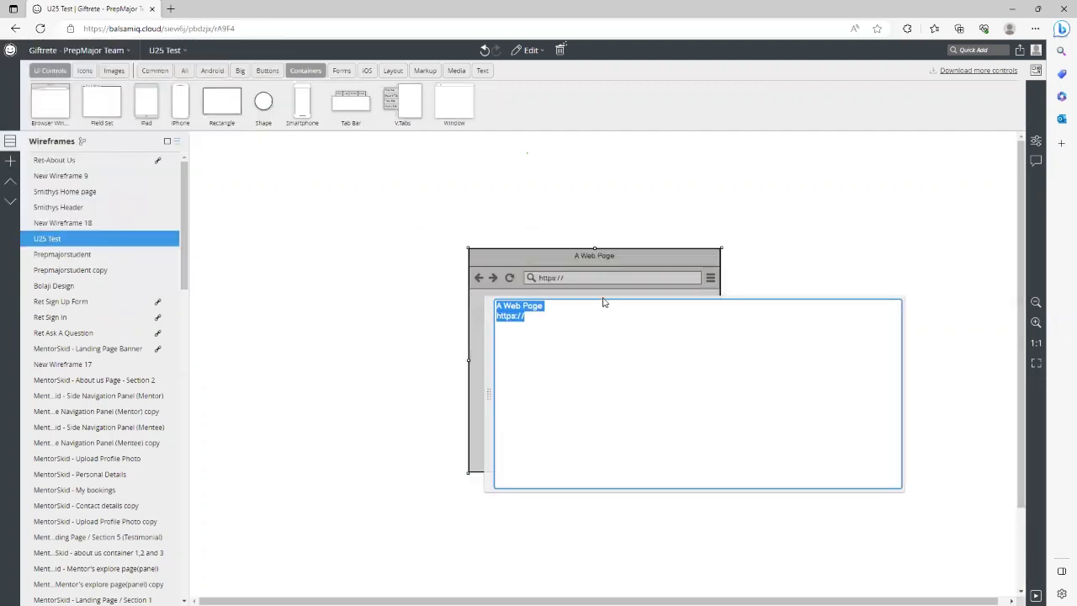
pyautogui.moveTo(544, 305); pyautogui.dragTo(485, 301)
pyautogui.press('BackSpace')
pyautogui.write('U2')
pyautogui.write('5 Testhttps://')
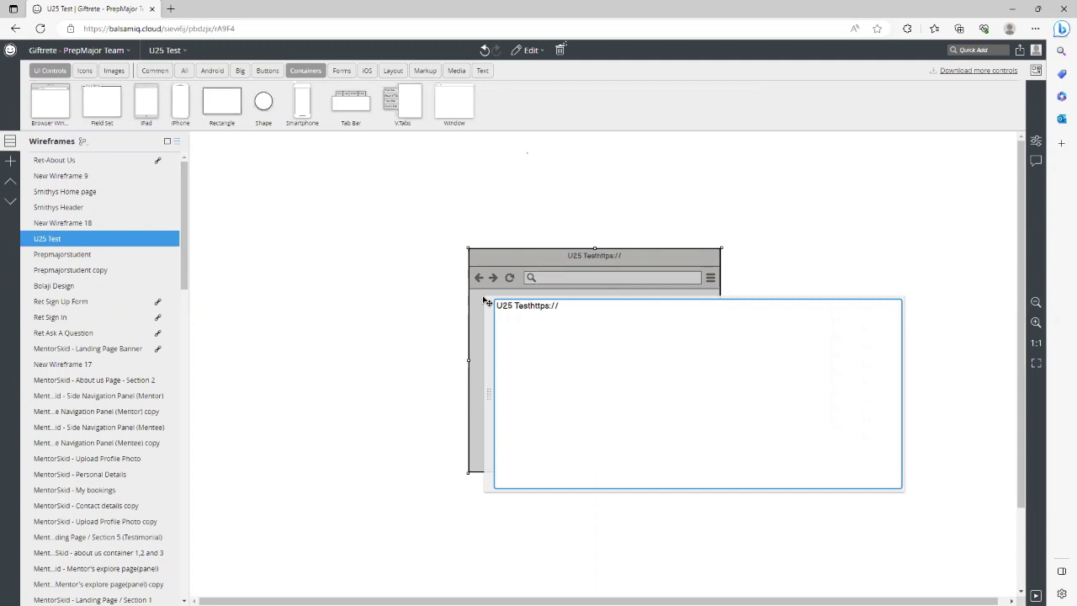
pyautogui.press('Return')
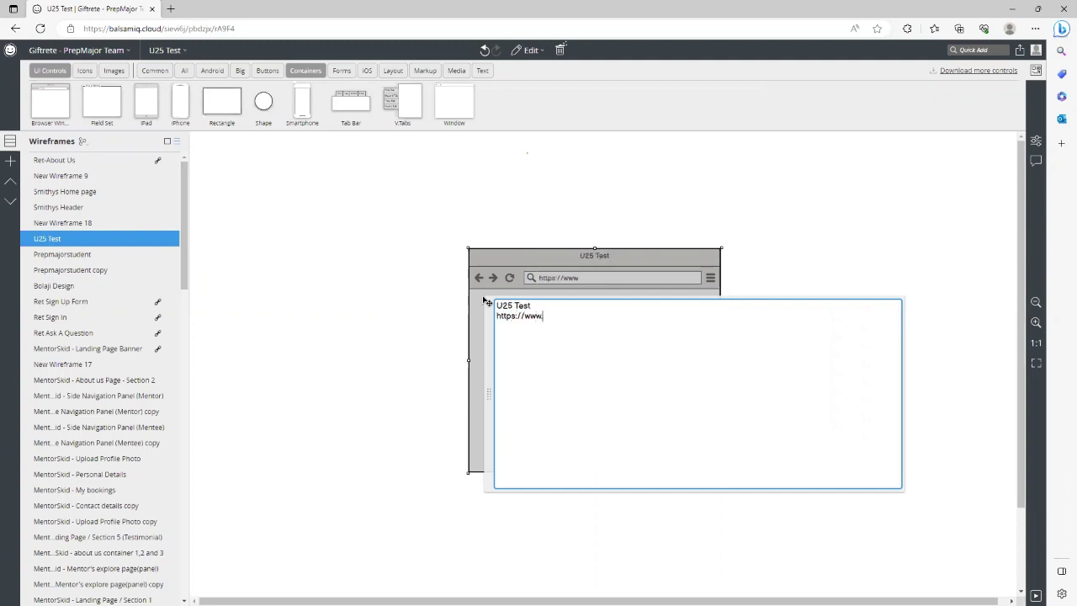
pyautogui.write('www.u2stest')
pyautogui.write('test')
pyautogui.write('.com')
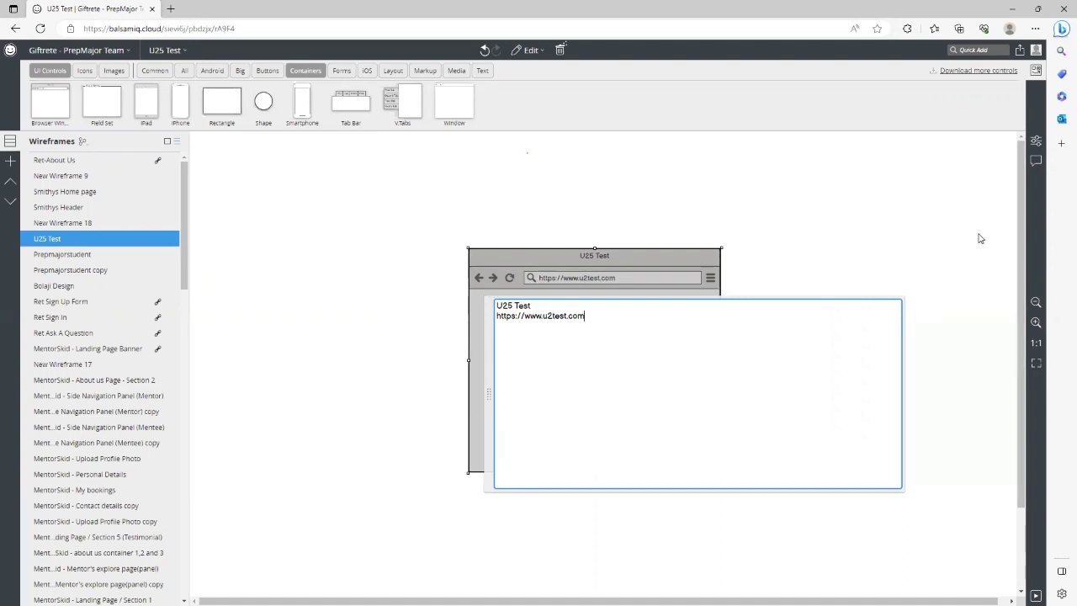
pyautogui.click(778, 279)
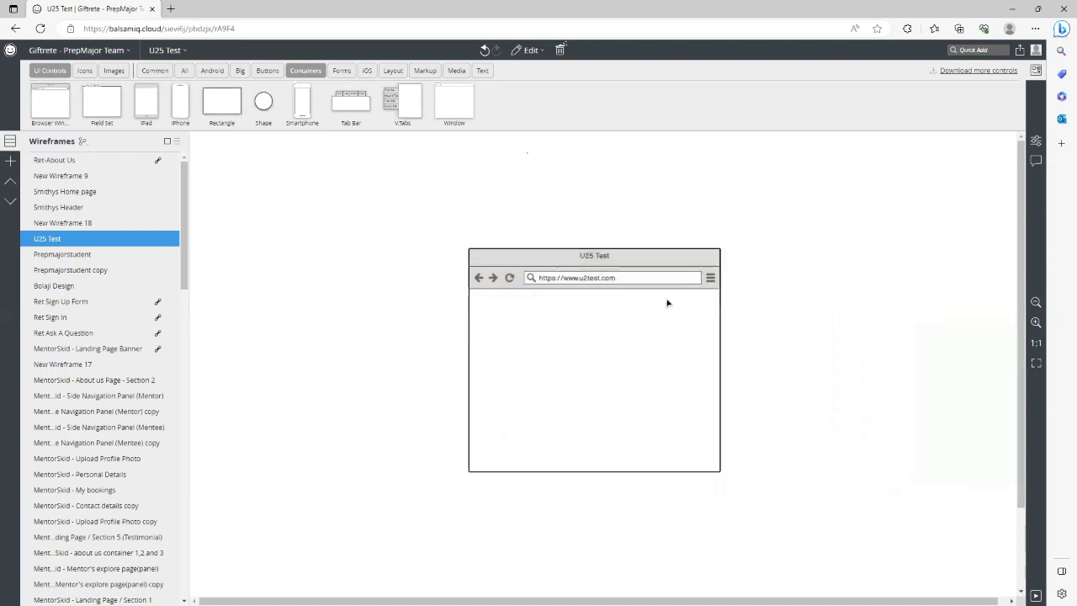
# - Enlarge the browser window container to a wide landscape frame and position it around the middle of the canvas
pyautogui.moveTo(662, 269); pyautogui.dragTo(511, 186)
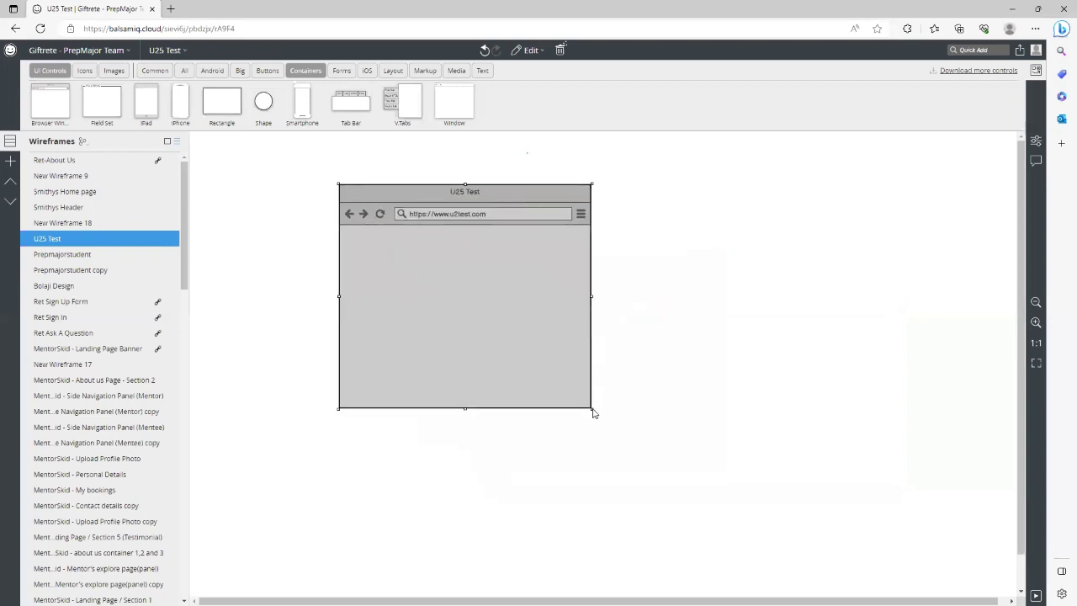
pyautogui.moveTo(862, 461); pyautogui.dragTo(888, 505)
pyautogui.moveTo(704, 195); pyautogui.dragTo(792, 211)
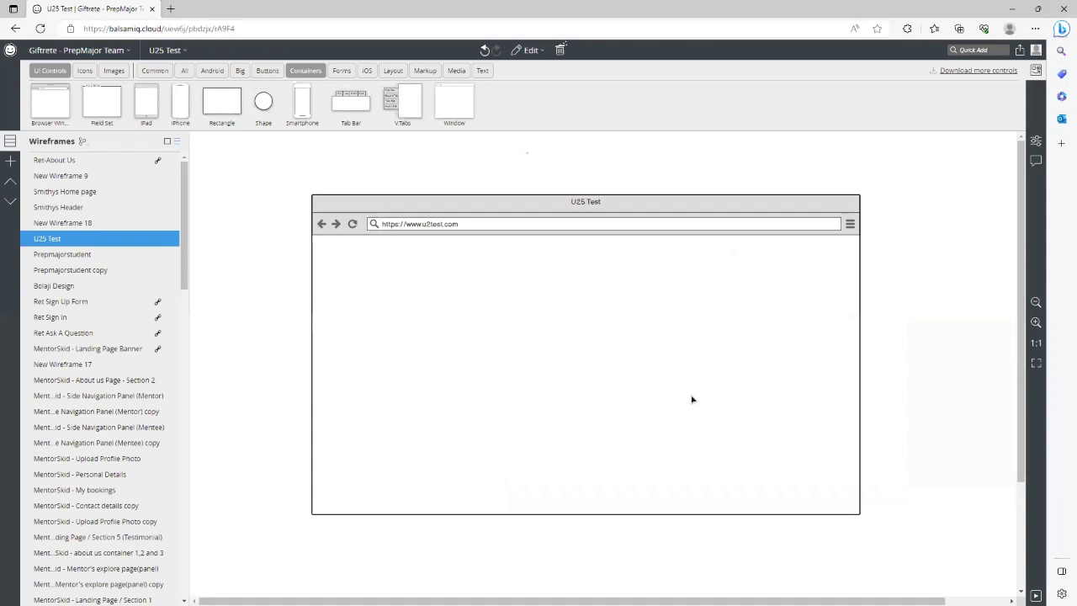
pyautogui.moveTo(661, 210); pyautogui.dragTo(659, 211)
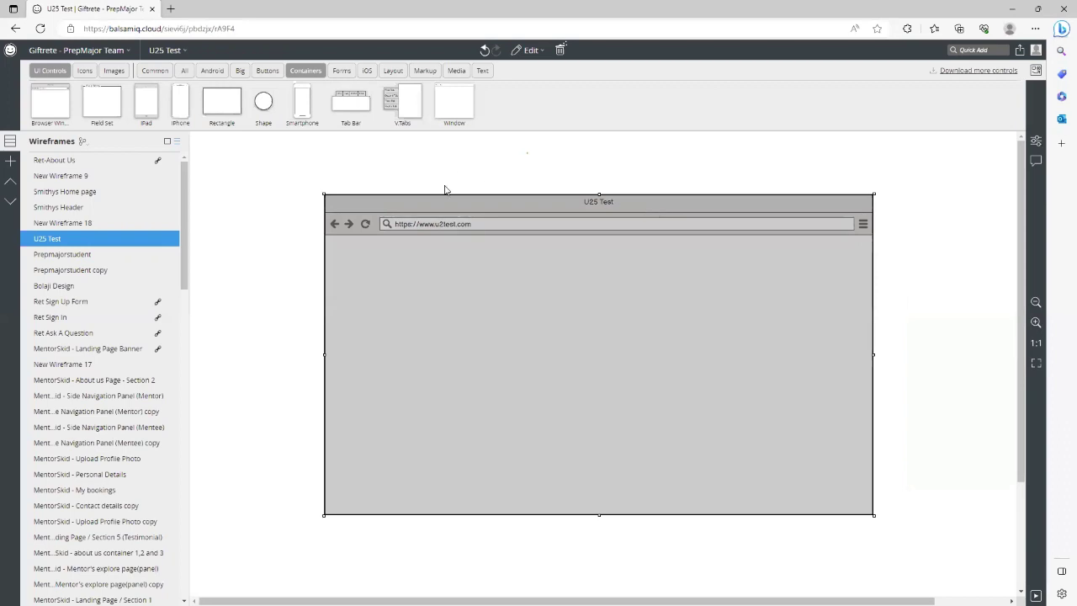
pyautogui.moveTo(436, 206); pyautogui.dragTo(440, 211)
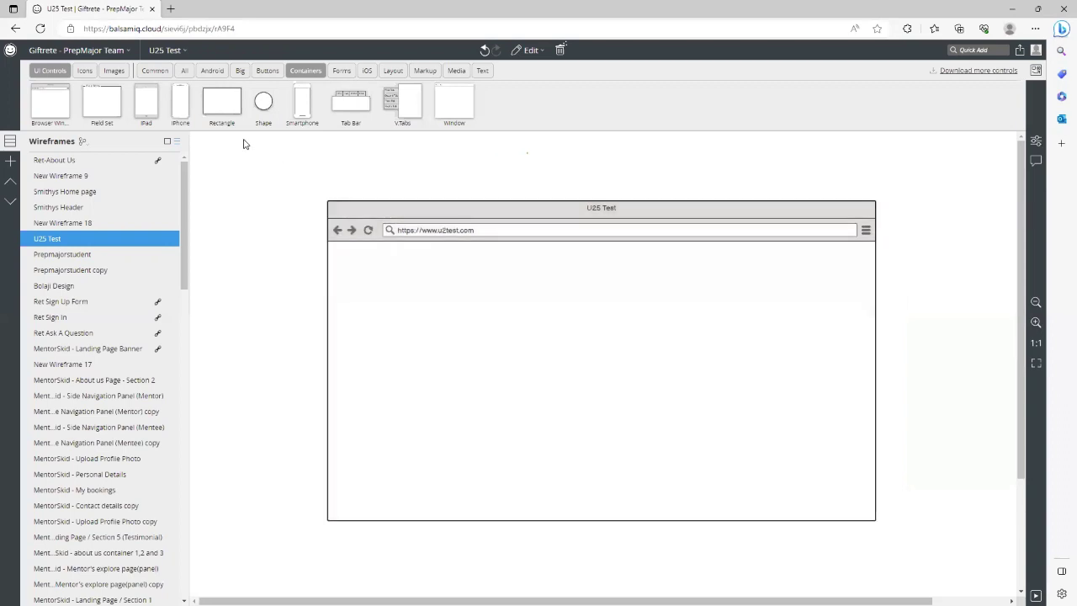
# - Add a button labelled "Get started" in the upper-right corner of the browser window's page area
pyautogui.click(268, 71)
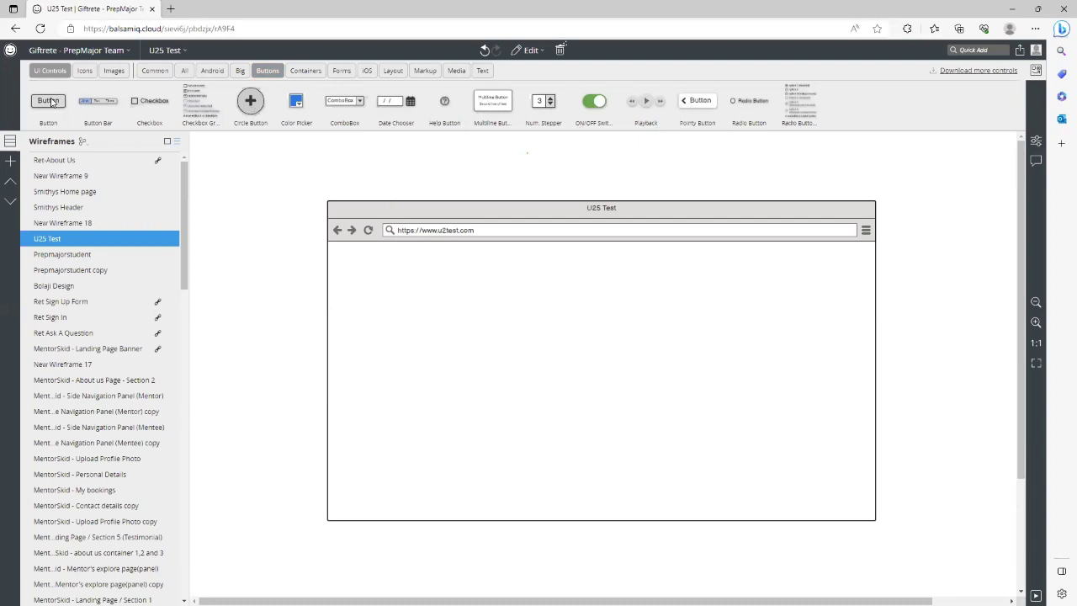
pyautogui.moveTo(49, 101); pyautogui.dragTo(829, 271)
pyautogui.doubleClick(832, 271)
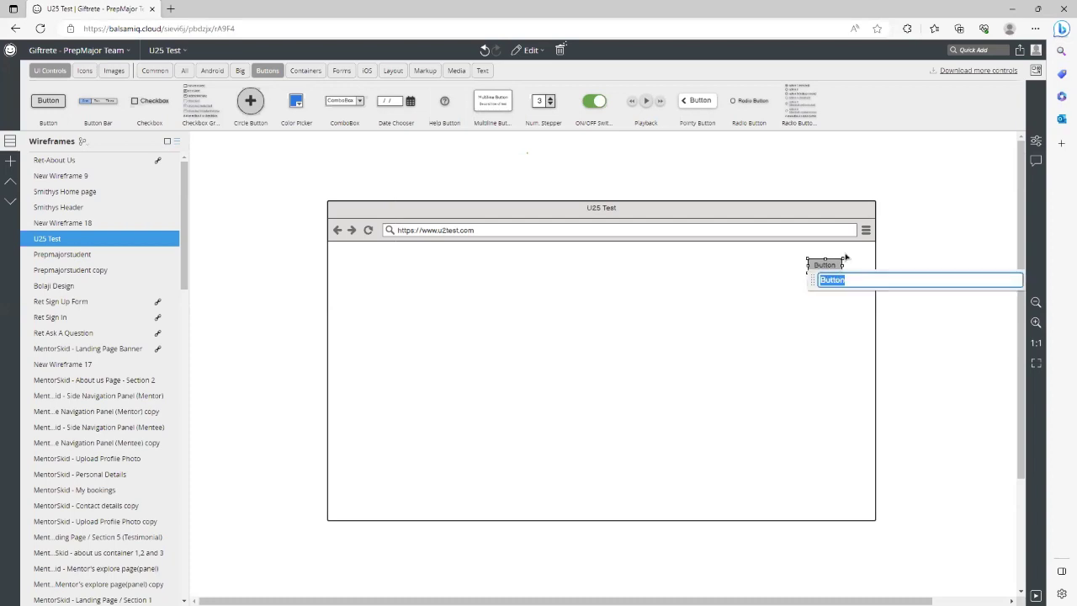
pyautogui.write('Get started')
pyautogui.click(887, 266)
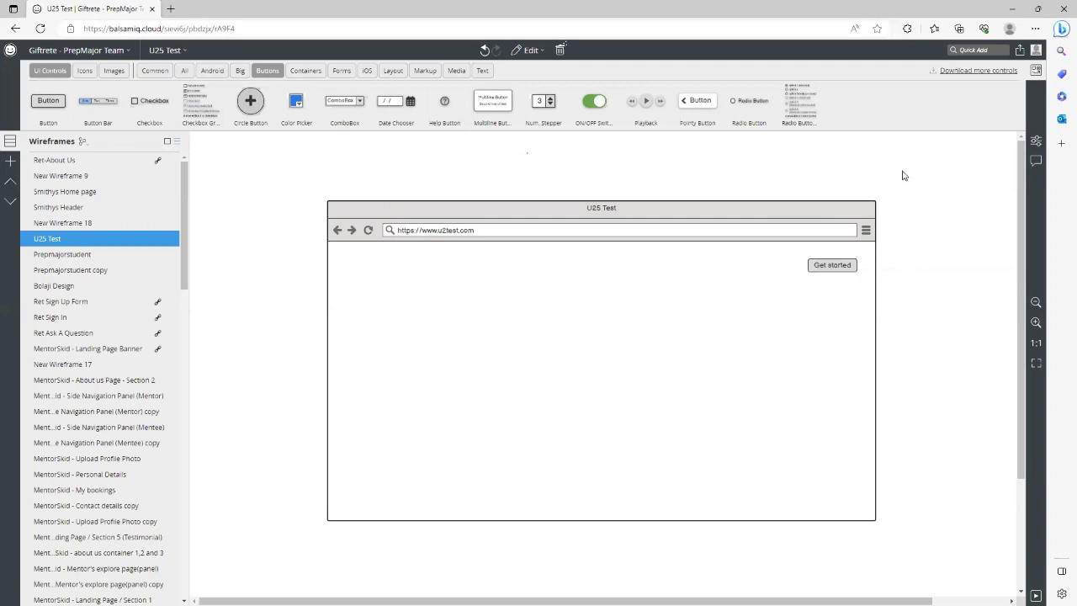
# - Lock the browser window container on the canvas
pyautogui.moveTo(932, 179); pyautogui.dragTo(760, 312)
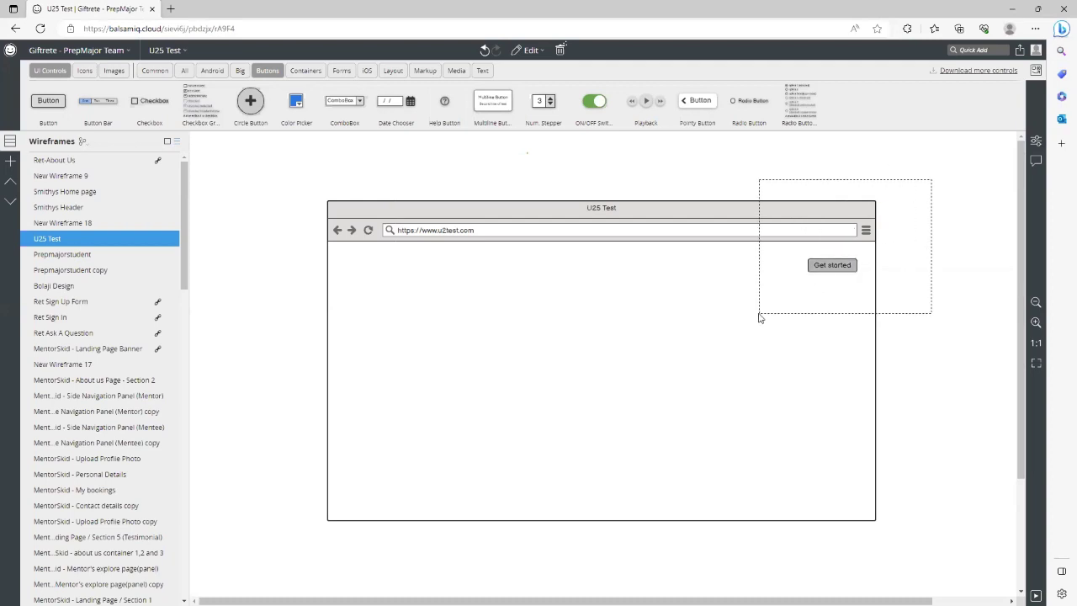
pyautogui.click(917, 263)
pyautogui.click(595, 223)
pyautogui.rightClick(609, 210)
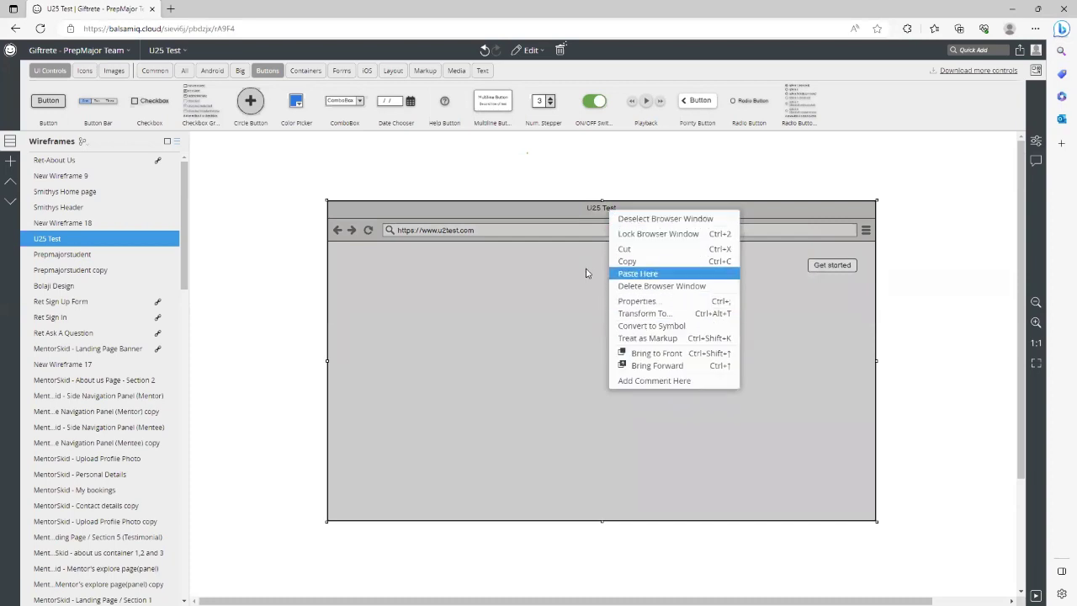
pyautogui.click(651, 234)
pyautogui.click(897, 276)
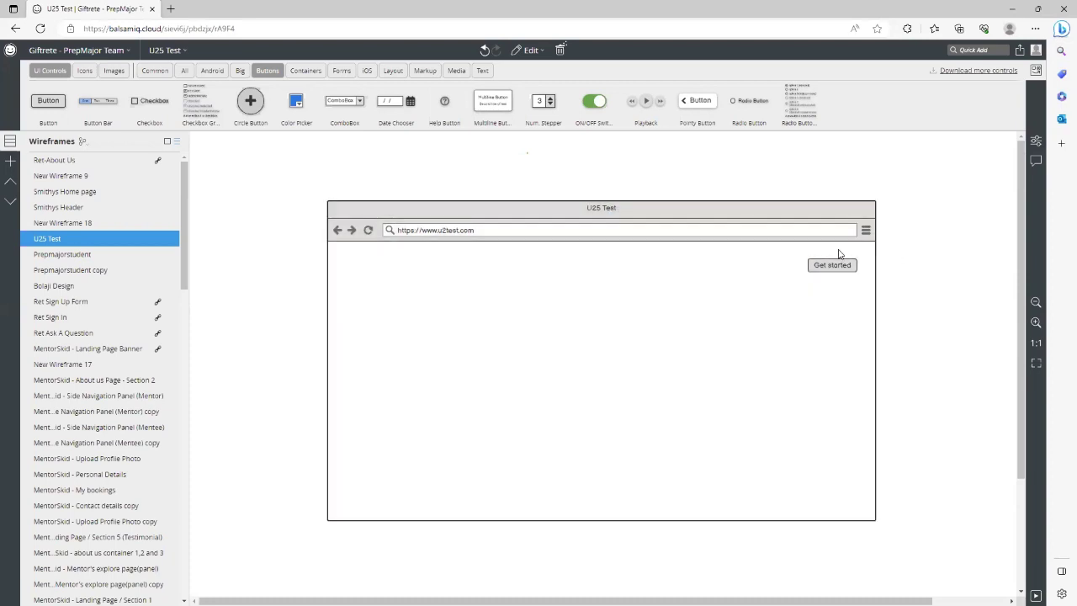
# - Move the Get started button to several spots in the page area and return it to the upper-right corner
pyautogui.moveTo(728, 161); pyautogui.dragTo(948, 379)
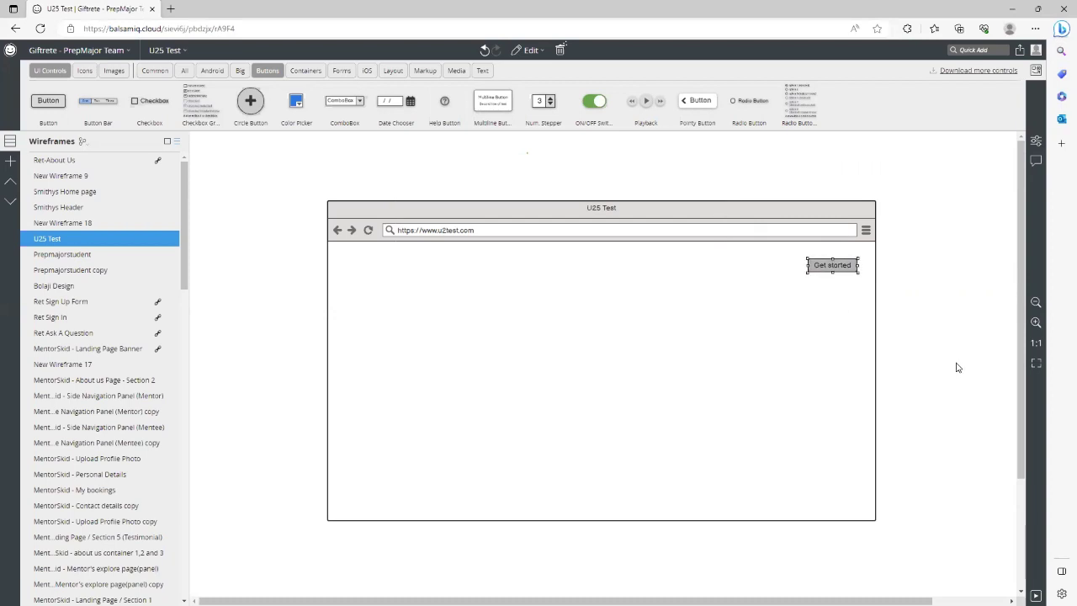
pyautogui.moveTo(826, 265); pyautogui.dragTo(541, 268)
pyautogui.moveTo(266, 165); pyautogui.dragTo(777, 549)
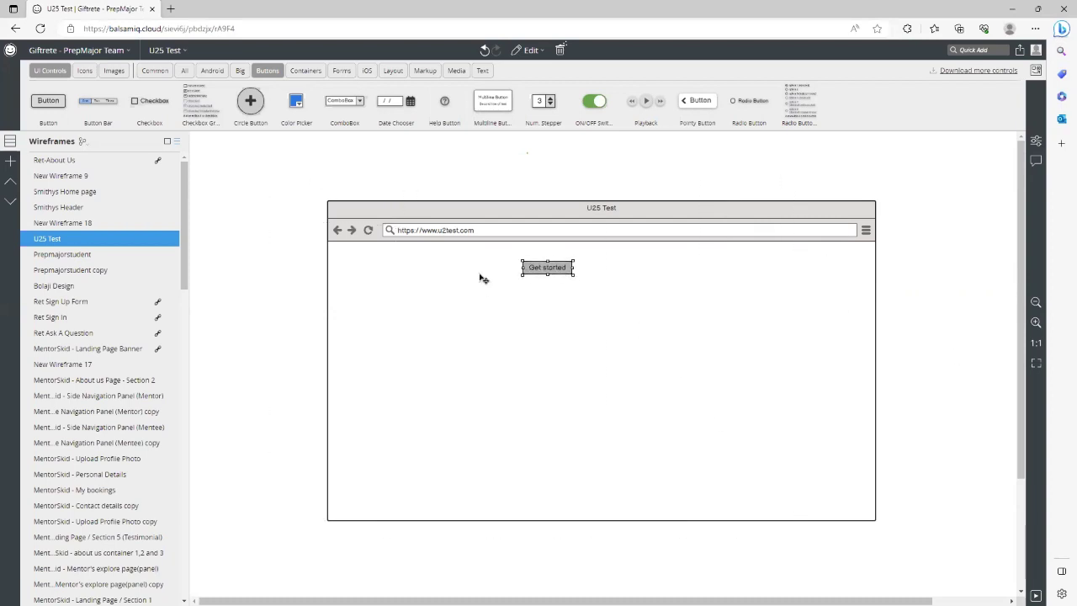
pyautogui.moveTo(546, 267); pyautogui.dragTo(572, 299)
pyautogui.moveTo(534, 239); pyautogui.dragTo(384, 284)
pyautogui.moveTo(273, 172)
pyautogui.mouseDown()
pyautogui.moveTo(817, 564)
pyautogui.moveTo(1000, 596)
pyautogui.mouseUp()
pyautogui.moveTo(376, 289); pyautogui.dragTo(837, 268)
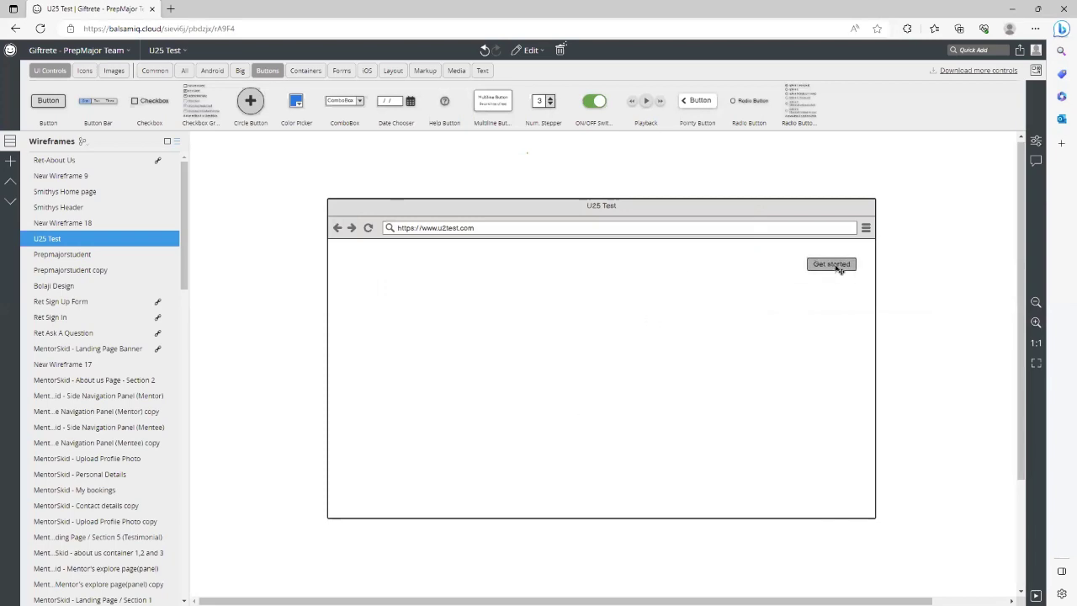
# - Lock the Get started button and test it with an area selection around it
pyautogui.rightClick(837, 267)
pyautogui.click(867, 303)
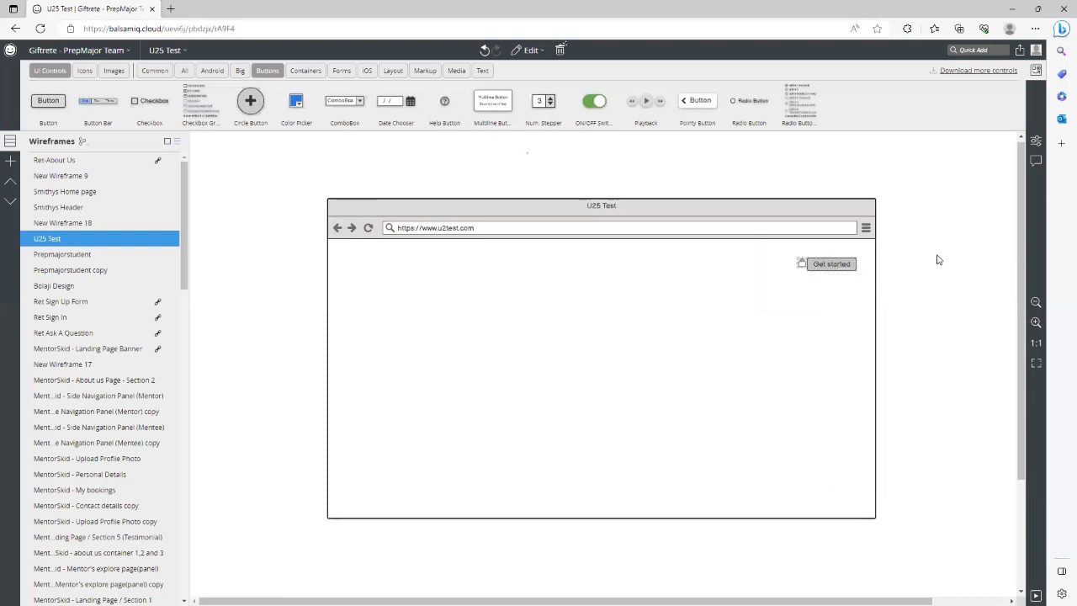
pyautogui.click(892, 308)
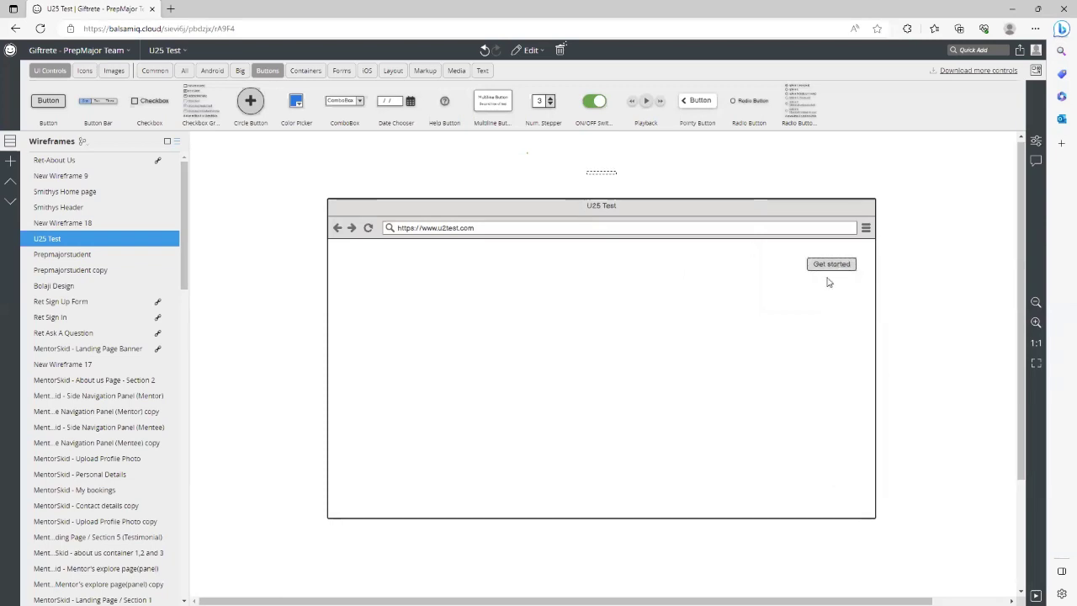
pyautogui.moveTo(585, 170); pyautogui.dragTo(942, 390)
# - Add a ComboBox to the page area and position it near the upper middle of the page
pyautogui.moveTo(345, 100); pyautogui.dragTo(685, 292)
pyautogui.click(770, 301)
pyautogui.click(852, 288)
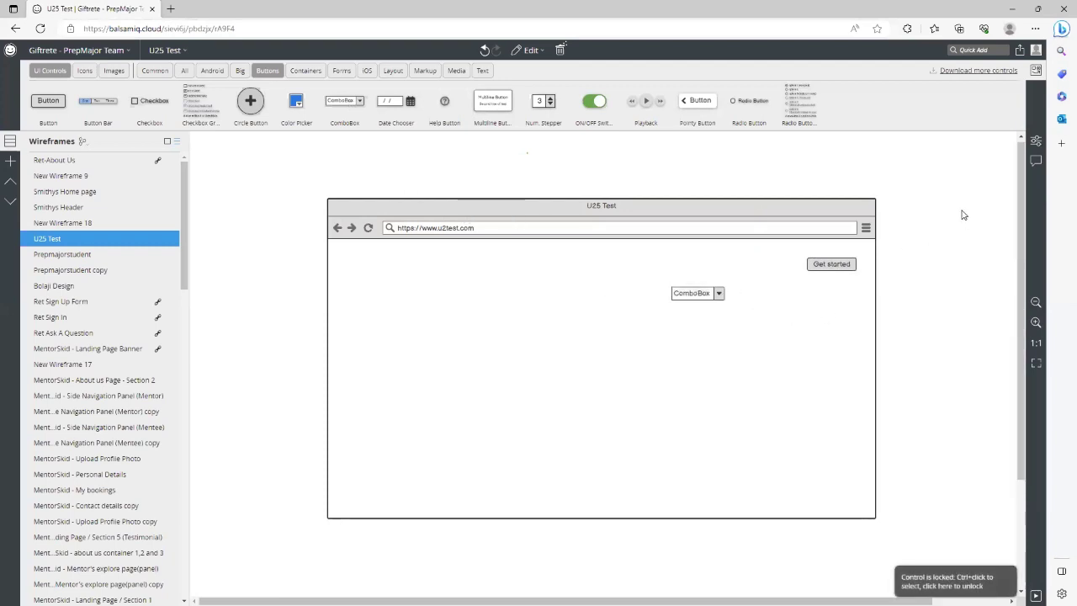
pyautogui.moveTo(860, 388); pyautogui.dragTo(564, 209)
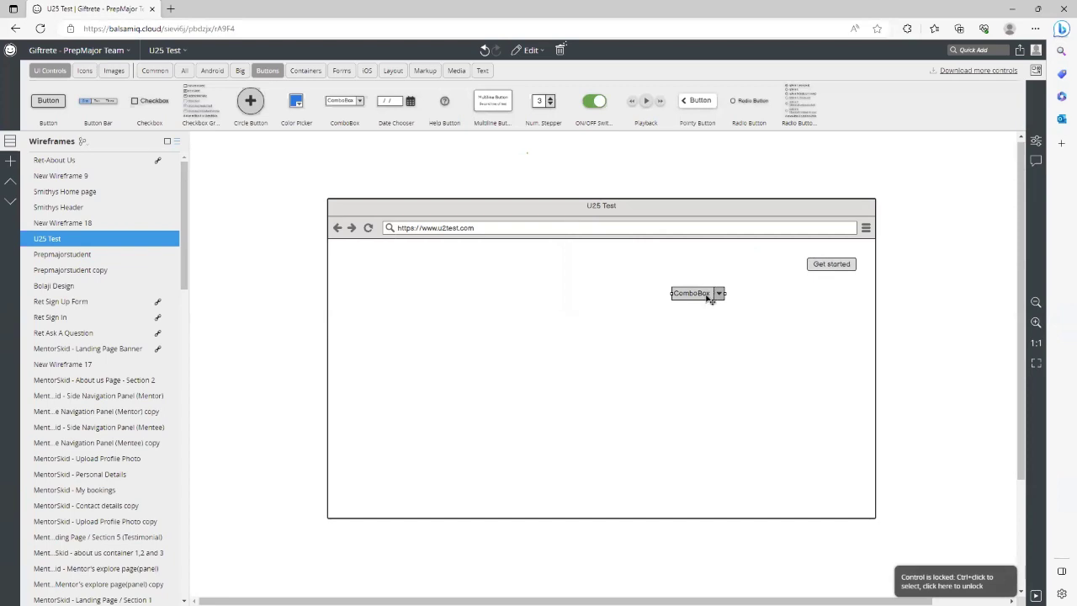
pyautogui.moveTo(709, 296); pyautogui.dragTo(787, 288)
pyautogui.moveTo(698, 316); pyautogui.dragTo(768, 273)
# - Unlock the Get started button and move it together with the ComboBox to the left half of the page area
pyautogui.rightClick(826, 265)
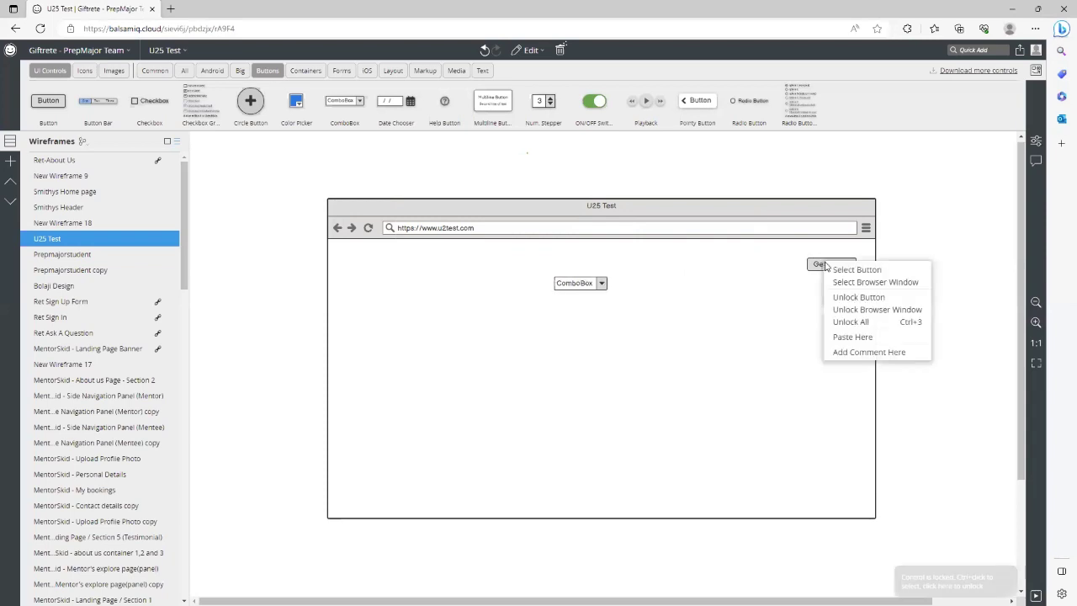
pyautogui.click(848, 298)
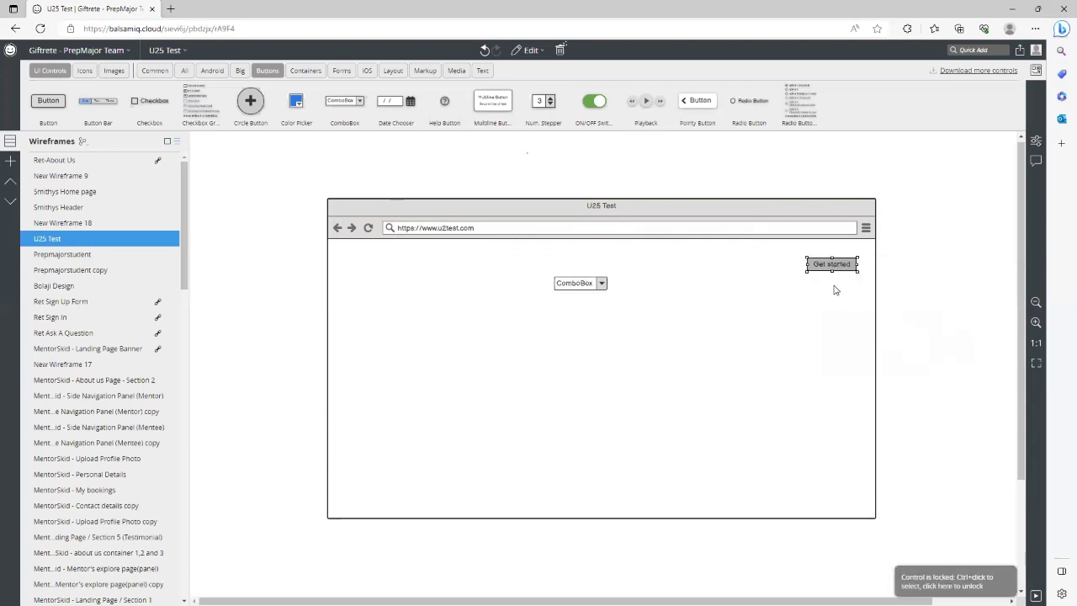
pyautogui.click(814, 333)
pyautogui.moveTo(591, 286); pyautogui.dragTo(769, 286)
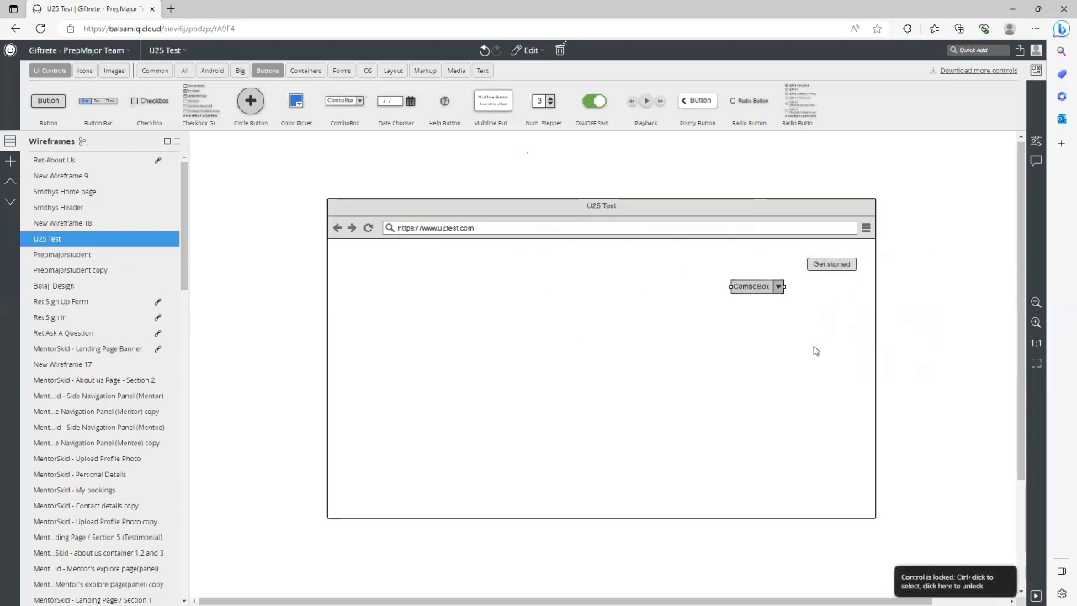
pyautogui.moveTo(860, 381); pyautogui.dragTo(470, 326)
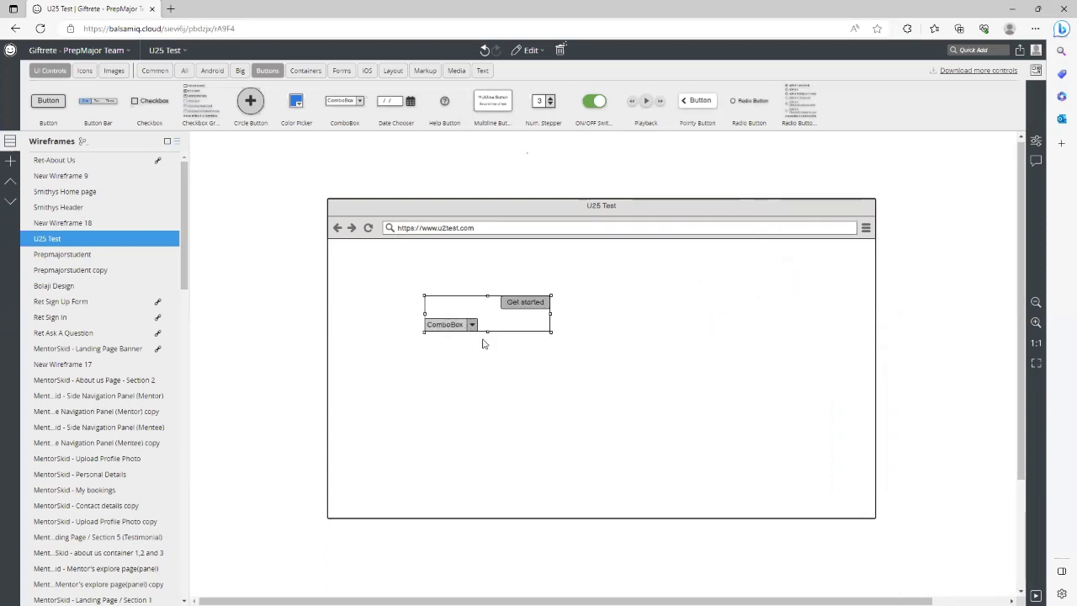
# - Move the Get started button back to the page's upper-right corner and lock it there
pyautogui.click(516, 317)
pyautogui.moveTo(547, 301); pyautogui.dragTo(839, 264)
pyautogui.rightClick(839, 265)
pyautogui.click(856, 301)
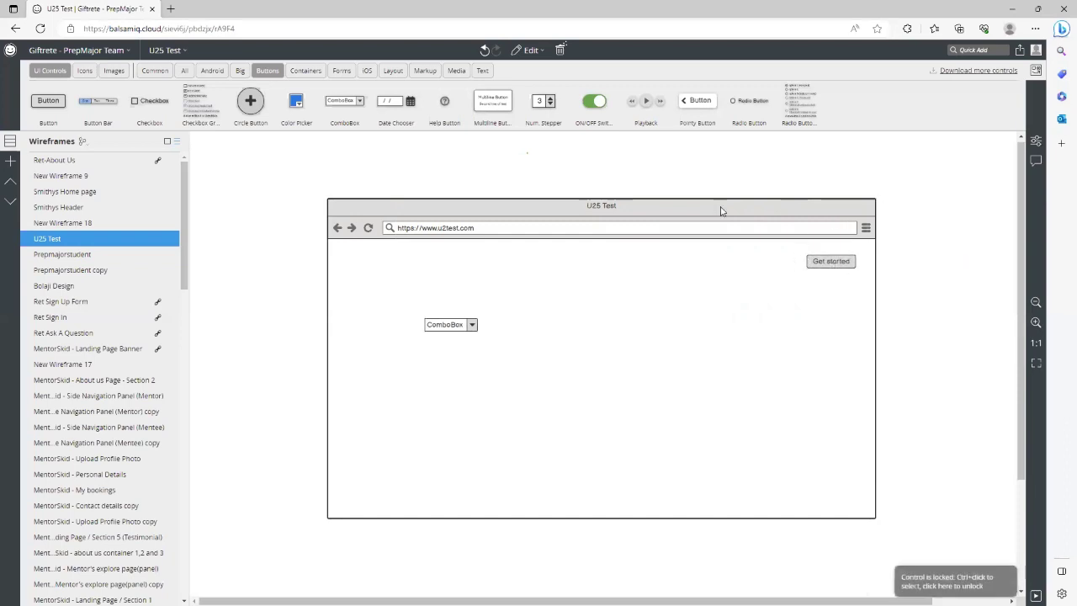
# - Unlock the Get started button and move it down to the page's lower-right corner
pyautogui.rightClick(830, 263)
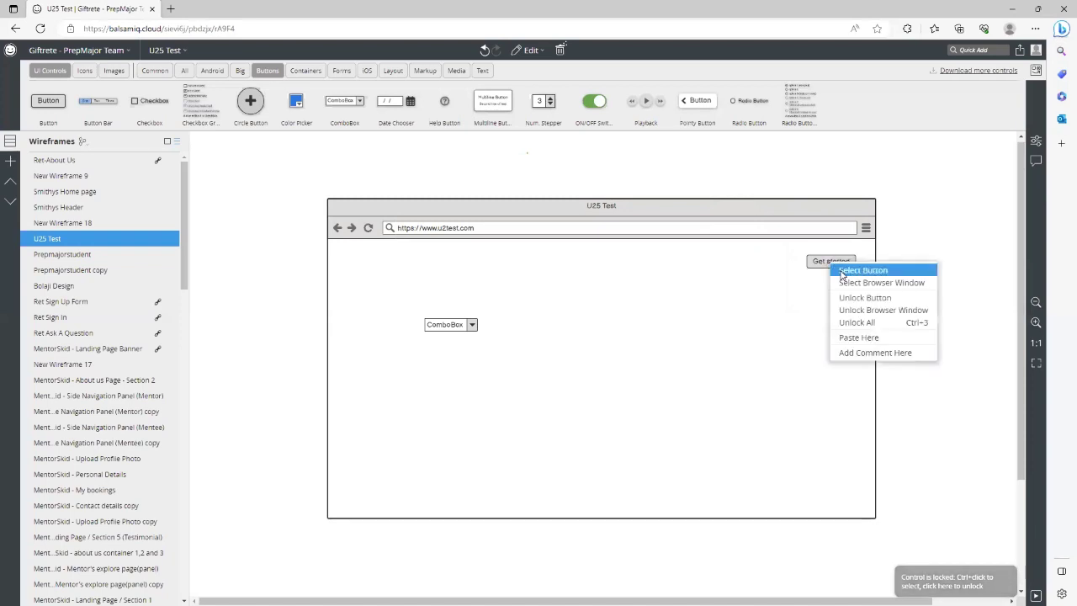
pyautogui.click(866, 298)
pyautogui.moveTo(822, 312); pyautogui.dragTo(828, 484)
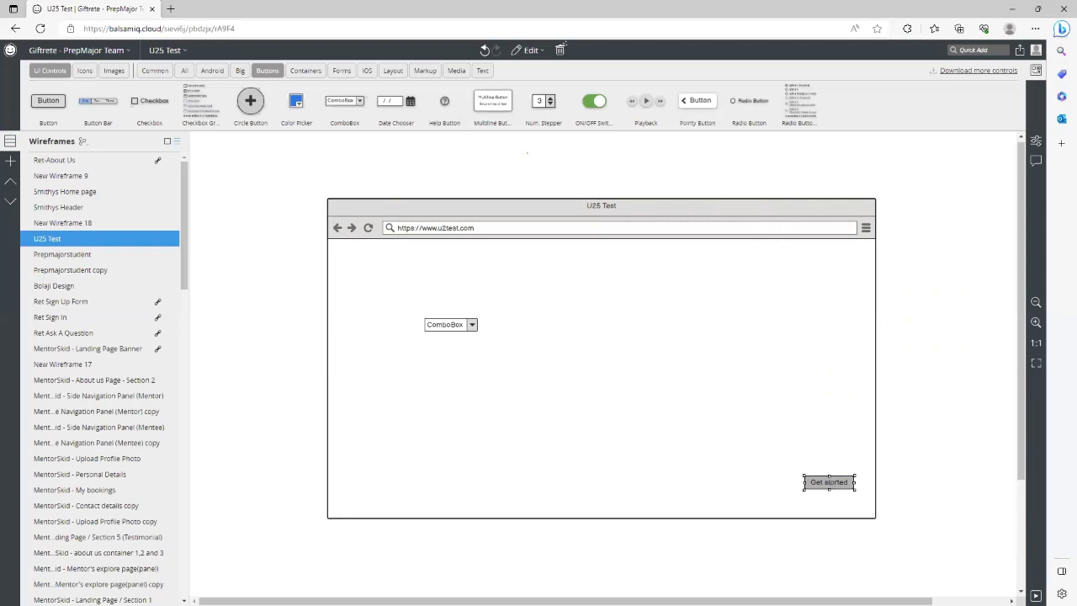
# - Delete the Get started button and the ComboBox from the page area
pyautogui.hotkey('alt', 'Tab')
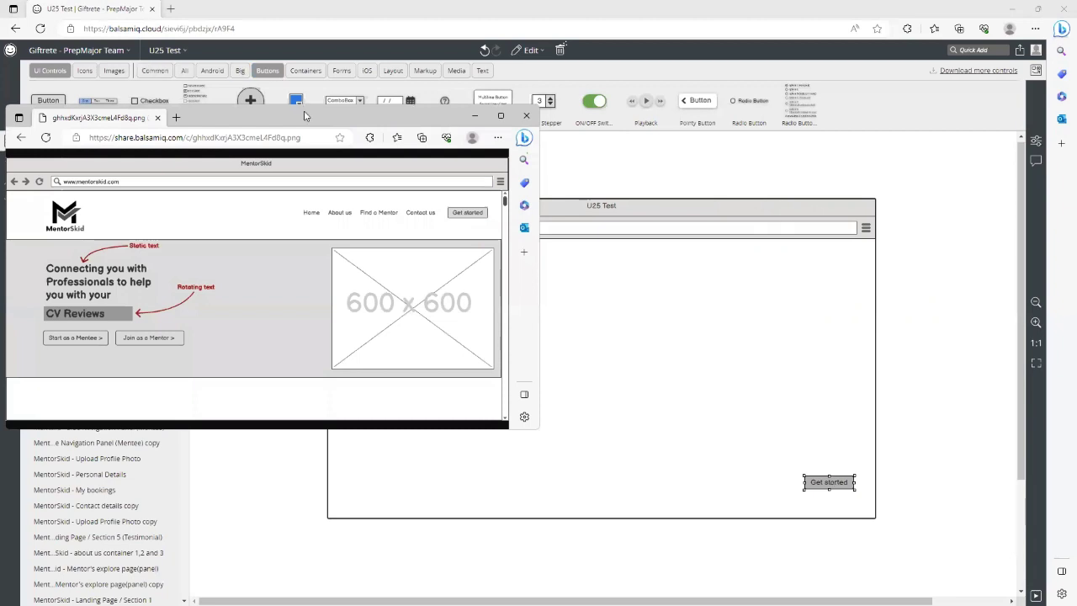
pyautogui.hotkey('alt', 'Tab')
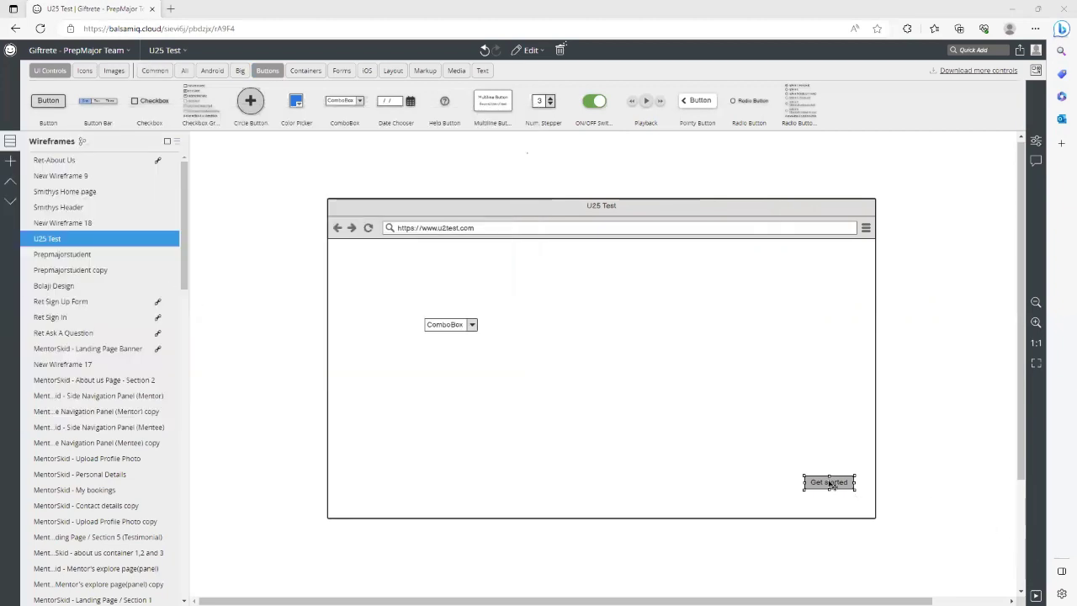
pyautogui.press('Delete')
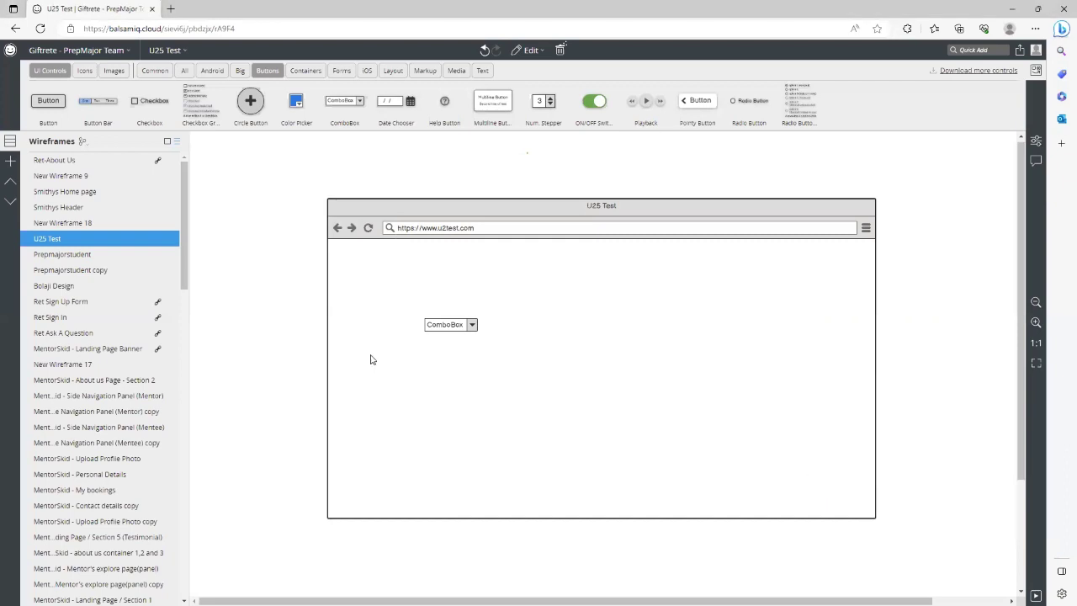
pyautogui.click(451, 328)
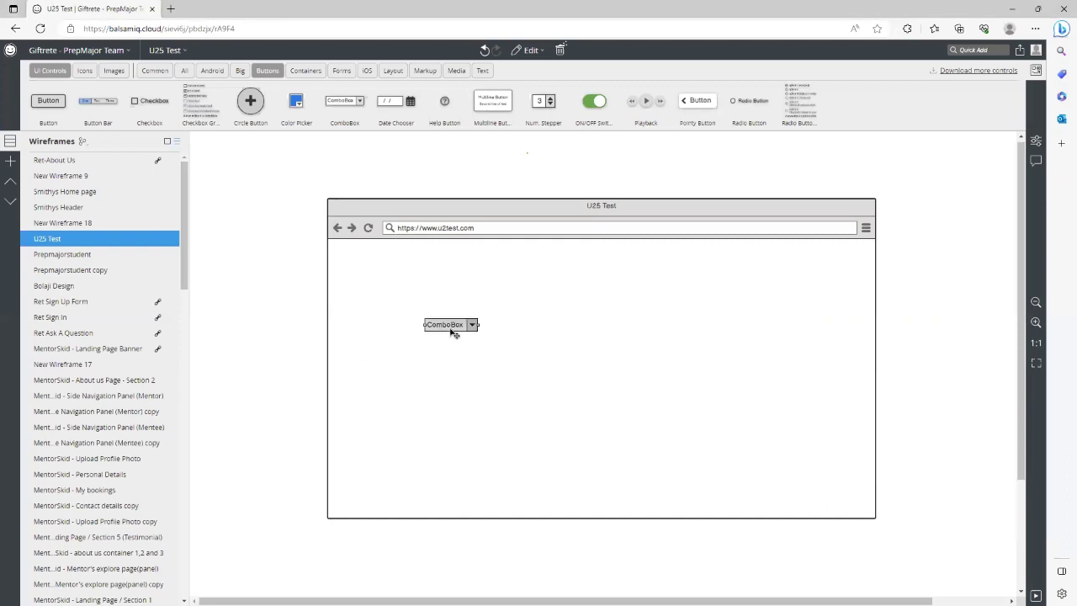
pyautogui.press('Delete')
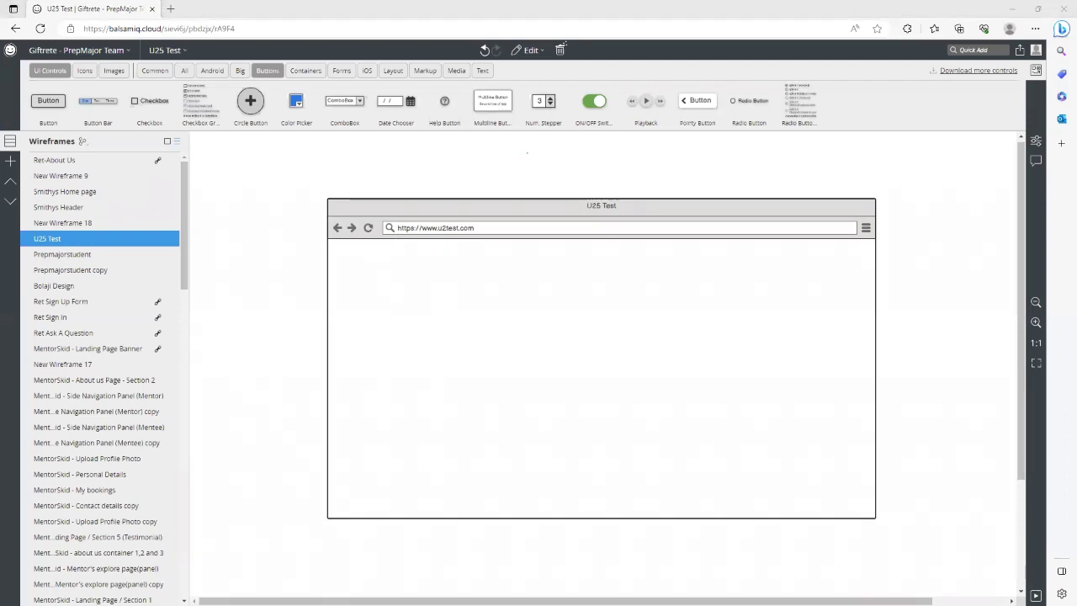
# - Check the MentorSkid reference wireframe, find the Menu Bar control by searching "Menu", and place one in the page's upper-right area
pyautogui.hotkey('alt', 'Tab')
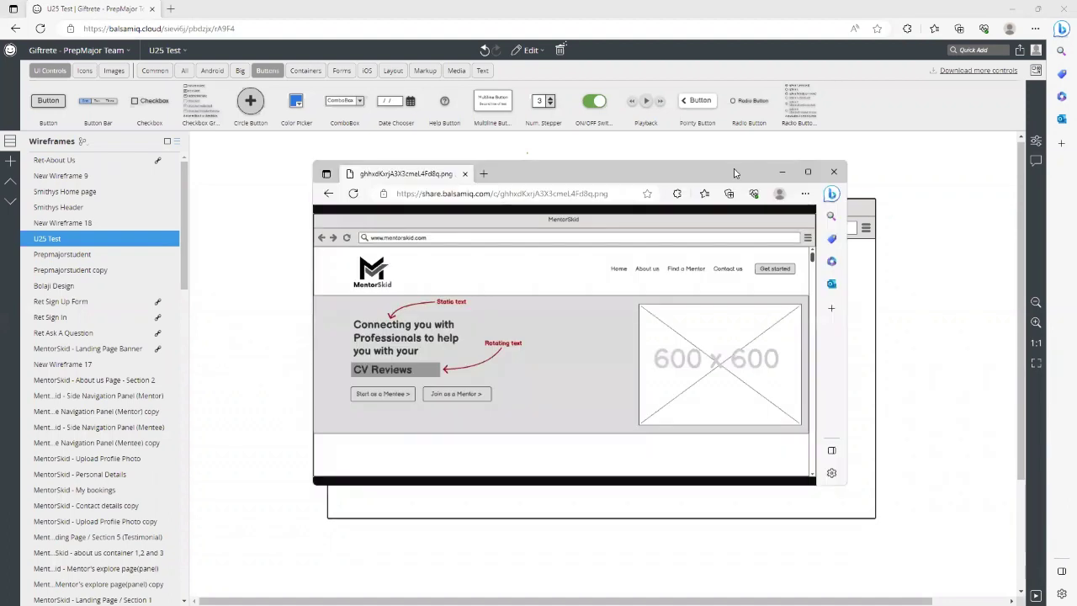
pyautogui.hotkey('alt', 'Tab')
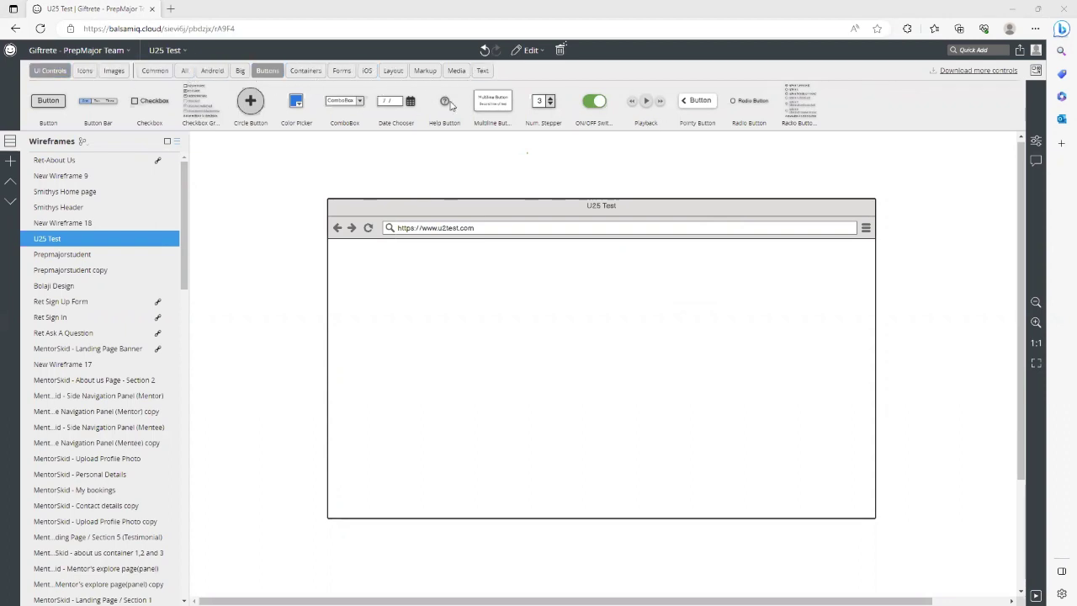
pyautogui.click(976, 50)
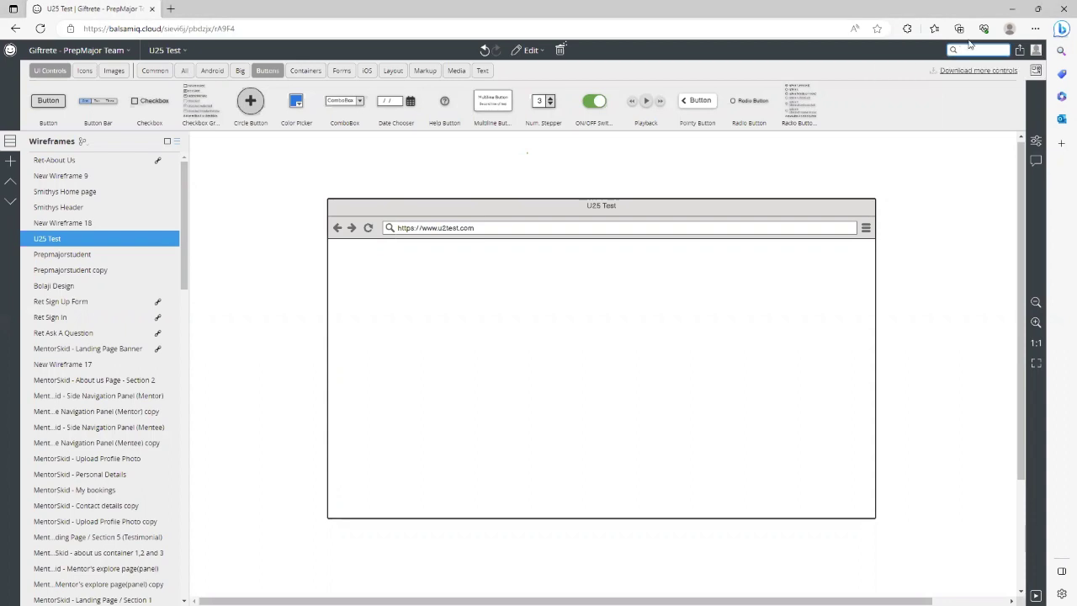
pyautogui.write('Menu')
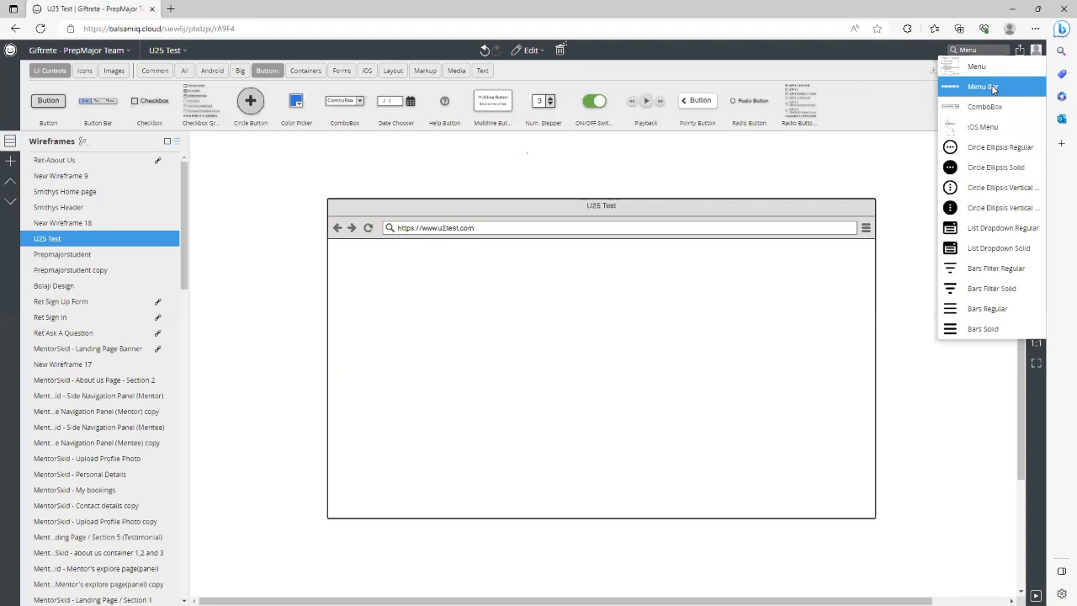
pyautogui.click(994, 88)
pyautogui.moveTo(285, 167); pyautogui.dragTo(748, 258)
# - Replace the File and Edit items of the menu bar with "Home" and "About us"
pyautogui.doubleClick(746, 263)
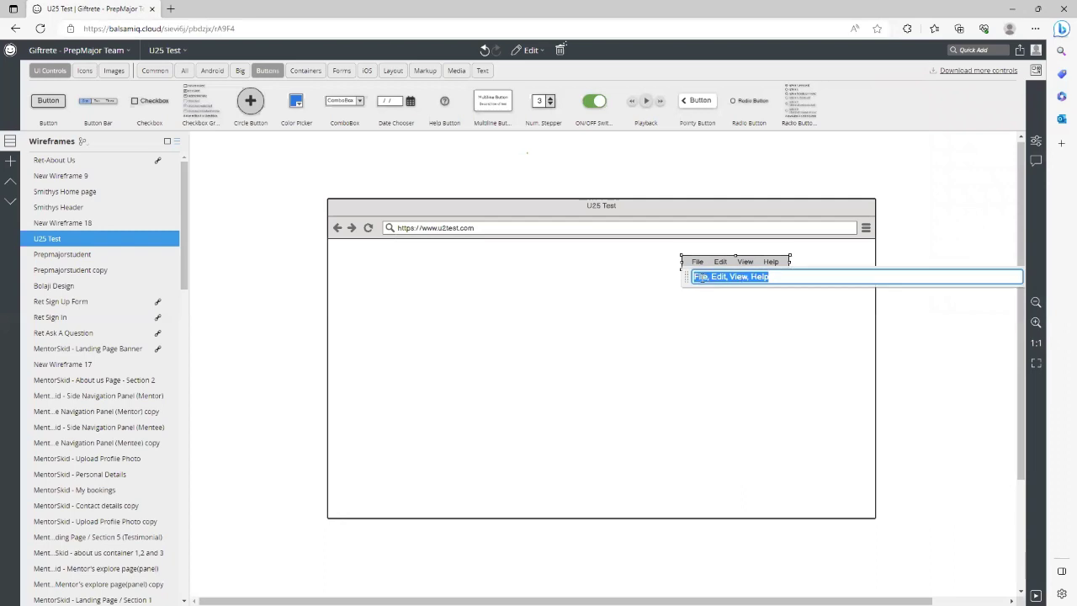
pyautogui.click(703, 277)
pyautogui.press('BackSpace')
pyautogui.press('BackSpace')
pyautogui.press('Delete')
pyautogui.press('Delete')
pyautogui.write('Home')
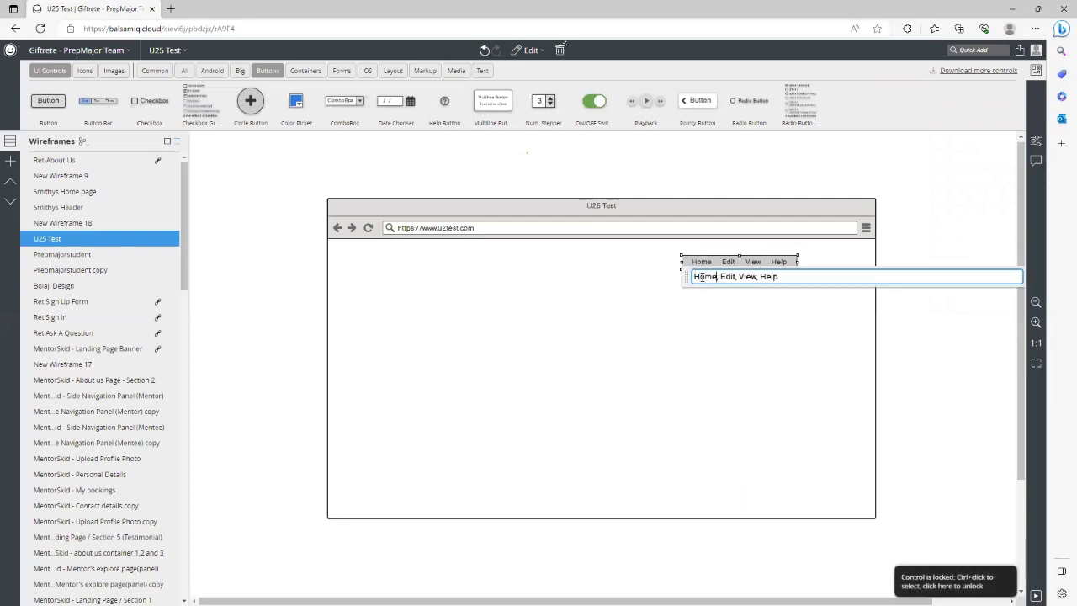
pyautogui.doubleClick(723, 277)
pyautogui.write('About')
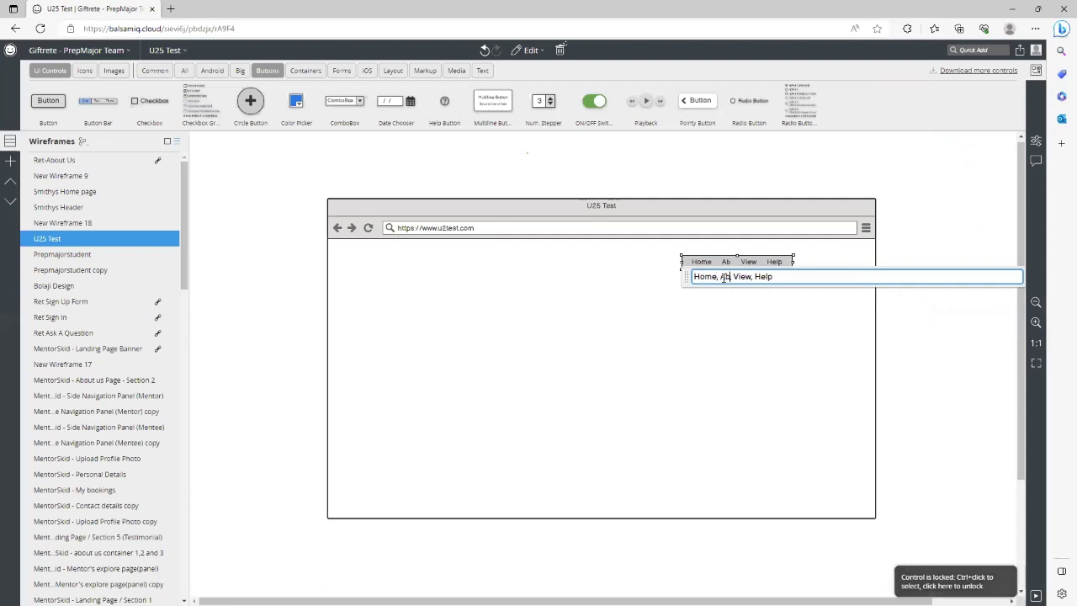
pyautogui.write(' us')
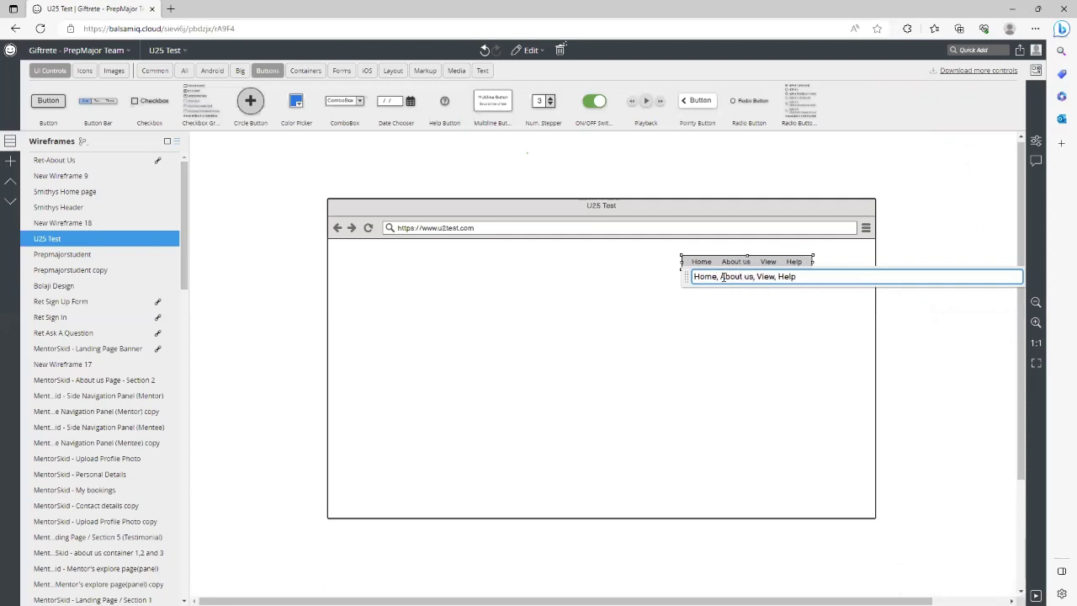
# - Replace the menu bar's View and Help items with "Find a Mentor", "Contact us" and "FAQ"
pyautogui.doubleClick(767, 276)
pyautogui.write('Find a Mentor')
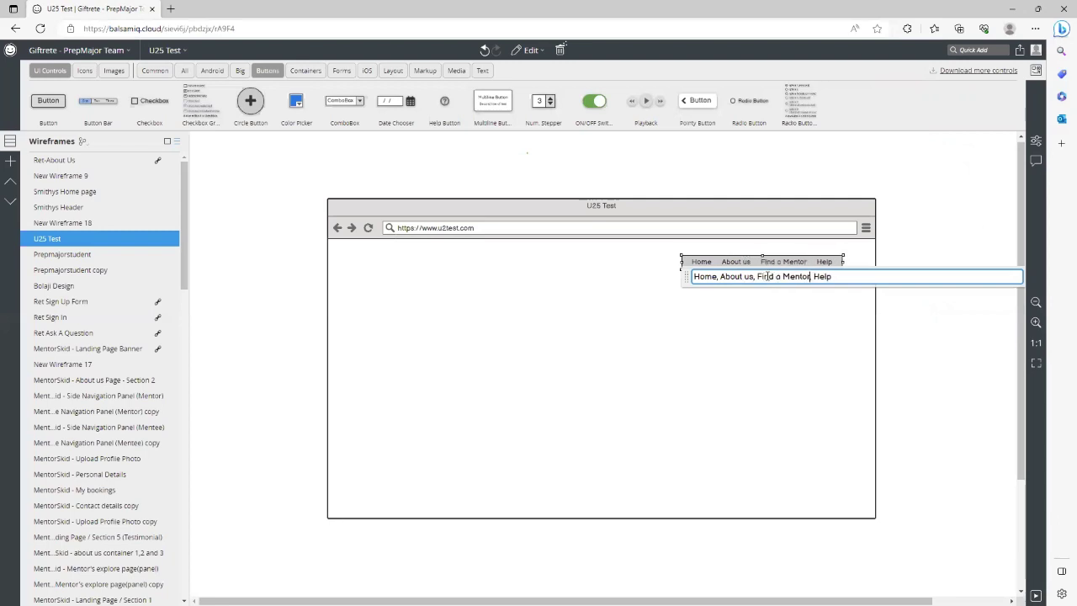
pyautogui.doubleClick(822, 276)
pyautogui.write('Contact us, FAQ')
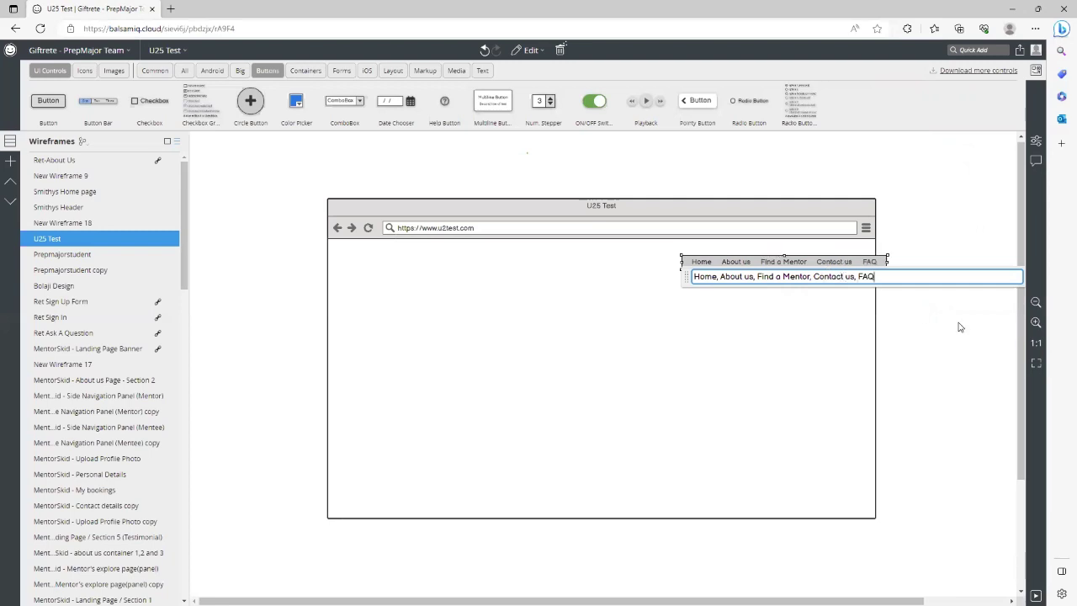
pyautogui.click(960, 330)
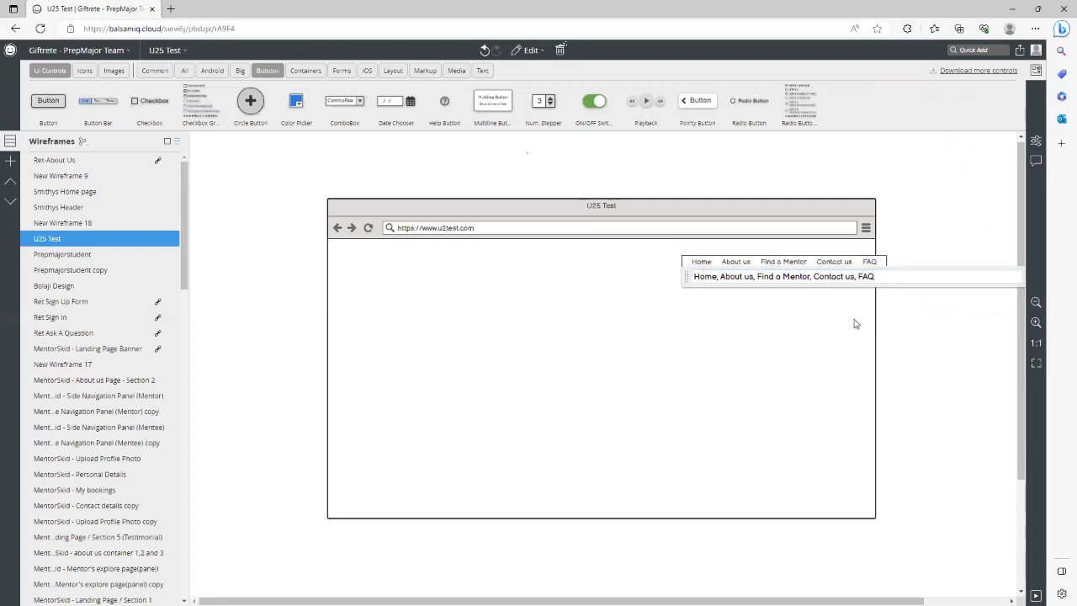
# - Shift the menu bar left so it fits inside the browser window's right edge, and leave it selected
pyautogui.moveTo(867, 263); pyautogui.dragTo(830, 262)
pyautogui.click(792, 359)
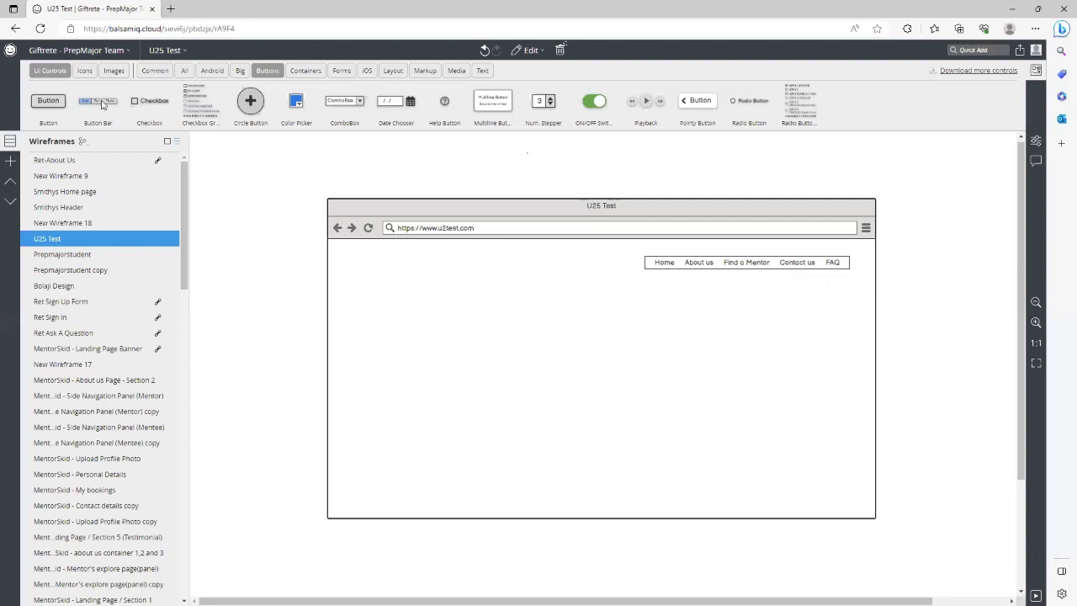
pyautogui.click(791, 263)
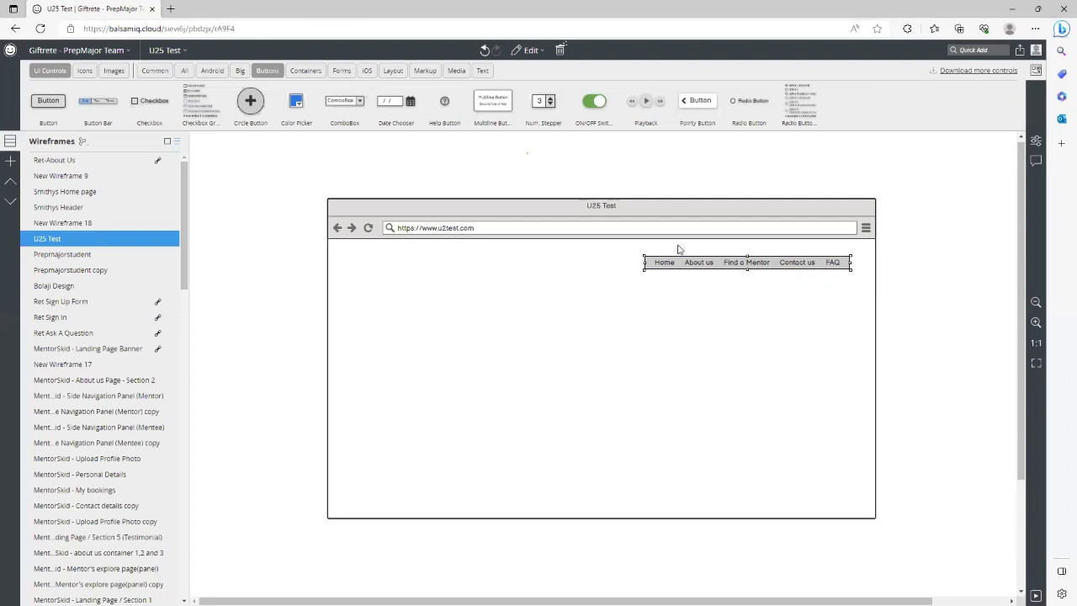
# - Make the menu bar text bold at size 14 and turn off the menu bar's border
pyautogui.click(1036, 142)
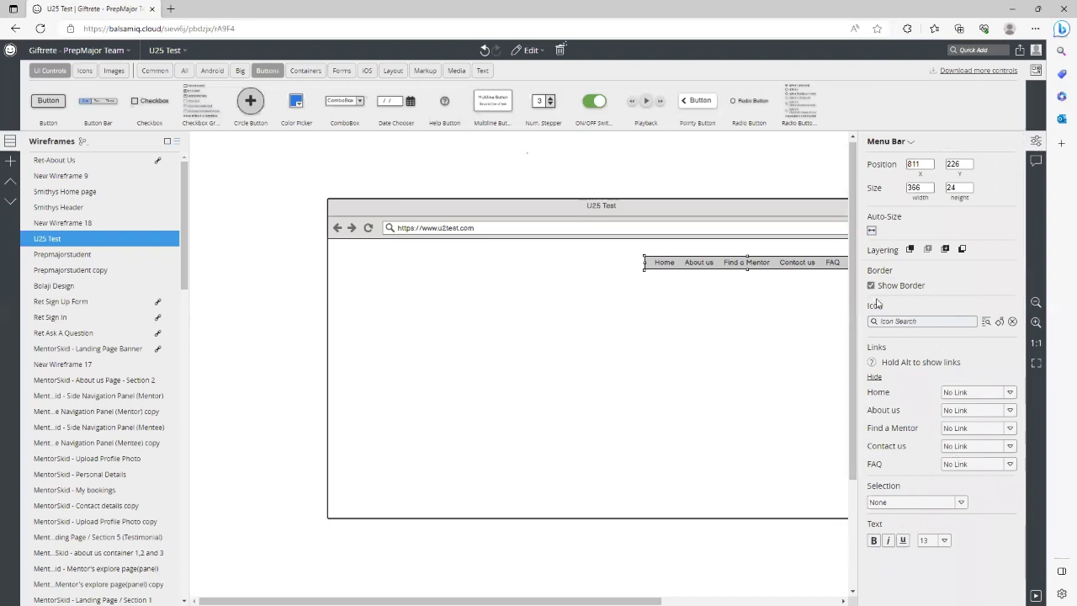
pyautogui.click(874, 541)
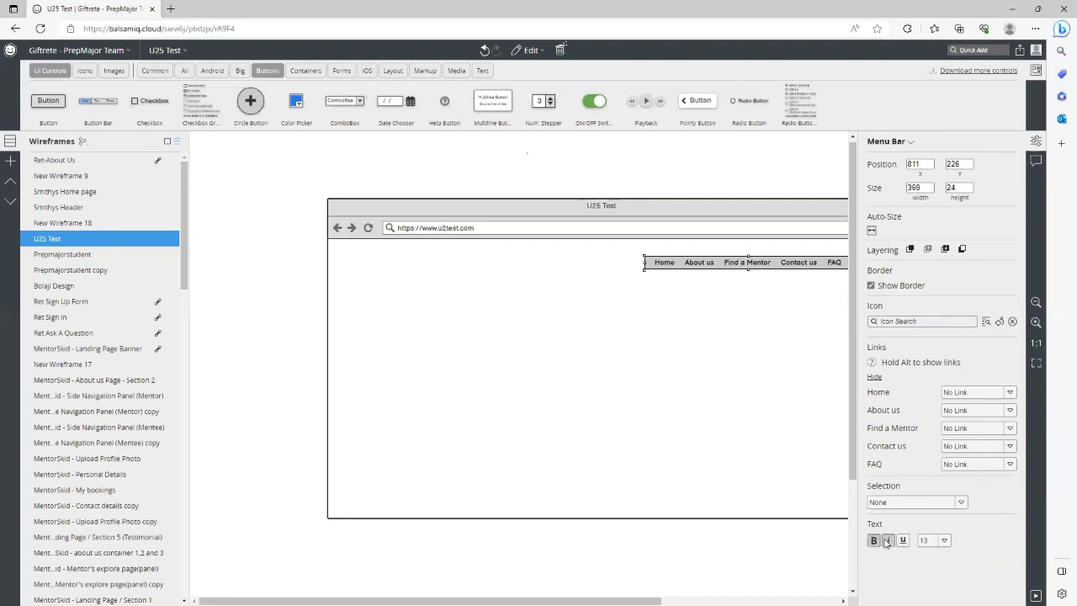
pyautogui.click(939, 541)
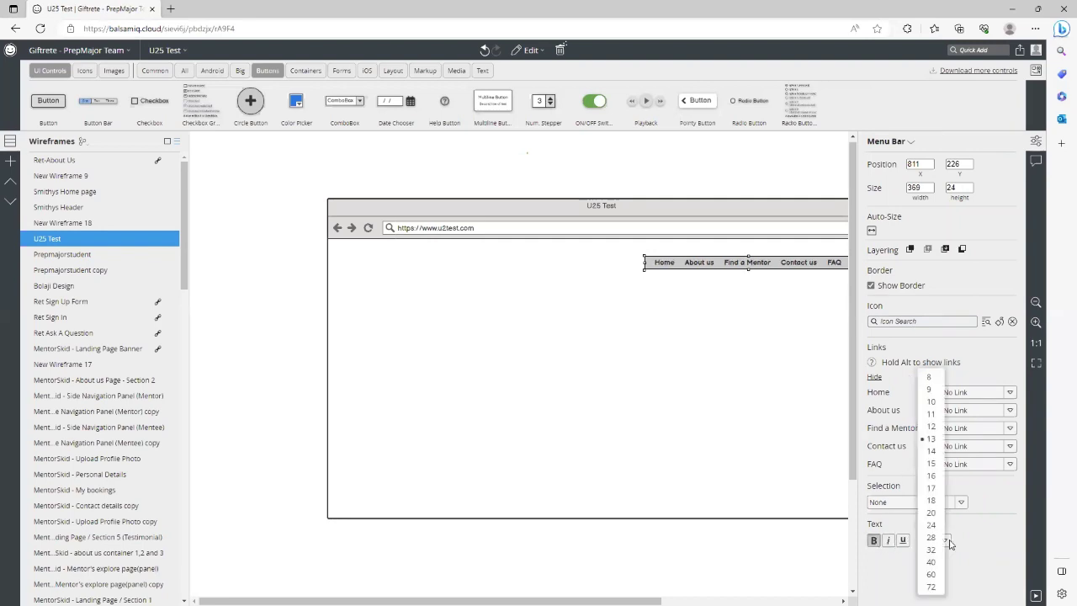
pyautogui.click(931, 452)
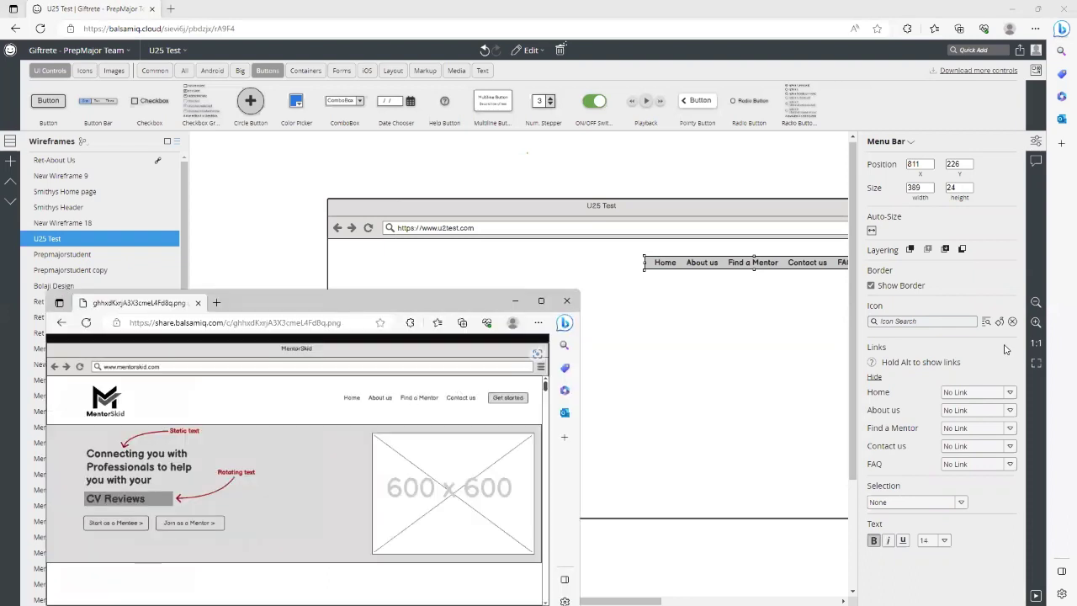
pyautogui.click(871, 286)
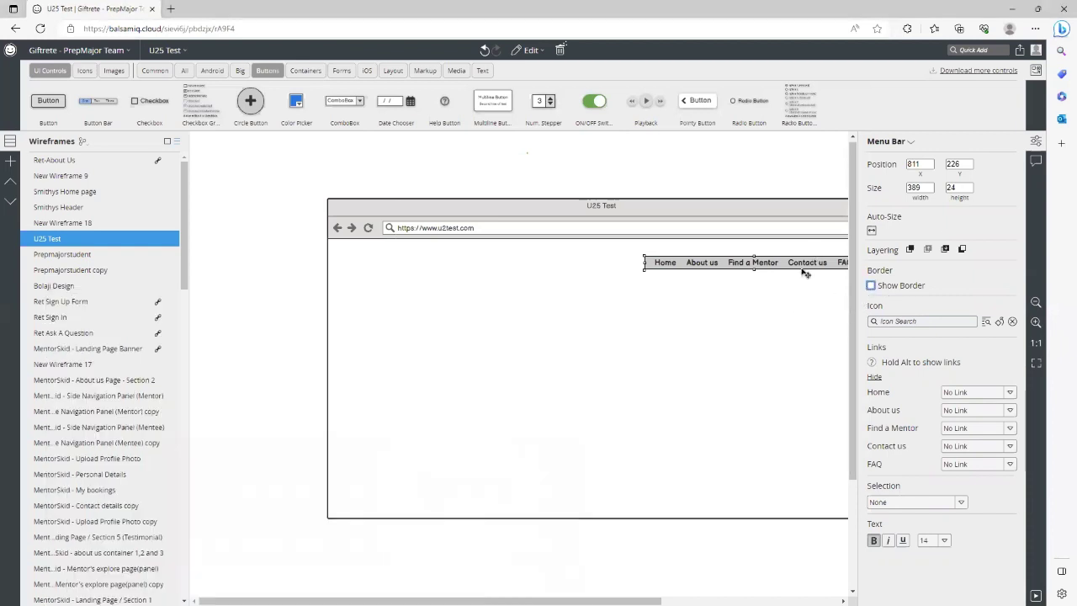
pyautogui.click(810, 310)
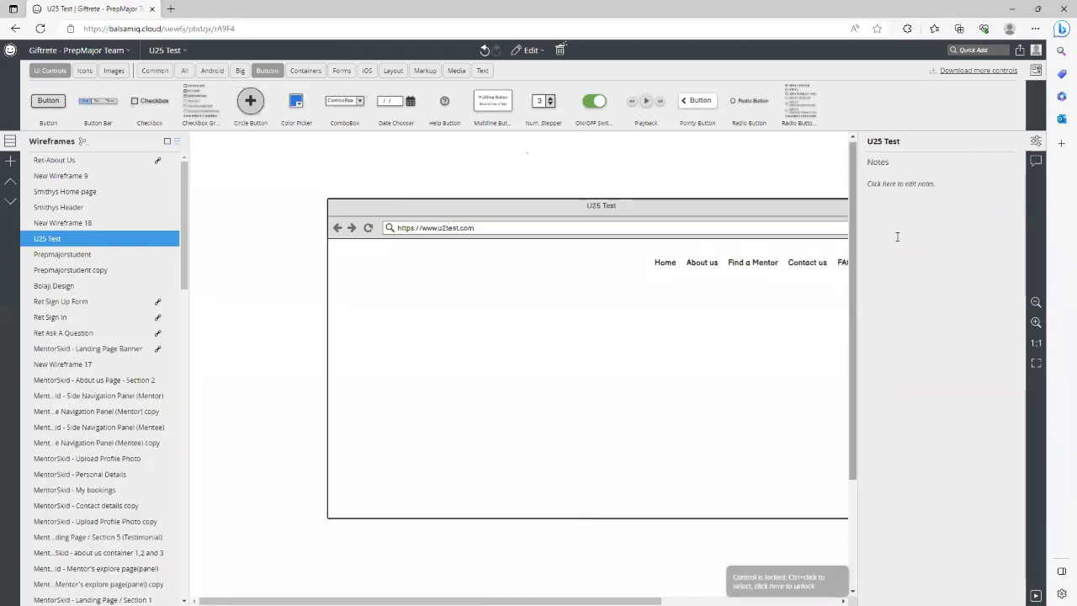
pyautogui.click(1037, 143)
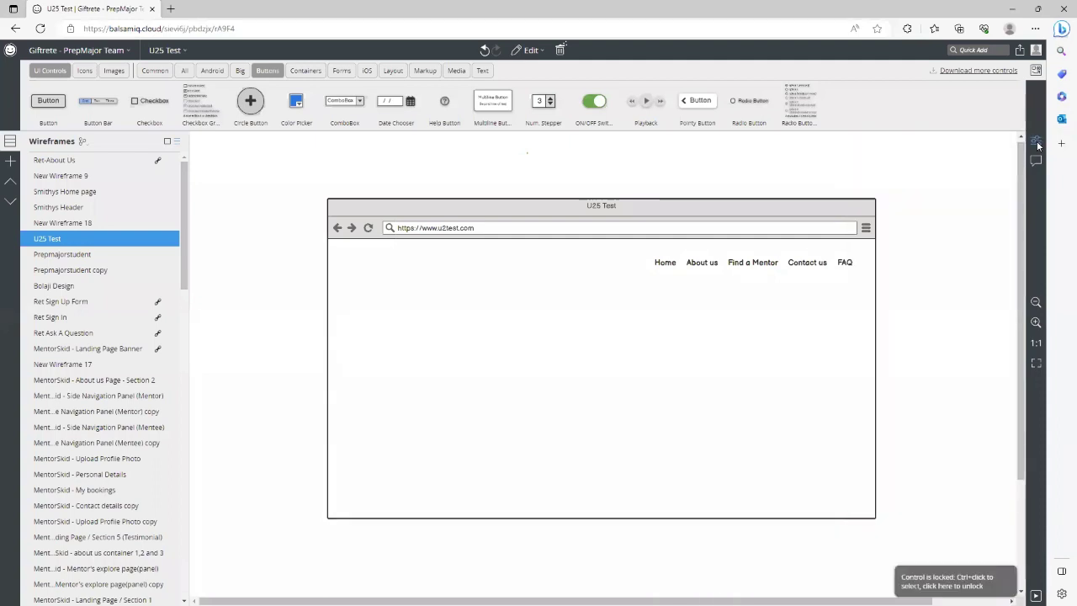
pyautogui.click(1037, 144)
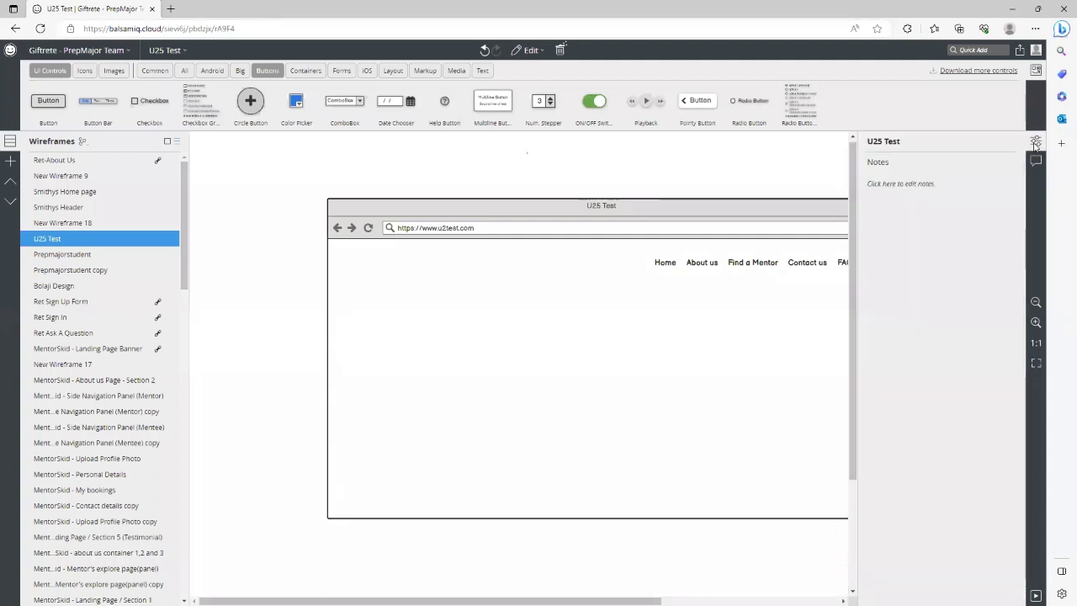
pyautogui.click(1037, 143)
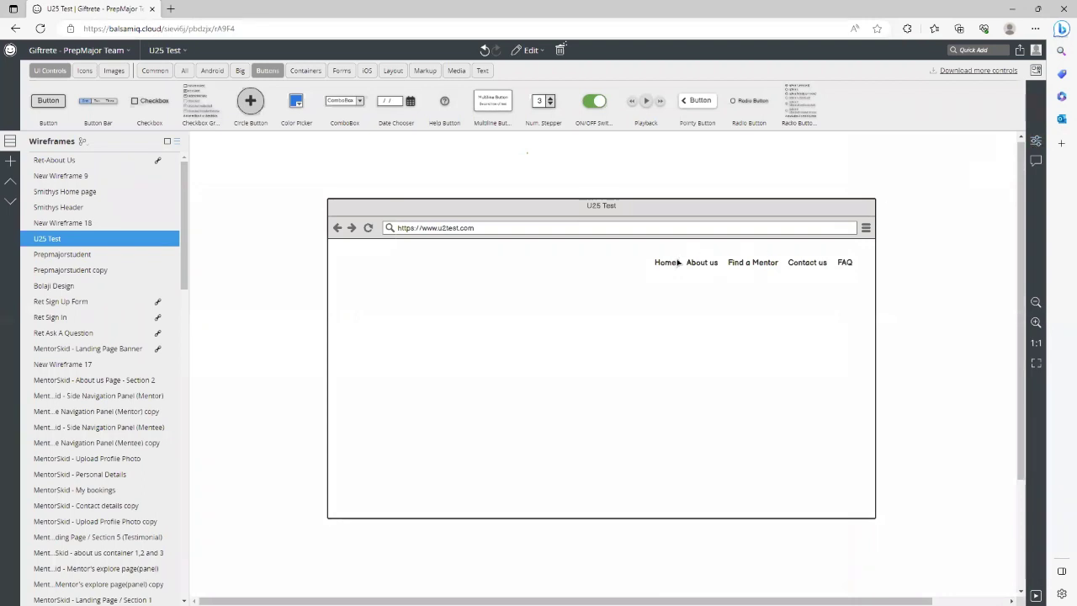
# - Move the menu bar left and slightly down to leave room beside FAQ, and lock it in place
pyautogui.moveTo(728, 266); pyautogui.dragTo(668, 274)
pyautogui.rightClick(728, 268)
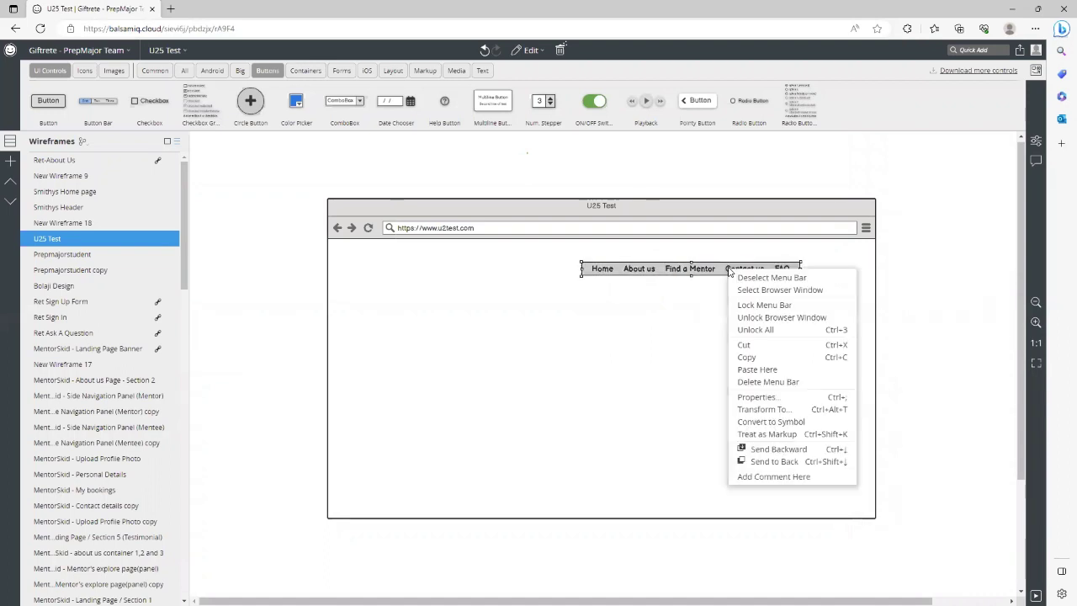
pyautogui.click(760, 304)
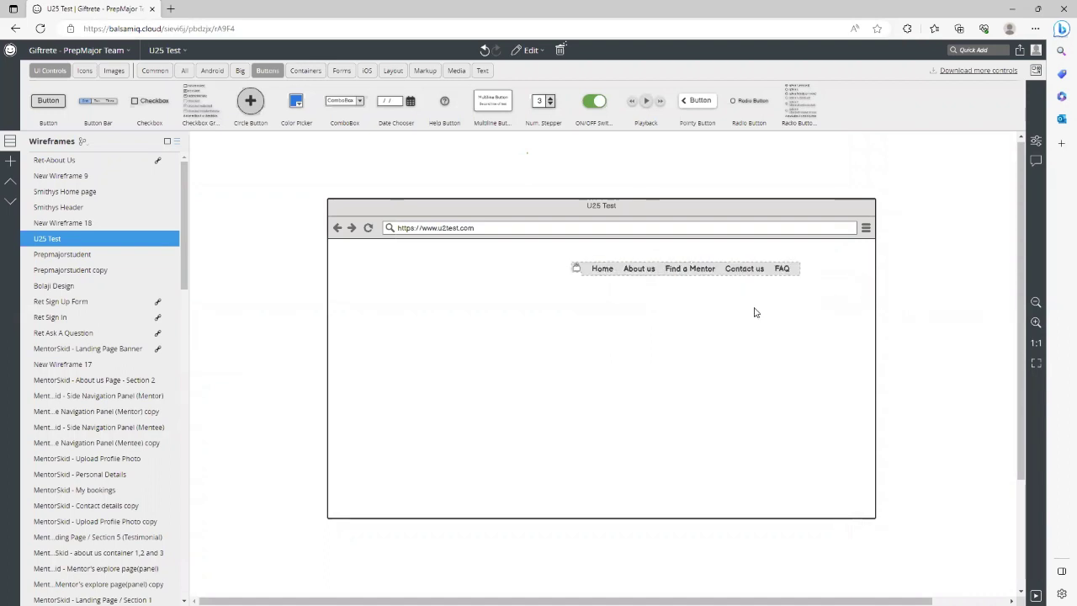
pyautogui.click(728, 313)
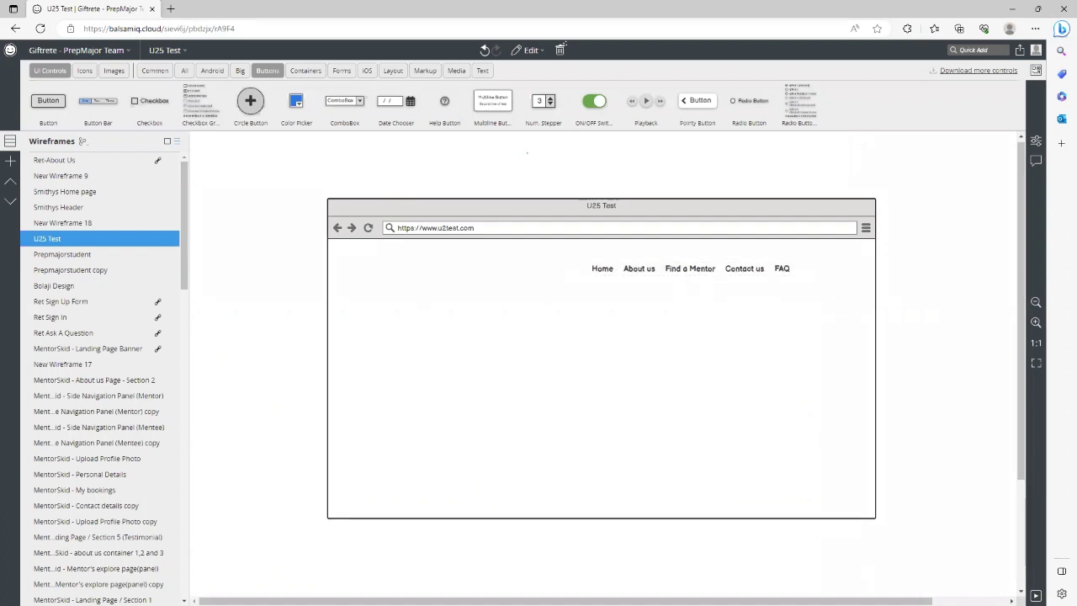
# - Check the button beside the menu in the MentorSkid reference wireframe, and browse the available controls by searching "Bu"
pyautogui.hotkey('alt', 'Tab')
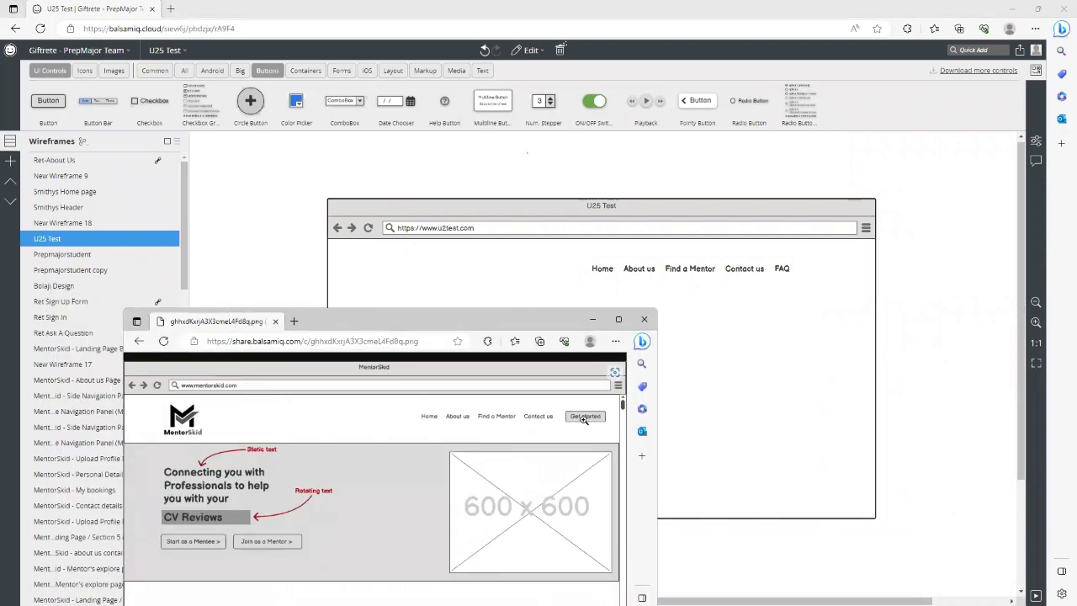
pyautogui.hotkey('alt', 'Tab')
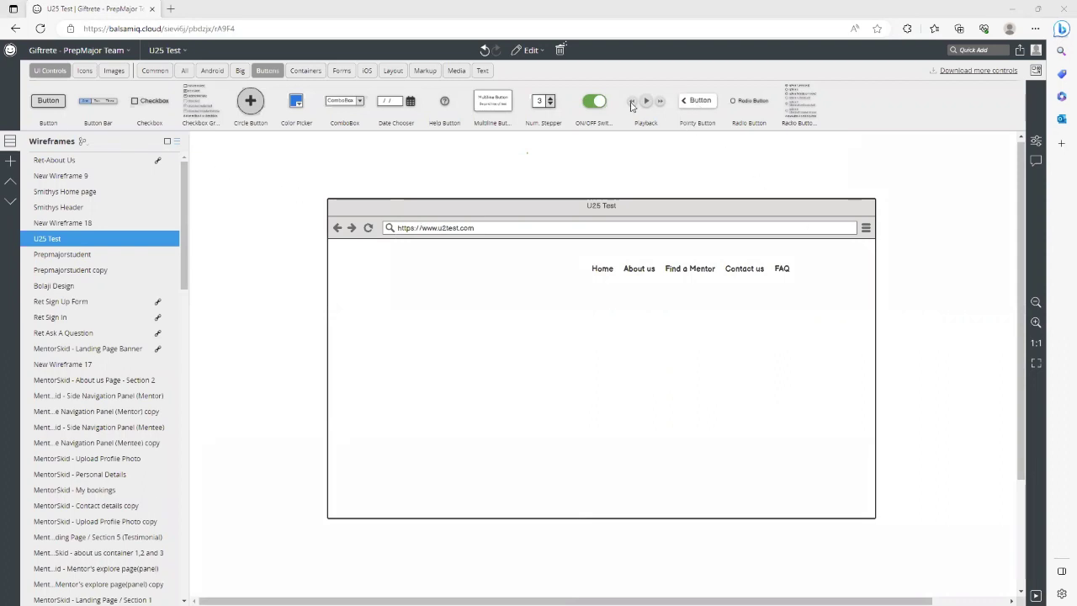
pyautogui.click(979, 50)
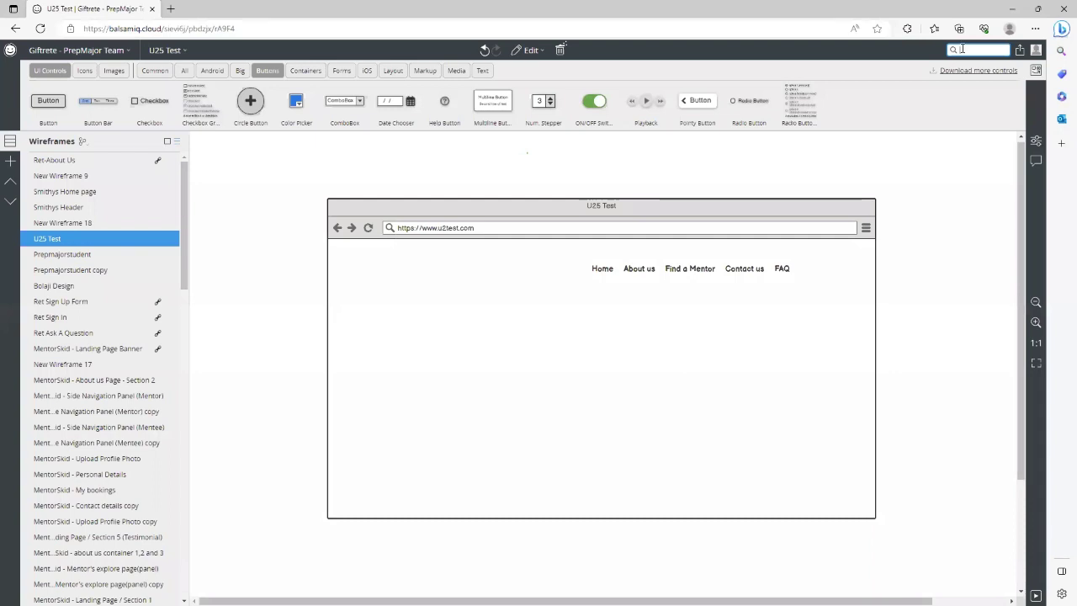
pyautogui.write('b')
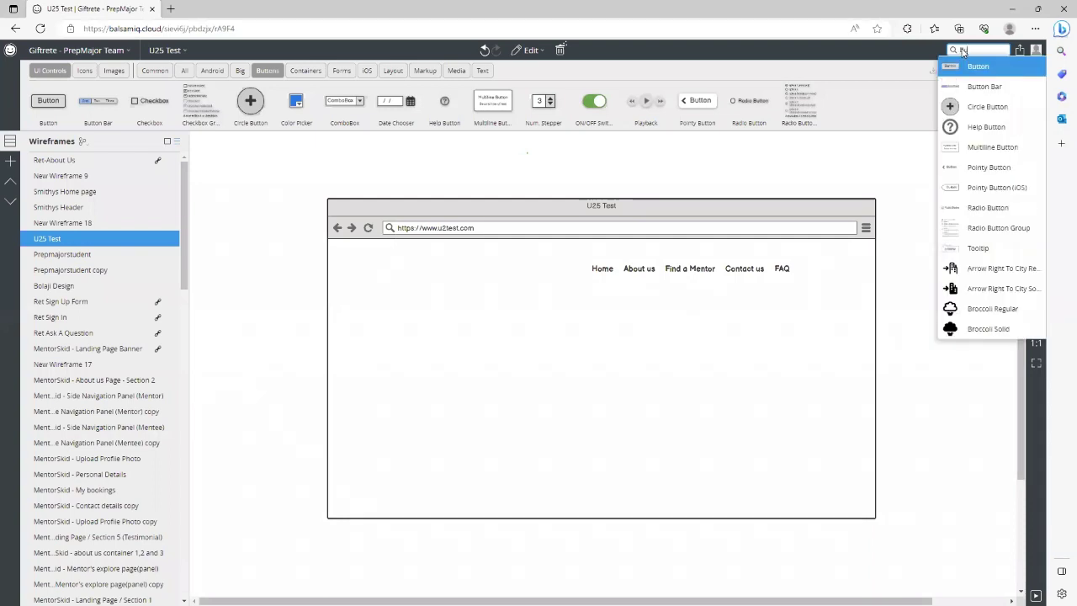
pyautogui.write('u')
pyautogui.press('Down')
pyautogui.press('Down')
pyautogui.press('Down')
pyautogui.press('Down')
pyautogui.press('Down')
pyautogui.press('Down')
pyautogui.press('Down')
pyautogui.press('Down')
pyautogui.press('Down')
pyautogui.press('Down')
pyautogui.press('Down')
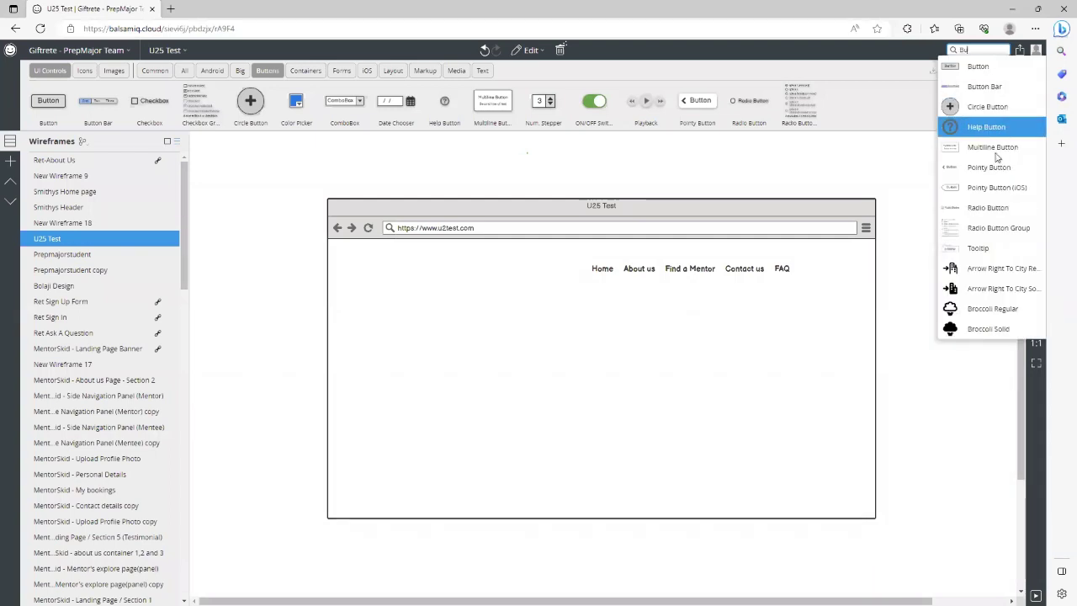
pyautogui.scroll(1, 999, 210)
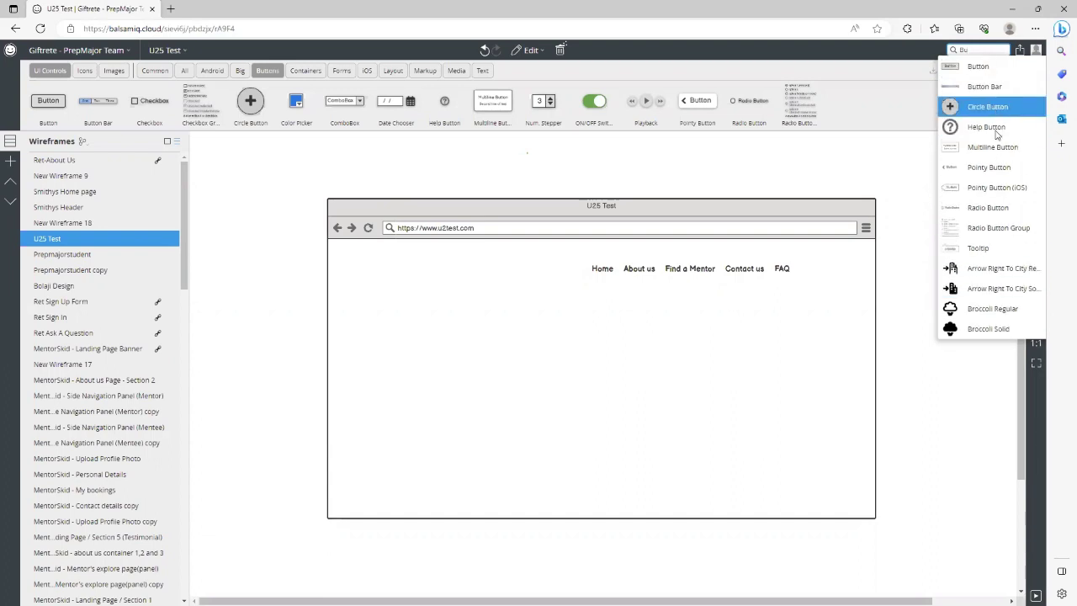
pyautogui.scroll(-2, 999, 203)
pyautogui.scroll(-5, 1003, 180)
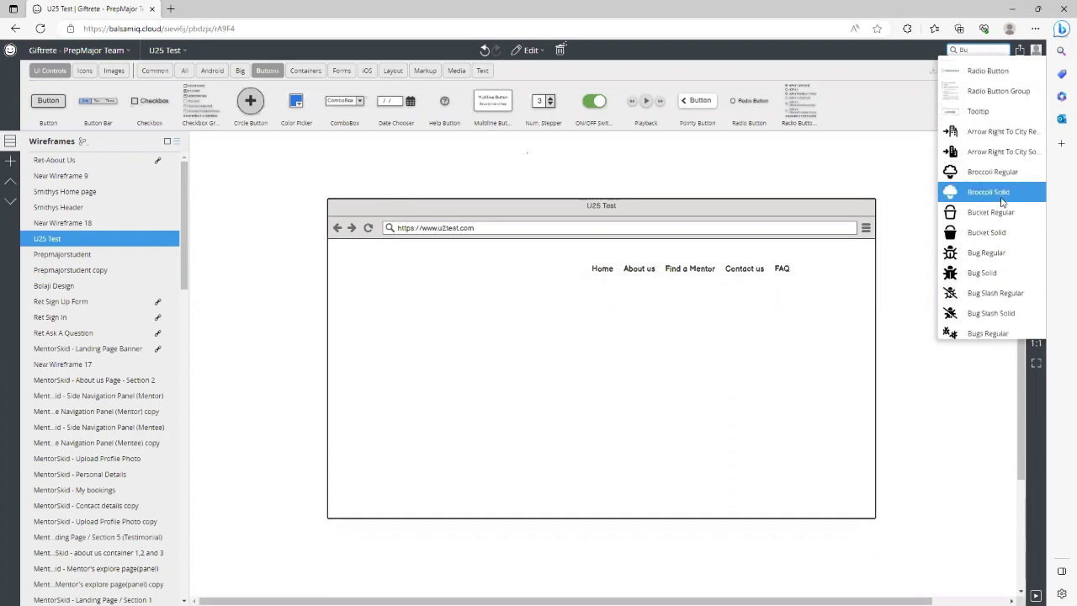
pyautogui.scroll(-3, 1007, 202)
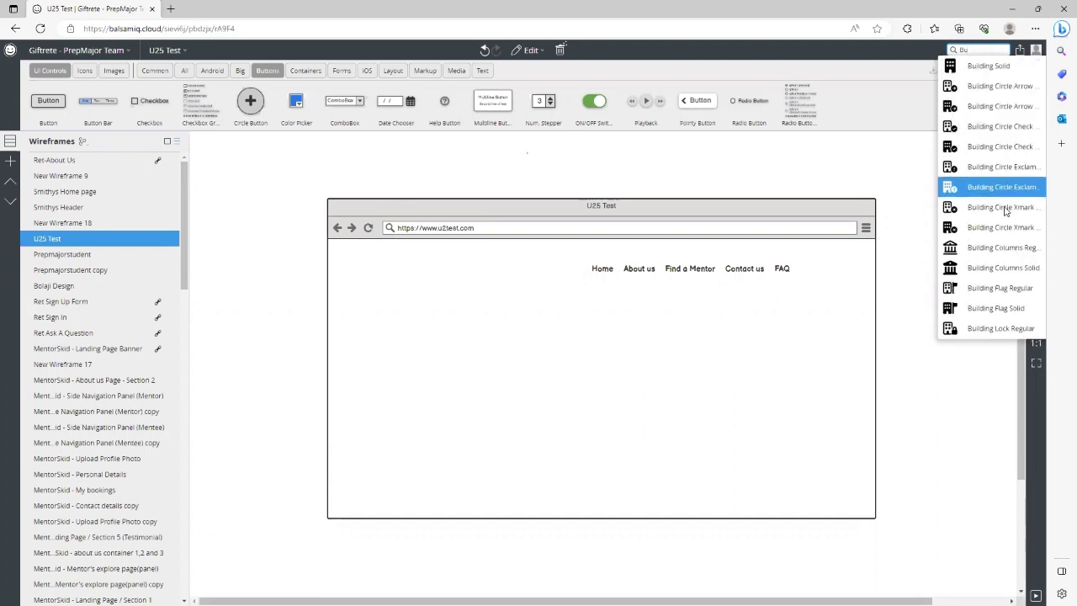
pyautogui.scroll(8, 1014, 168)
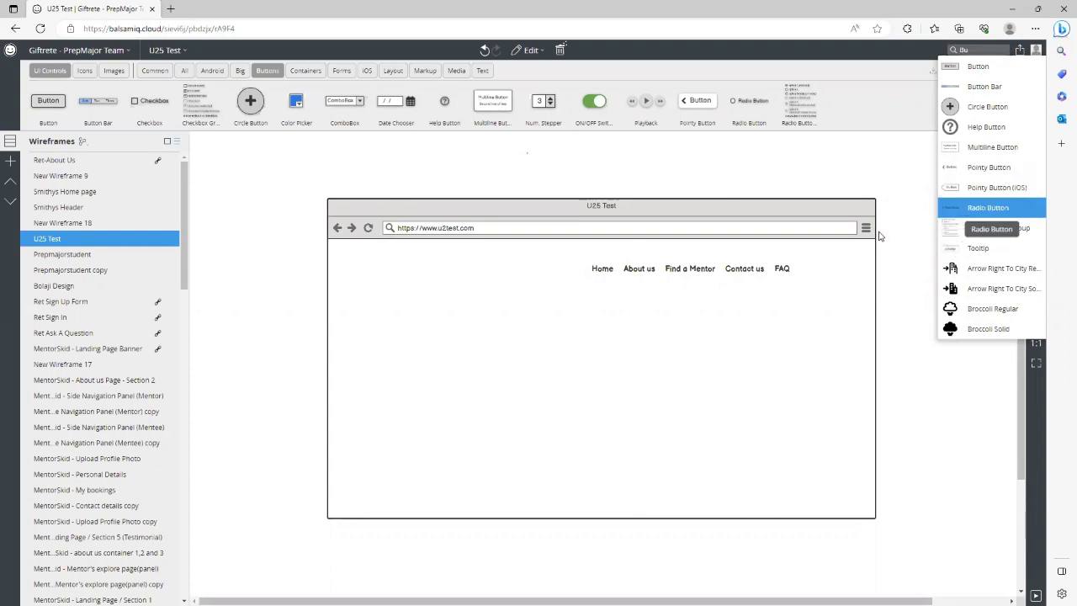
# - Try out a Radio Button control in the middle of the page and delete it
pyautogui.click(1000, 210)
pyautogui.moveTo(245, 167); pyautogui.dragTo(611, 363)
pyautogui.press('Delete')
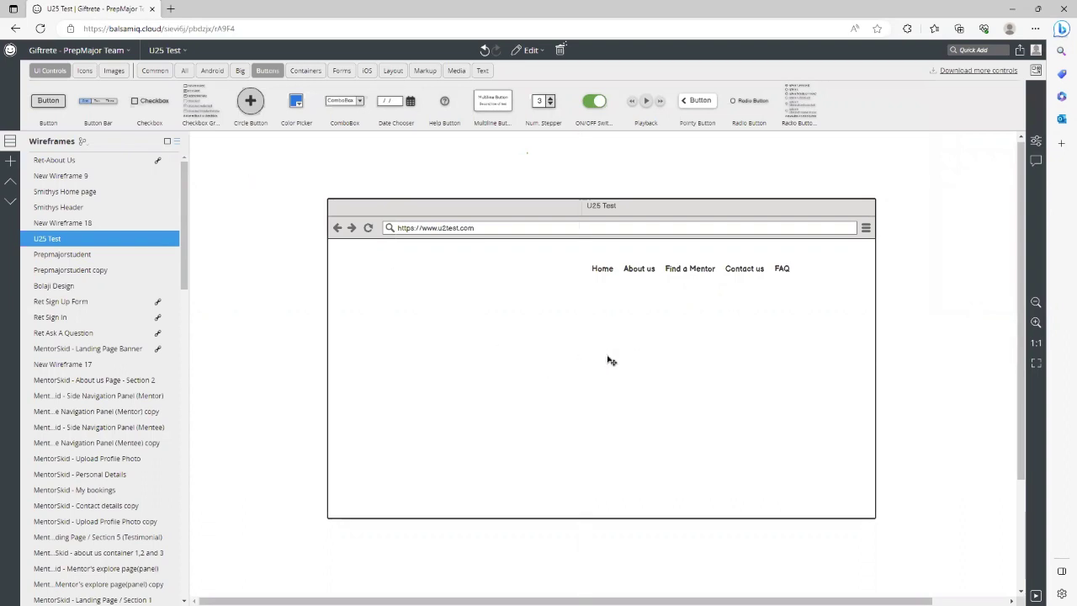
pyautogui.click(988, 49)
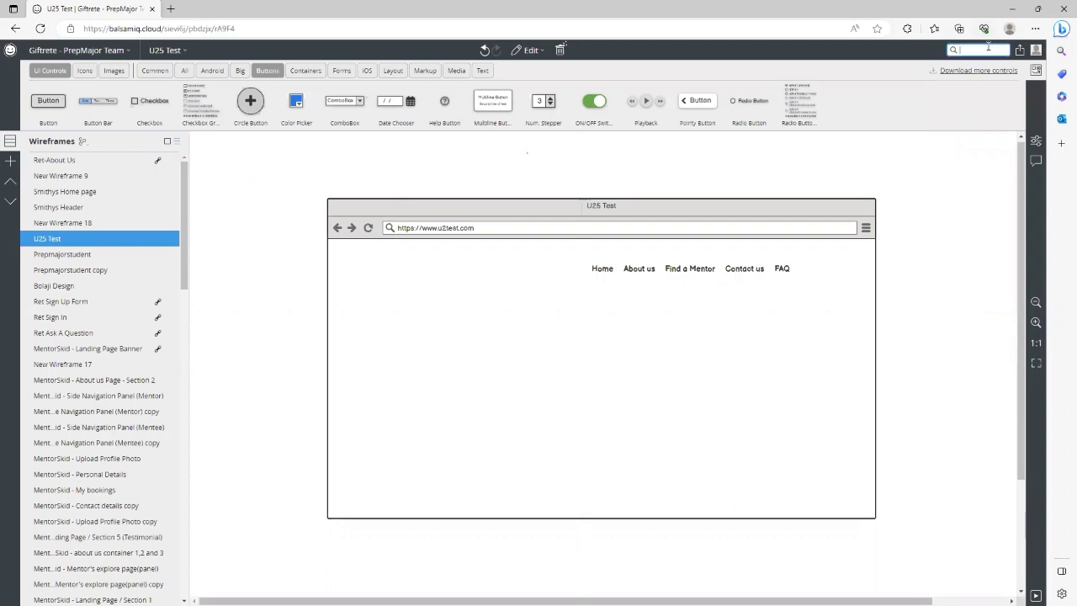
pyautogui.write('Ham')
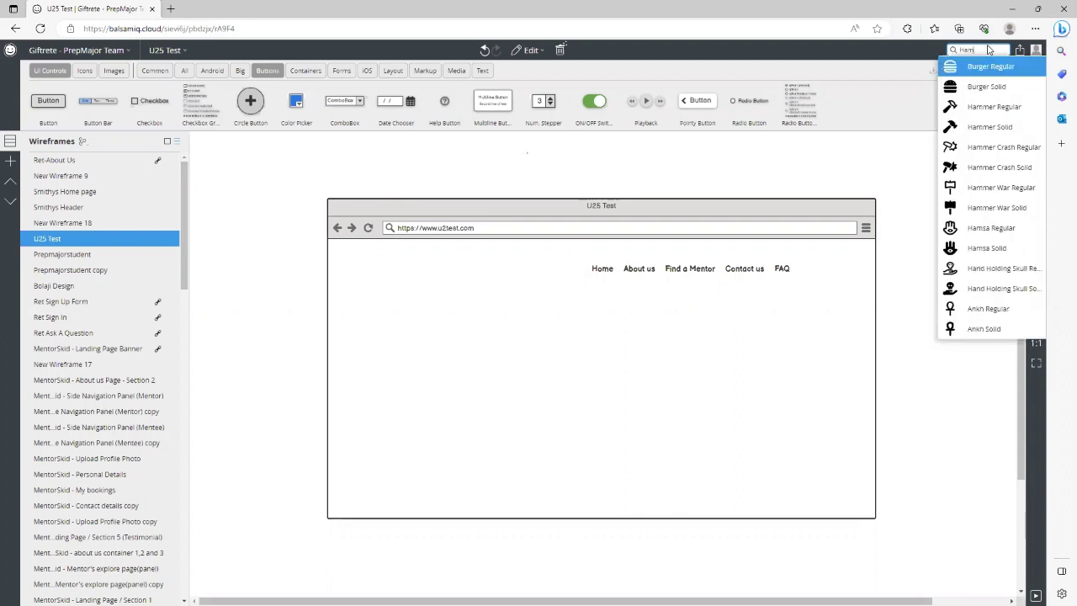
pyautogui.press('BackSpace')
pyautogui.press('BackSpace')
pyautogui.press('BackSpace')
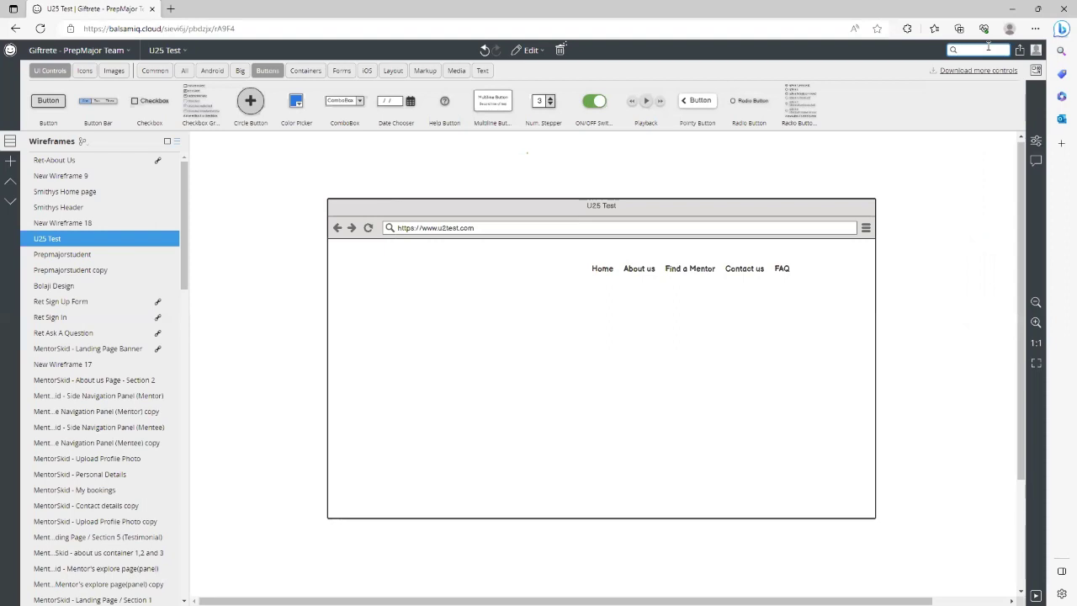
# - Find the ComboBox control by searching "Com" and place it directly right of the FAQ menu item
pyautogui.write('Com')
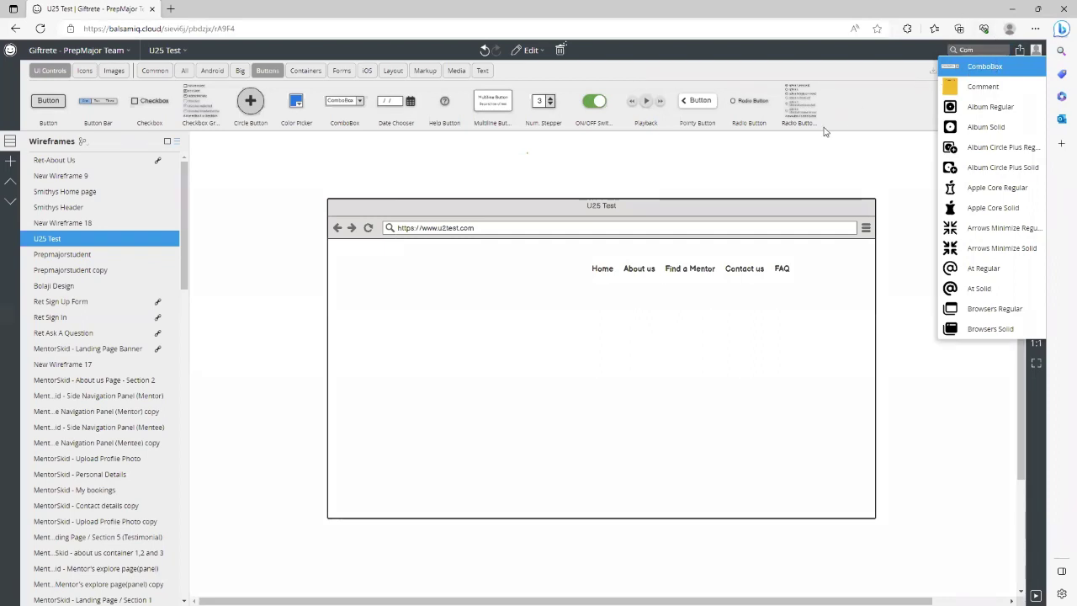
pyautogui.click(993, 67)
pyautogui.moveTo(251, 168); pyautogui.dragTo(832, 273)
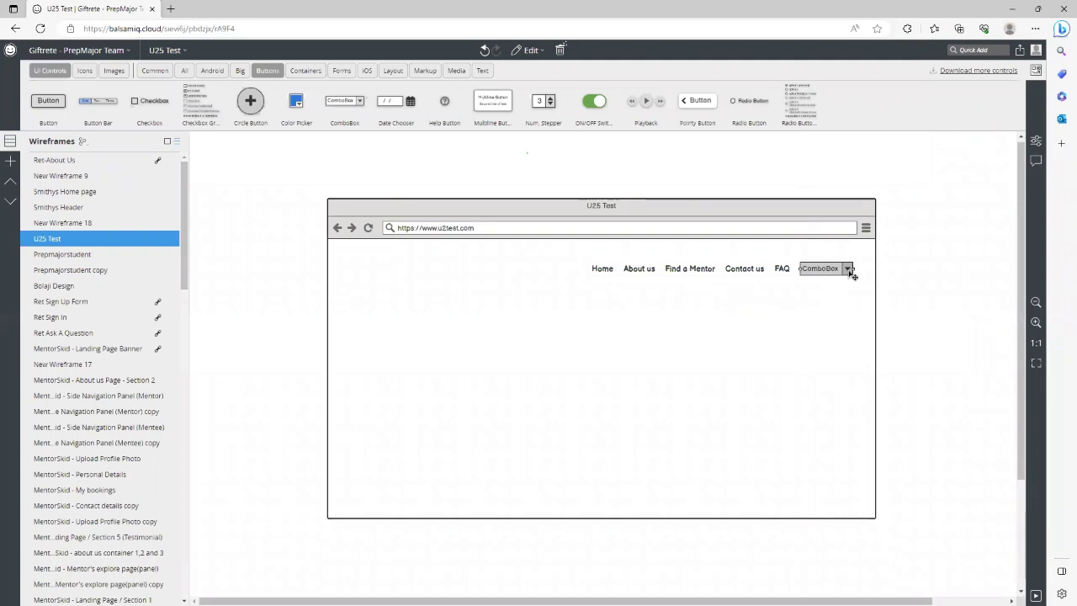
# - Add the entries "Option 1", "Option 2" and "Option 3" below the combo box's title
pyautogui.doubleClick(852, 274)
pyautogui.click(848, 283)
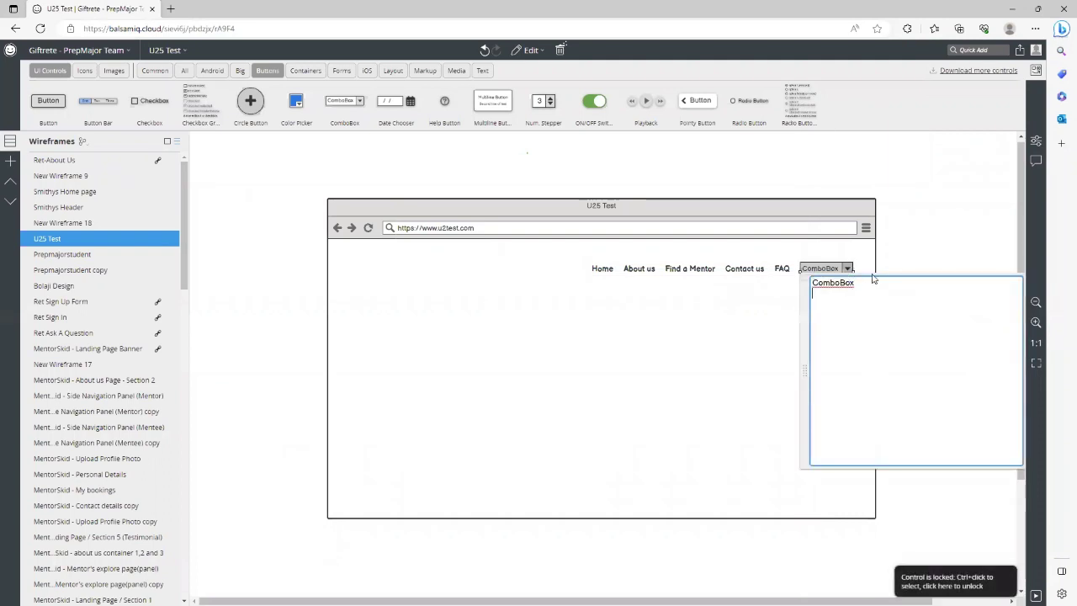
pyautogui.write('Option 1')
pyautogui.press('Return')
pyautogui.write('Option')
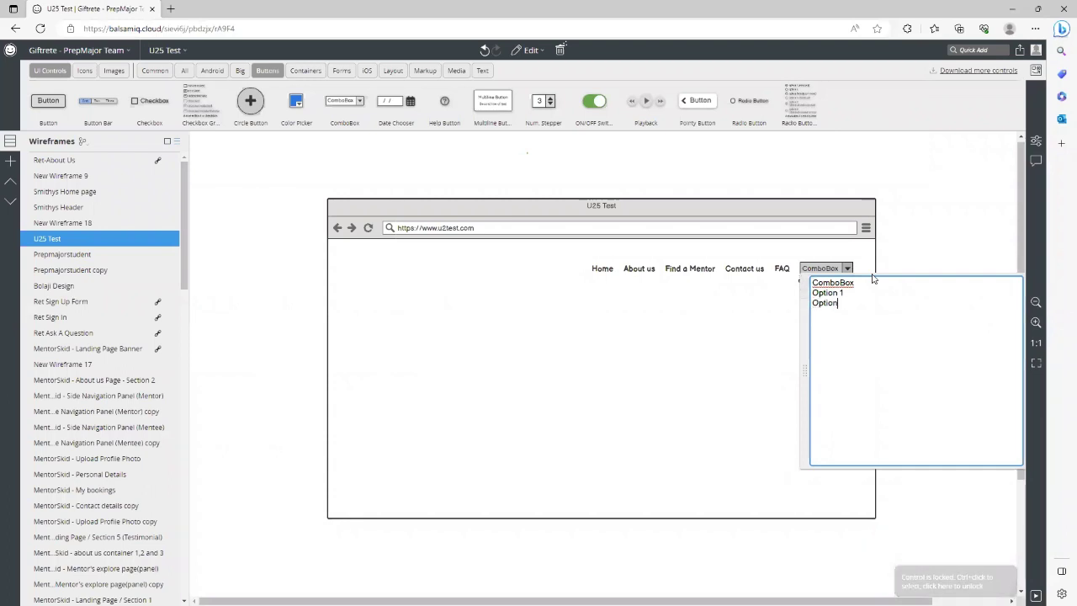
pyautogui.write(' 2')
pyautogui.press('Return')
pyautogui.write('Opti')
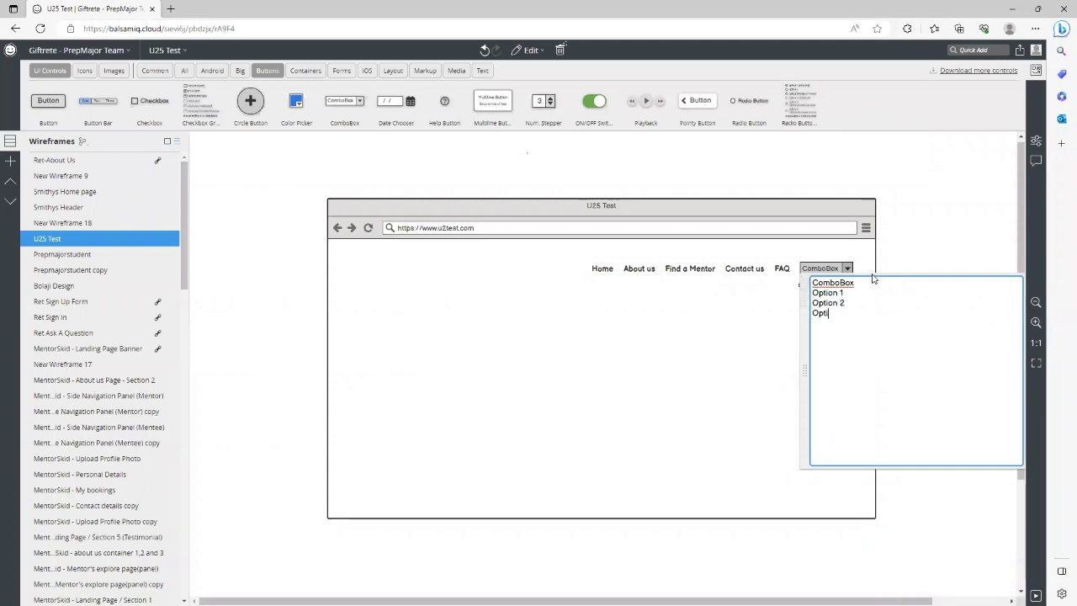
pyautogui.write('on 2')
pyautogui.click(937, 223)
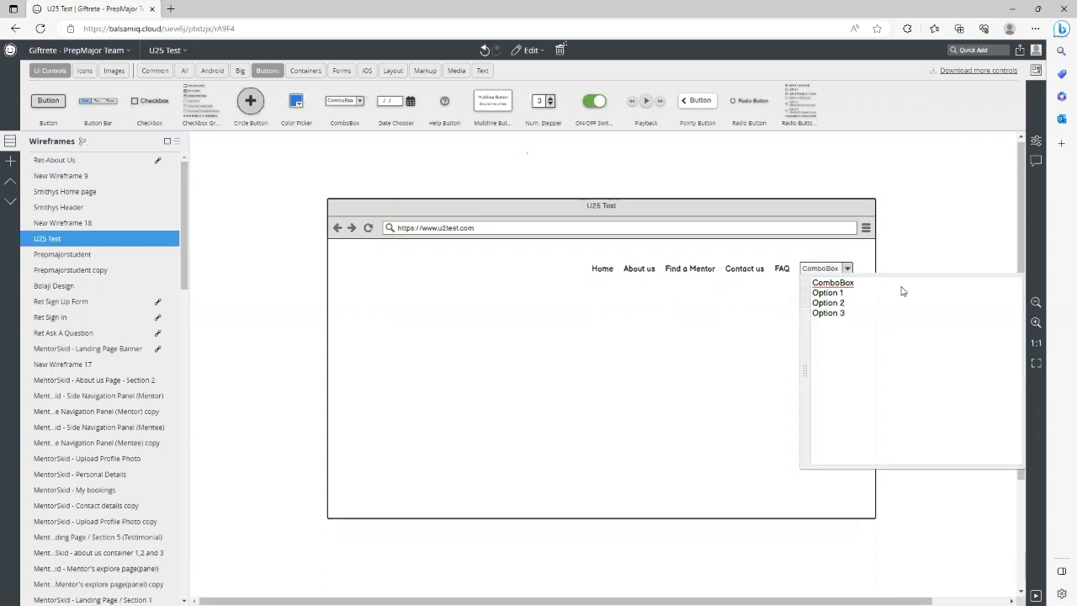
# - Reposition the expanded combo box slightly farther right of the FAQ item, and delete it from the page
pyautogui.doubleClick(839, 301)
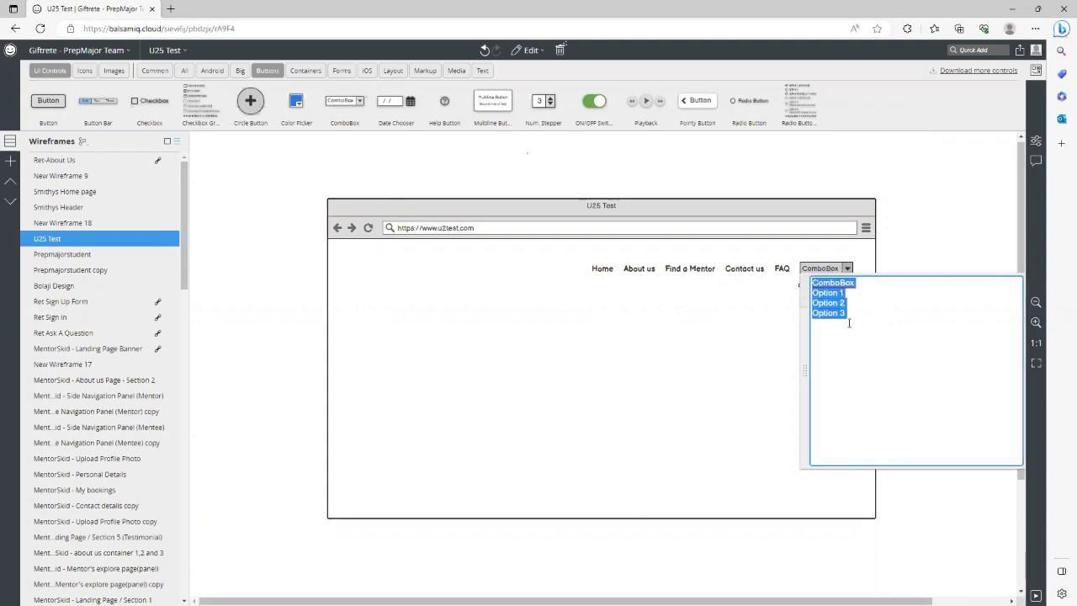
pyautogui.click(850, 323)
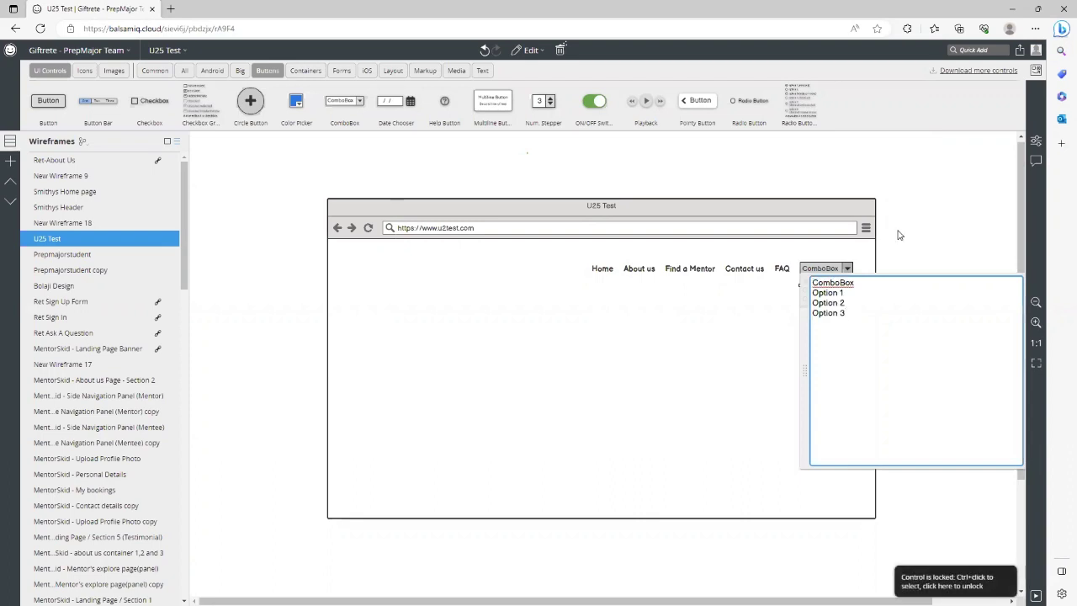
pyautogui.moveTo(836, 279); pyautogui.dragTo(763, 287)
pyautogui.moveTo(800, 284); pyautogui.dragTo(850, 273)
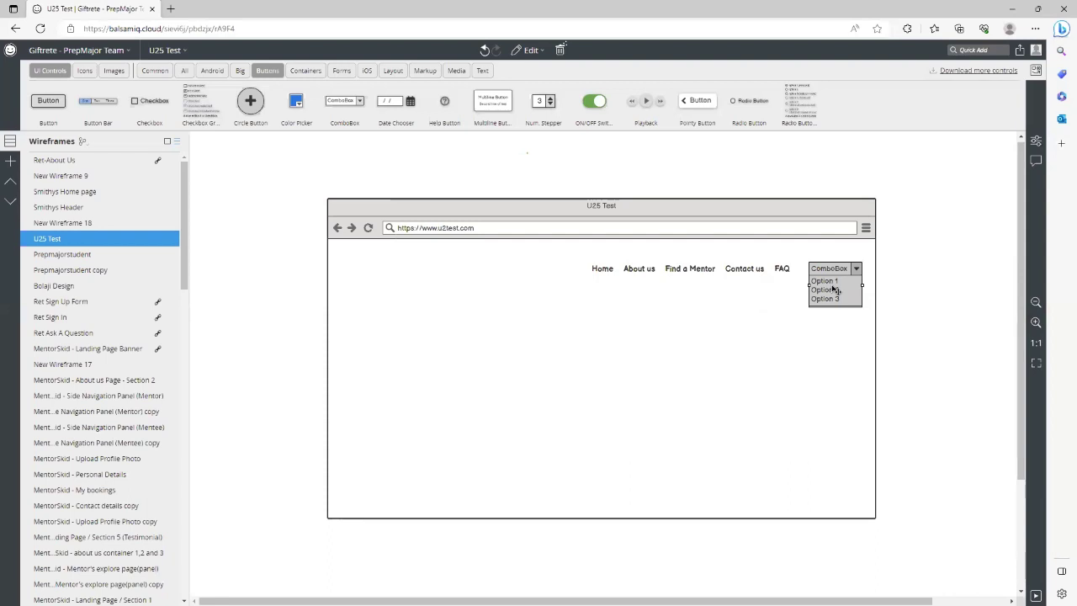
pyautogui.press('Delete')
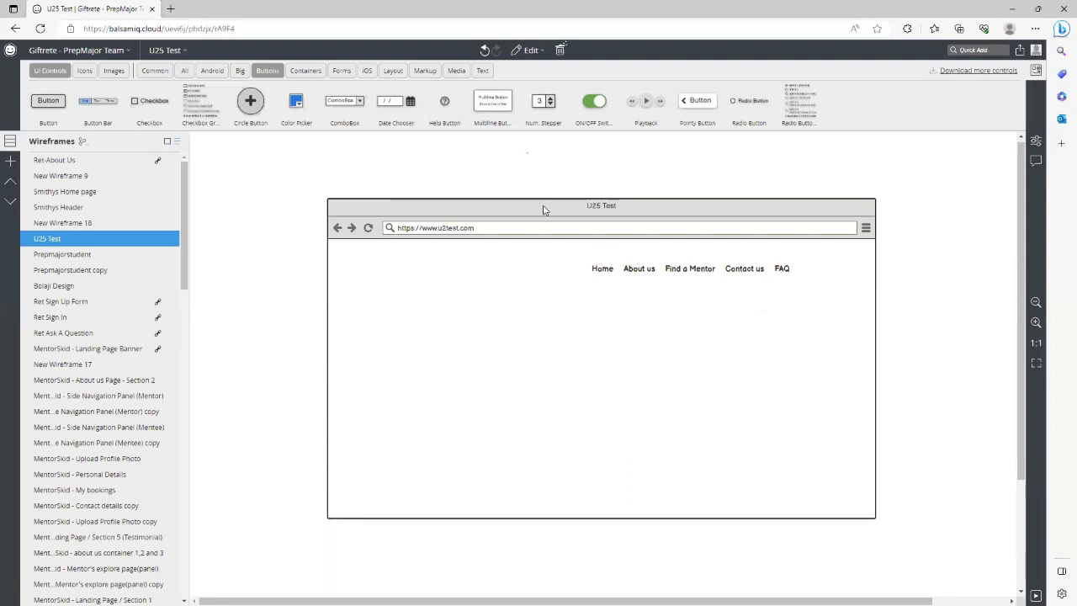
# - Find the Button control by searching "Button" and place it directly right of the FAQ menu item
pyautogui.click(983, 49)
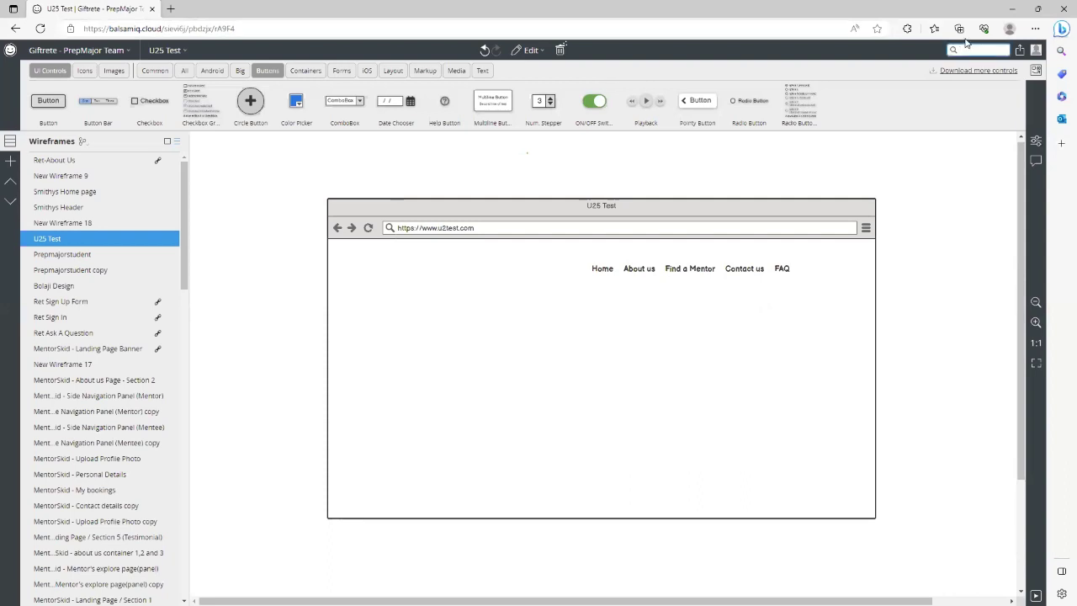
pyautogui.write('Button')
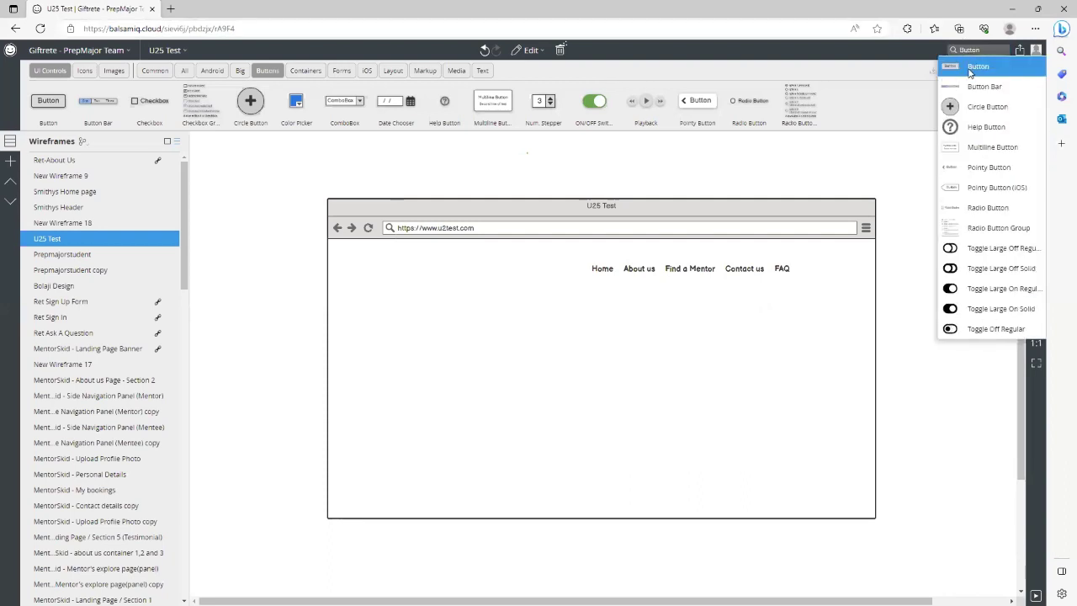
pyautogui.click(969, 67)
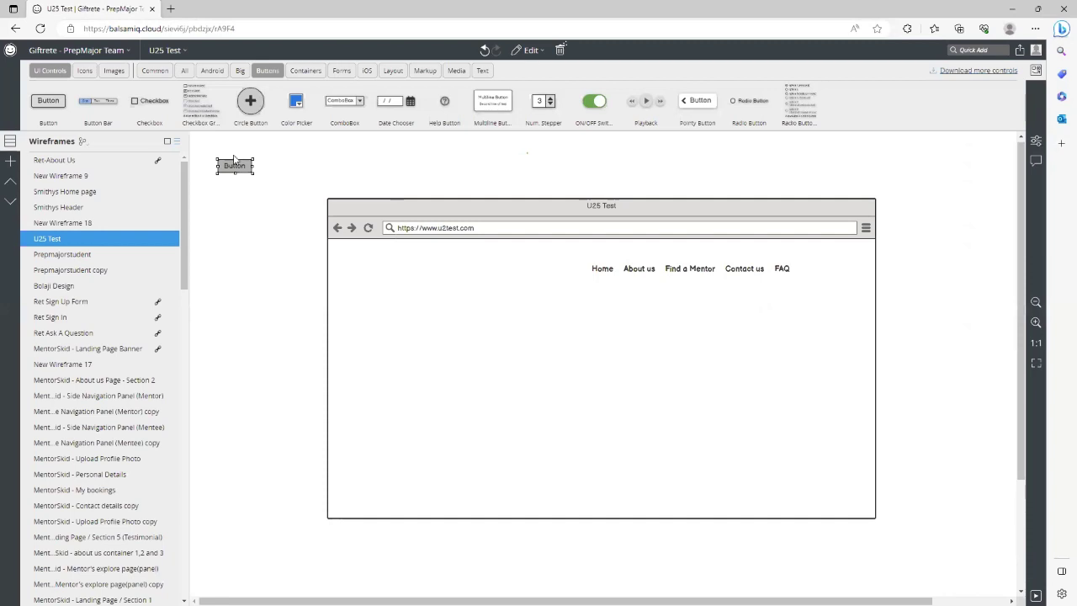
pyautogui.moveTo(239, 167); pyautogui.dragTo(831, 269)
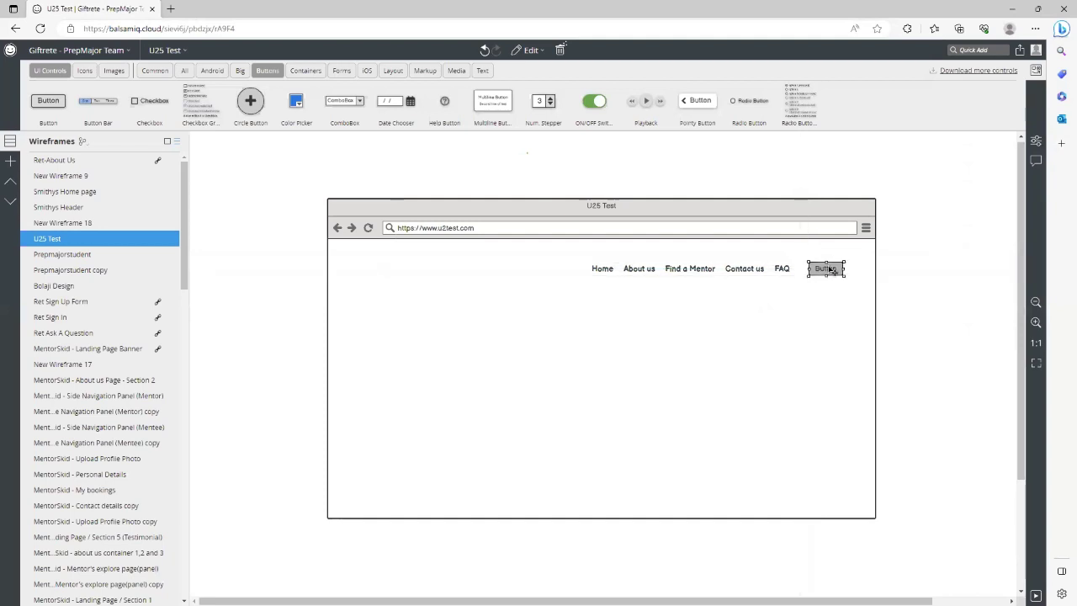
# - Label the new button "Get started" and nudge it slightly left toward the FAQ item
pyautogui.doubleClick(831, 269)
pyautogui.write('Gte')
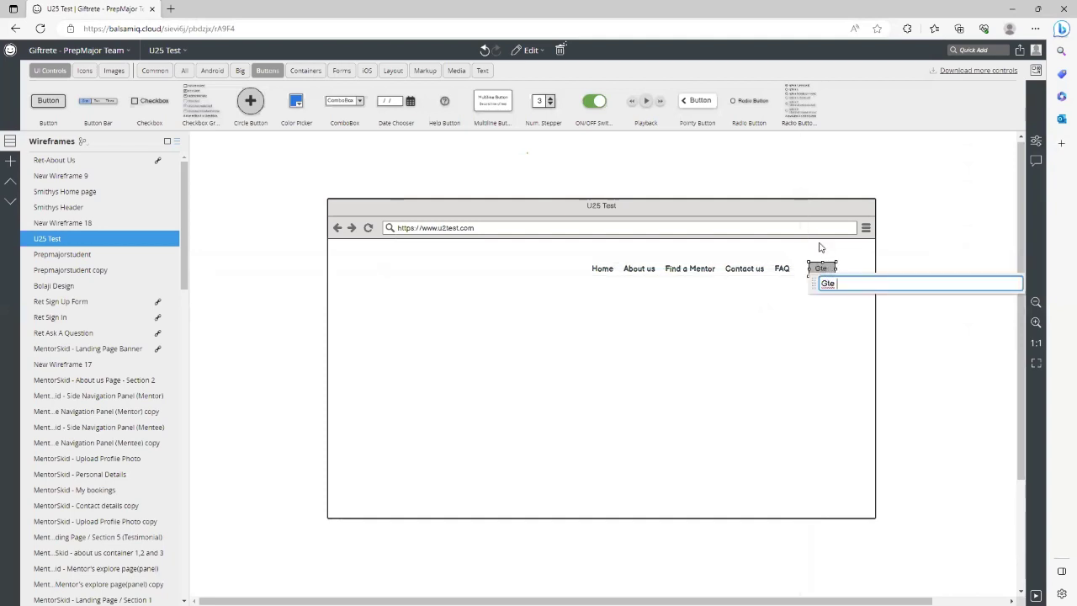
pyautogui.press('BackSpace')
pyautogui.press('BackSpace')
pyautogui.press('BackSpace')
pyautogui.press('BackSpace')
pyautogui.press('BackSpace')
pyautogui.write('Get Started')
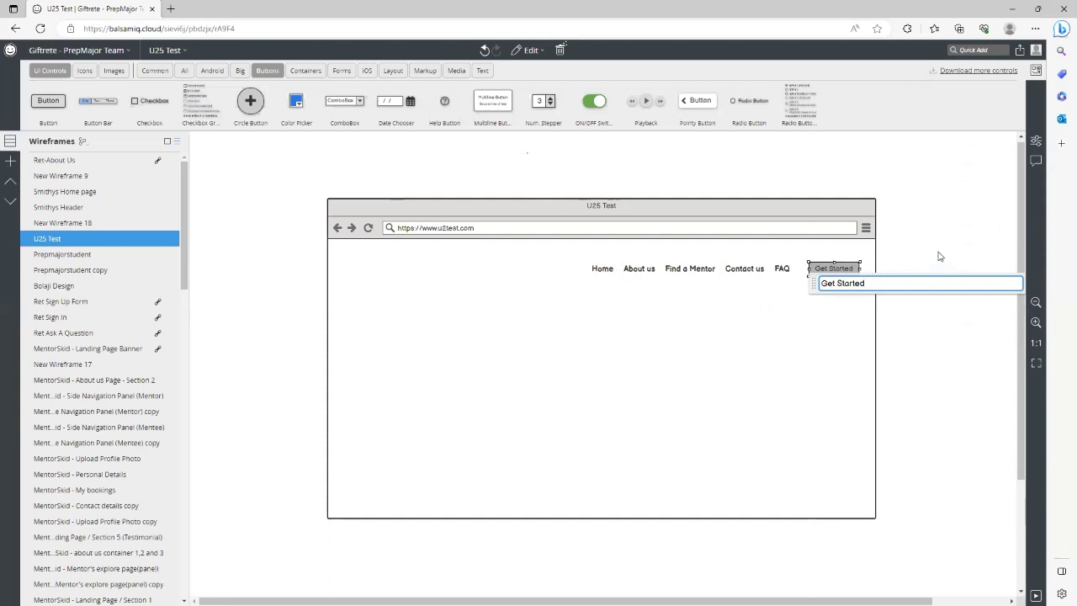
pyautogui.click(844, 283)
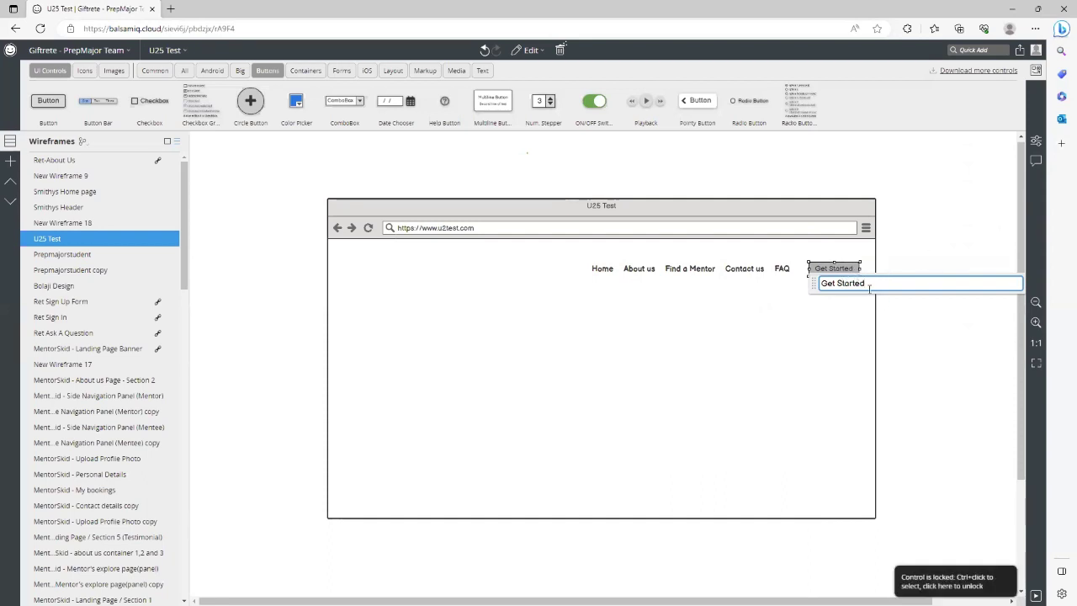
pyautogui.press('BackSpace')
pyautogui.write('s')
pyautogui.click(921, 272)
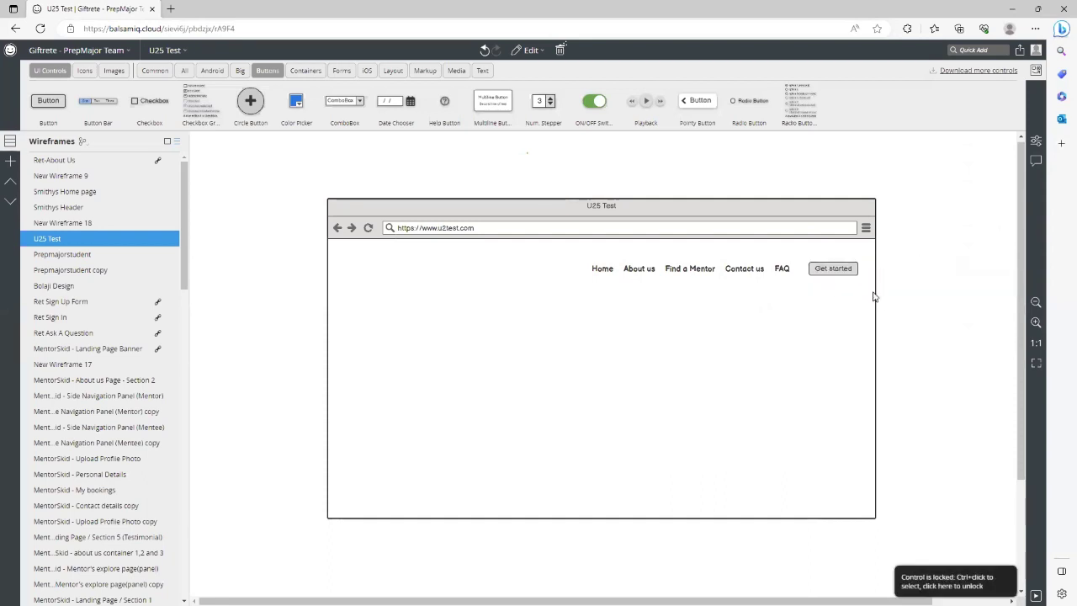
pyautogui.moveTo(848, 281); pyautogui.dragTo(837, 274)
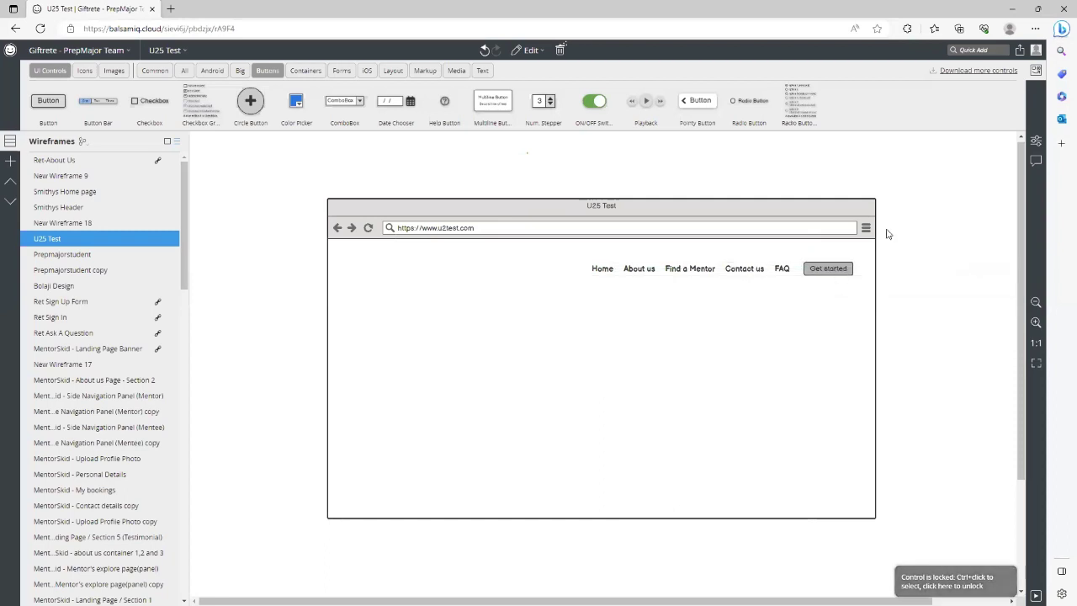
# - Make the Get started button's label bold
pyautogui.click(1036, 140)
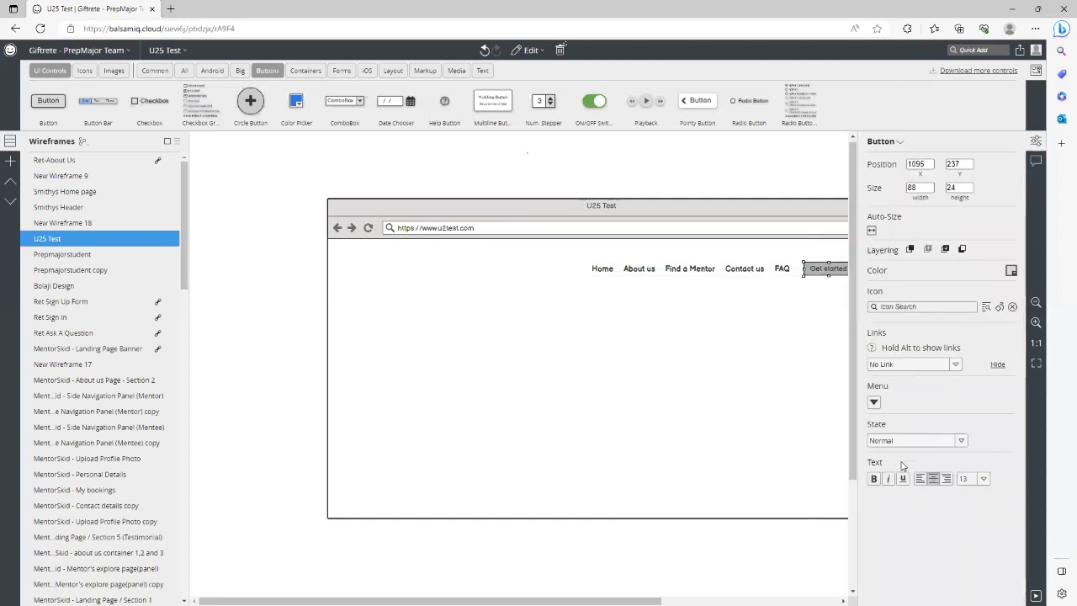
pyautogui.click(874, 479)
pyautogui.click(984, 478)
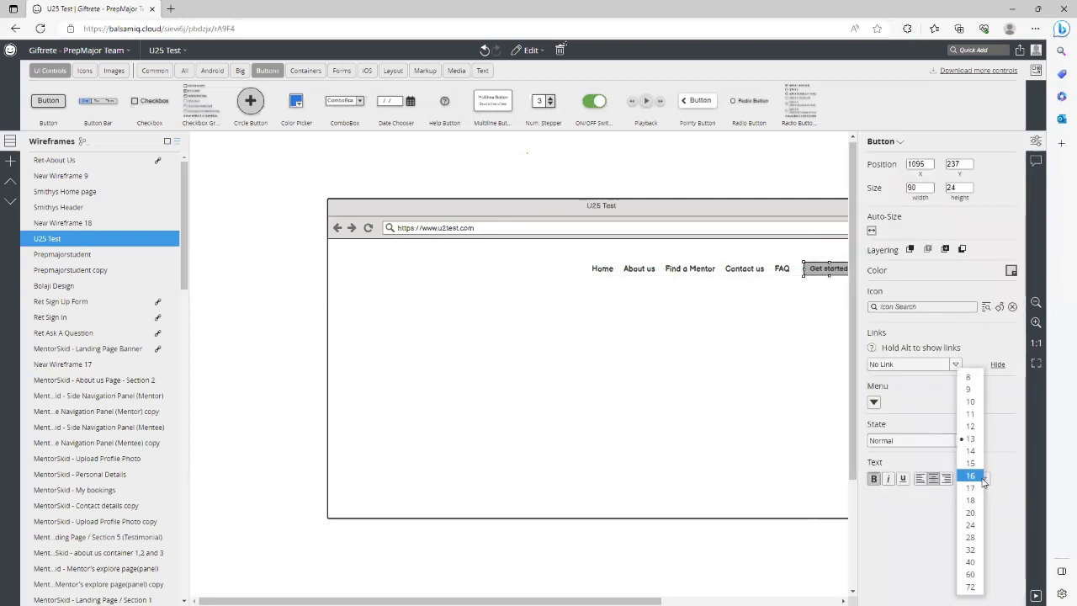
pyautogui.click(759, 279)
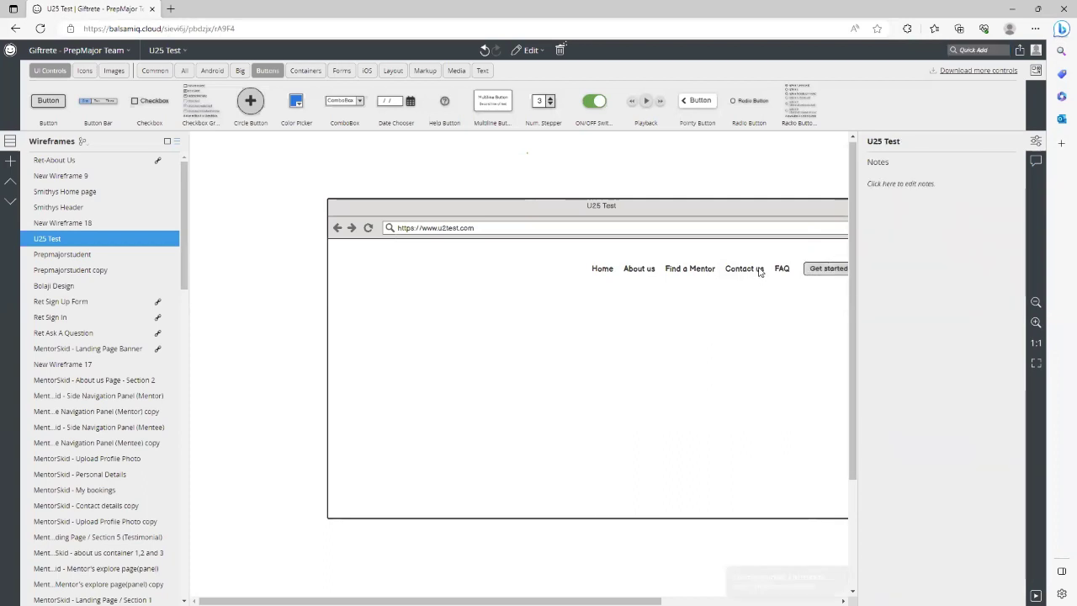
# - Try text size 14 on the Get started button and set it back to 13
pyautogui.click(828, 270)
pyautogui.click(985, 478)
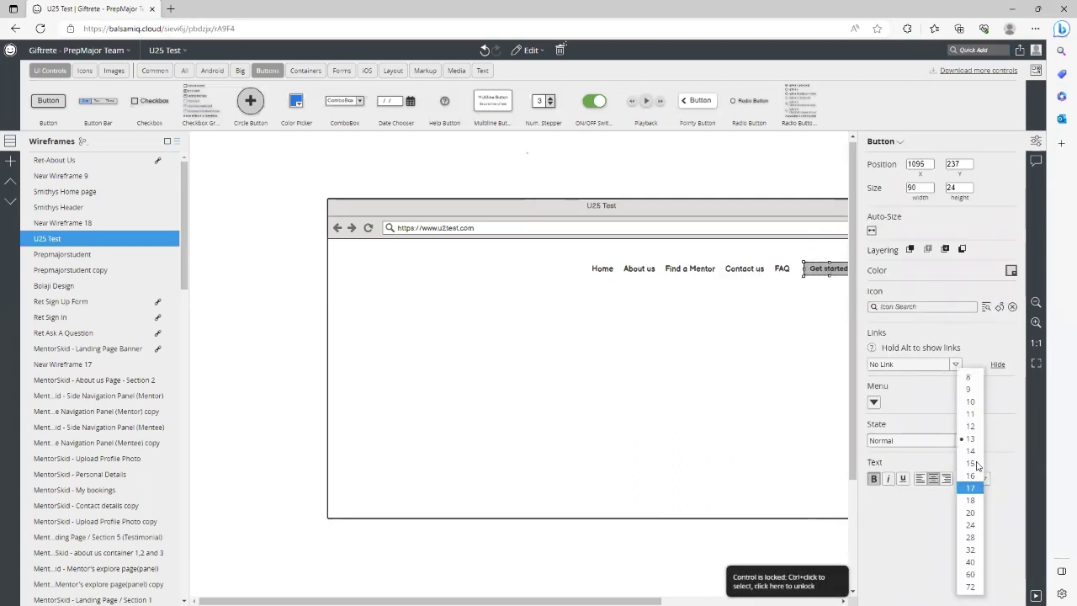
pyautogui.click(971, 451)
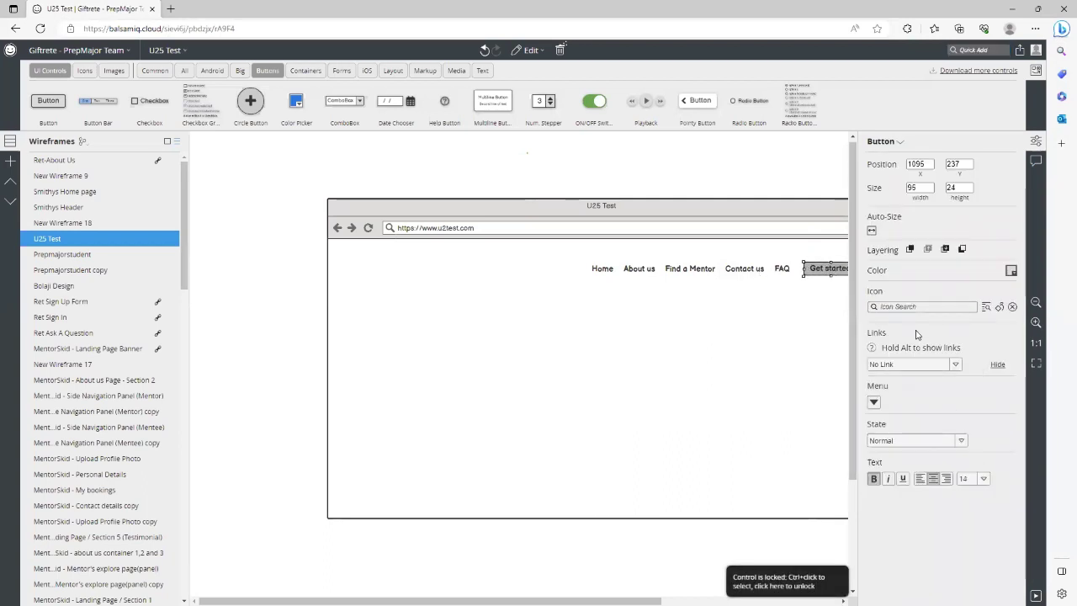
pyautogui.click(982, 478)
pyautogui.click(974, 444)
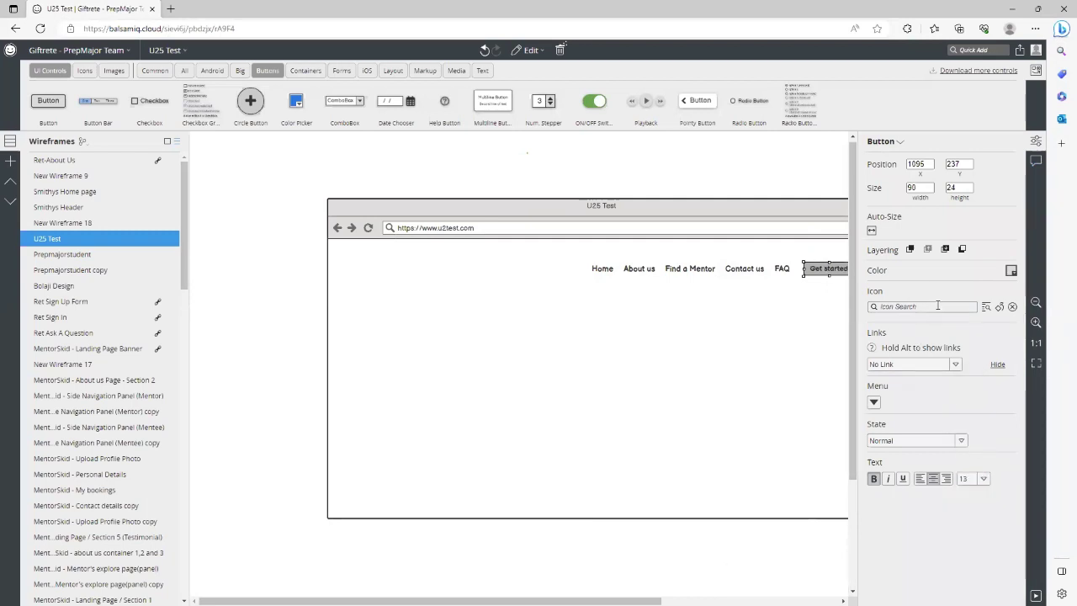
pyautogui.click(832, 324)
# - Fill the Get started button with orange and hide its properties
pyautogui.click(813, 273)
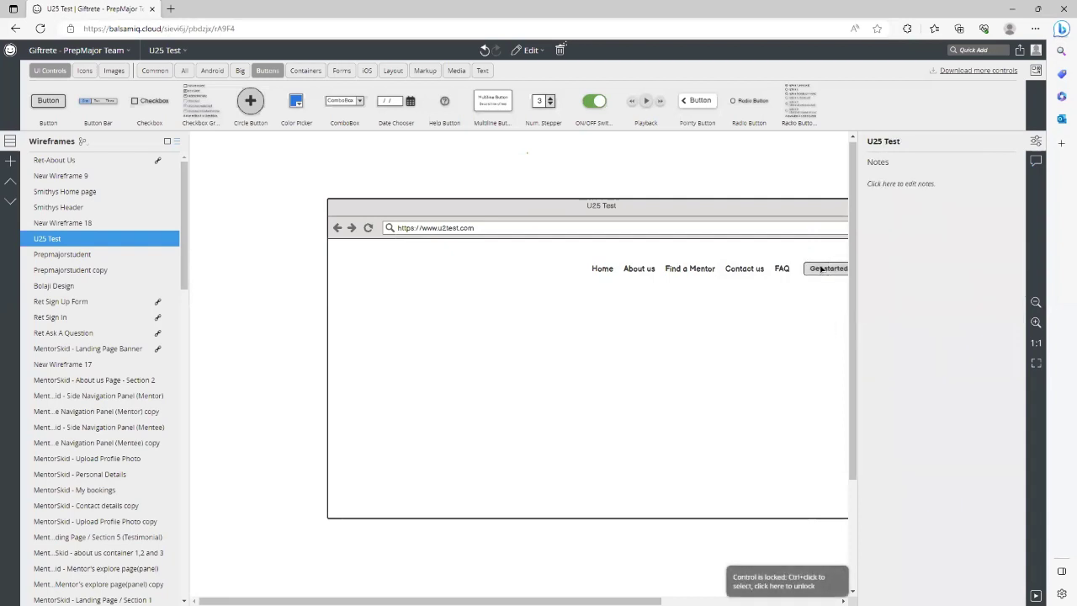
pyautogui.keyDown('ctrl'); pyautogui.click(833, 271); pyautogui.keyUp('ctrl')
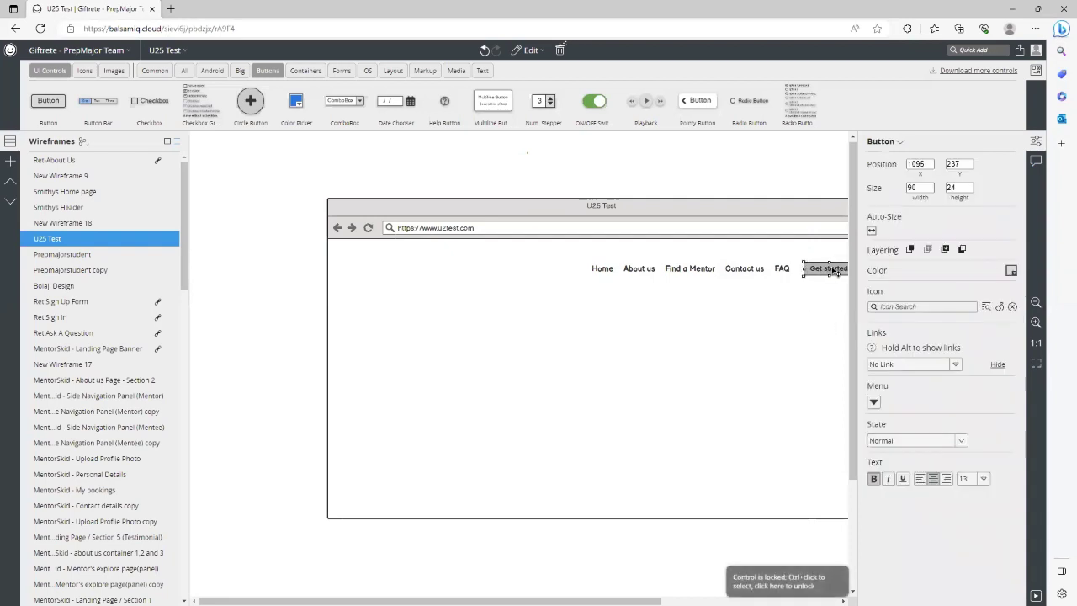
pyautogui.click(1011, 271)
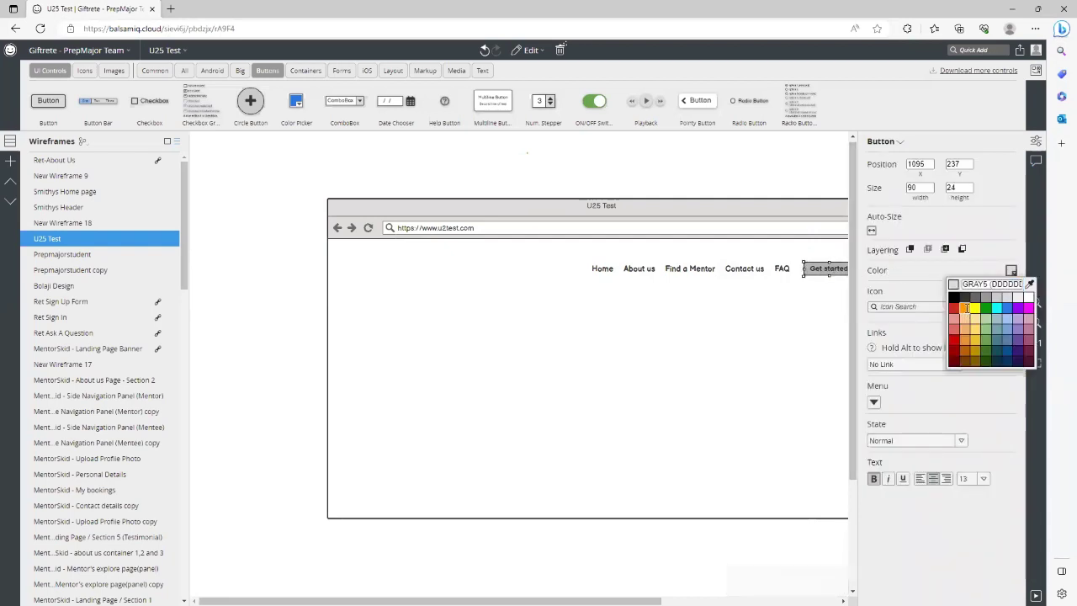
pyautogui.click(964, 301)
pyautogui.click(824, 320)
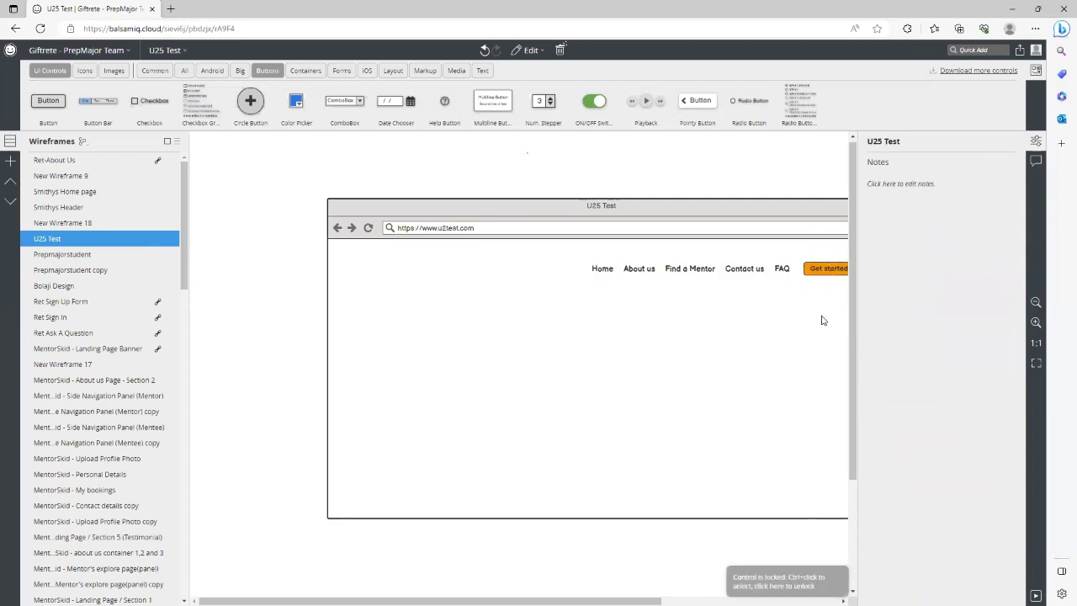
pyautogui.click(826, 271)
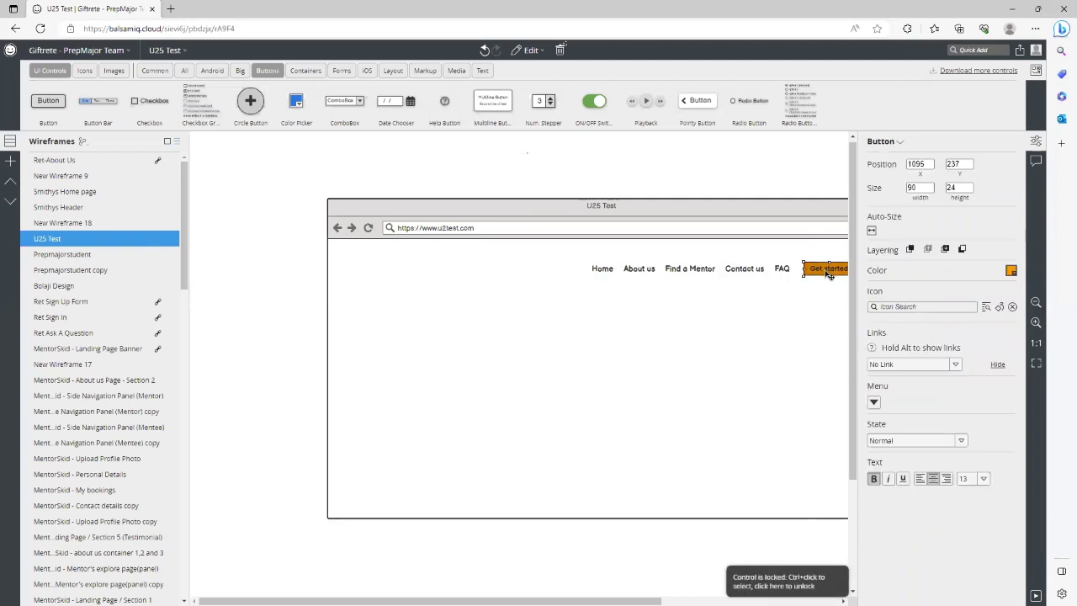
pyautogui.click(787, 255)
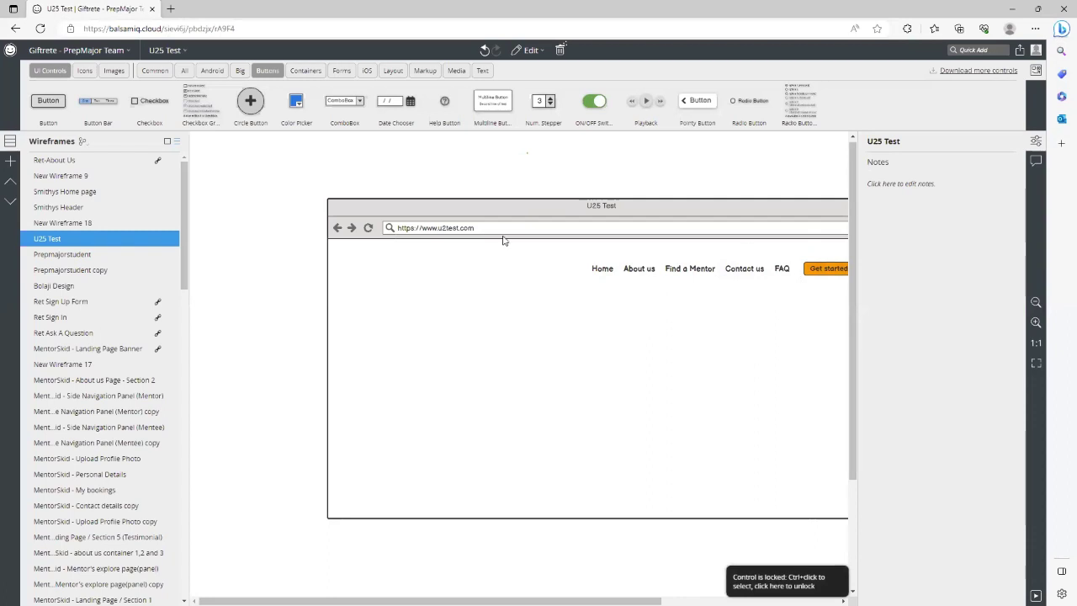
pyautogui.click(1036, 140)
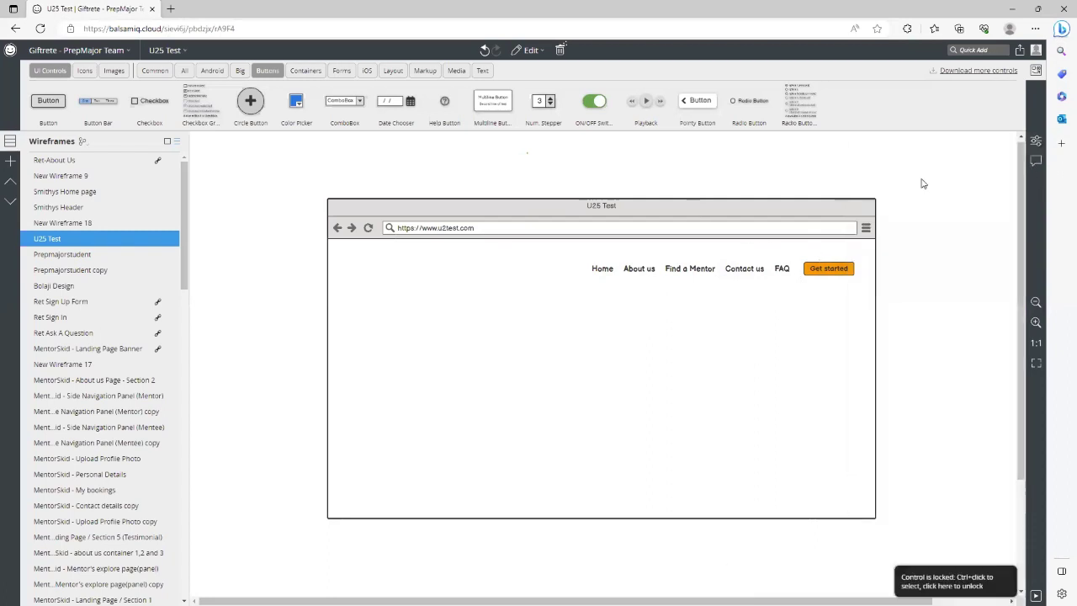
# - Change the Get started button's fill color to medium gray
pyautogui.click(837, 267)
pyautogui.rightClick(836, 269)
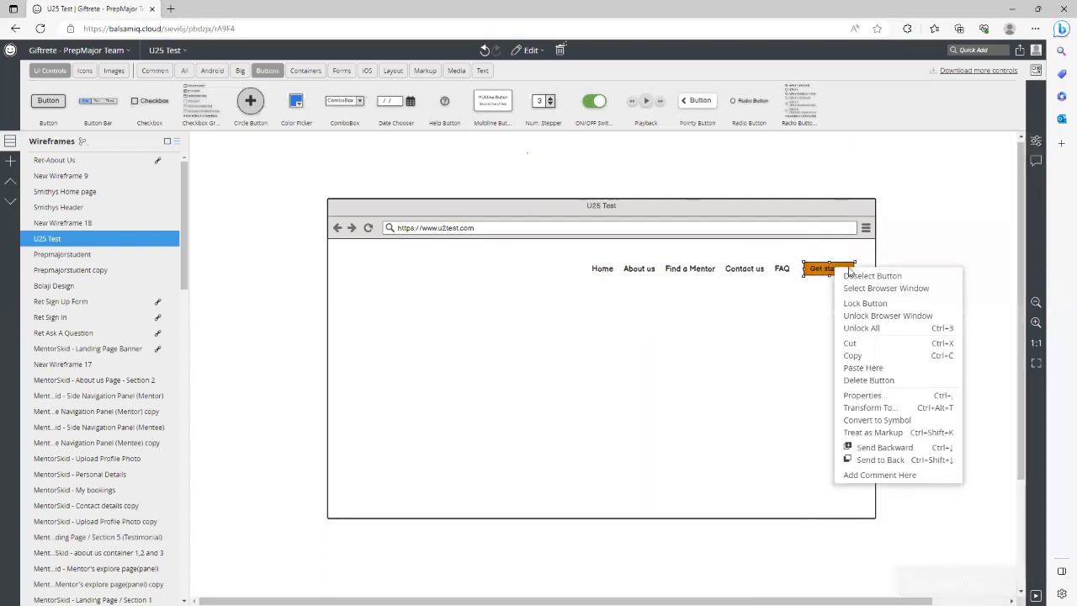
pyautogui.click(1038, 143)
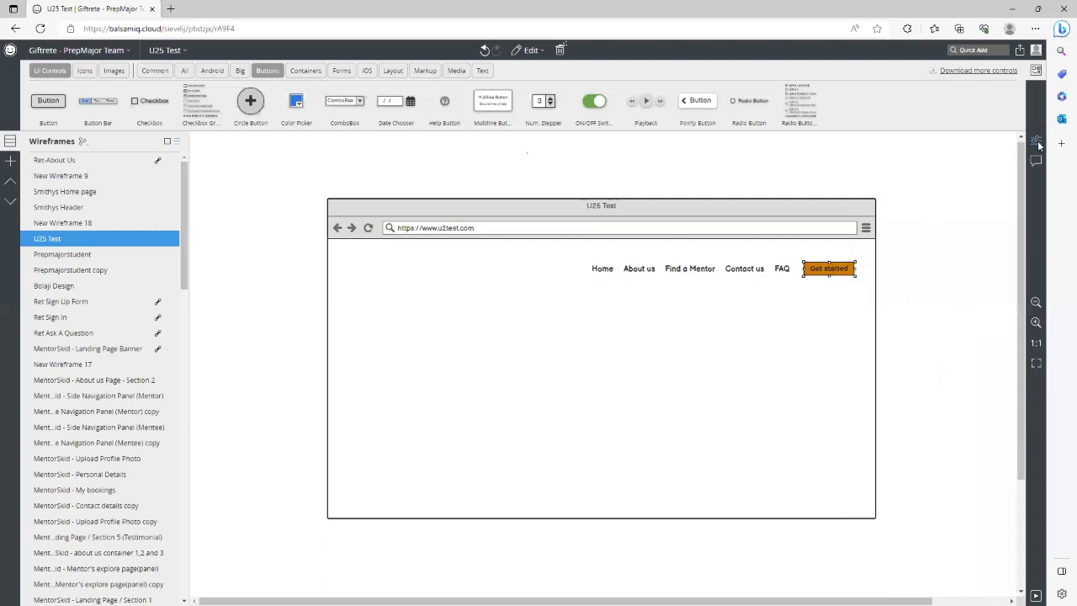
pyautogui.click(1038, 143)
pyautogui.click(1012, 271)
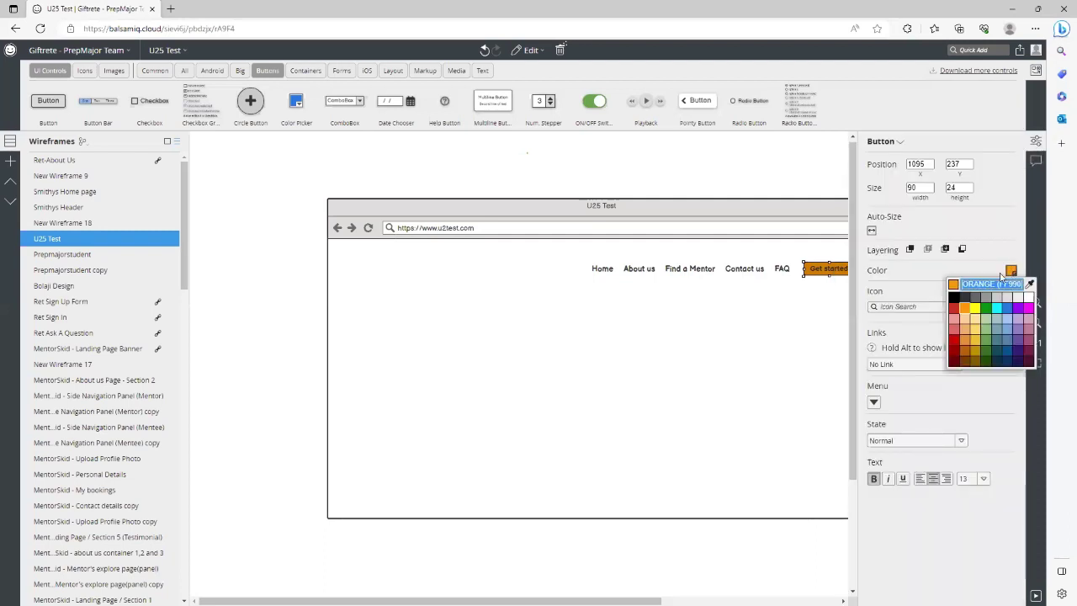
pyautogui.click(984, 299)
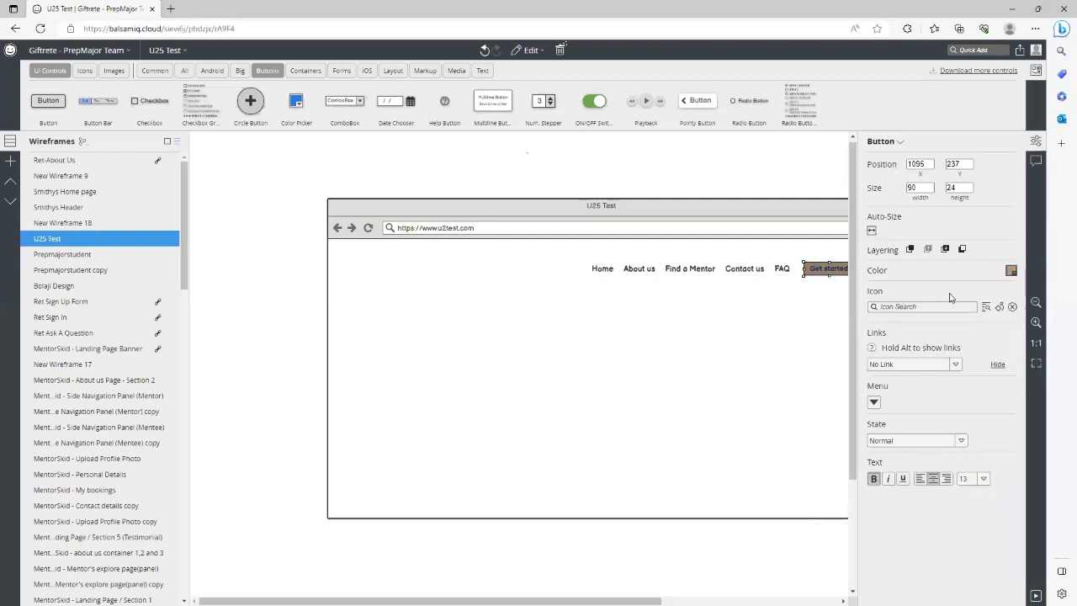
pyautogui.click(813, 360)
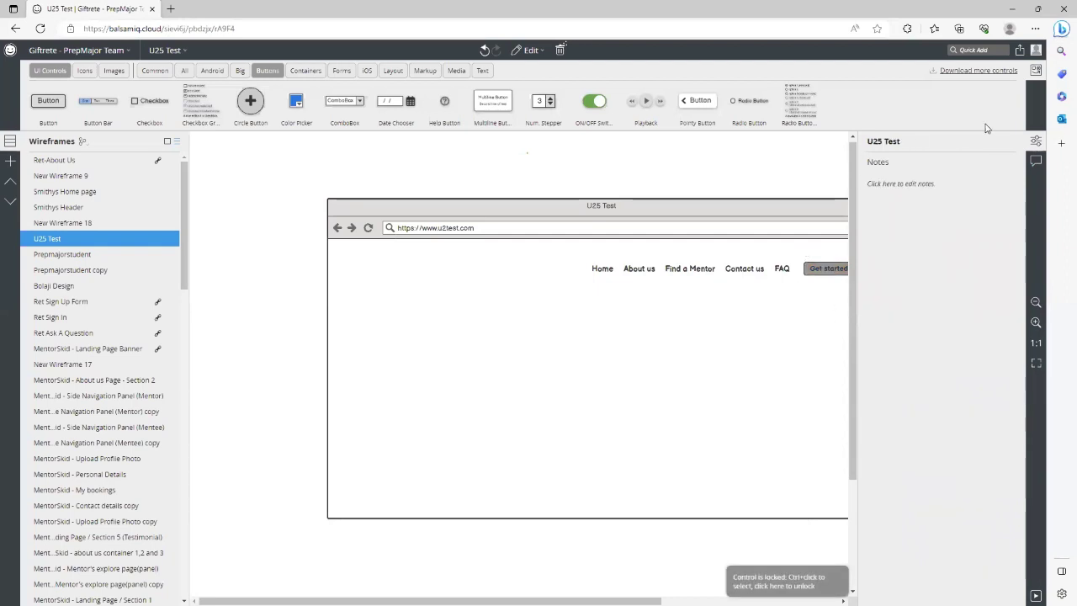
pyautogui.click(1037, 142)
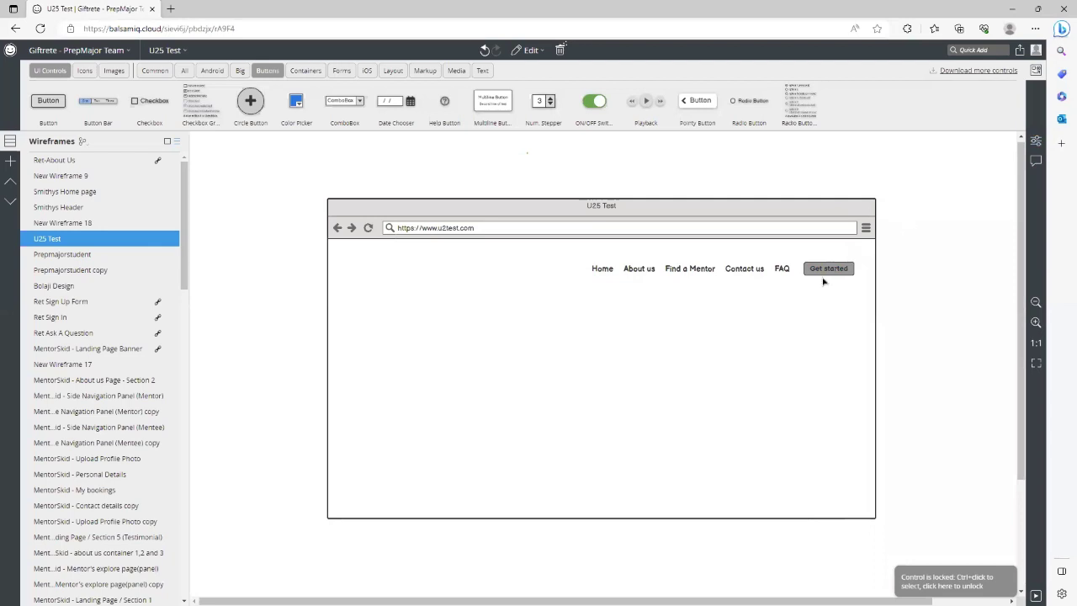
# - Move the Get started button slightly farther right of the FAQ item
pyautogui.moveTo(566, 250); pyautogui.dragTo(897, 307)
pyautogui.click(692, 271)
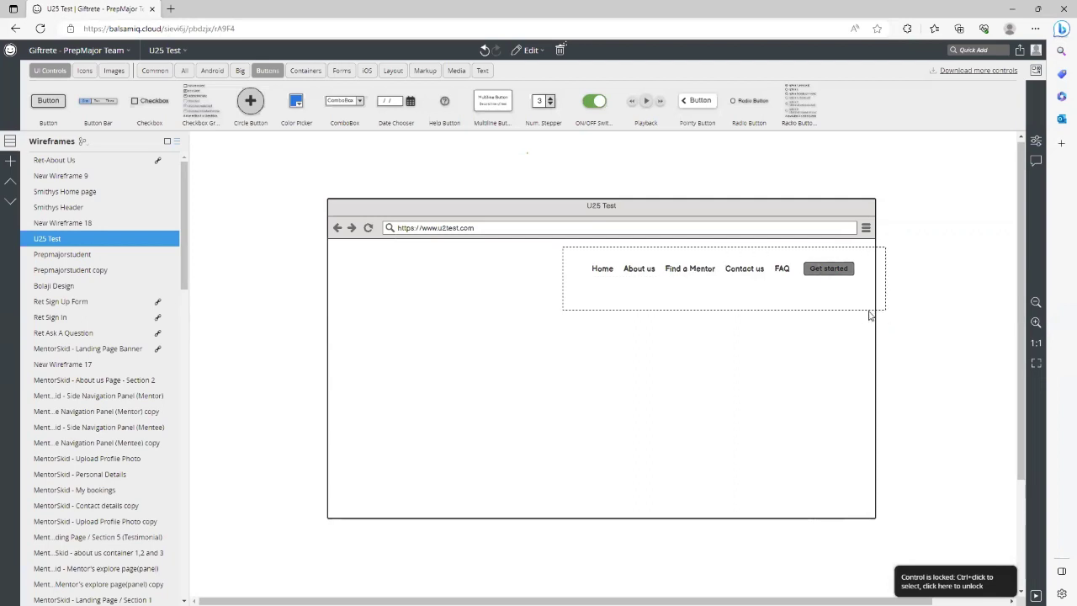
pyautogui.moveTo(833, 273)
pyautogui.mouseDown()
pyautogui.moveTo(819, 301)
pyautogui.moveTo(840, 277)
pyautogui.mouseUp()
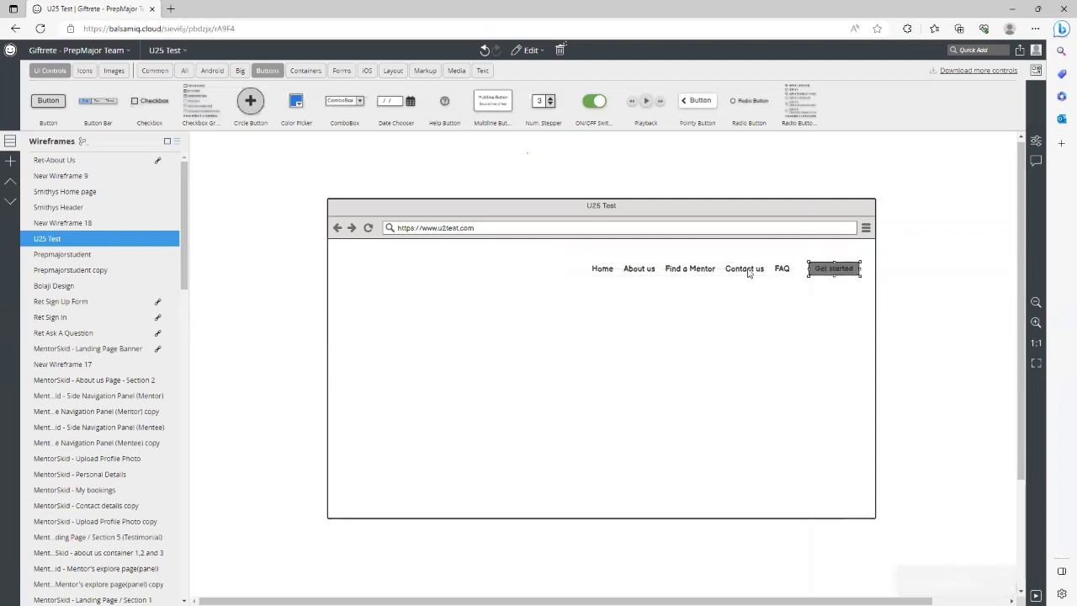
# - Group the header menu with the Get started button
pyautogui.rightClick(748, 271)
pyautogui.click(787, 305)
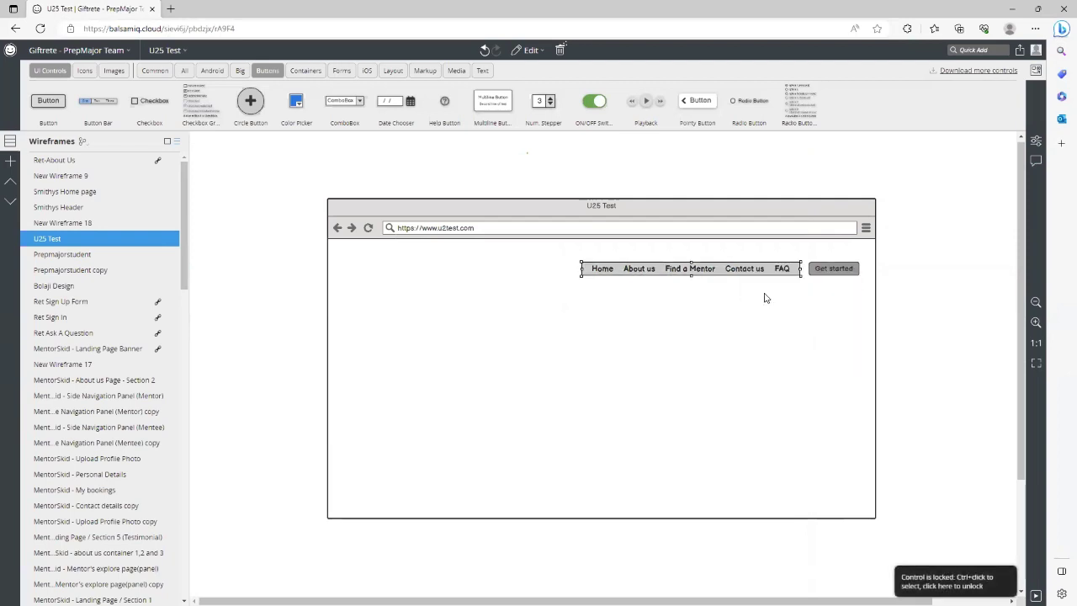
pyautogui.click(659, 255)
pyautogui.click(727, 266)
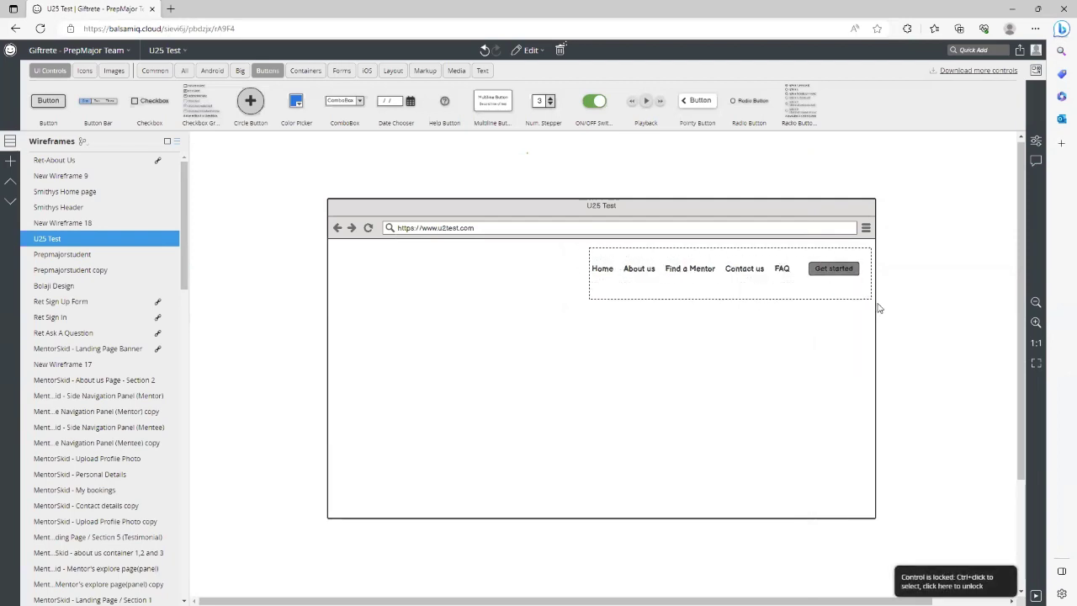
pyautogui.click(833, 268)
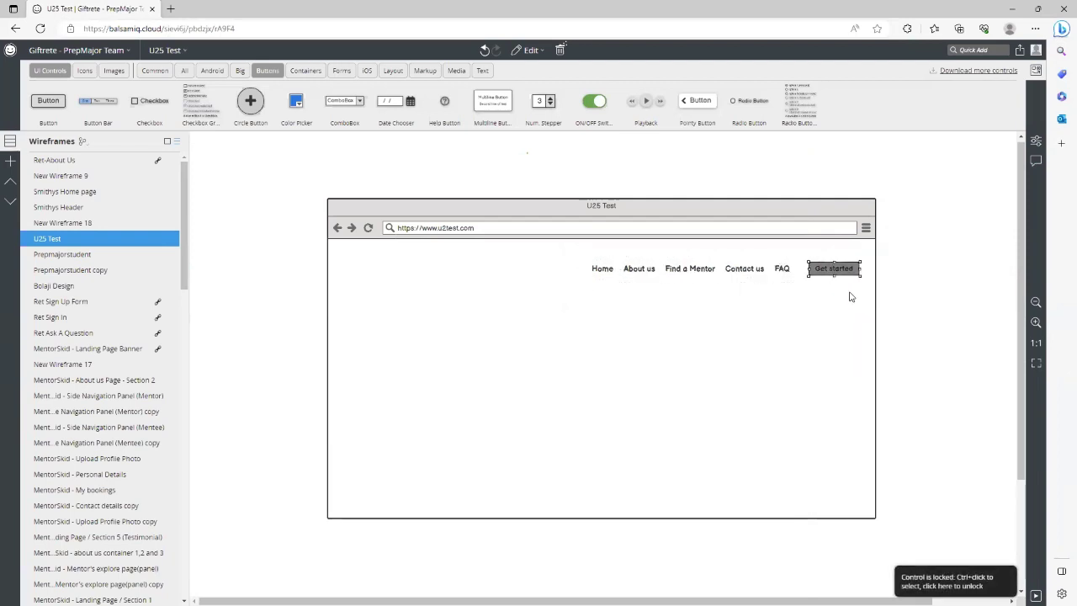
pyautogui.click(769, 270)
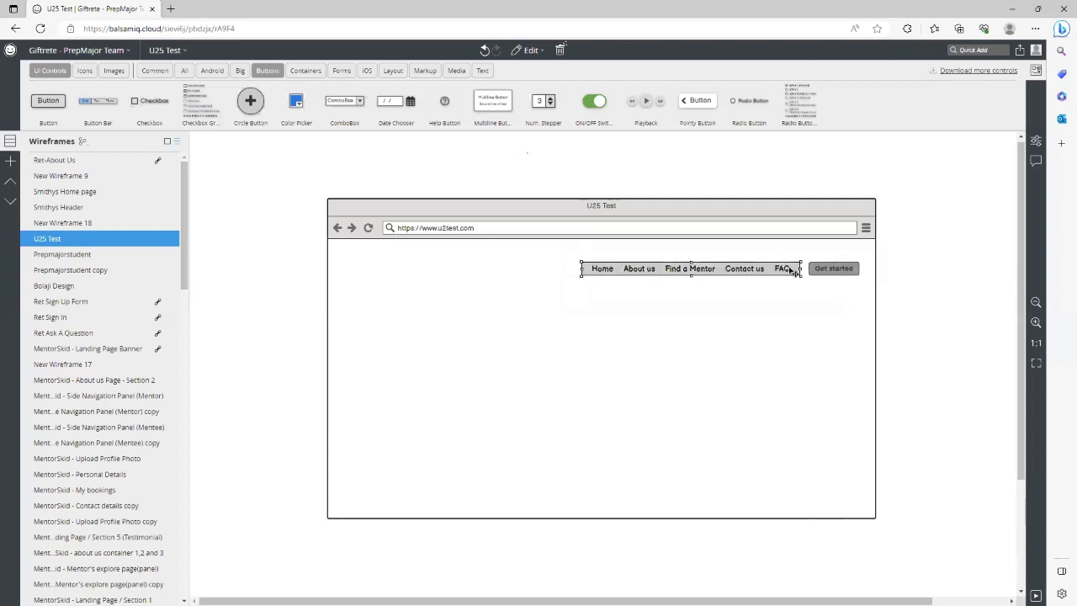
pyautogui.keyDown('shift'); pyautogui.click(846, 275); pyautogui.keyUp('shift')
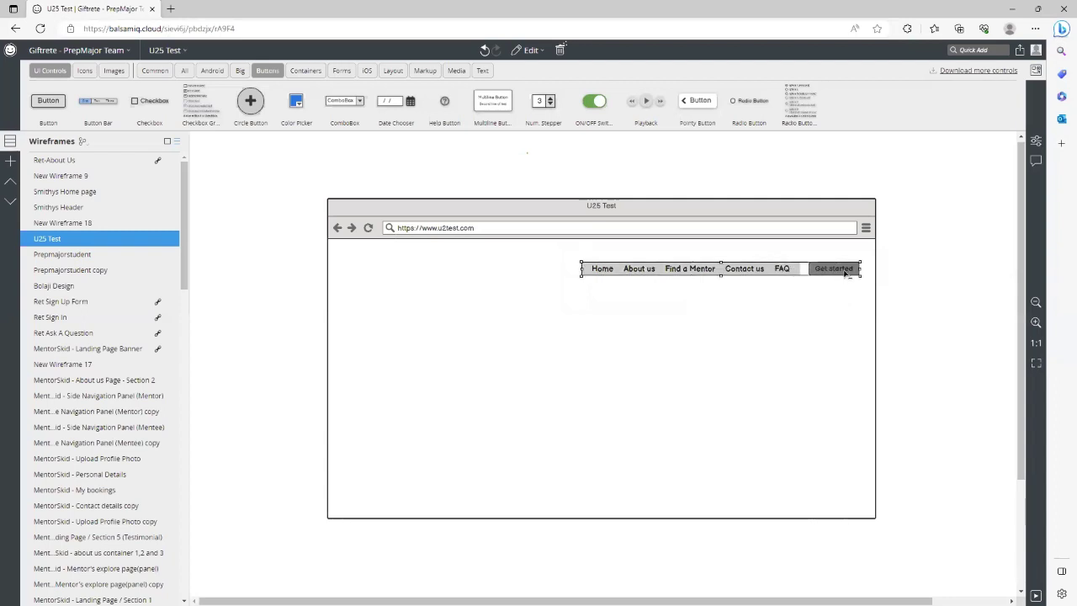
pyautogui.click(759, 281)
pyautogui.click(731, 274)
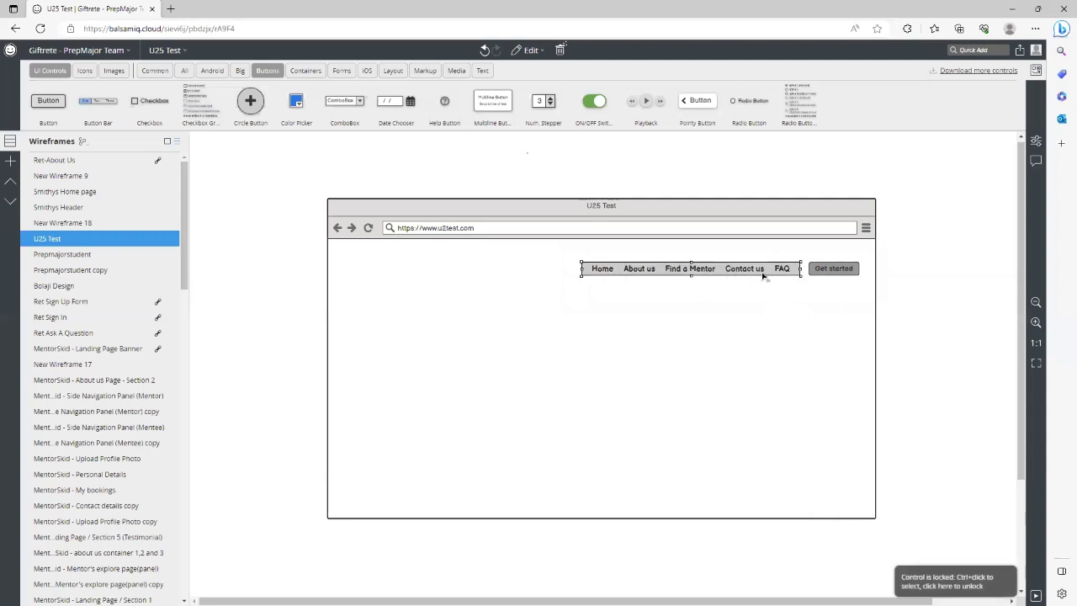
pyautogui.keyDown('shift'); pyautogui.click(837, 273); pyautogui.keyUp('shift')
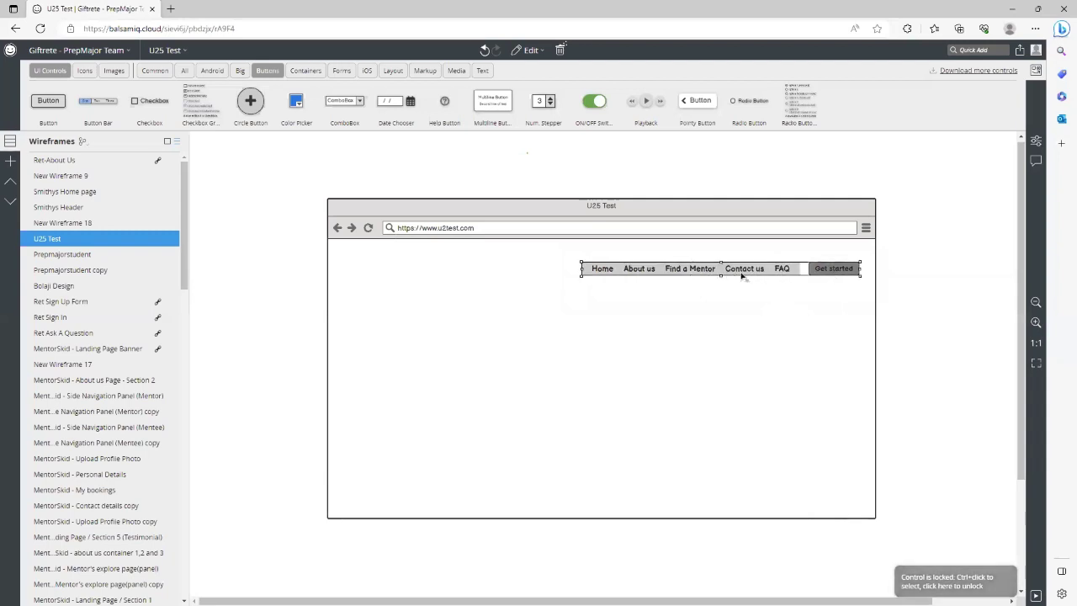
pyautogui.rightClick(818, 270)
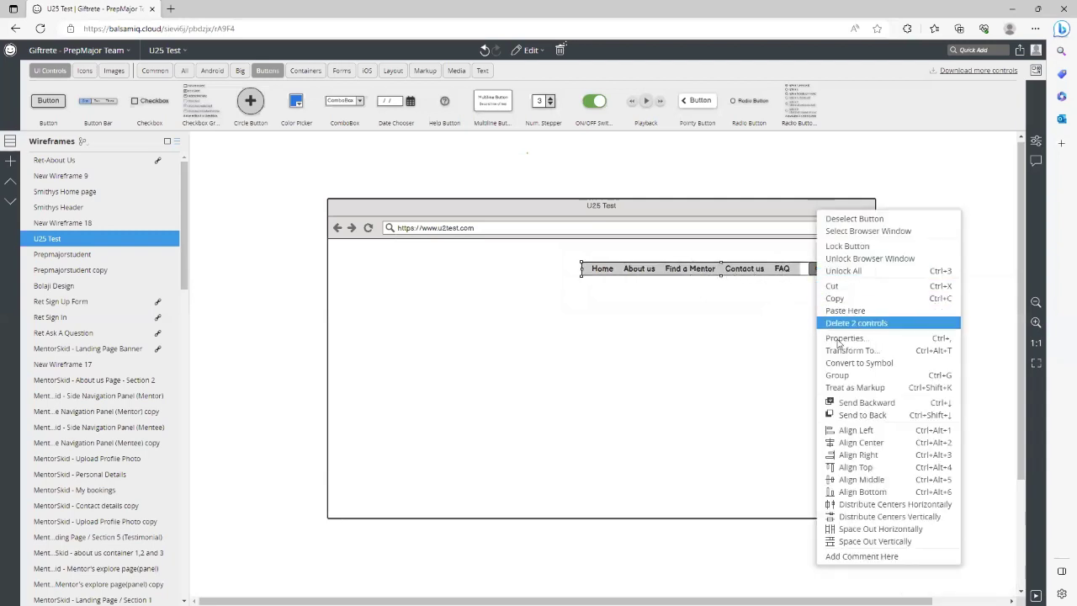
pyautogui.click(848, 377)
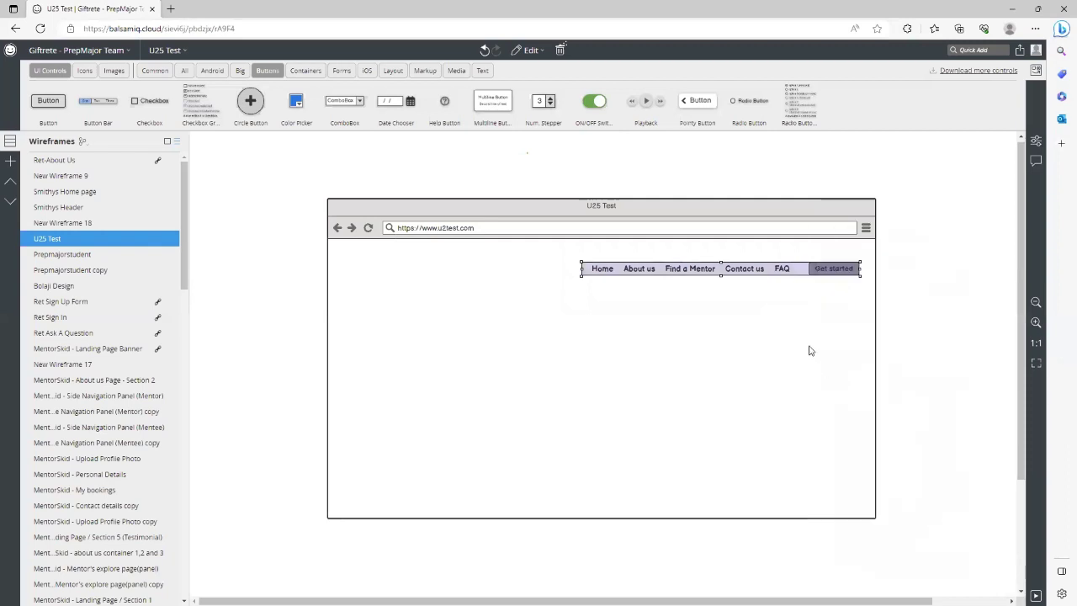
# - Nudge the grouped header slightly up and to the left, and try locking and unlocking it
pyautogui.click(806, 324)
pyautogui.click(831, 274)
pyautogui.moveTo(767, 281); pyautogui.dragTo(827, 267)
pyautogui.click(811, 282)
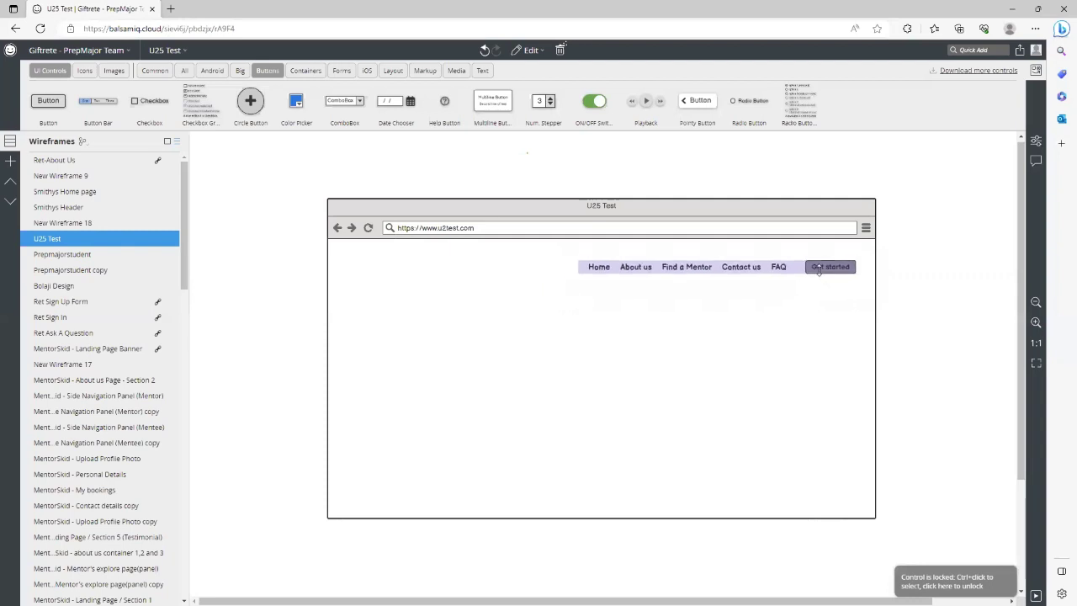
pyautogui.rightClick(822, 267)
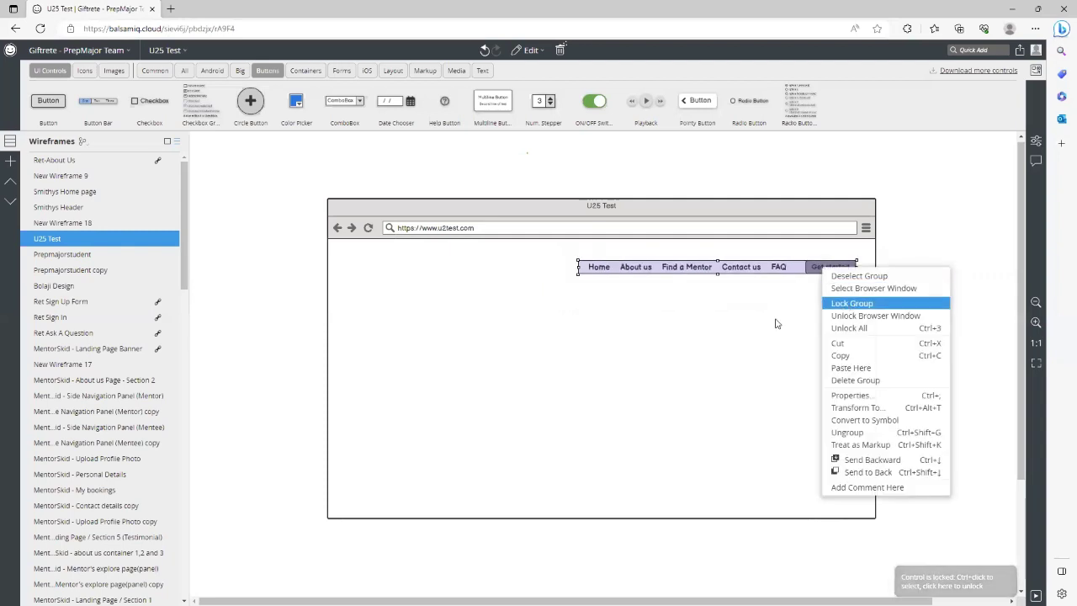
pyautogui.click(845, 304)
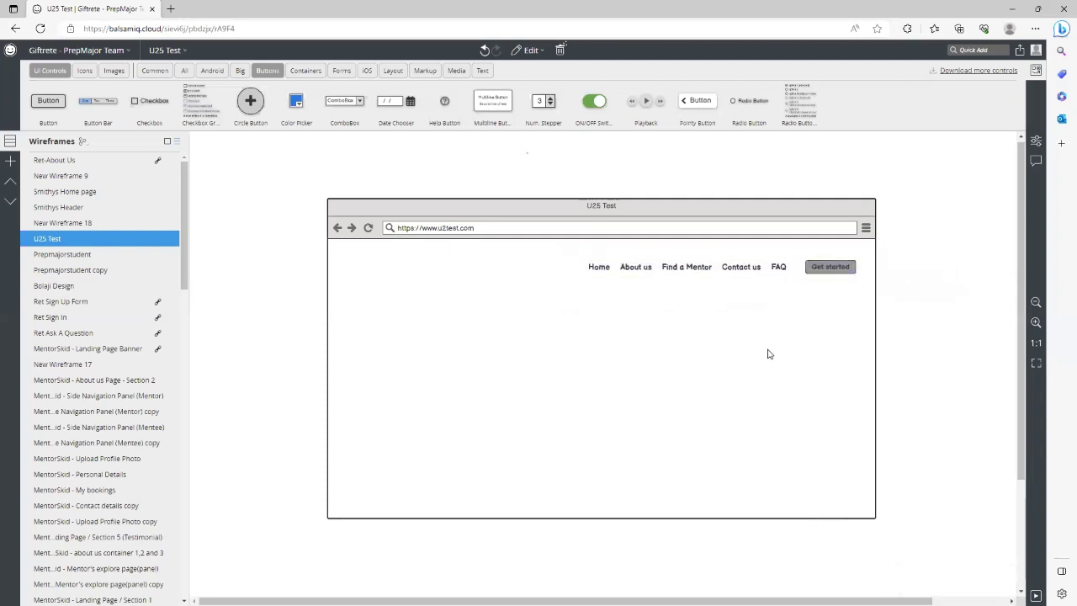
pyautogui.rightClick(826, 264)
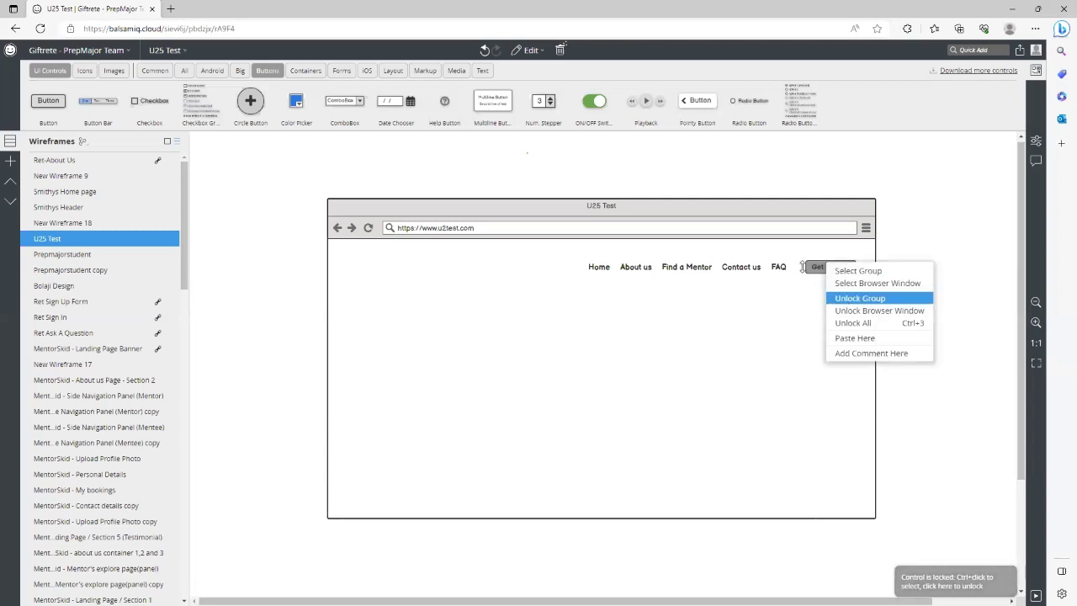
pyautogui.click(844, 300)
# - Reposition the header group in the upper right of the browser window, clear of its right border, and lock it
pyautogui.moveTo(829, 268)
pyautogui.mouseDown()
pyautogui.moveTo(618, 411)
pyautogui.moveTo(631, 492)
pyautogui.moveTo(645, 468)
pyautogui.moveTo(576, 255)
pyautogui.moveTo(579, 313)
pyautogui.moveTo(581, 271)
pyautogui.moveTo(830, 254)
pyautogui.moveTo(814, 265)
pyautogui.mouseUp()
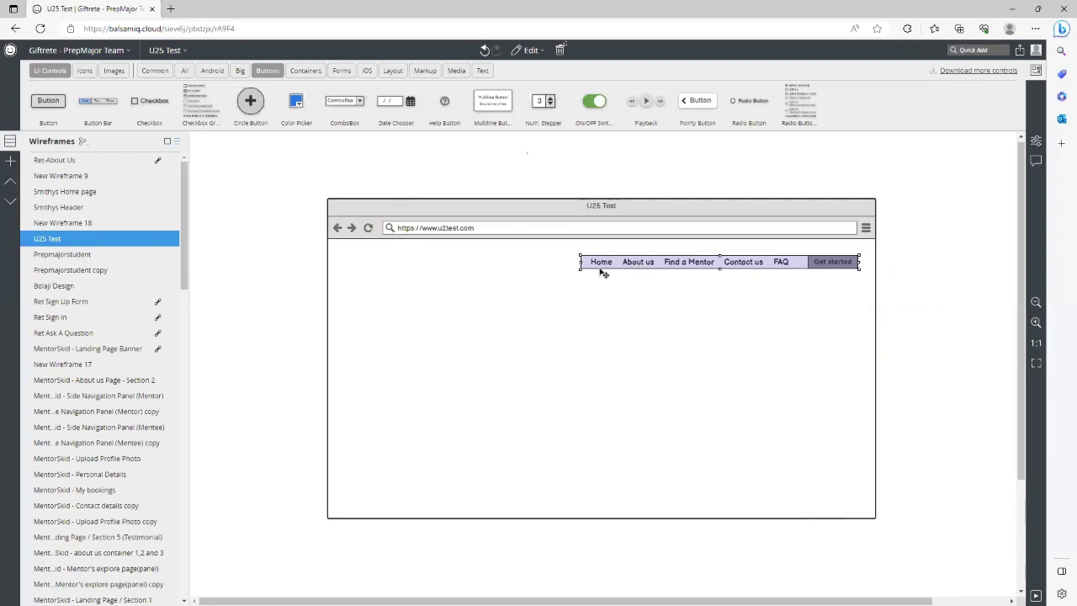
pyautogui.moveTo(601, 269); pyautogui.dragTo(361, 287)
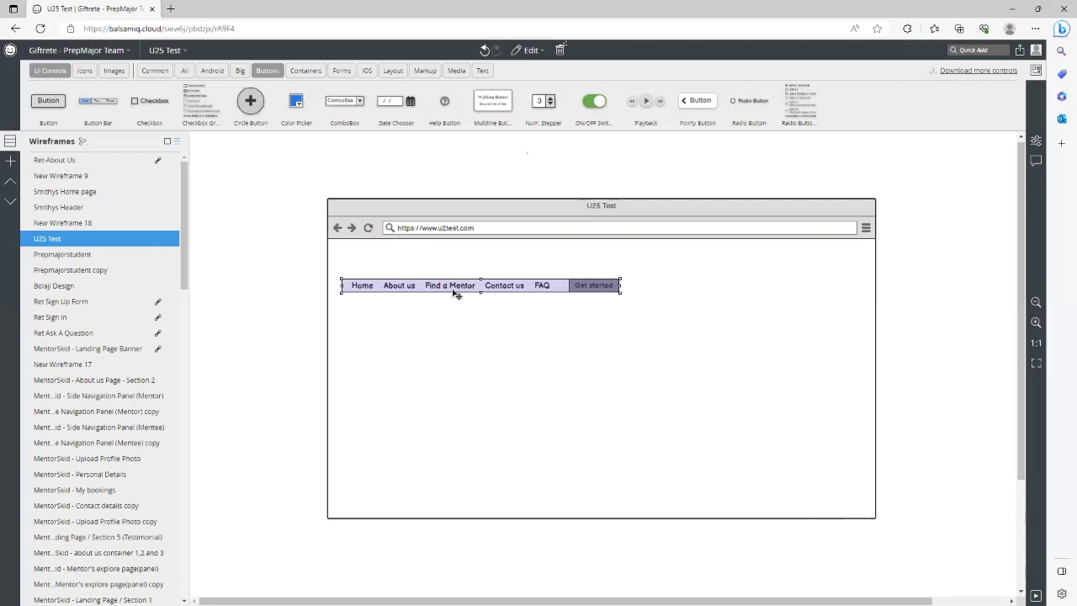
pyautogui.moveTo(505, 287); pyautogui.dragTo(682, 275)
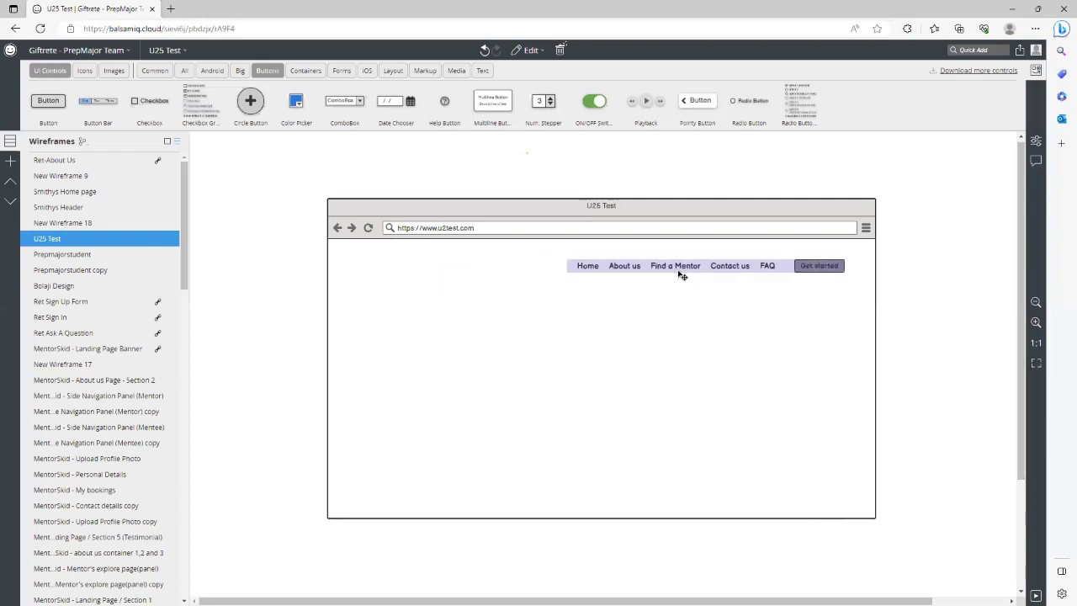
pyautogui.rightClick(811, 267)
pyautogui.click(840, 301)
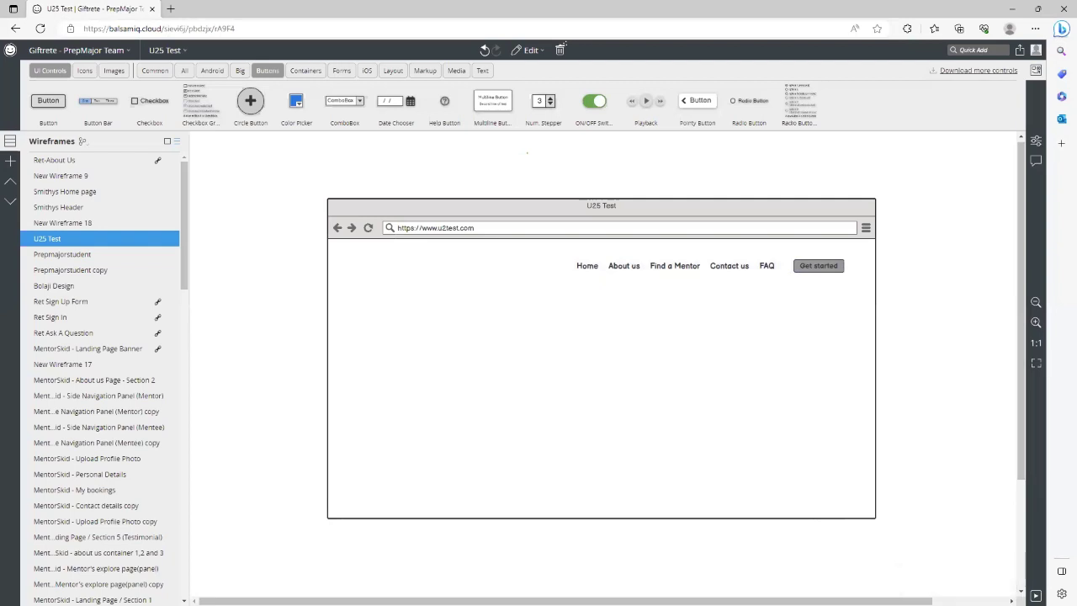
# - Search the controls for "rec" and add a Rectangle to the wireframe
pyautogui.click(972, 49)
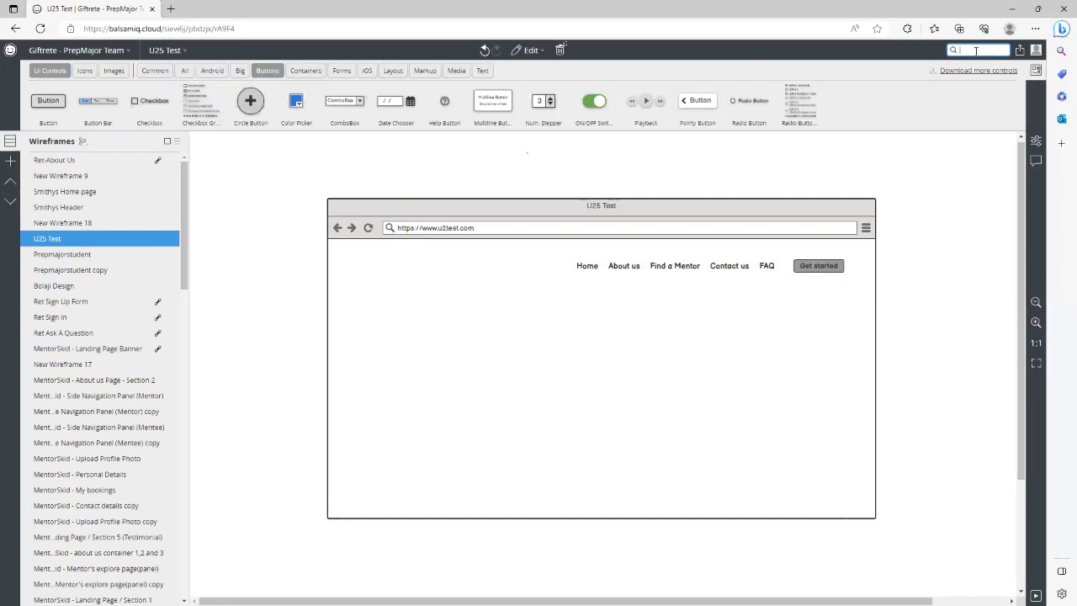
pyautogui.write('rec')
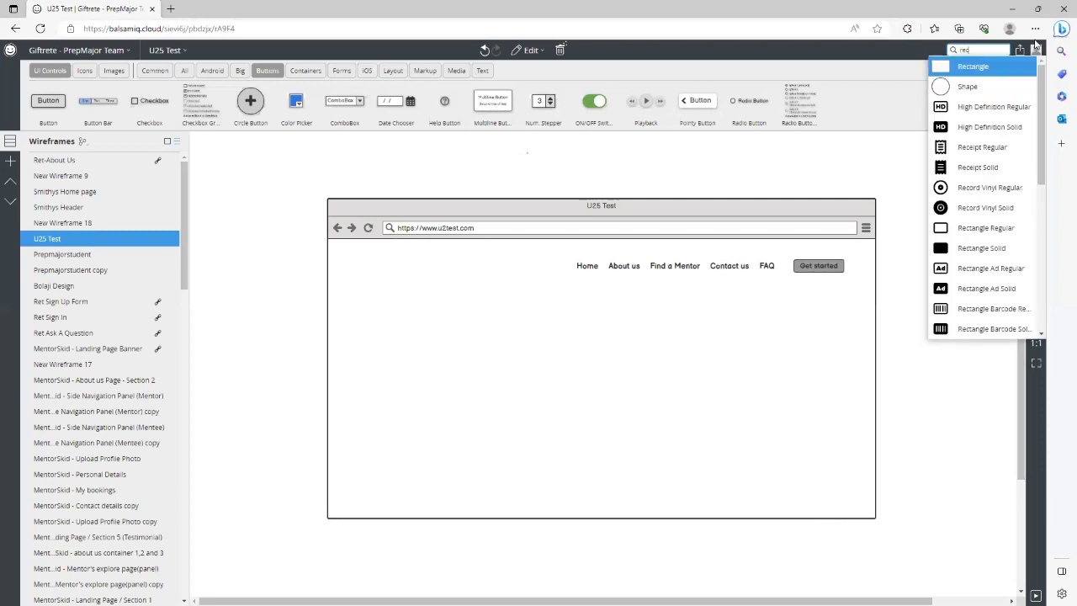
pyautogui.press('BackSpace')
pyautogui.press('BackSpace')
pyautogui.press('BackSpace')
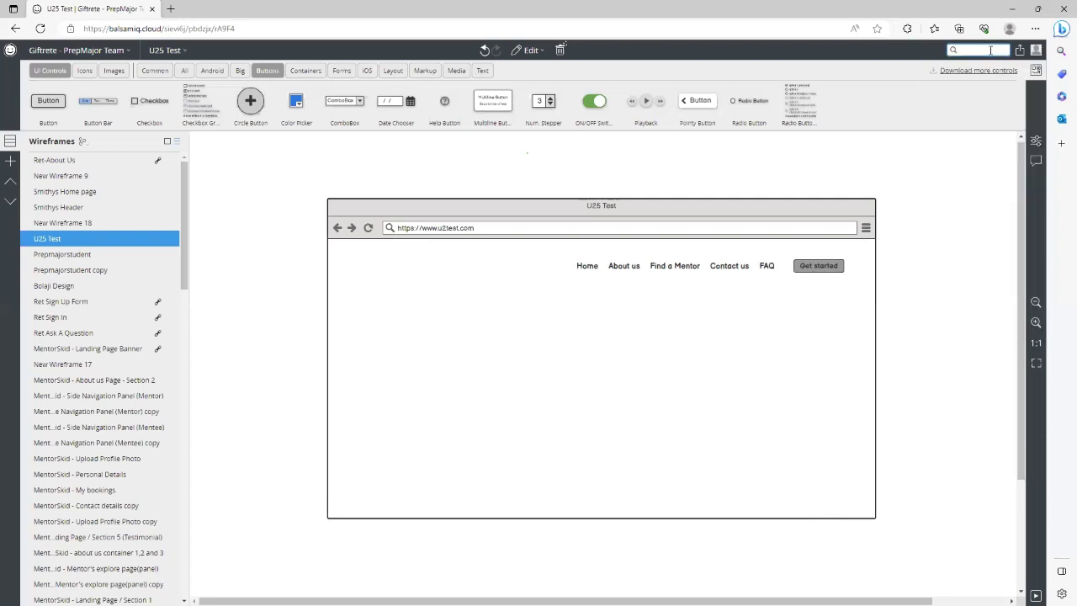
pyautogui.write('rec')
pyautogui.click(991, 67)
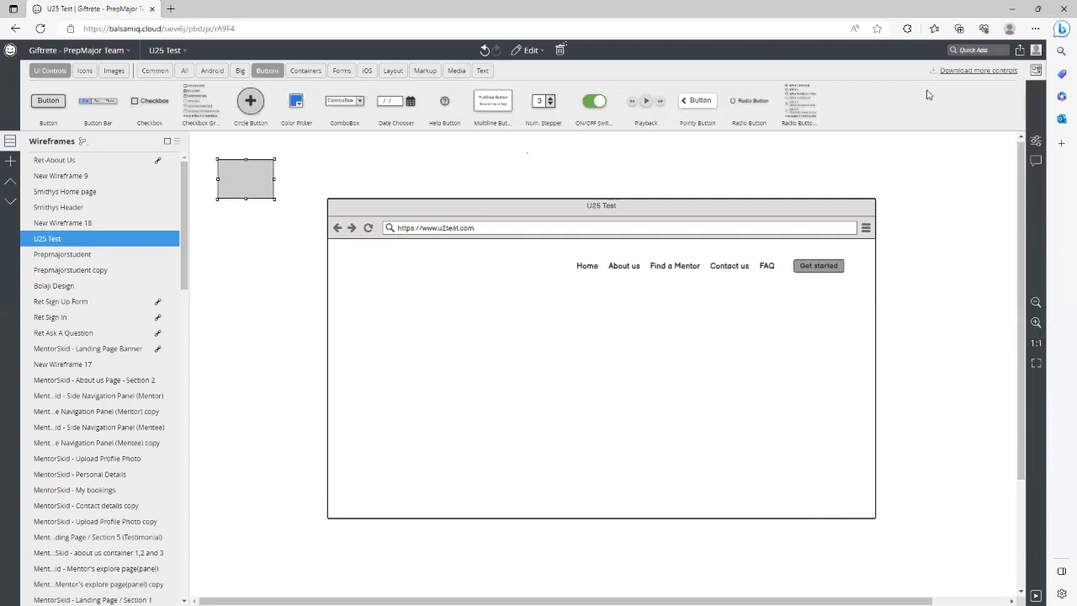
# - Place the rectangle below the header and stretch it across the full browser window width, about 979 x 293
pyautogui.moveTo(348, 277); pyautogui.dragTo(375, 329)
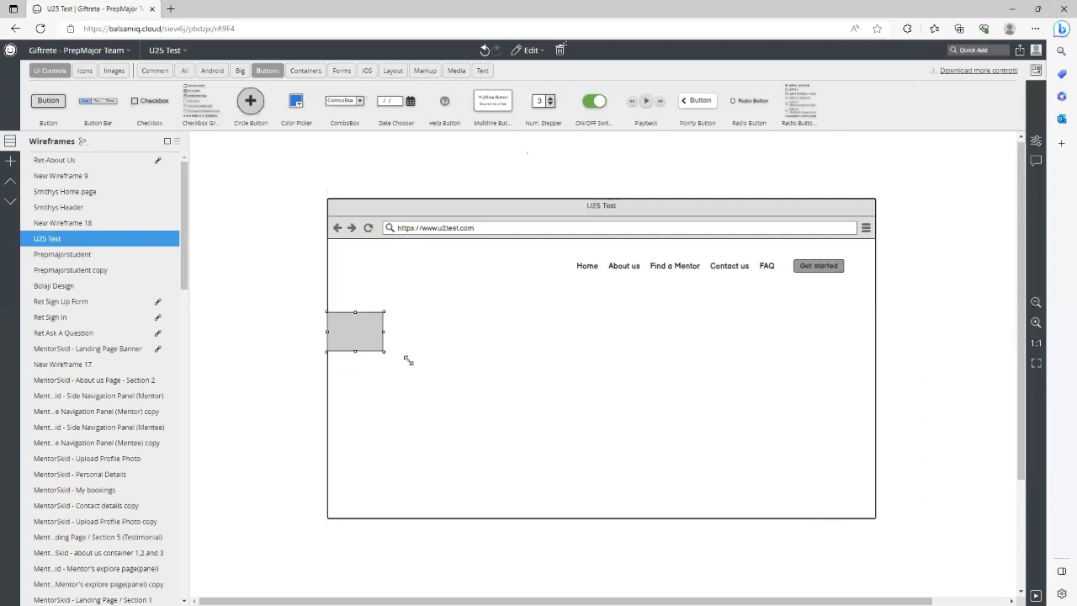
pyautogui.moveTo(409, 360); pyautogui.dragTo(875, 472)
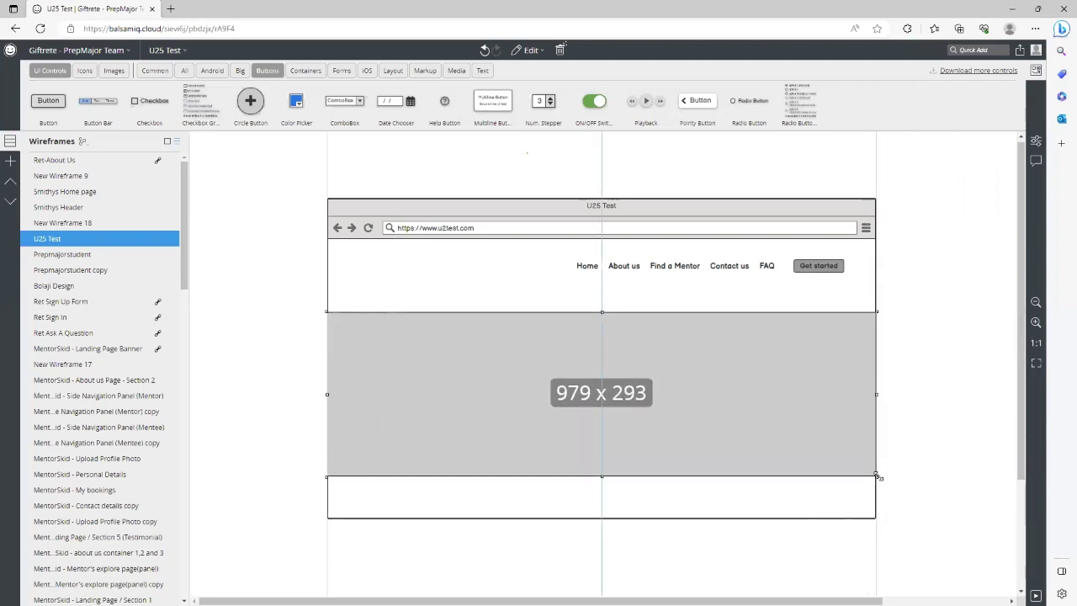
pyautogui.moveTo(878, 477); pyautogui.dragTo(879, 476)
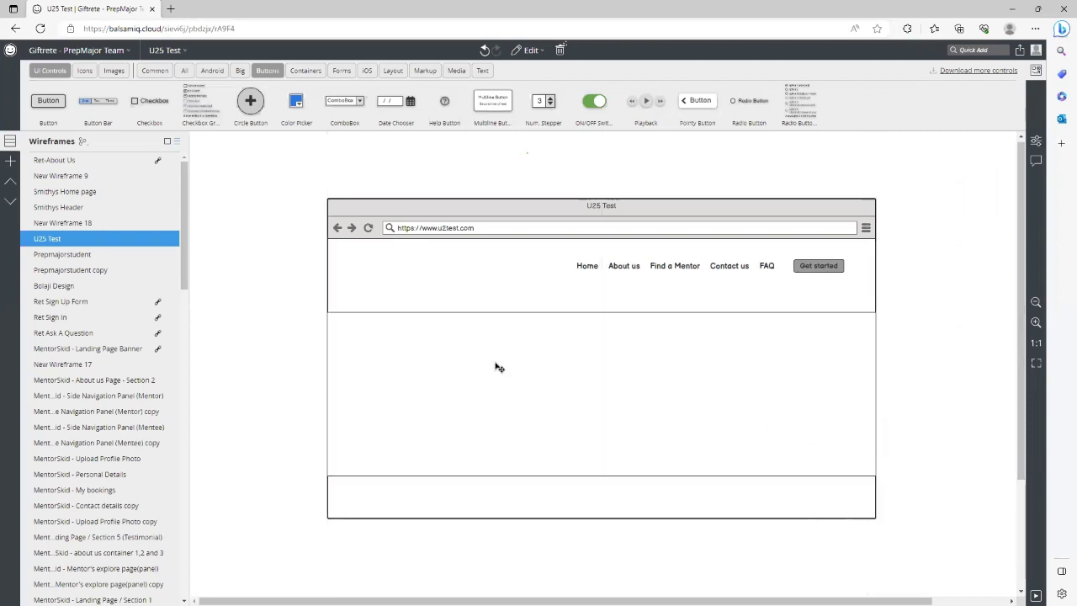
pyautogui.click(498, 367)
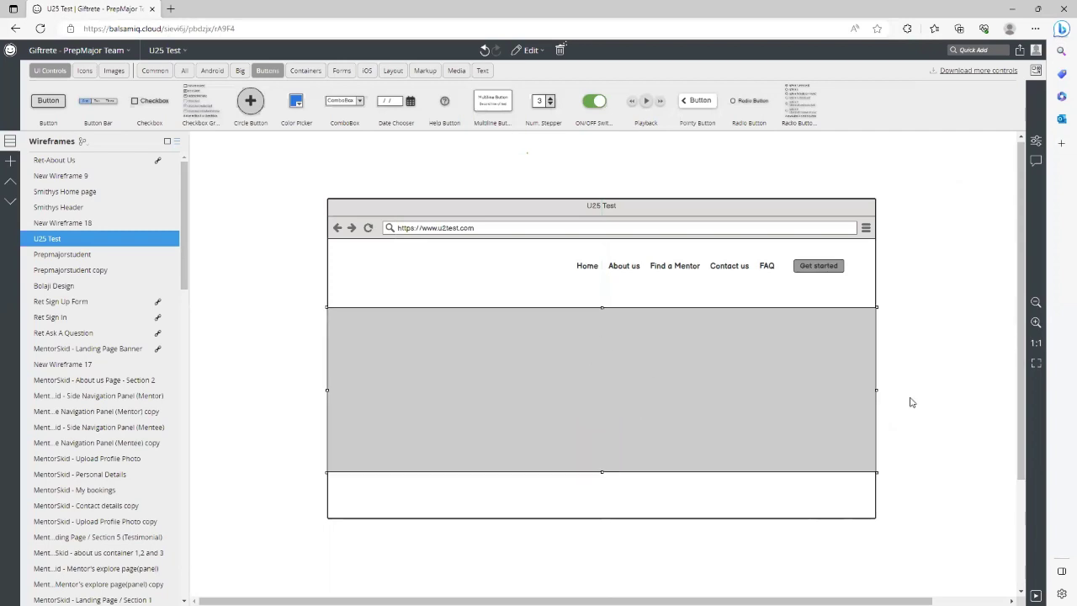
pyautogui.press('Escape')
pyautogui.click(817, 414)
pyautogui.press('Escape')
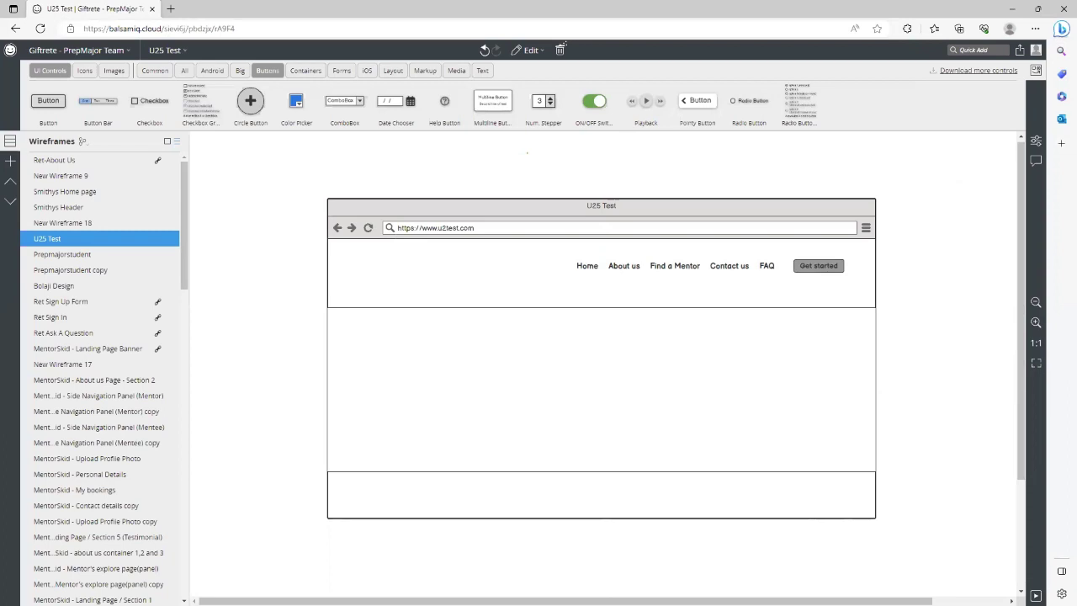
# - Check the MentorSkid reference image and fill the banner rectangle with gray3 (999999)
pyautogui.hotkey('alt', 'Tab')
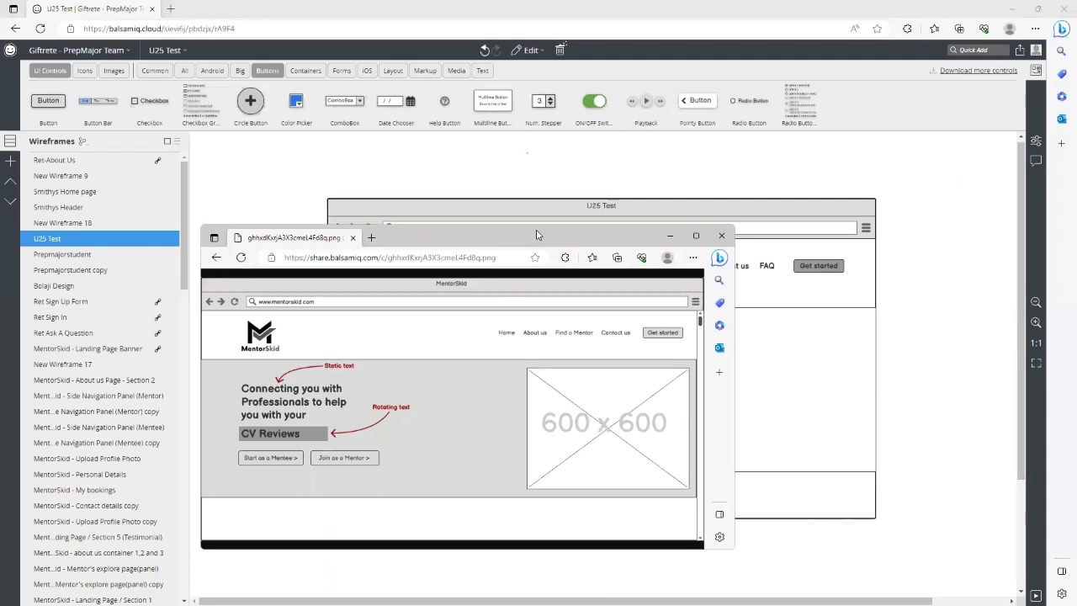
pyautogui.hotkey('alt', 'Tab')
pyautogui.click(593, 369)
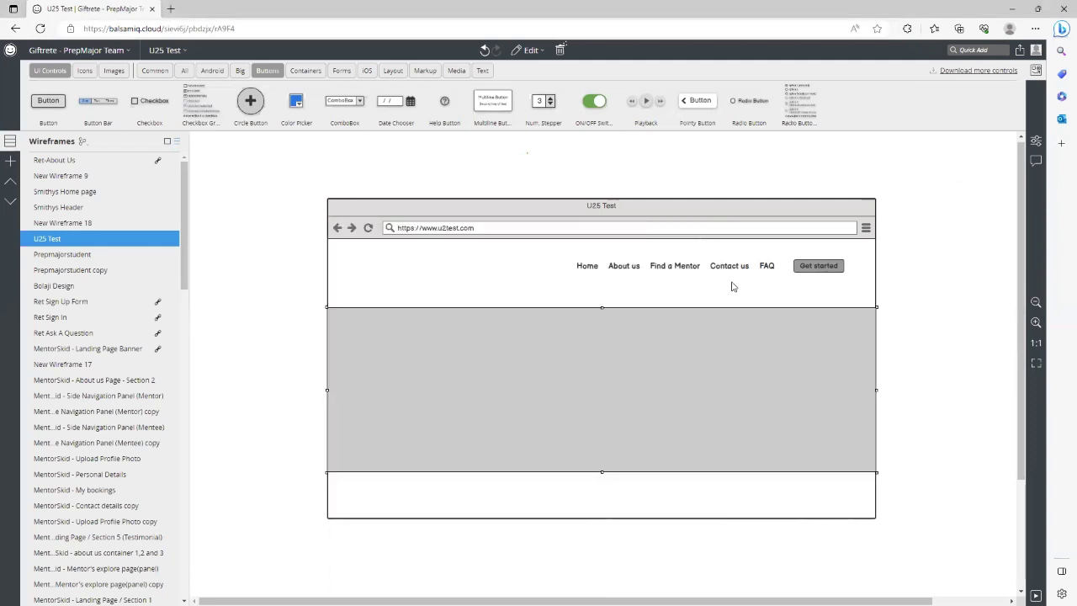
pyautogui.click(1036, 141)
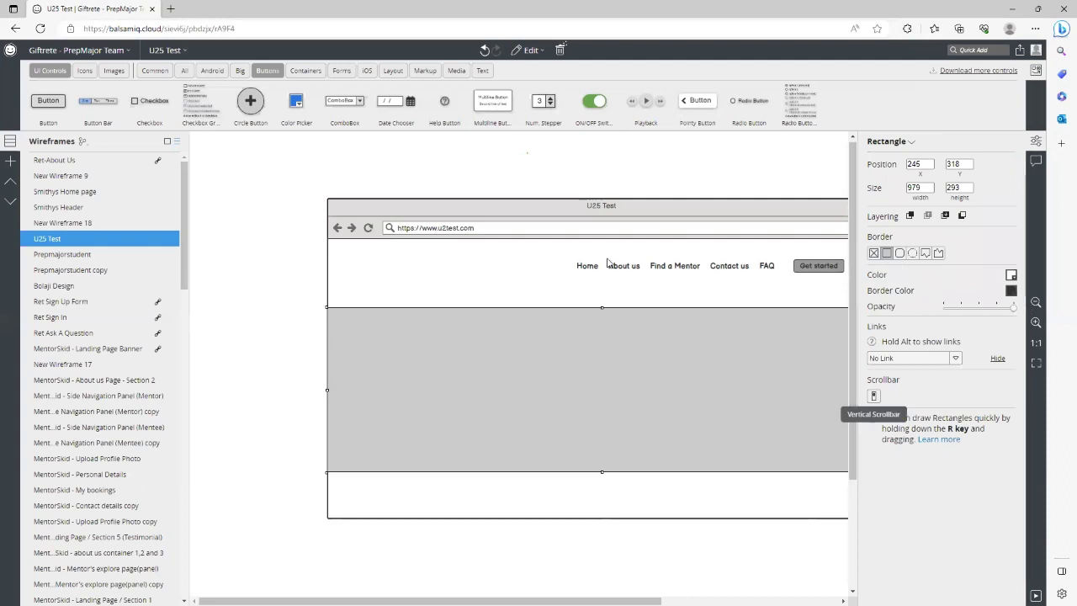
pyautogui.click(1012, 275)
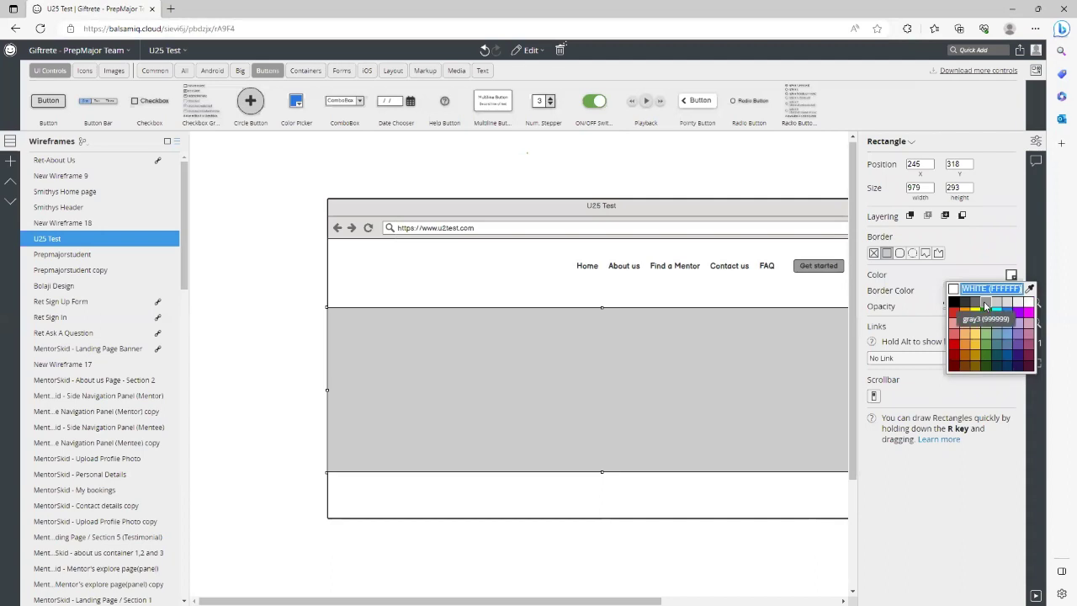
pyautogui.click(985, 305)
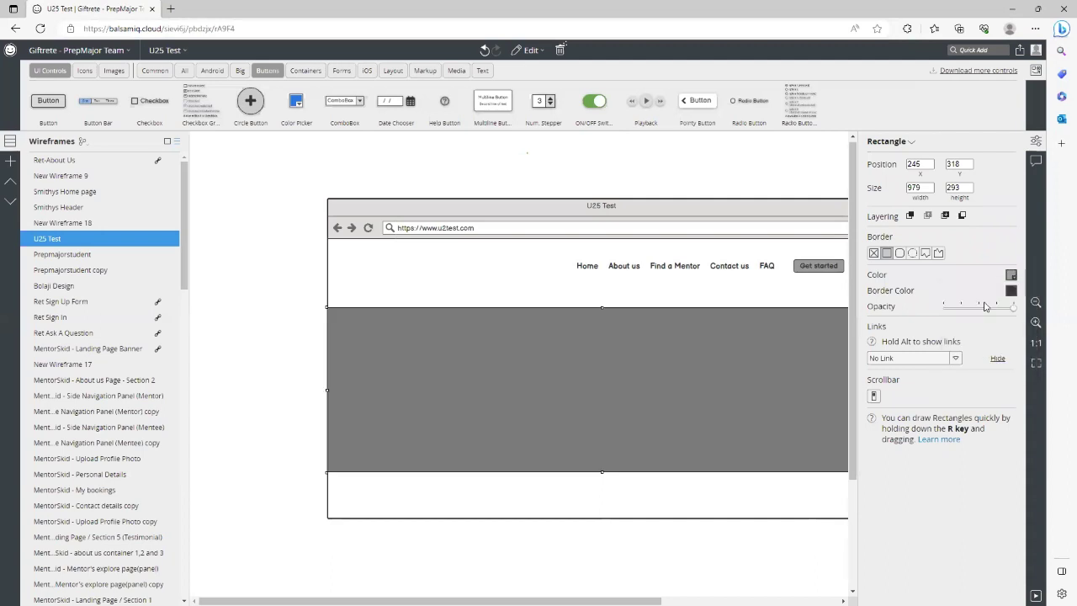
pyautogui.click(721, 303)
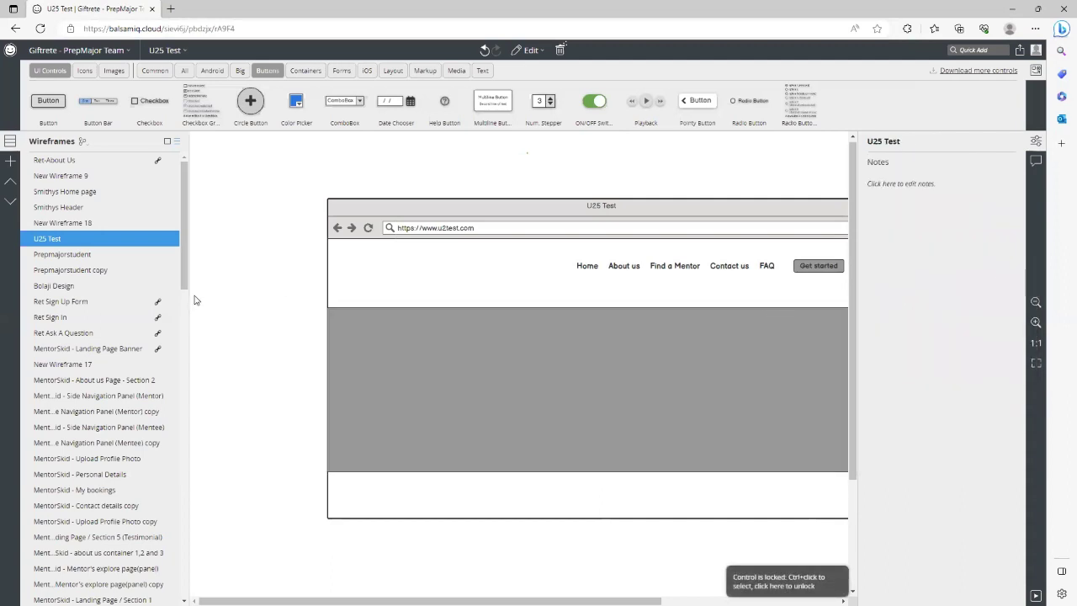
# - Change the banner rectangle's fill to the next lighter gray and deselect it
pyautogui.click(741, 342)
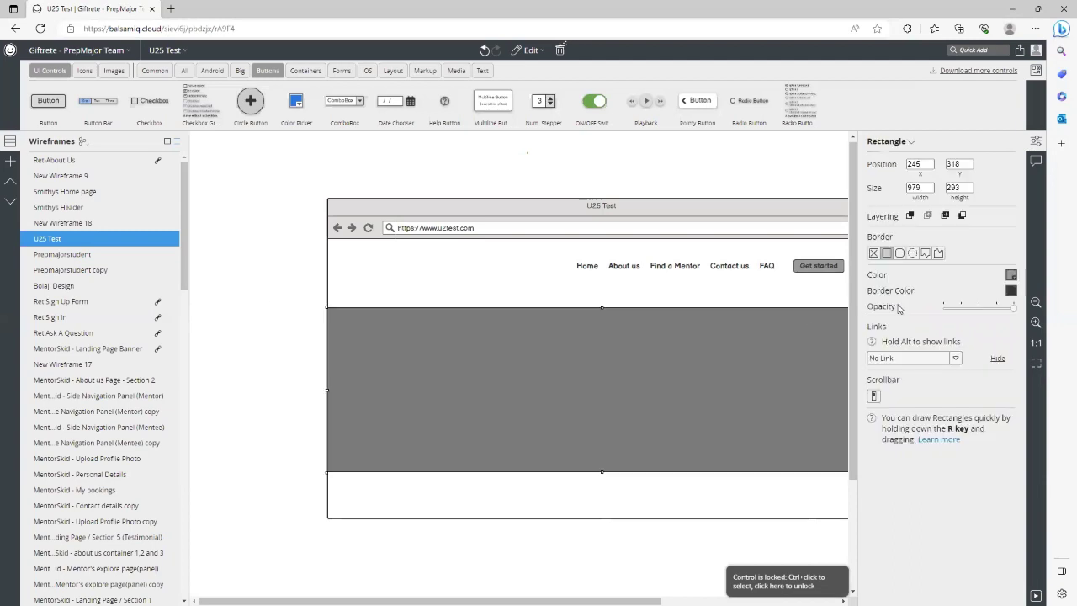
pyautogui.click(1011, 275)
pyautogui.click(997, 303)
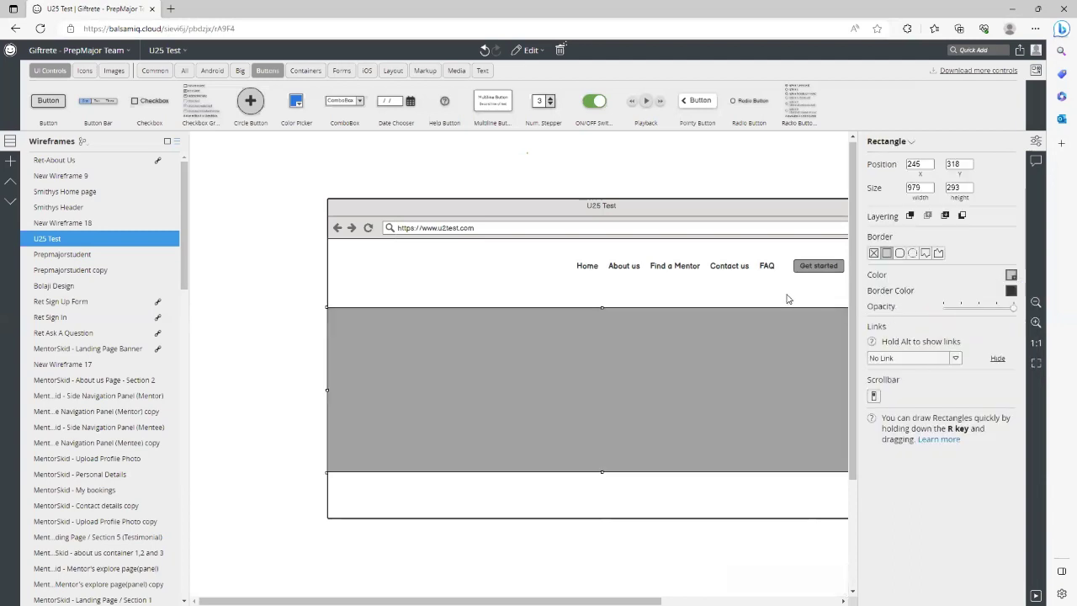
pyautogui.click(238, 328)
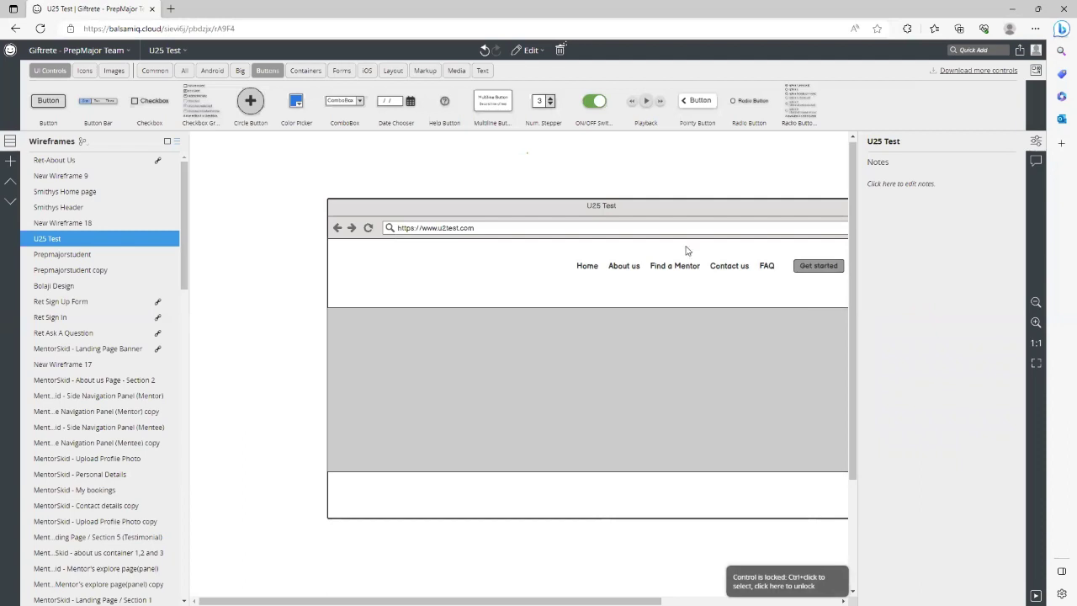
# - Hide the properties of the wireframe and lock the gray banner rectangle in place
pyautogui.click(1034, 145)
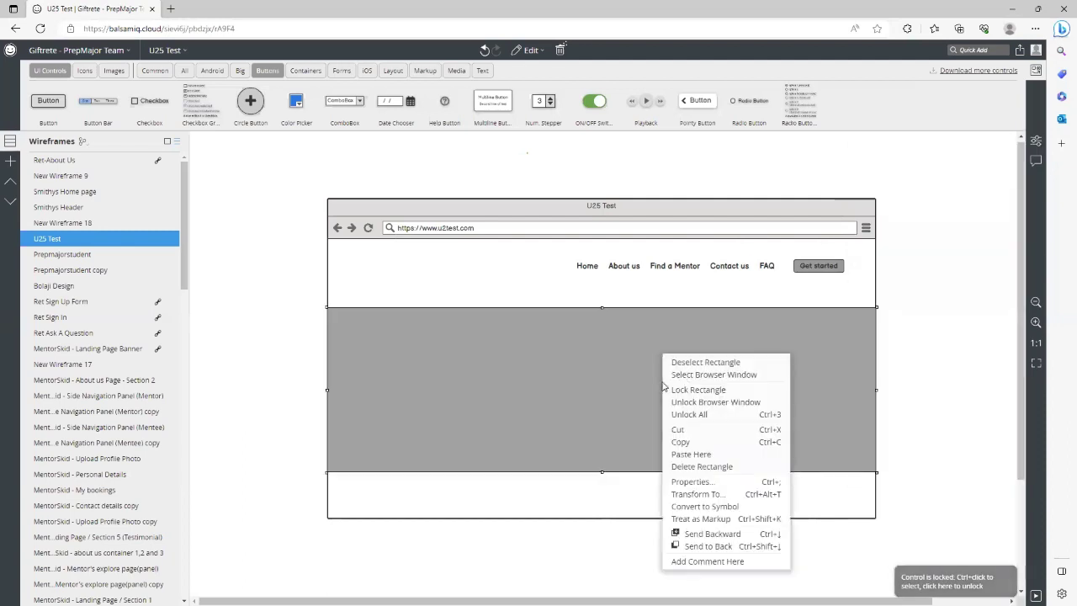
pyautogui.rightClick(670, 367)
pyautogui.click(705, 391)
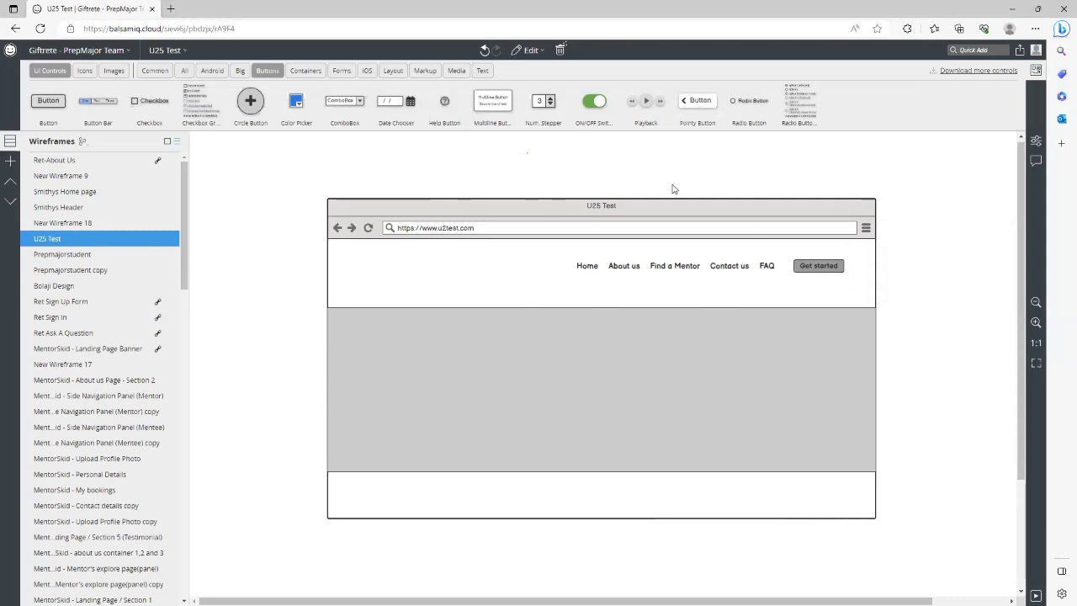
# - Add a squiggly block of placeholder text to the left half of the gray banner, leaving room beneath it
pyautogui.click(483, 71)
pyautogui.moveTo(390, 127); pyautogui.dragTo(261, 132)
pyautogui.moveTo(562, 103)
pyautogui.mouseDown()
pyautogui.moveTo(532, 296)
pyautogui.moveTo(420, 372)
pyautogui.mouseUp()
pyautogui.click(546, 388)
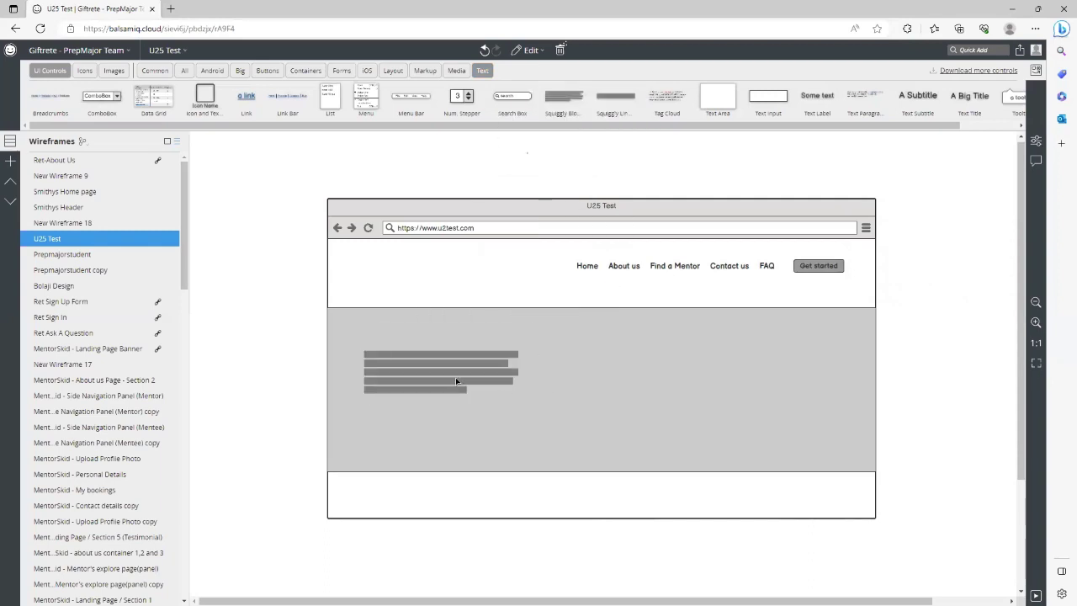
pyautogui.click(430, 387)
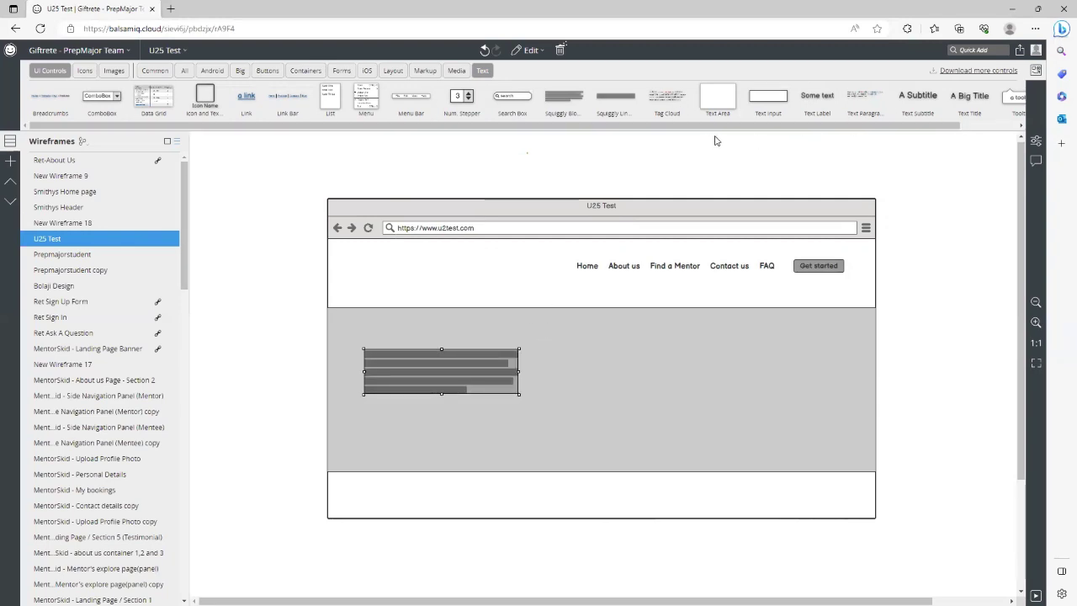
pyautogui.hscroll(1, 824, 131)
pyautogui.moveTo(825, 131); pyautogui.dragTo(861, 125)
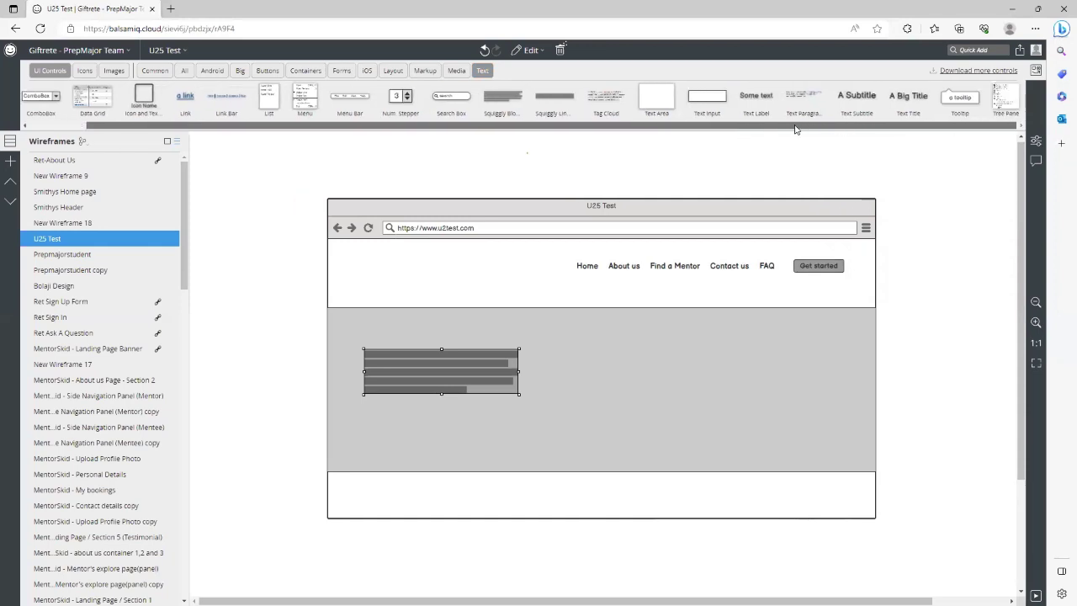
pyautogui.moveTo(795, 128); pyautogui.dragTo(505, 277)
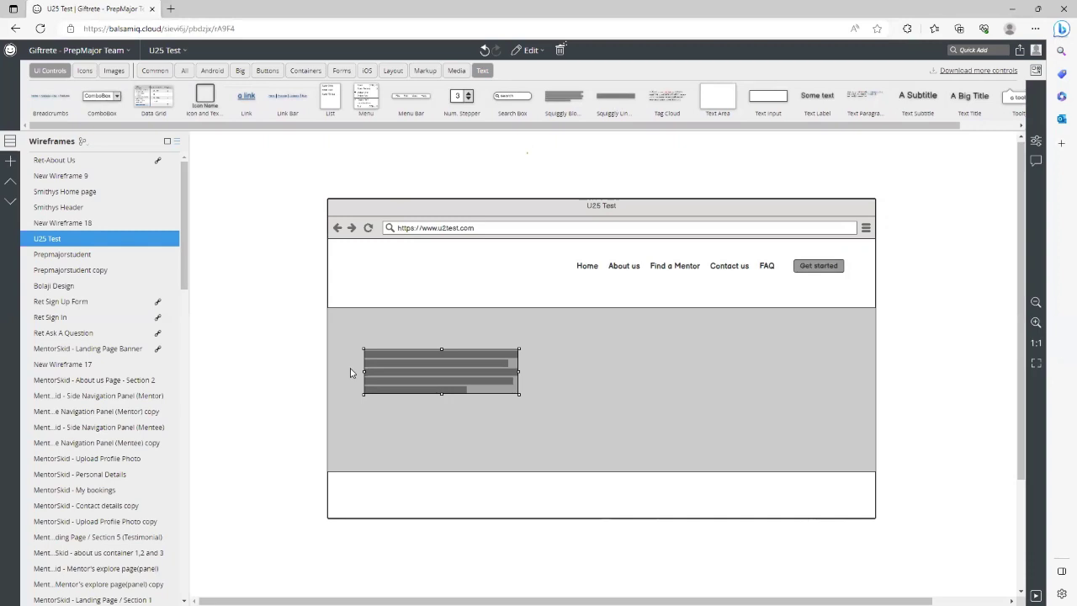
pyautogui.moveTo(415, 377); pyautogui.dragTo(413, 385)
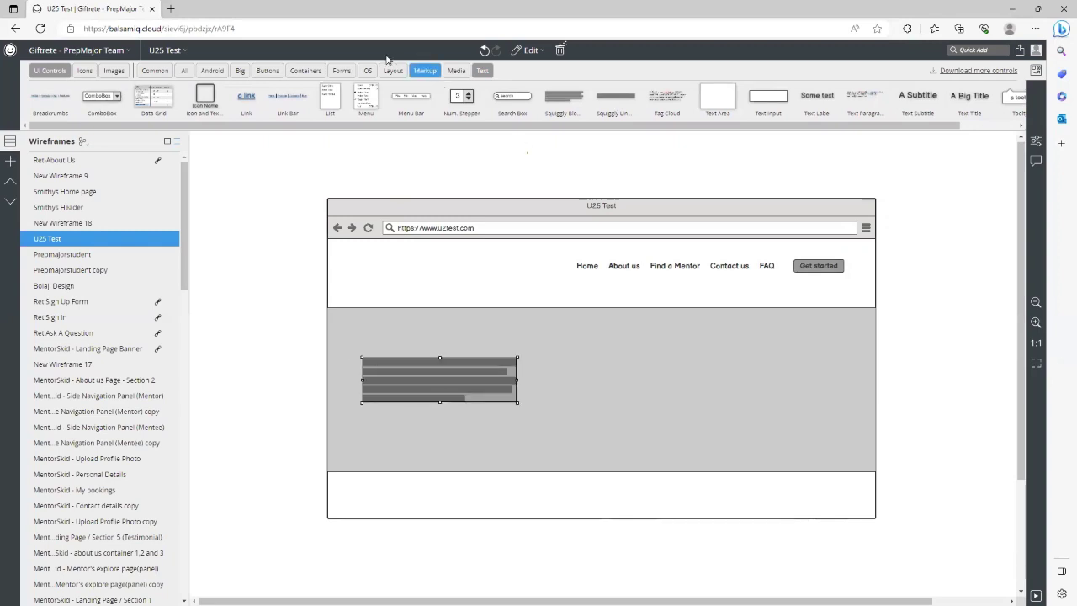
# - Add a Button below the placeholder text block, aligned with the block's left edge
pyautogui.click(280, 74)
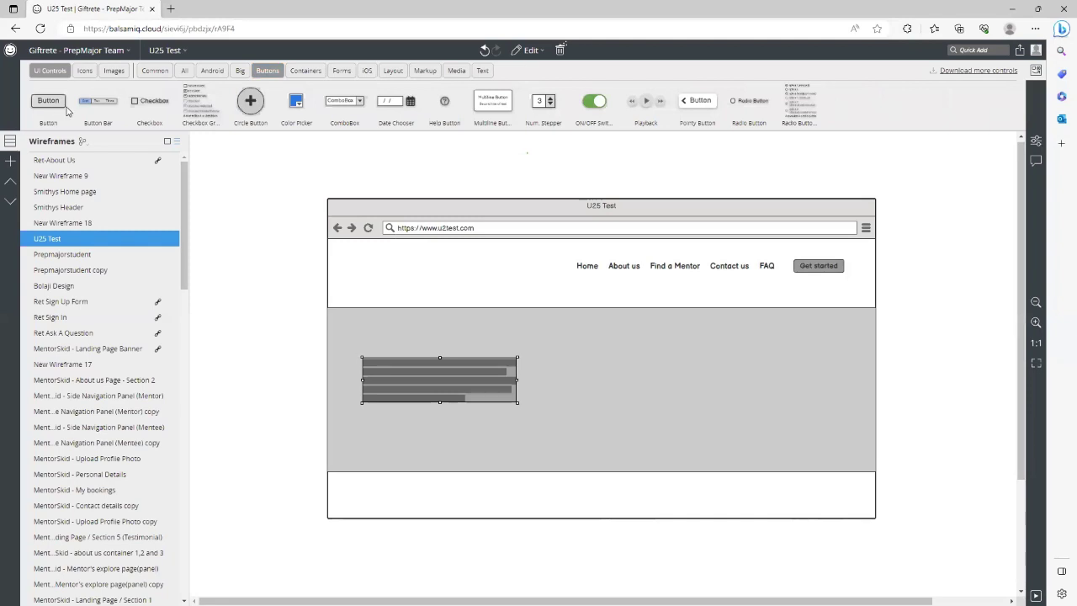
pyautogui.moveTo(56, 104); pyautogui.dragTo(435, 419)
pyautogui.press('Return')
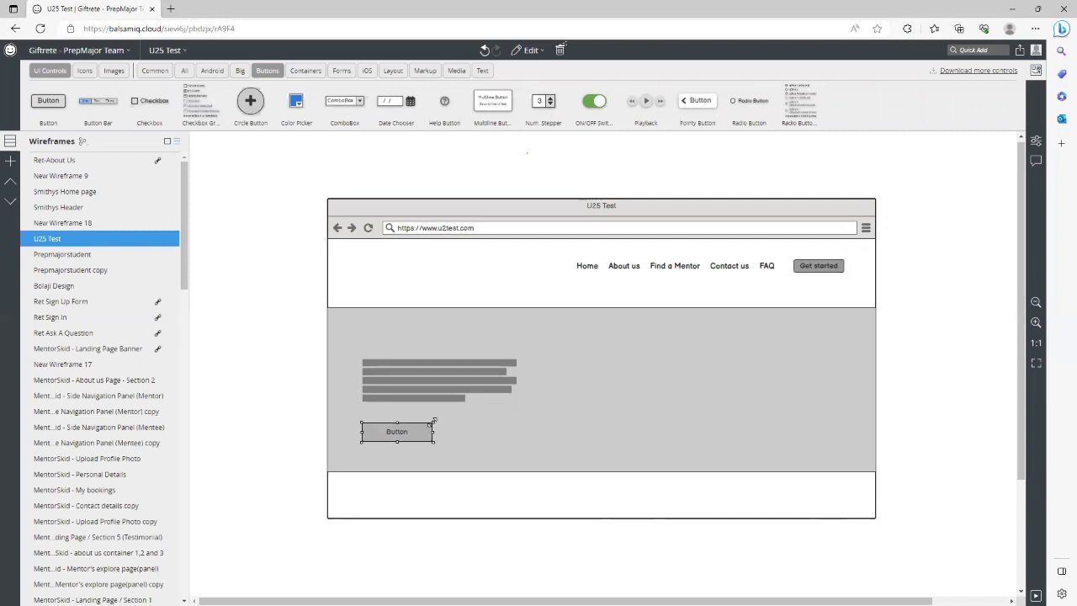
# - Duplicate the banner button beside the original, ending flush with the right edge of the placeholder text block
pyautogui.rightClick(409, 433)
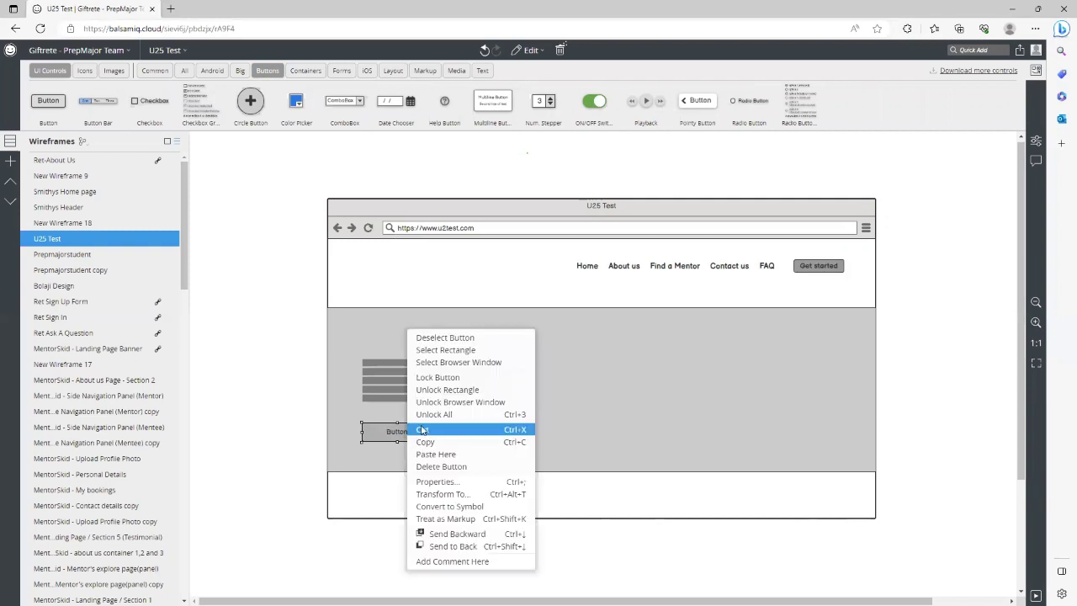
pyautogui.click(529, 415)
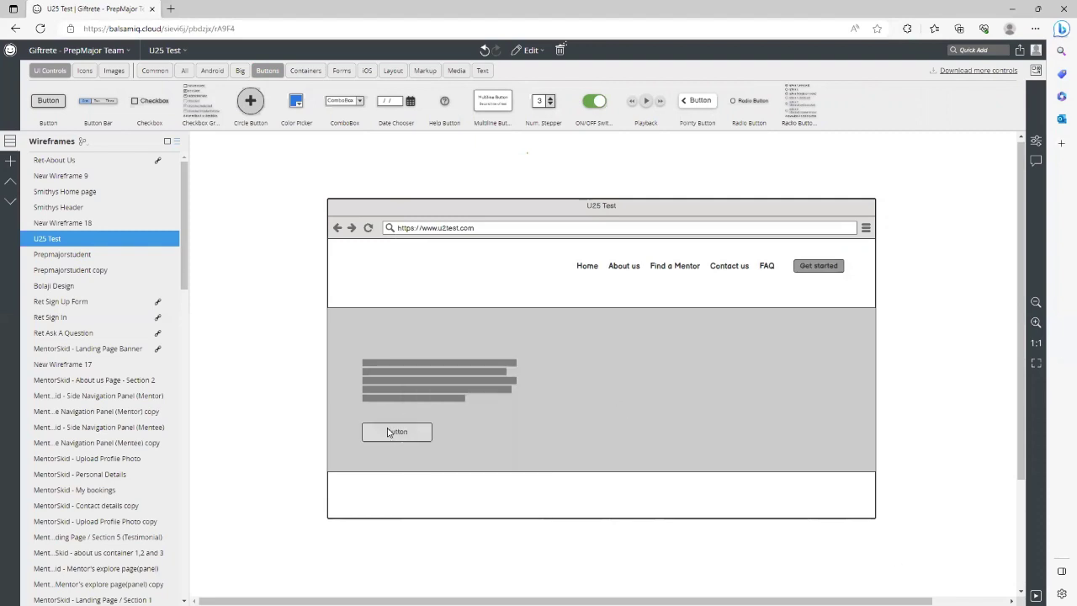
pyautogui.click(389, 435)
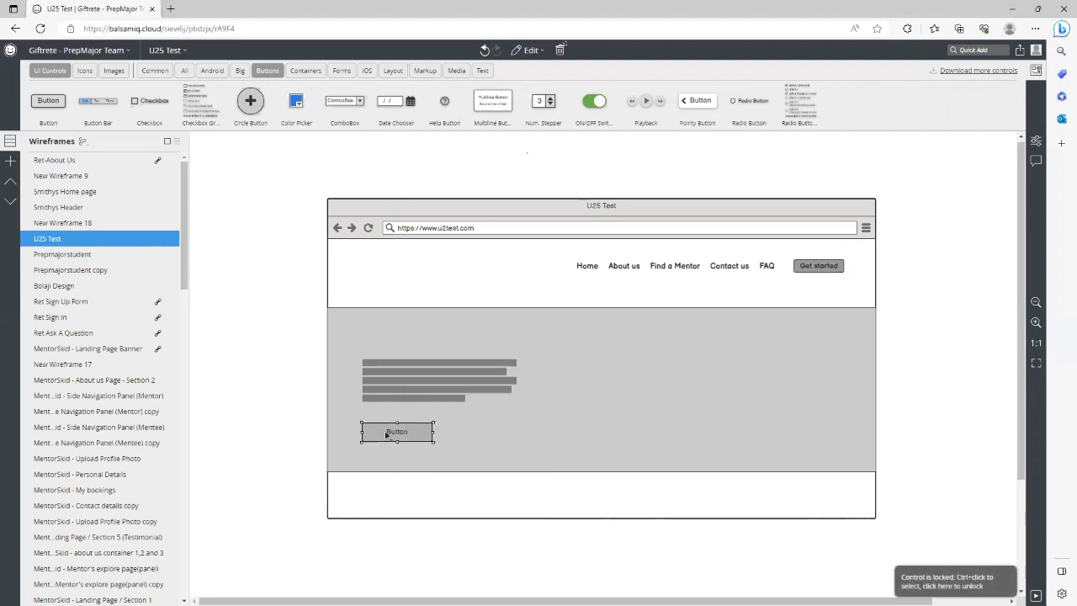
pyautogui.moveTo(397, 434)
pyautogui.mouseDown()
pyautogui.moveTo(477, 426)
pyautogui.moveTo(392, 432)
pyautogui.moveTo(414, 439)
pyautogui.mouseUp()
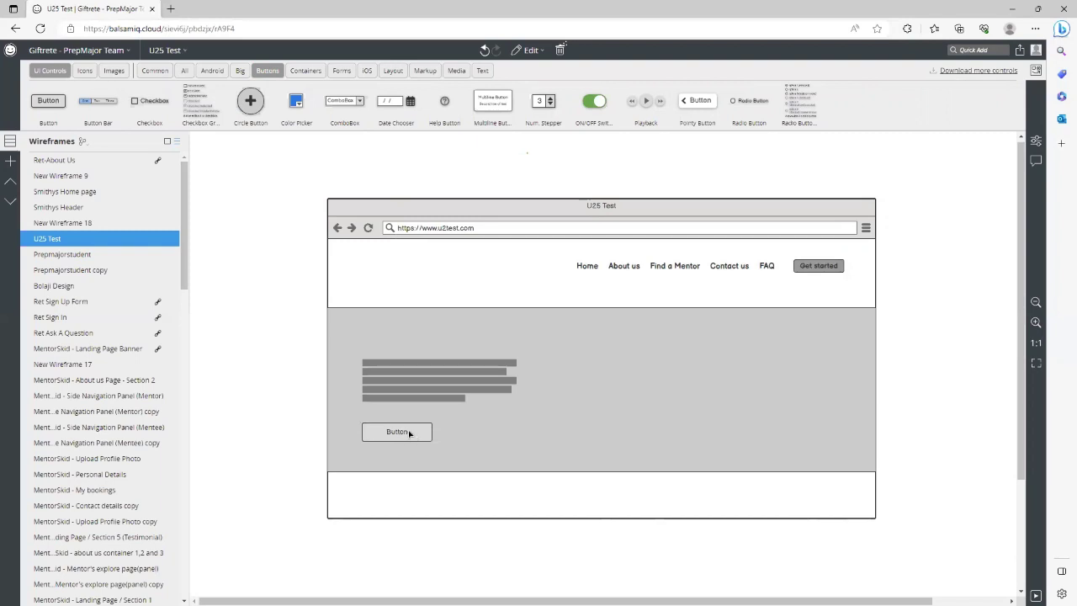
pyautogui.click(403, 434)
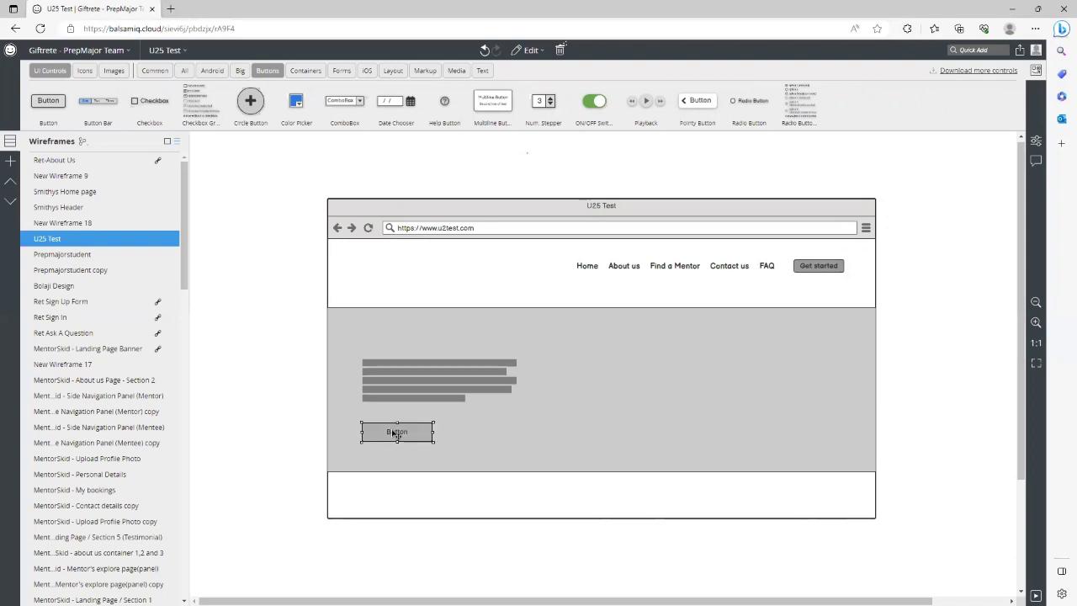
pyautogui.moveTo(398, 434); pyautogui.dragTo(481, 435)
# - Label the left banner button "Start as a Mentee" and the right one "Join as a Mentor"
pyautogui.doubleClick(409, 435)
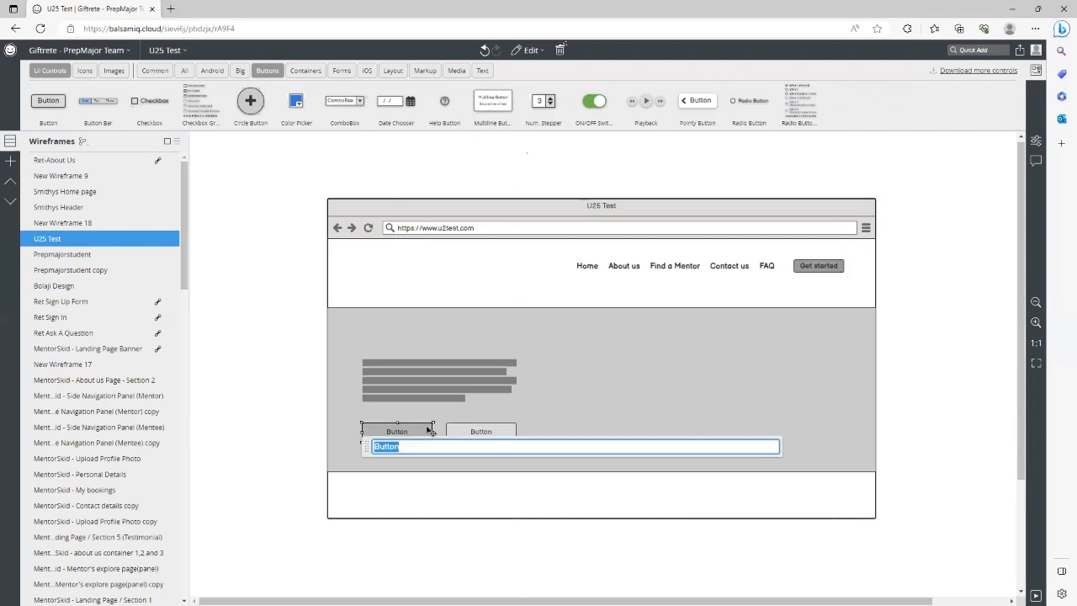
pyautogui.write('Start as a Mentee')
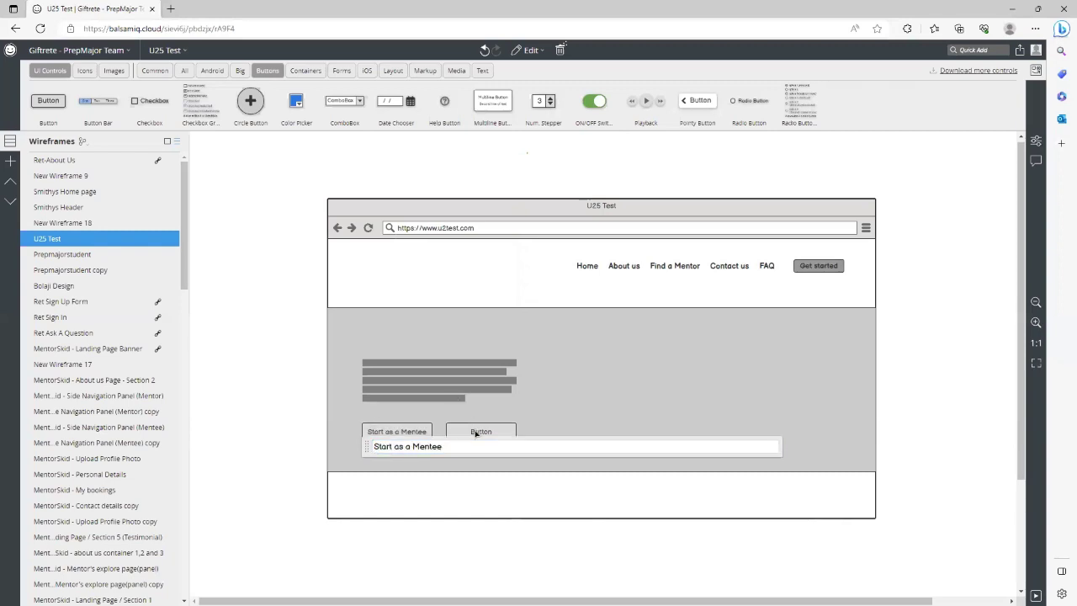
pyautogui.click(481, 432)
pyautogui.doubleClick(481, 433)
pyautogui.write('Join ')
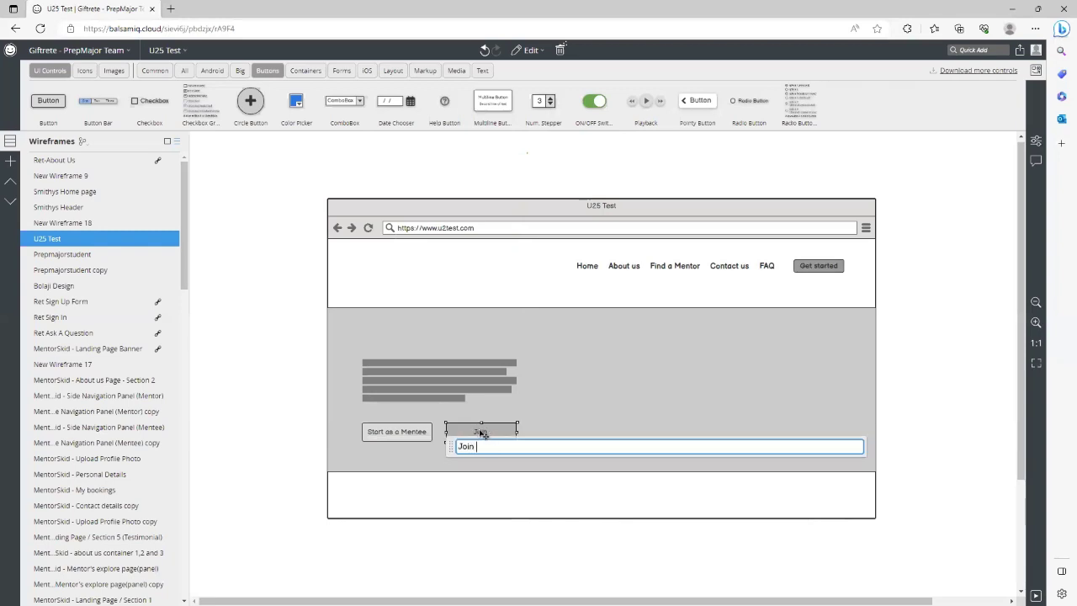
pyautogui.write('as a Mentor')
pyautogui.click(596, 404)
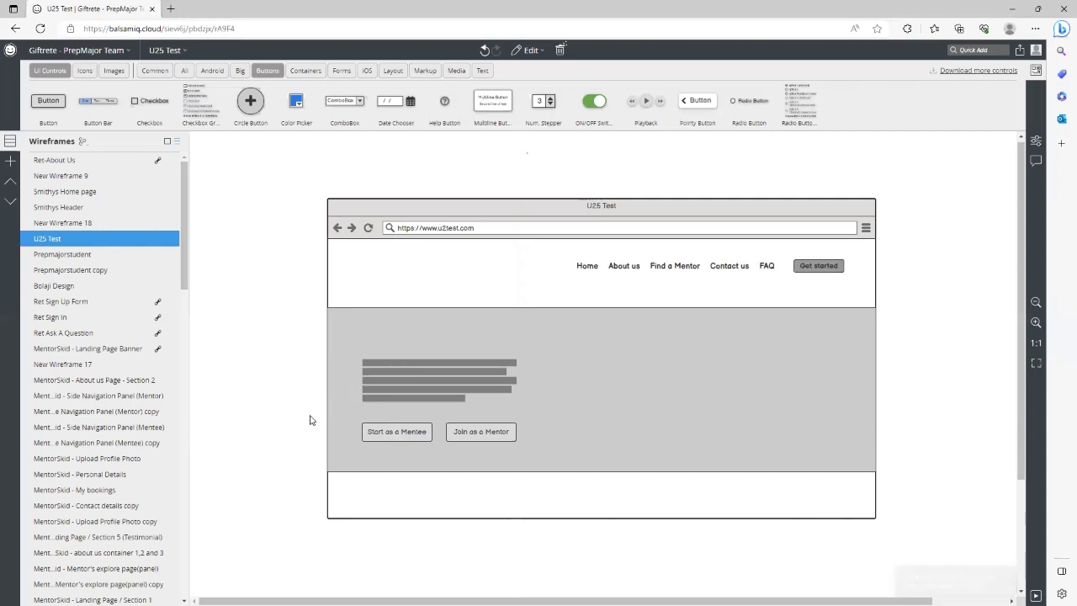
# - Nudge the two banner buttons together and move the placeholder text block down closer to them
pyautogui.moveTo(266, 376); pyautogui.dragTo(594, 476)
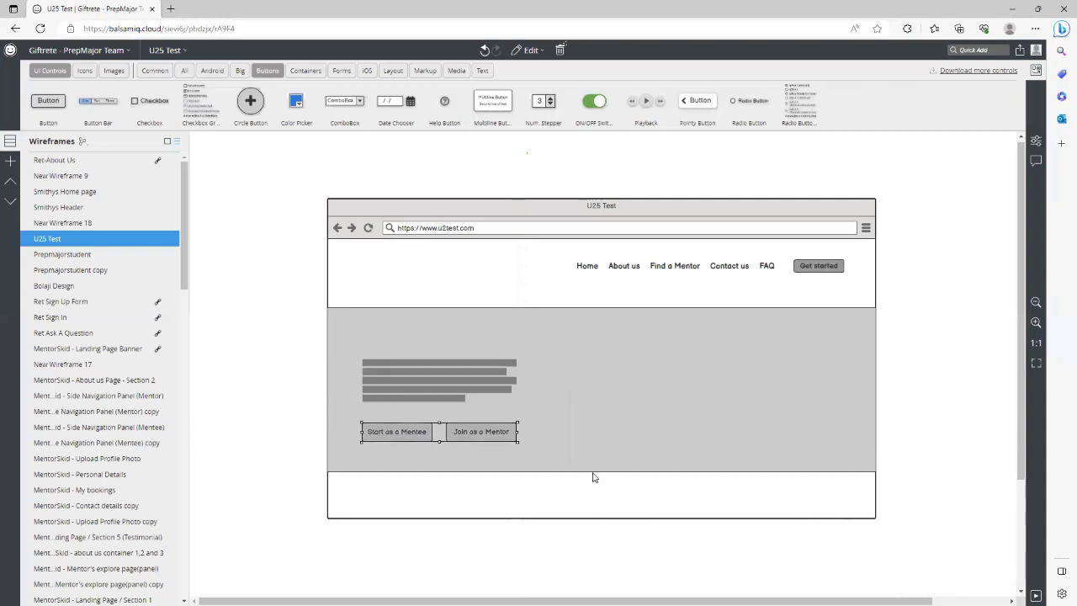
pyautogui.moveTo(493, 435)
pyautogui.mouseDown()
pyautogui.moveTo(497, 444)
pyautogui.moveTo(495, 435)
pyautogui.mouseUp()
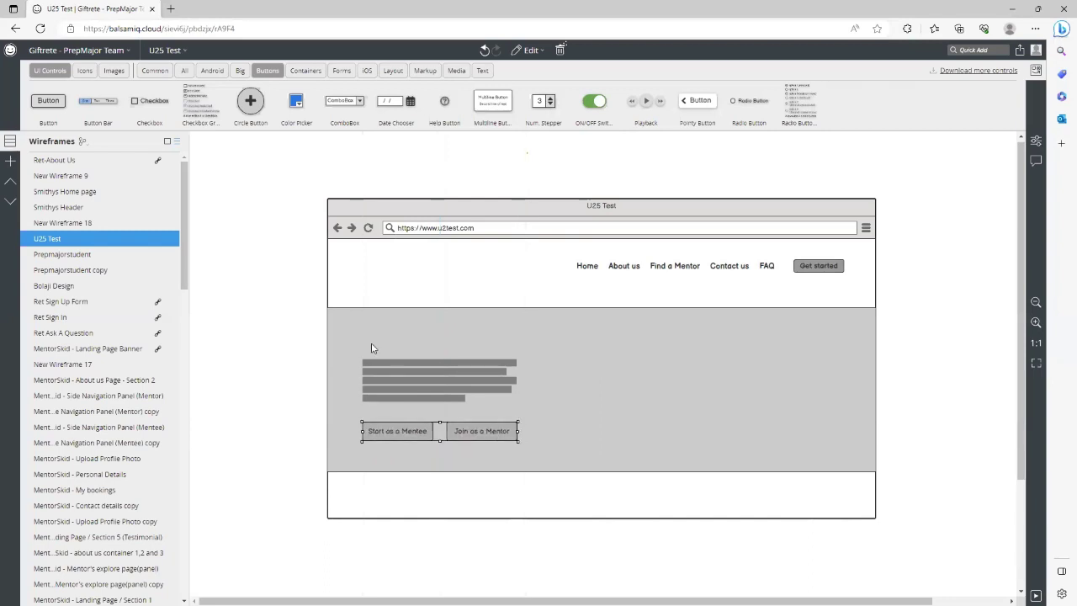
pyautogui.moveTo(384, 378)
pyautogui.mouseDown()
pyautogui.moveTo(396, 370)
pyautogui.moveTo(403, 382)
pyautogui.mouseUp()
# - Clear the labels of both banner buttons
pyautogui.doubleClick(409, 430)
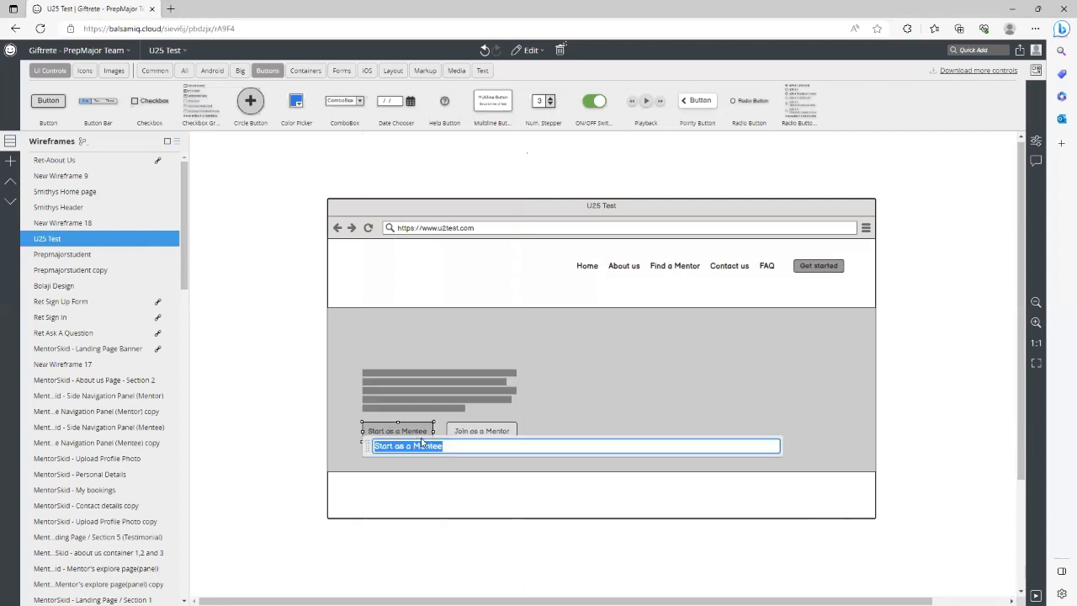
pyautogui.press('BackSpace')
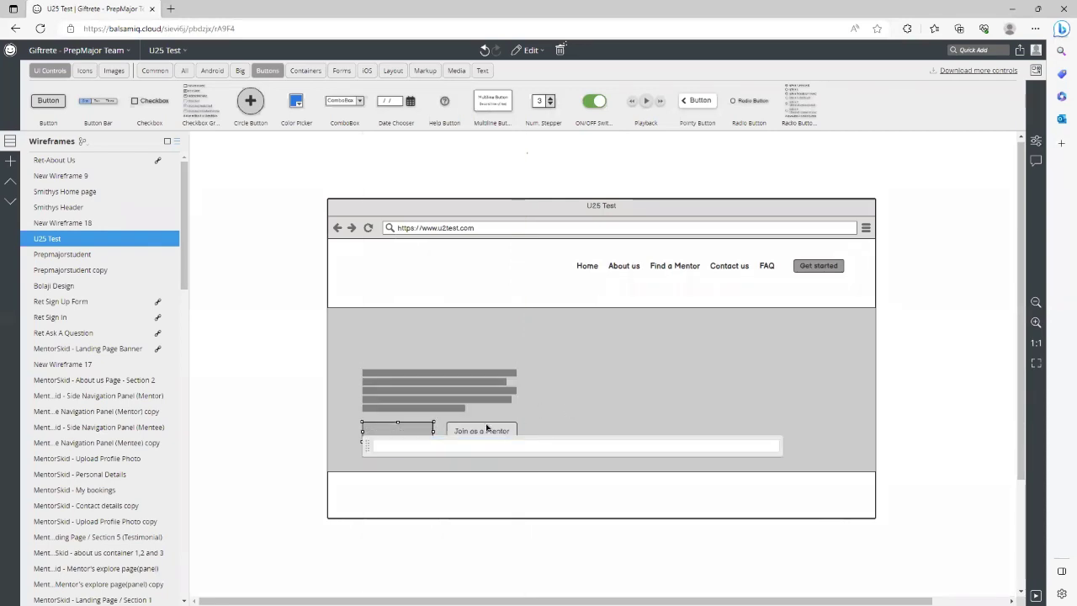
pyautogui.doubleClick(488, 431)
pyautogui.press('Escape')
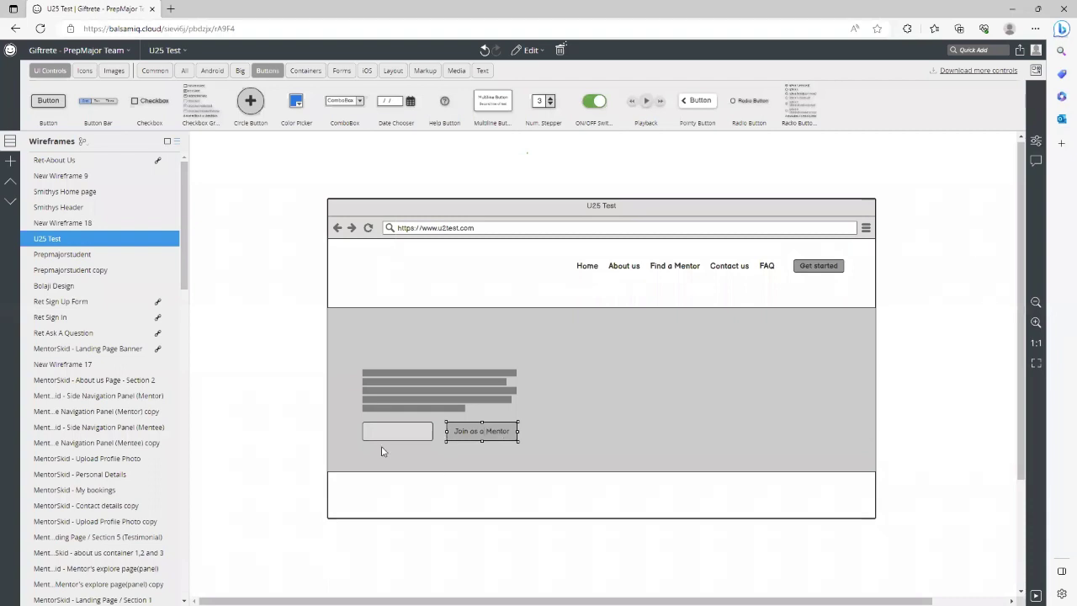
pyautogui.doubleClick(489, 430)
pyautogui.press('Escape')
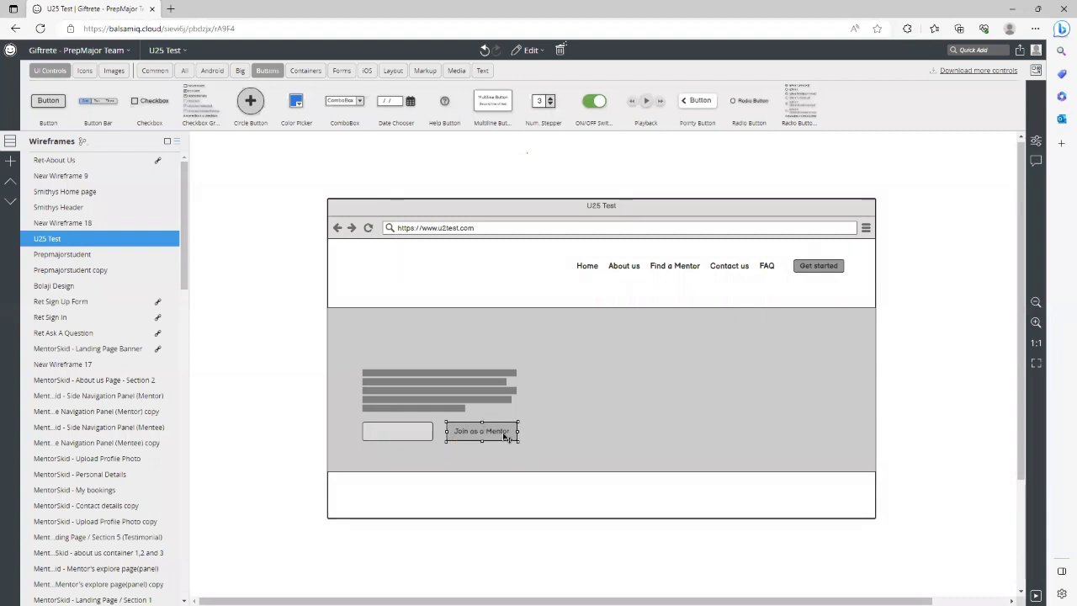
pyautogui.doubleClick(505, 436)
pyautogui.press('BackSpace')
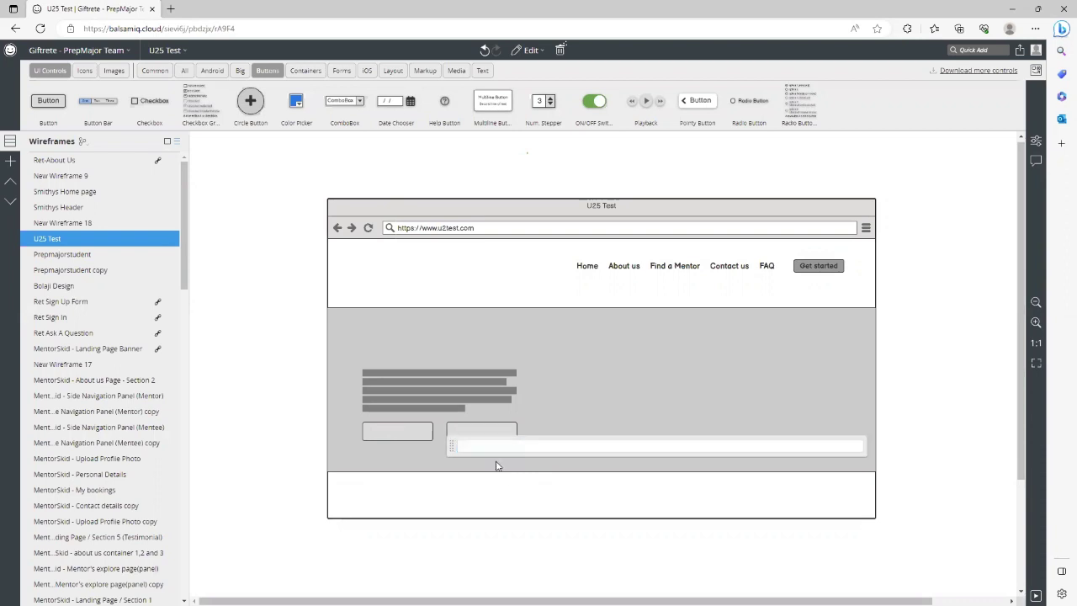
pyautogui.click(498, 463)
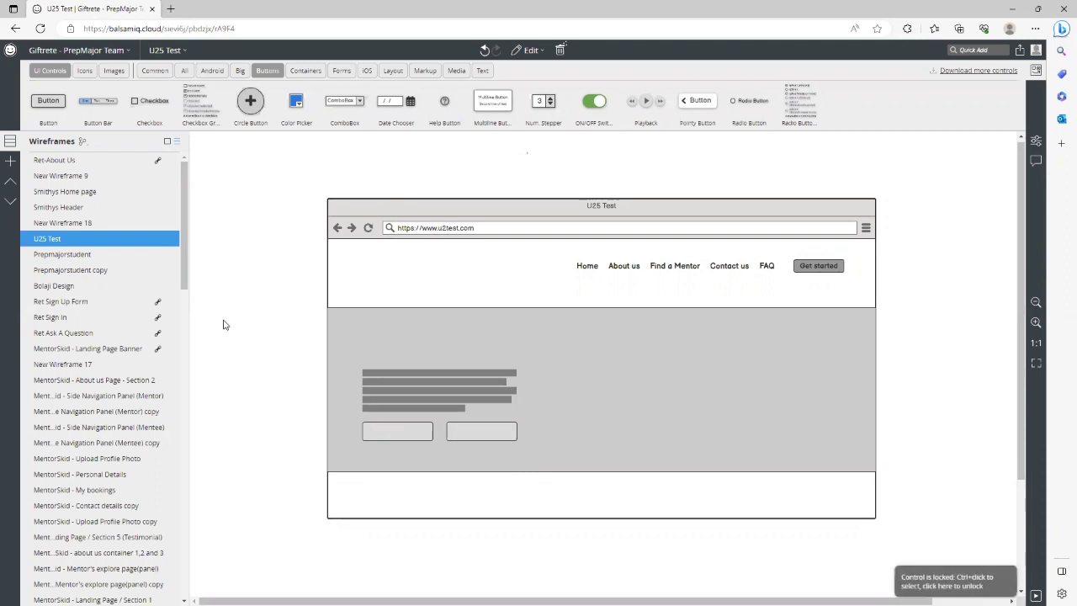
# - Undo the clearing of the right button's label and relabel the left button "Start as a Mentee"
pyautogui.hotkey('ctrl', 'z')
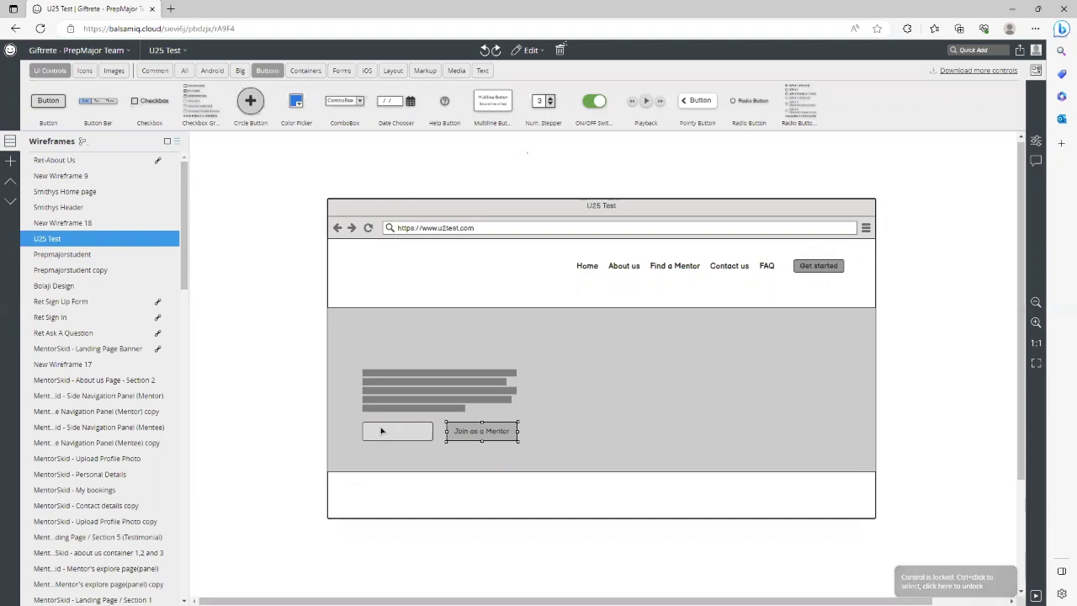
pyautogui.doubleClick(400, 435)
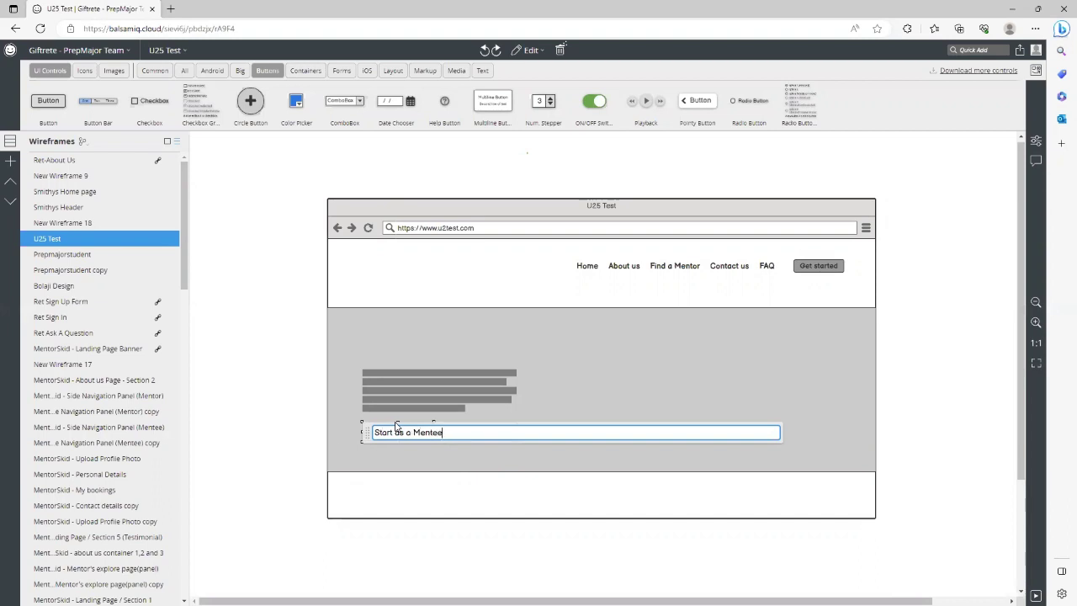
pyautogui.write('Start as a Mentee')
pyautogui.press('Return')
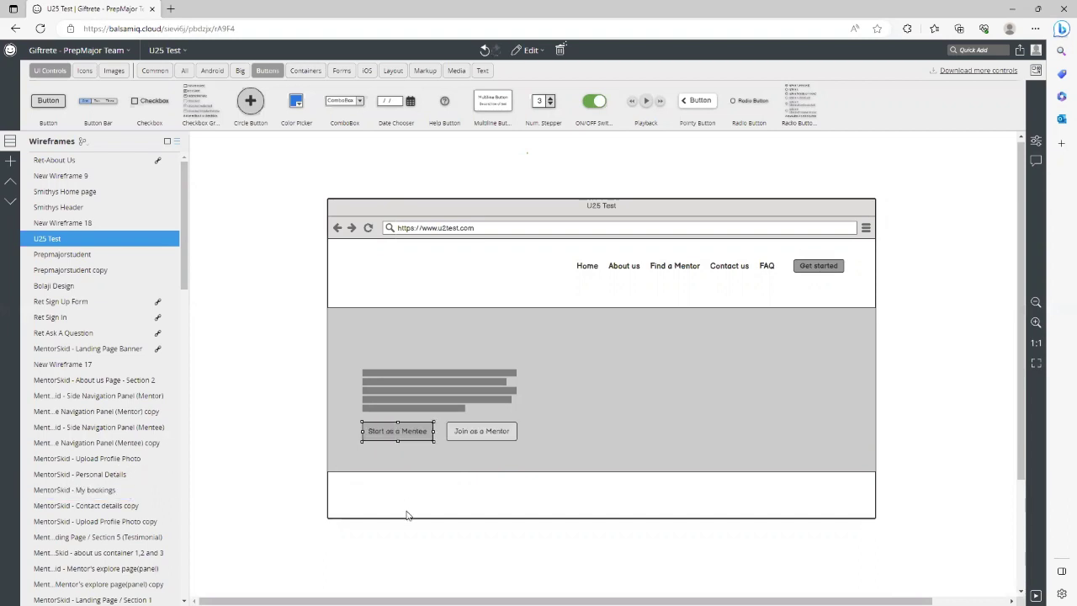
pyautogui.click(401, 554)
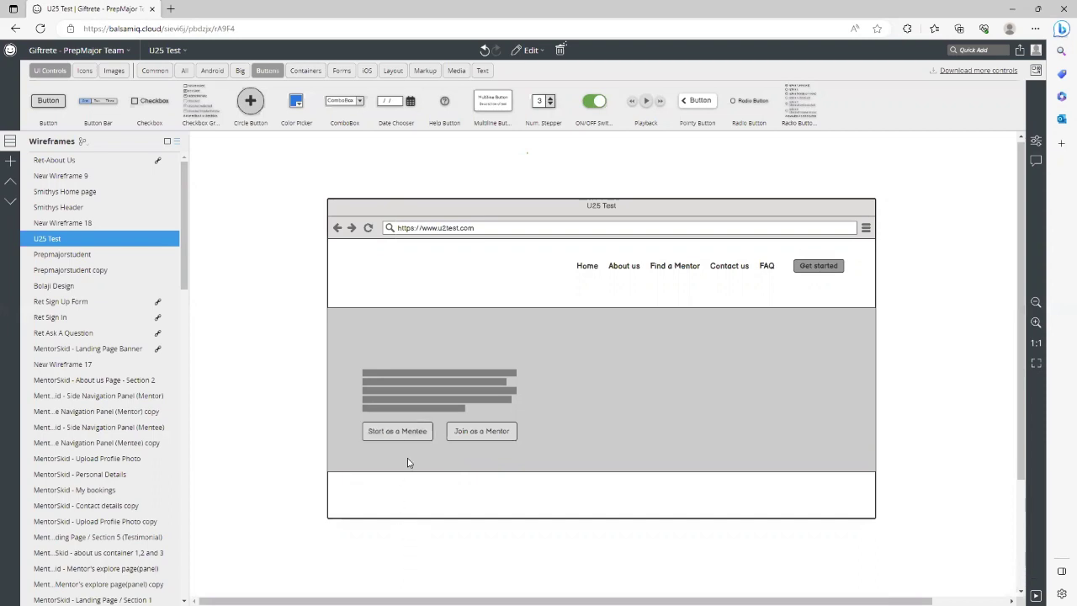
# - Move the placeholder text block up in the banner to widen the gap above the two buttons
pyautogui.moveTo(448, 389)
pyautogui.mouseDown()
pyautogui.moveTo(448, 359)
pyautogui.moveTo(447, 370)
pyautogui.mouseUp()
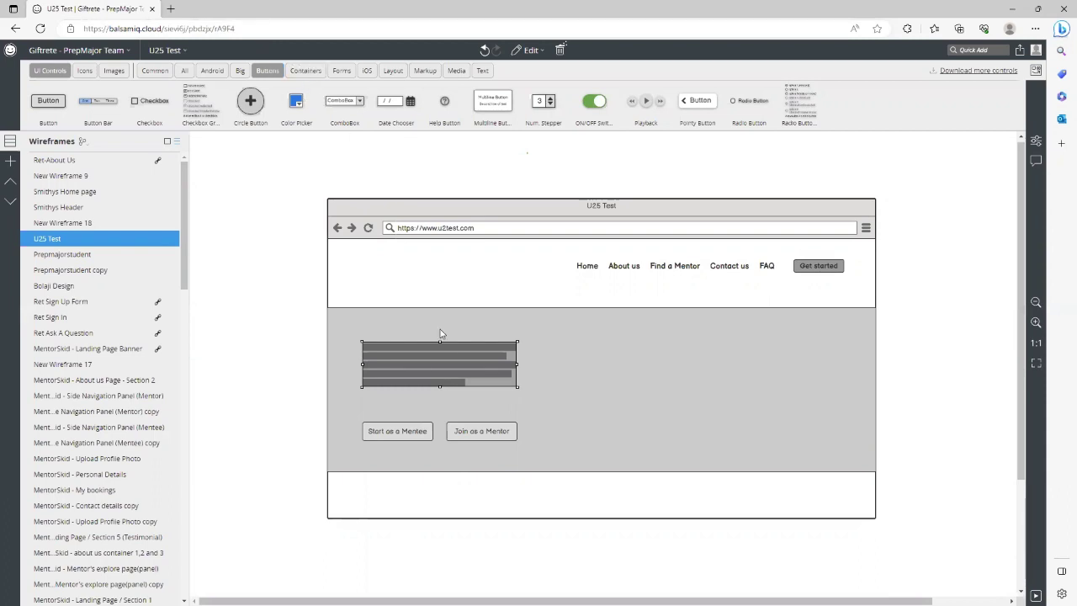
pyautogui.moveTo(472, 369); pyautogui.dragTo(476, 388)
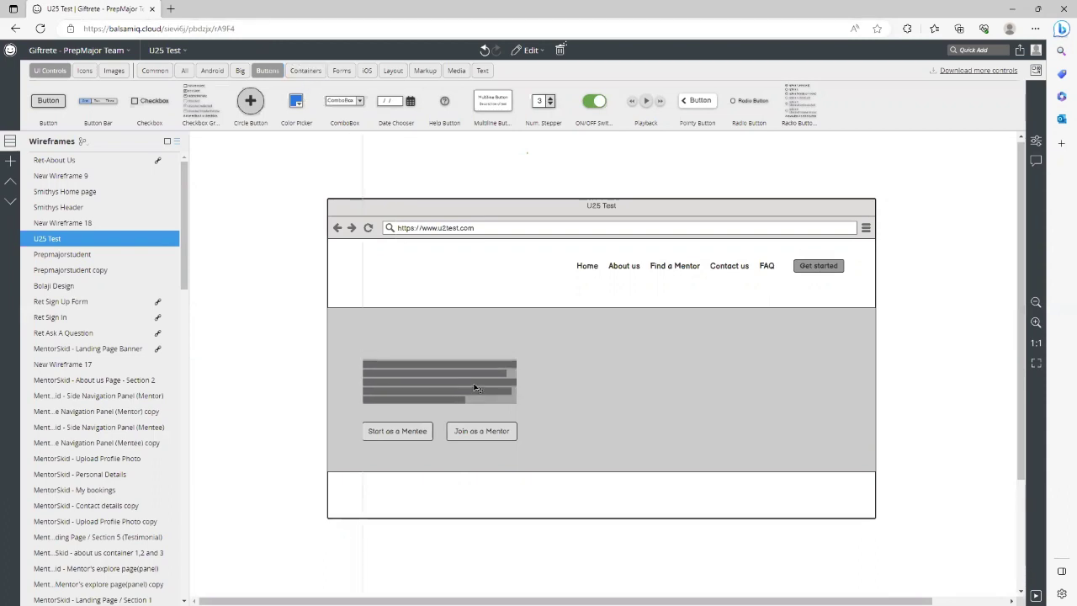
pyautogui.click(241, 346)
pyautogui.moveTo(459, 381)
pyautogui.mouseDown()
pyautogui.moveTo(464, 353)
pyautogui.moveTo(466, 376)
pyautogui.moveTo(462, 367)
pyautogui.mouseUp()
pyautogui.click(359, 417)
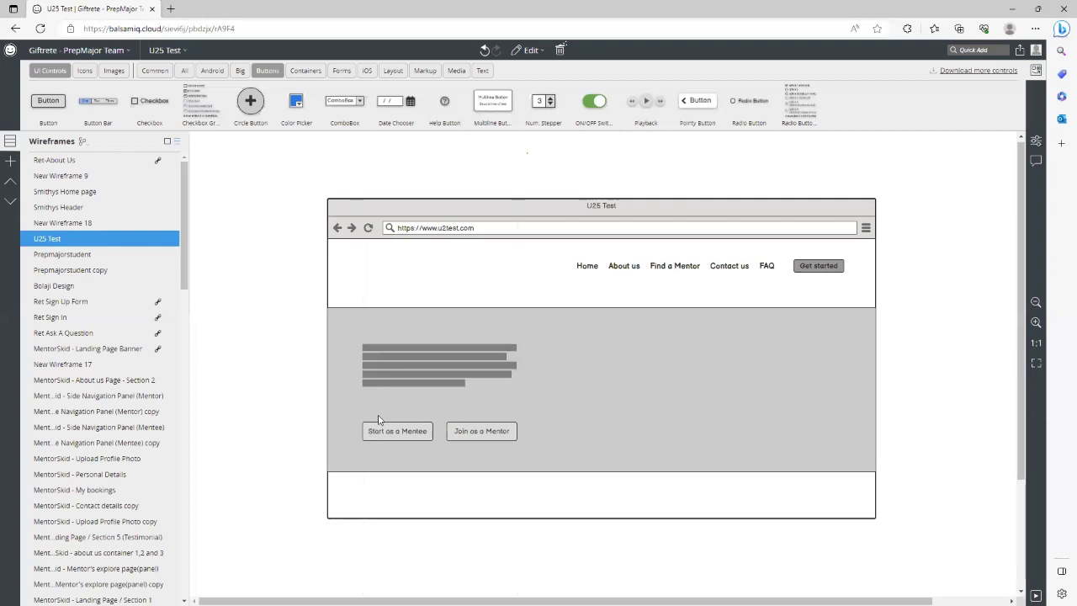
# - Raise the two buttons closer to the placeholder text and center the text and buttons vertically in the banner
pyautogui.click(378, 429)
pyautogui.keyDown('shift'); pyautogui.click(488, 432); pyautogui.keyUp('shift')
pyautogui.moveTo(488, 432); pyautogui.dragTo(489, 418)
pyautogui.moveTo(351, 336); pyautogui.dragTo(515, 430)
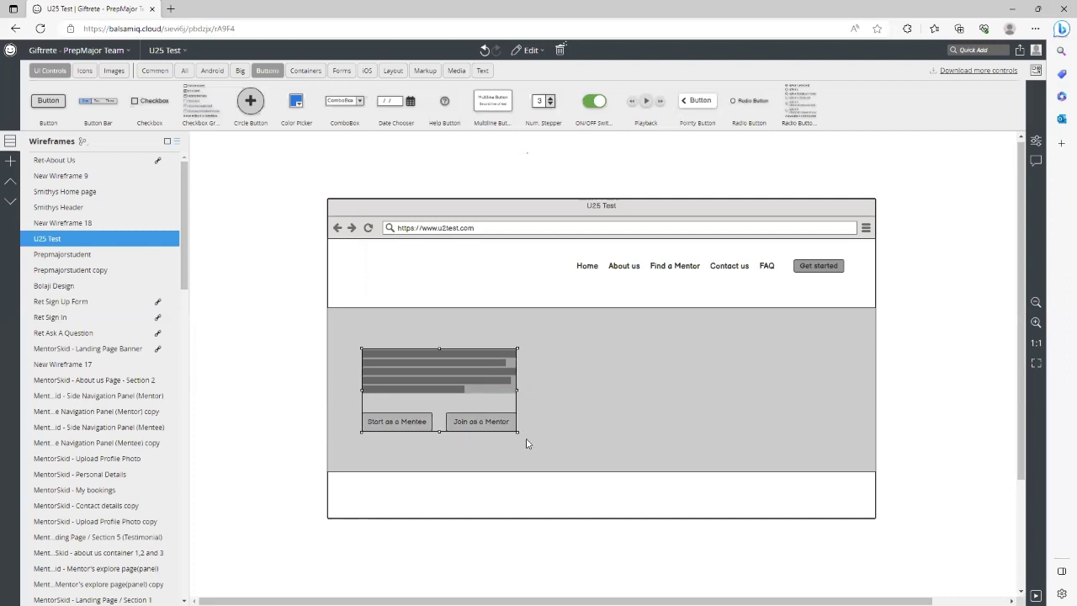
pyautogui.click(542, 469)
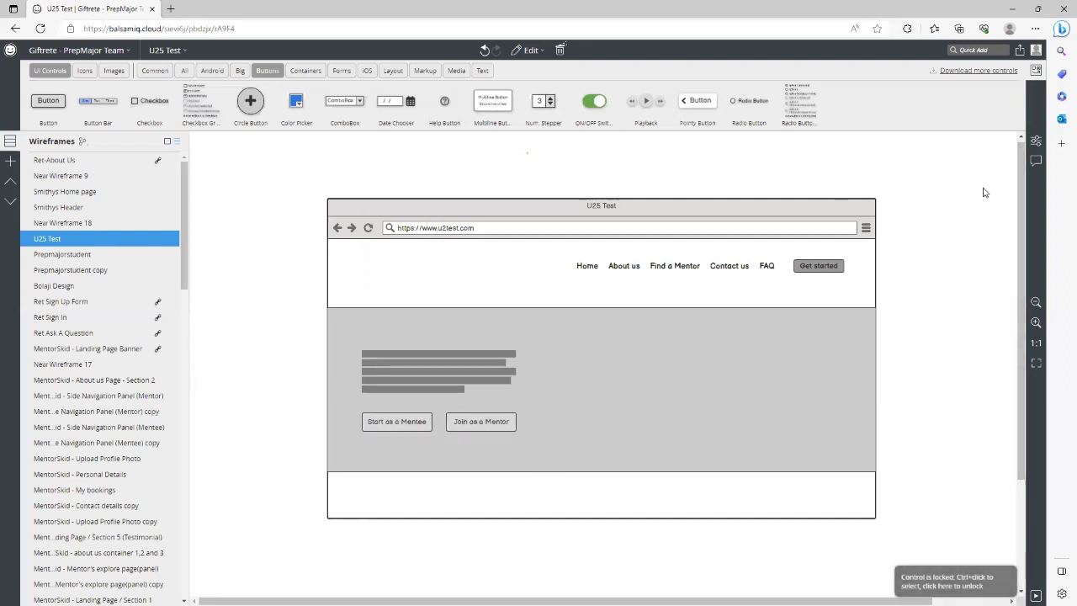
# - Find the text controls and place a Text Area in the gray banner, overlapping the placeholder text block above the "Join as a Mentor" button
pyautogui.click(484, 371)
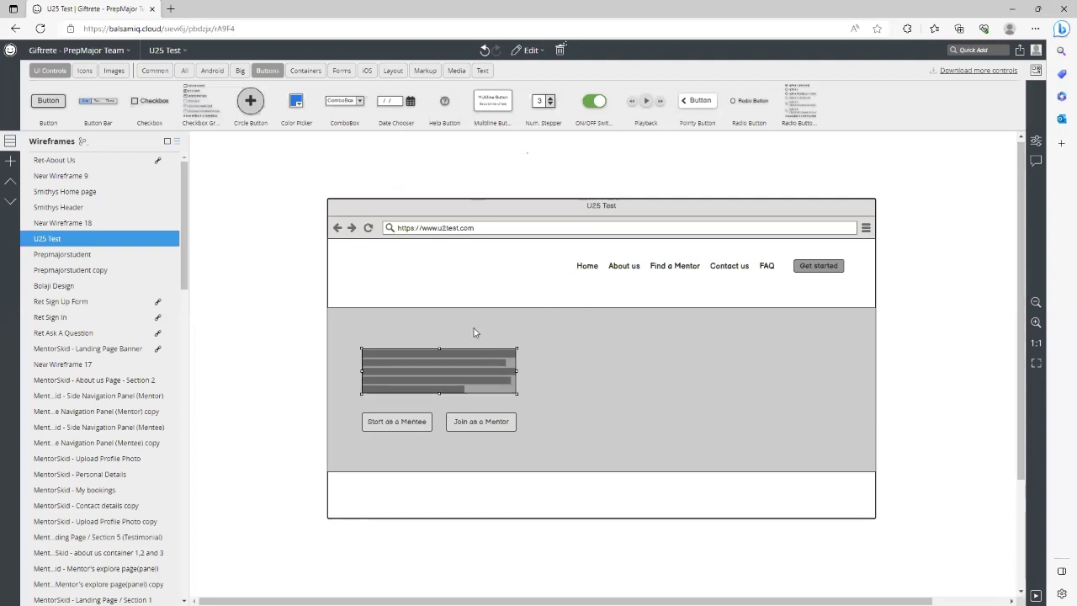
pyautogui.click(484, 70)
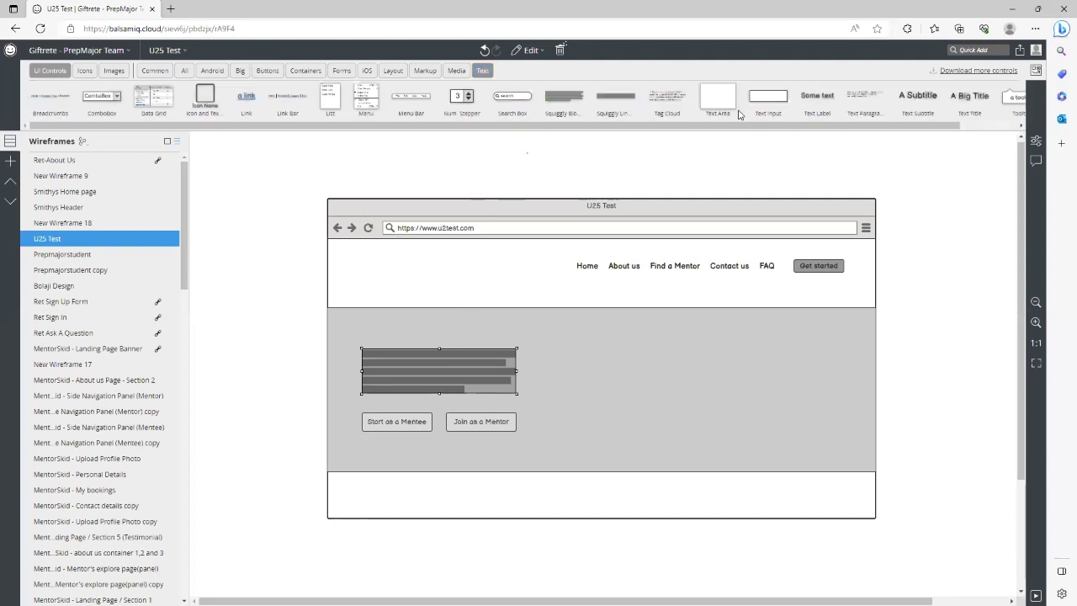
pyautogui.click(993, 48)
pyautogui.write('Test')
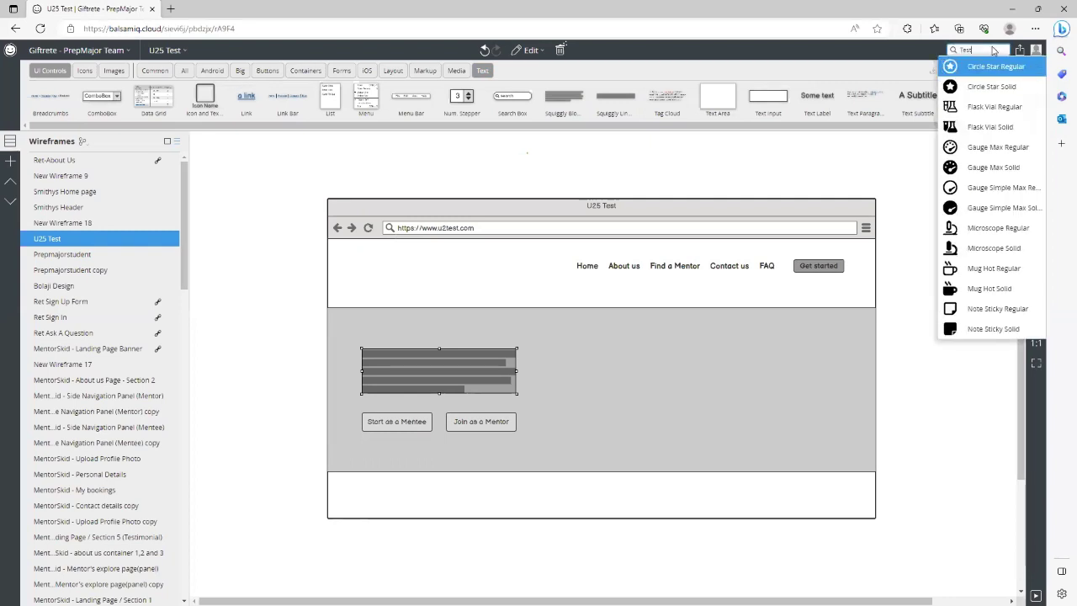
pyautogui.press('BackSpace')
pyautogui.press('BackSpace')
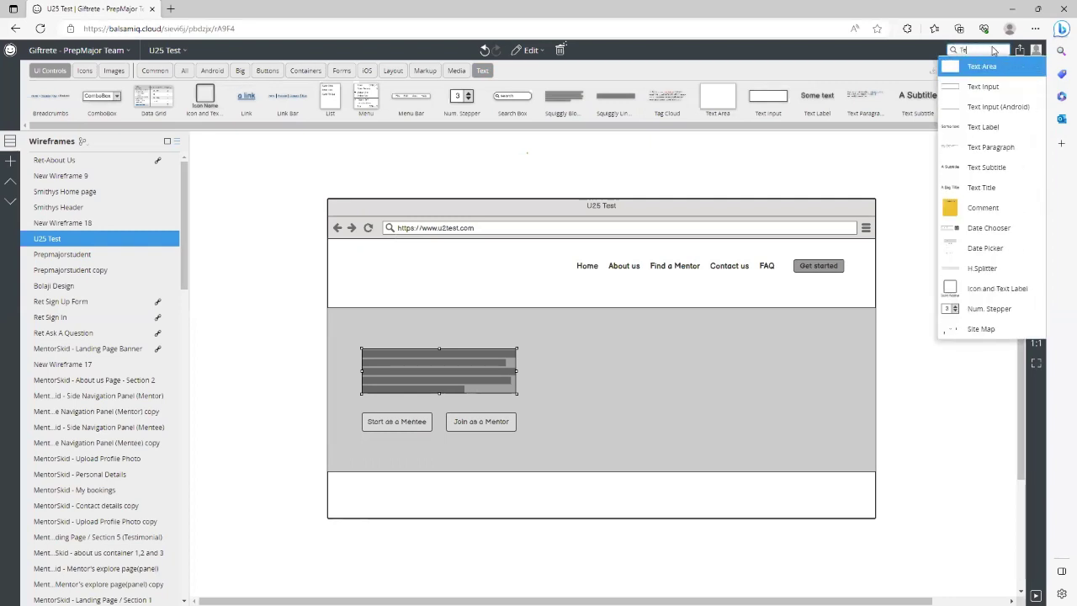
pyautogui.write('xt')
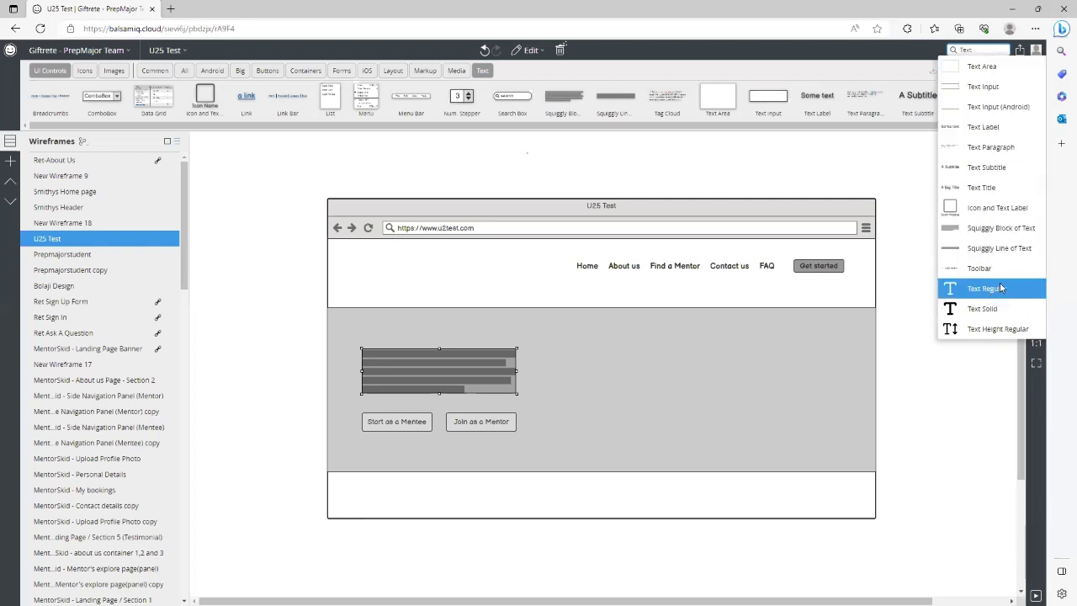
pyautogui.click(1010, 74)
pyautogui.moveTo(288, 207); pyautogui.dragTo(525, 370)
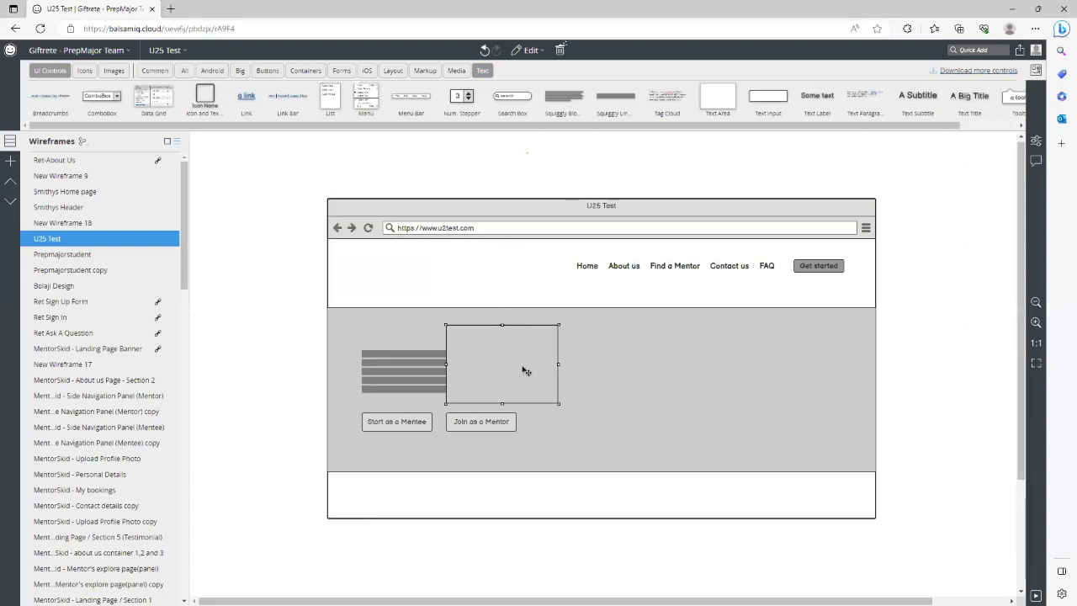
# - Open the new text area's content for editing and begin its text with "Conn"
pyautogui.doubleClick(523, 369)
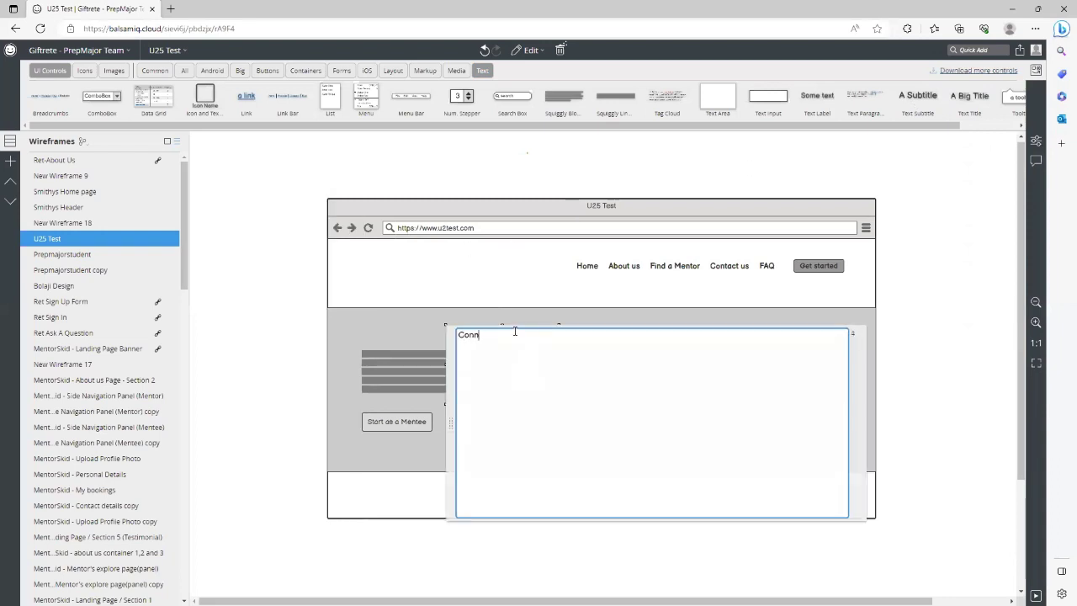
# - Enter "Connecting you with Professionals to help you with your" in the text area and move it to about X 525, Y 349
pyautogui.write('Connecting you with F')
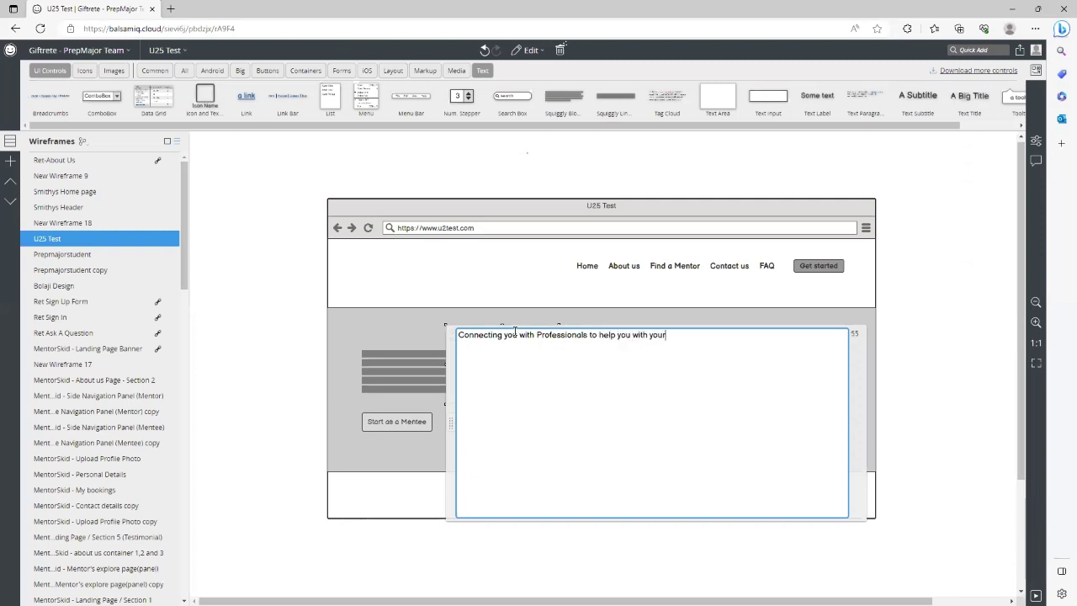
pyautogui.click(500, 359)
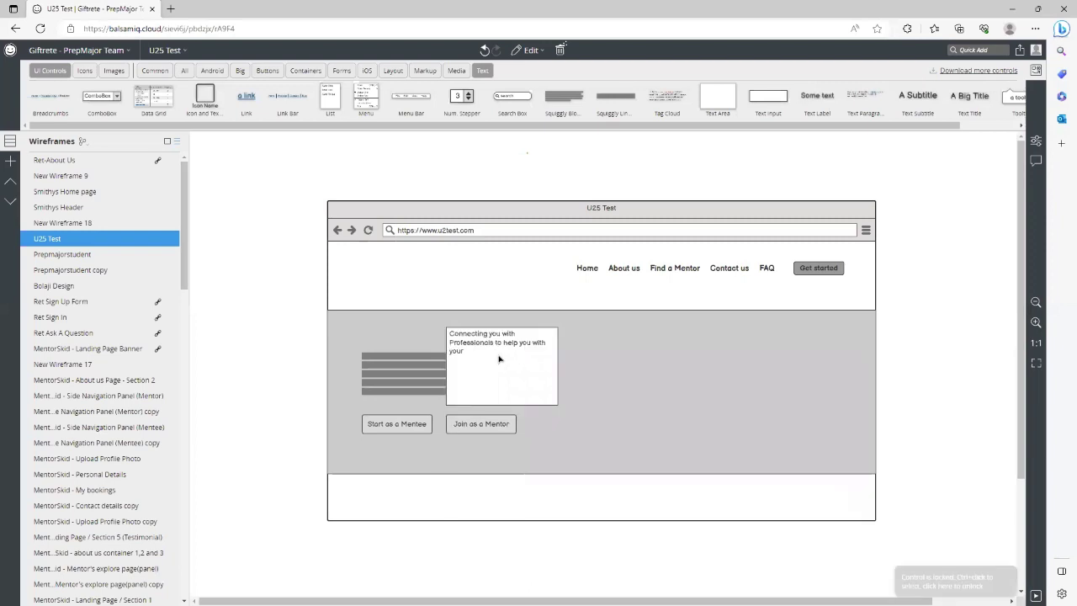
pyautogui.click(493, 357)
pyautogui.moveTo(536, 370); pyautogui.dragTo(574, 370)
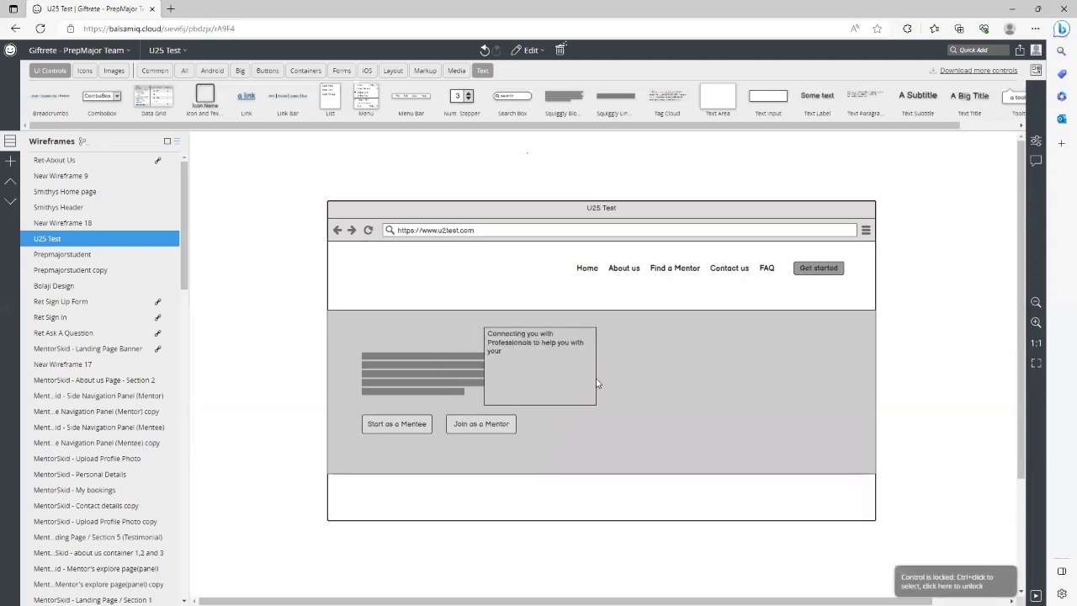
# - Move the text area over the placeholder text lines at about X 300, Y 324 and reduce its opacity to the minimum
pyautogui.click(457, 341)
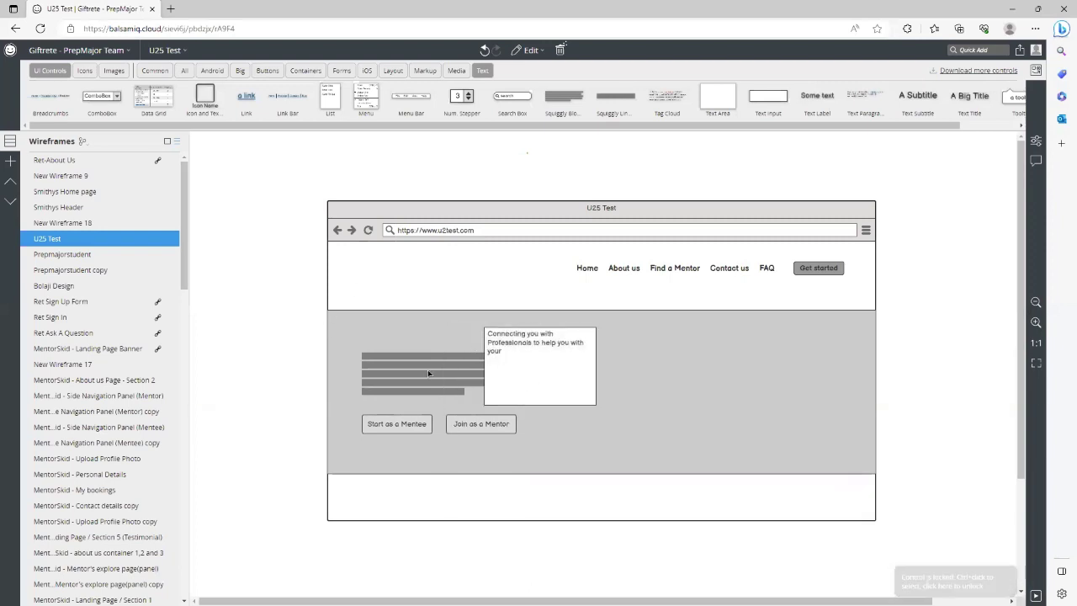
pyautogui.click(525, 354)
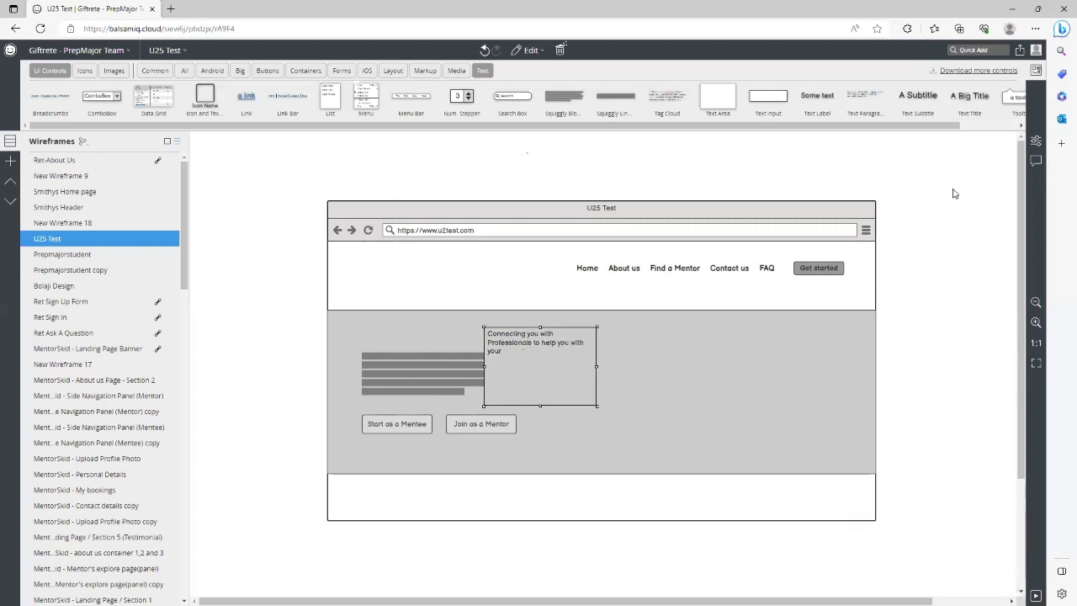
pyautogui.click(1036, 143)
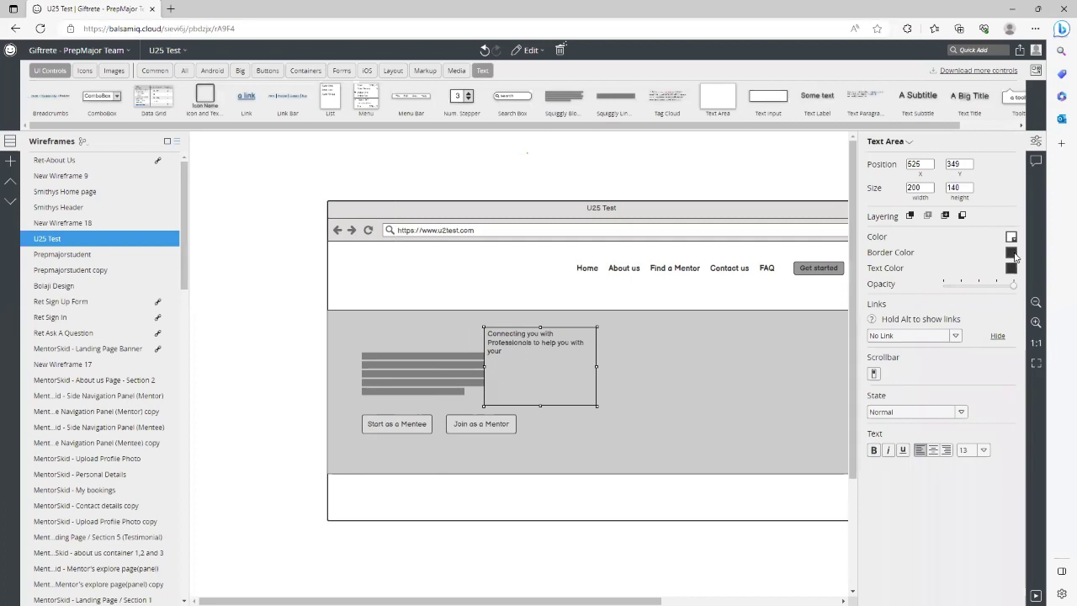
pyautogui.moveTo(579, 364); pyautogui.dragTo(443, 370)
pyautogui.click(264, 308)
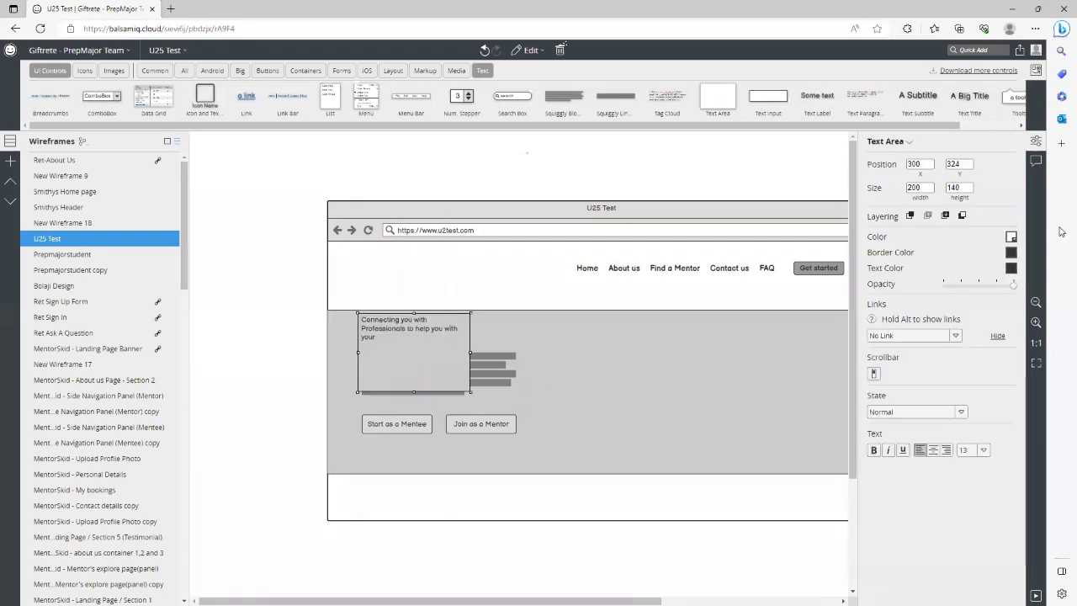
pyautogui.moveTo(1012, 281); pyautogui.dragTo(926, 292)
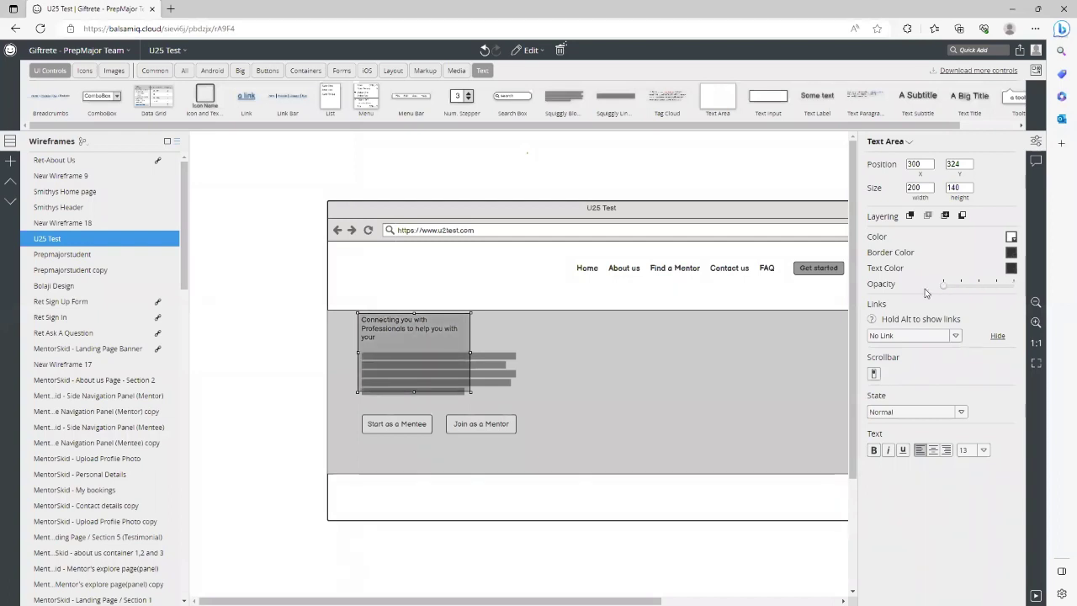
pyautogui.click(284, 303)
pyautogui.moveTo(397, 331); pyautogui.dragTo(333, 331)
pyautogui.click(283, 297)
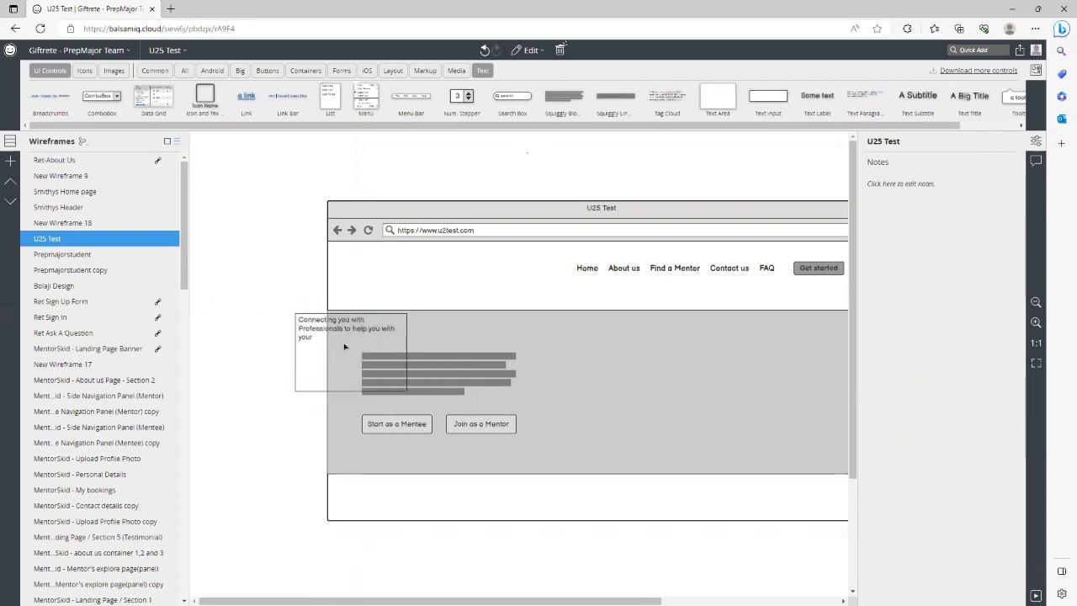
pyautogui.click(337, 335)
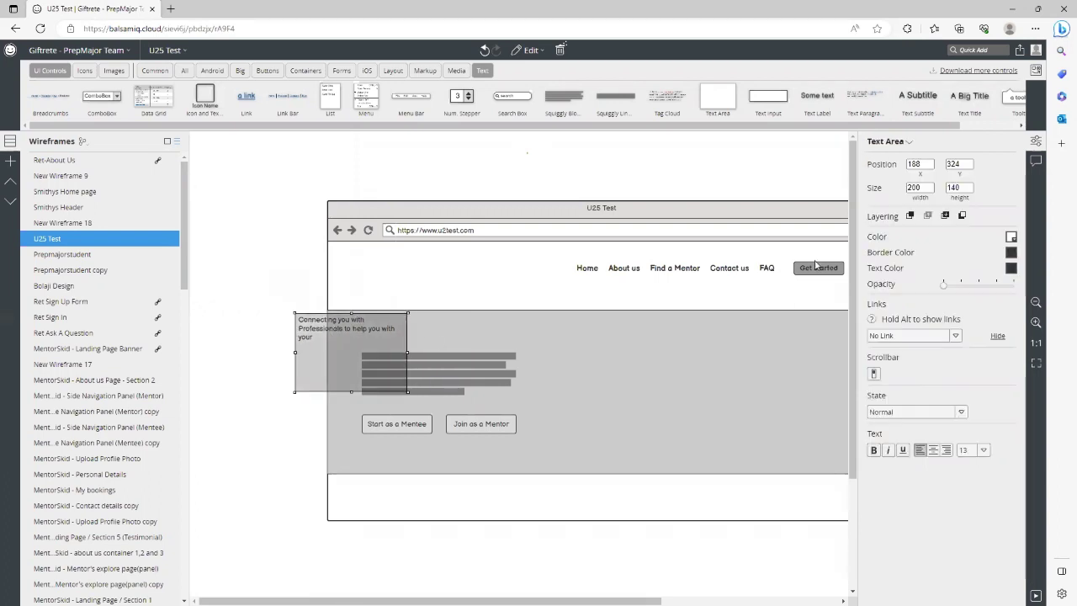
pyautogui.click(1013, 255)
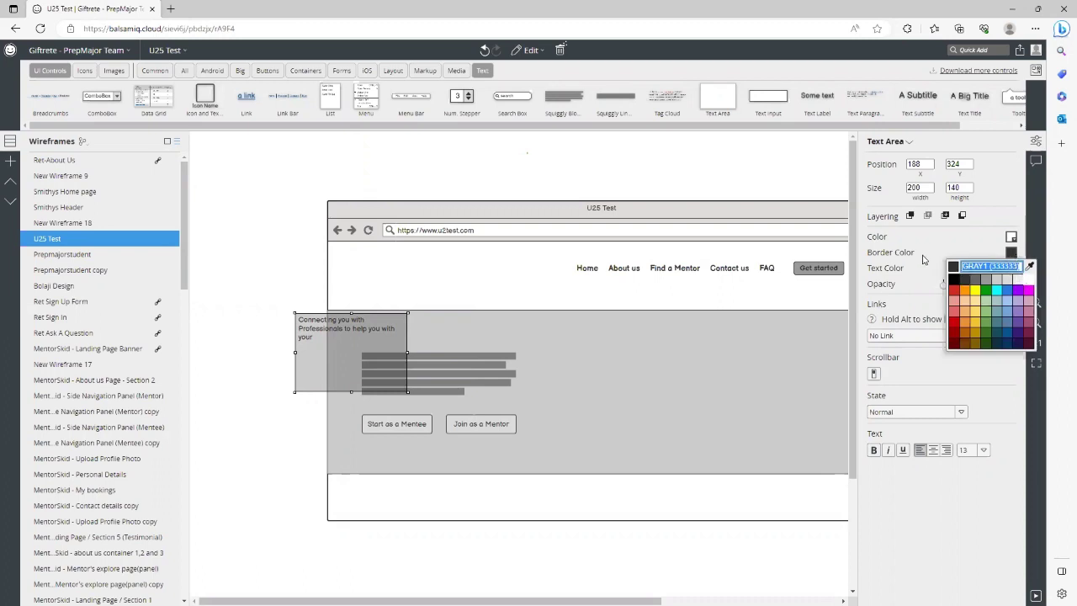
pyautogui.press('Escape')
# - Move the text area back onto the gray hero section and resize it to about 239 by 76
pyautogui.moveTo(336, 349); pyautogui.dragTo(471, 374)
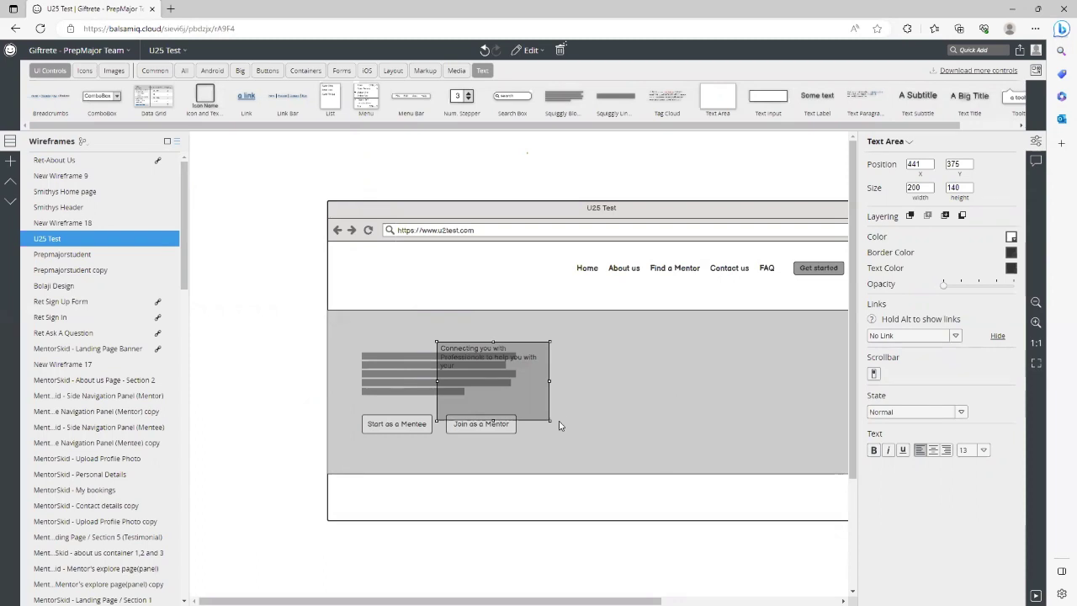
pyautogui.moveTo(555, 408); pyautogui.dragTo(572, 385)
pyautogui.click(571, 394)
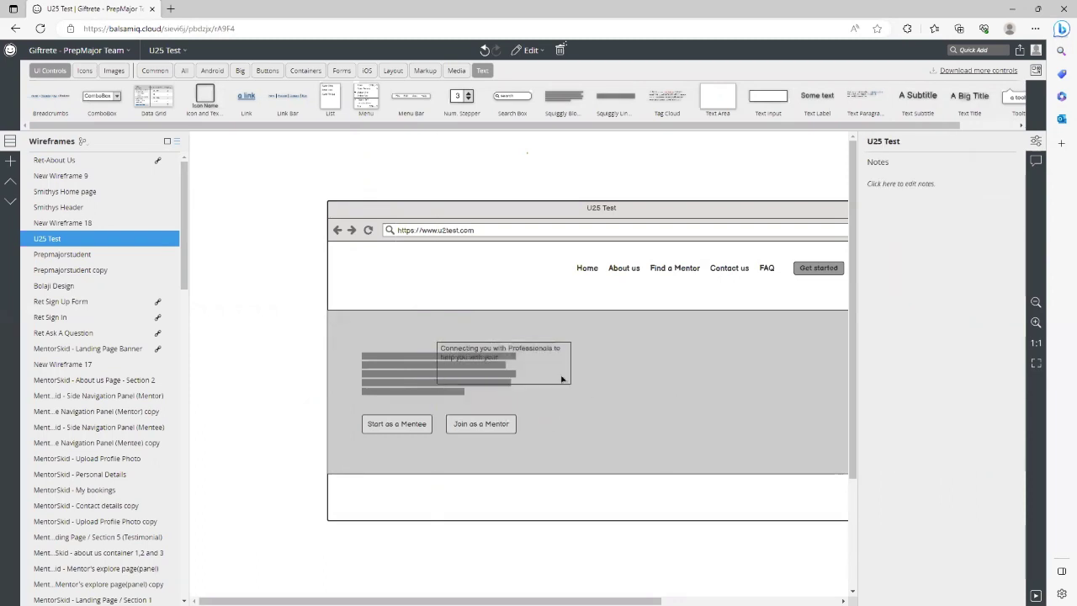
# - Delete the squiggly block of text and place the text area just above the Start as a Mentee button
pyautogui.moveTo(489, 379); pyautogui.dragTo(434, 370)
pyautogui.click(435, 388)
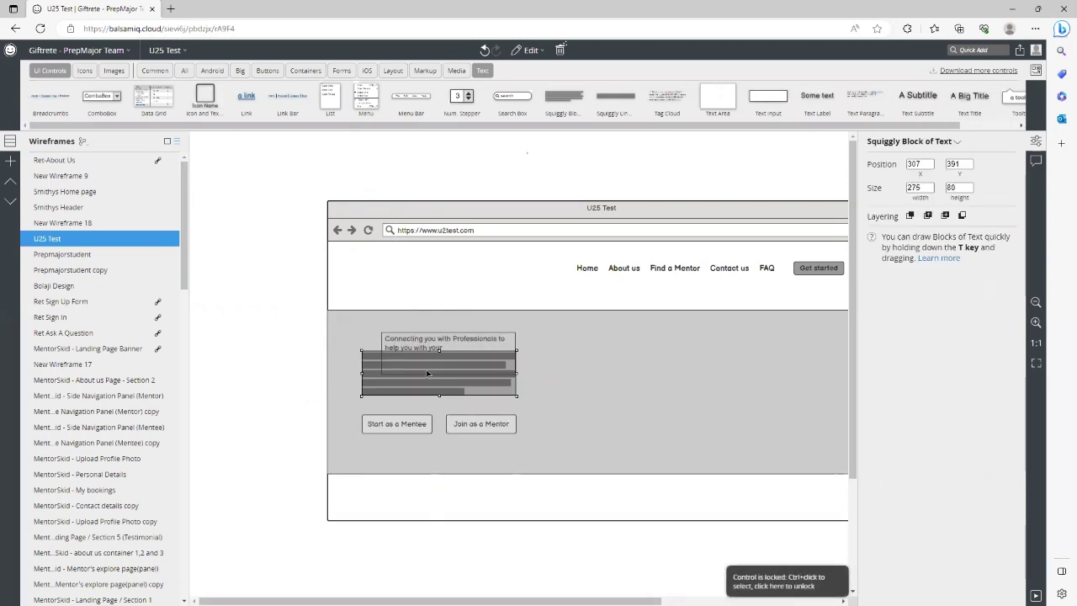
pyautogui.press('Delete')
pyautogui.moveTo(437, 345); pyautogui.dragTo(414, 377)
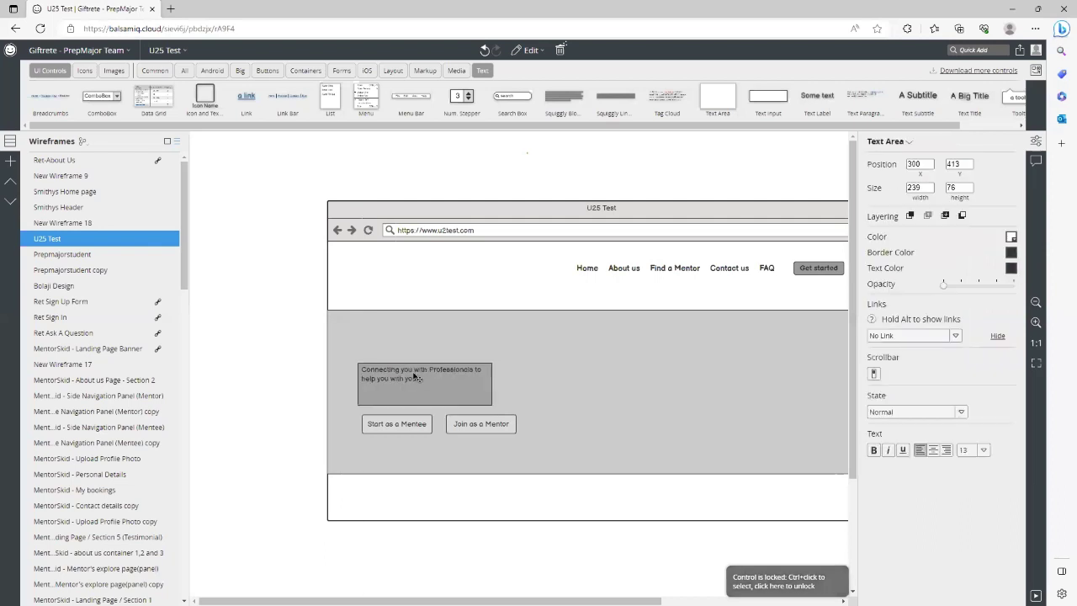
# - Format the text area as bold at font size 17 and shift it to about X 314, Y 379
pyautogui.click(983, 450)
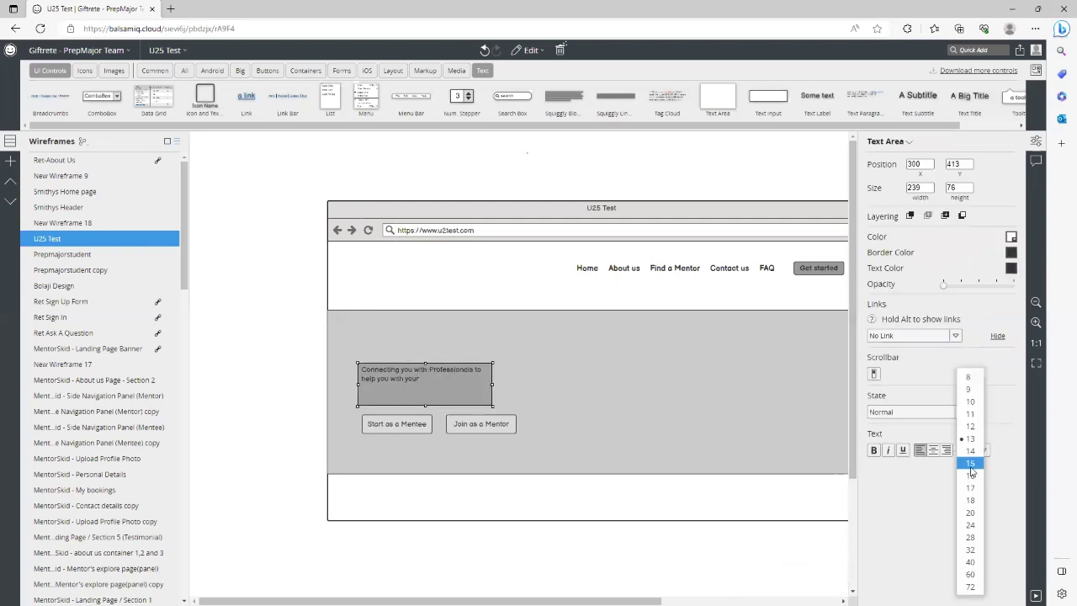
pyautogui.click(970, 488)
pyautogui.moveTo(478, 373); pyautogui.dragTo(486, 353)
pyautogui.click(875, 450)
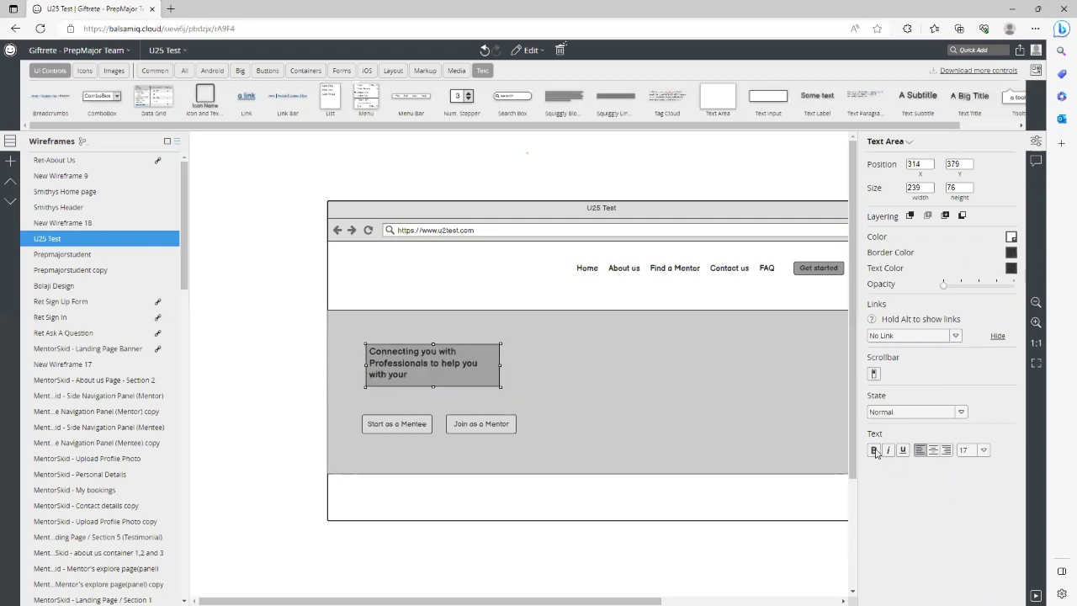
# - Change the text area's border color to the light gray that blends with the hero background
pyautogui.click(418, 377)
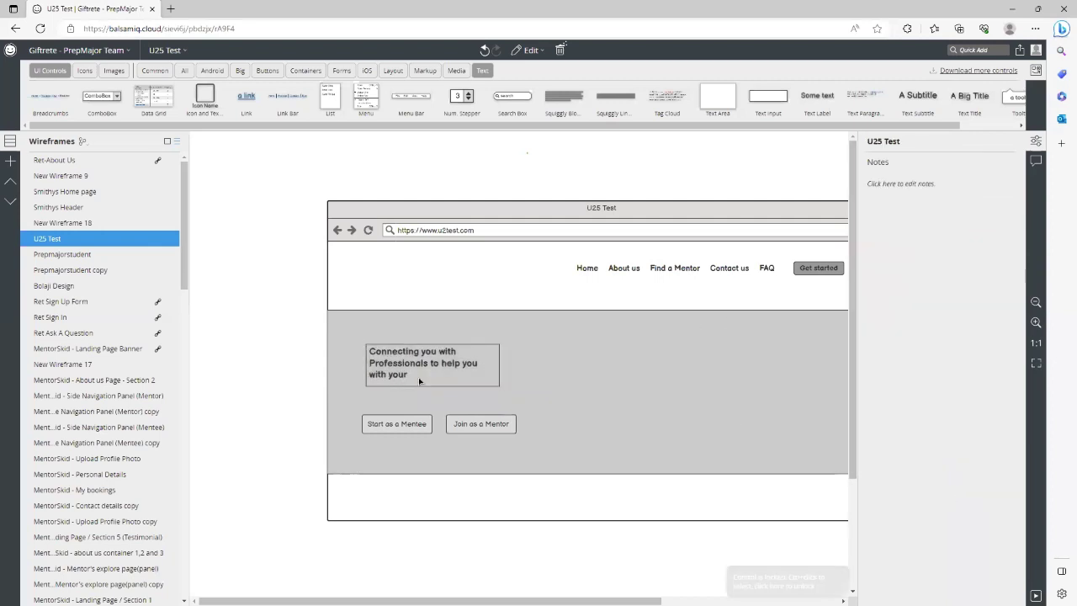
pyautogui.click(465, 380)
pyautogui.click(1013, 257)
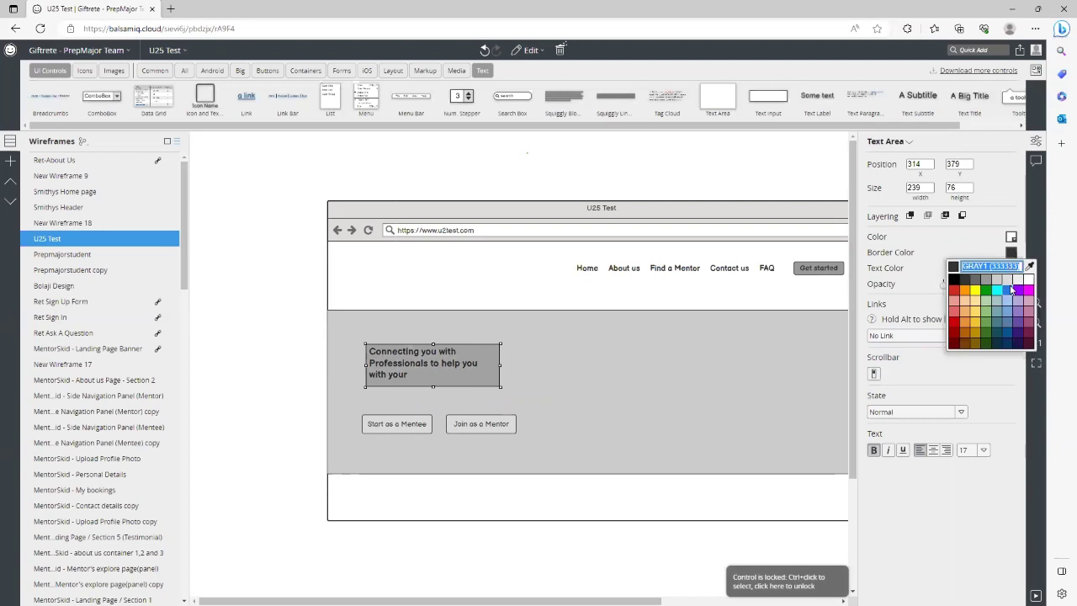
pyautogui.click(997, 282)
pyautogui.click(618, 348)
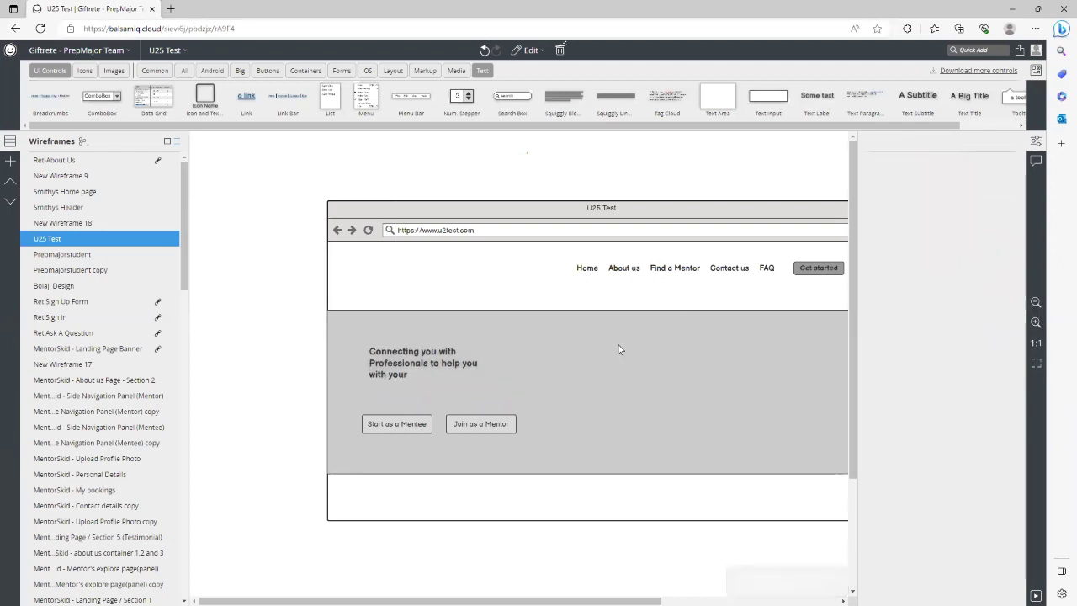
# - Set the text area's font size to 32 and enlarge its box to about 446 by 126
pyautogui.click(471, 363)
pyautogui.moveTo(501, 386); pyautogui.dragTo(526, 393)
pyautogui.click(566, 387)
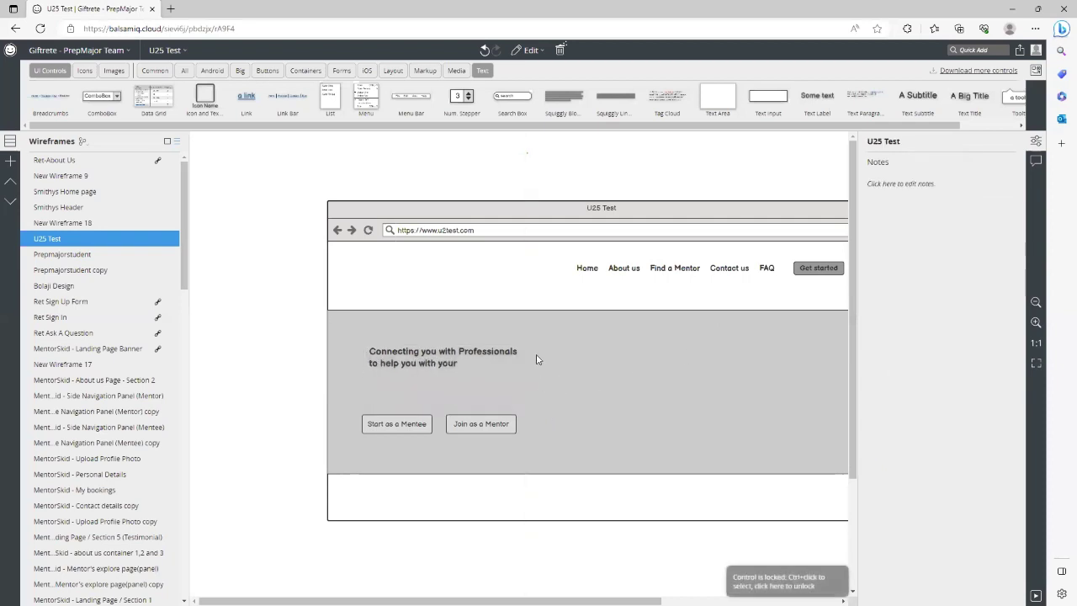
pyautogui.click(496, 356)
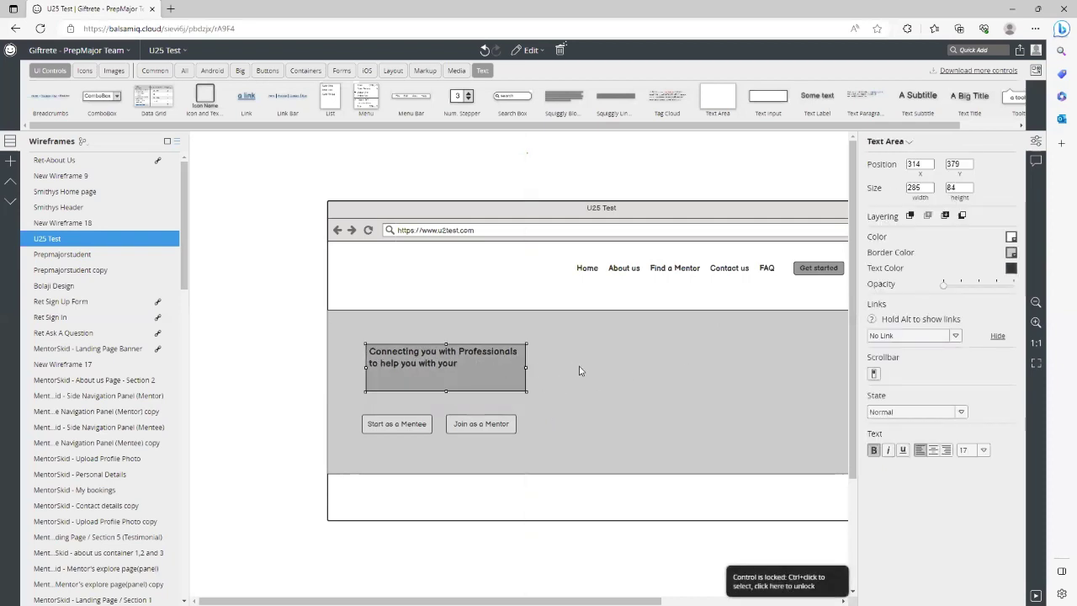
pyautogui.click(981, 451)
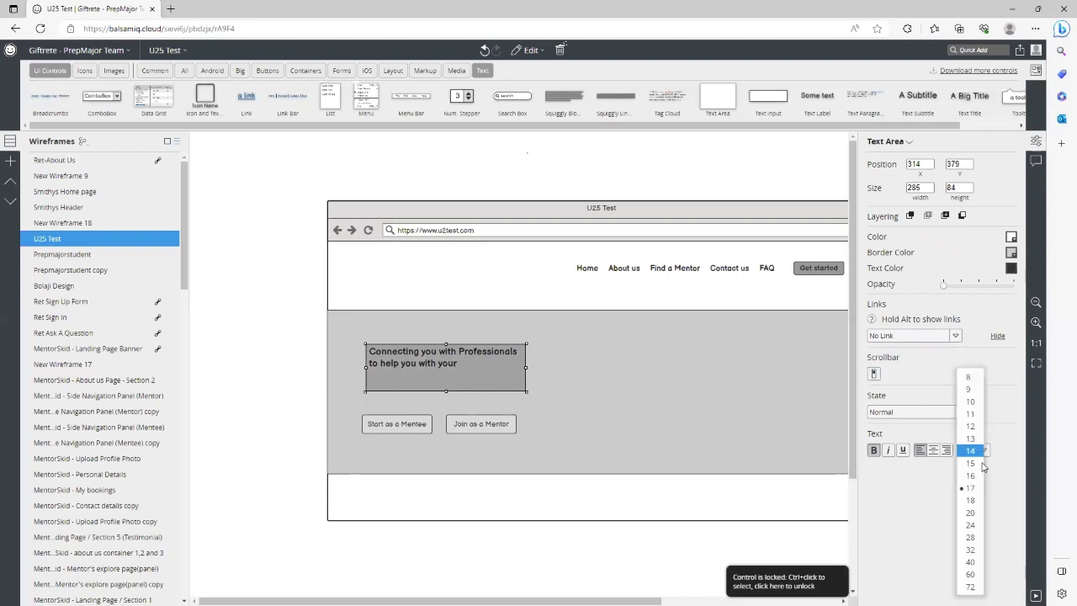
pyautogui.click(970, 545)
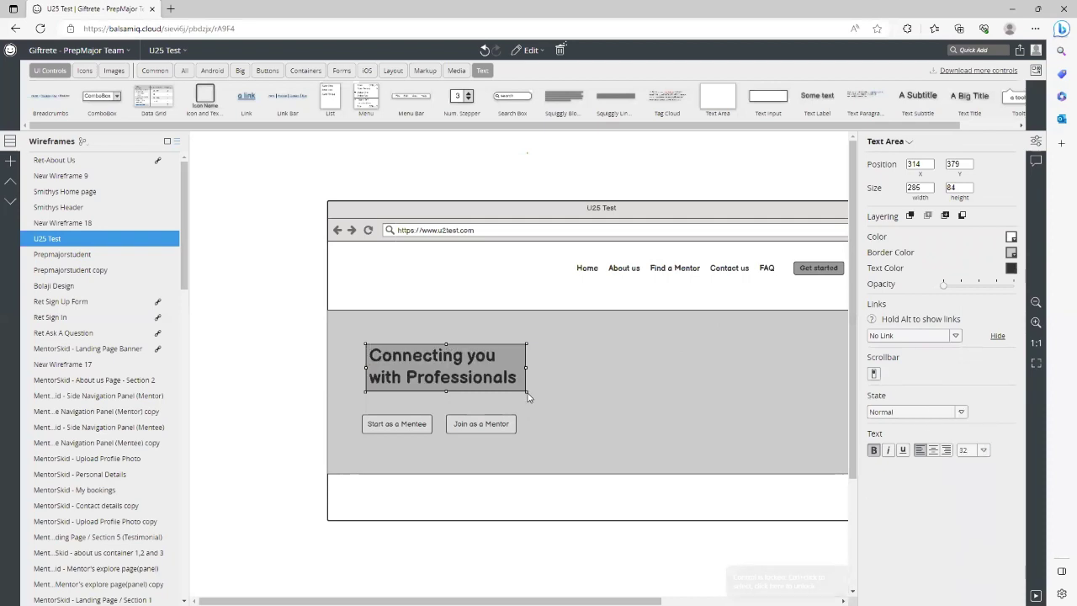
pyautogui.moveTo(526, 392); pyautogui.dragTo(616, 414)
# - Set the text area's font size to 24, narrow it to about 285 wide, and position it at about X 307, Y 363
pyautogui.click(985, 451)
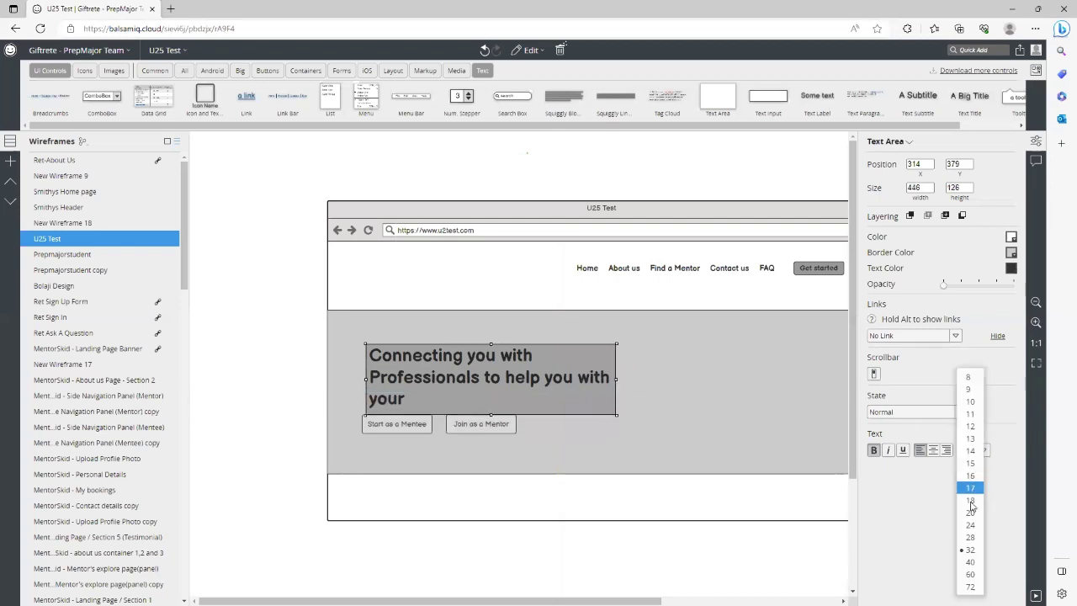
pyautogui.click(969, 522)
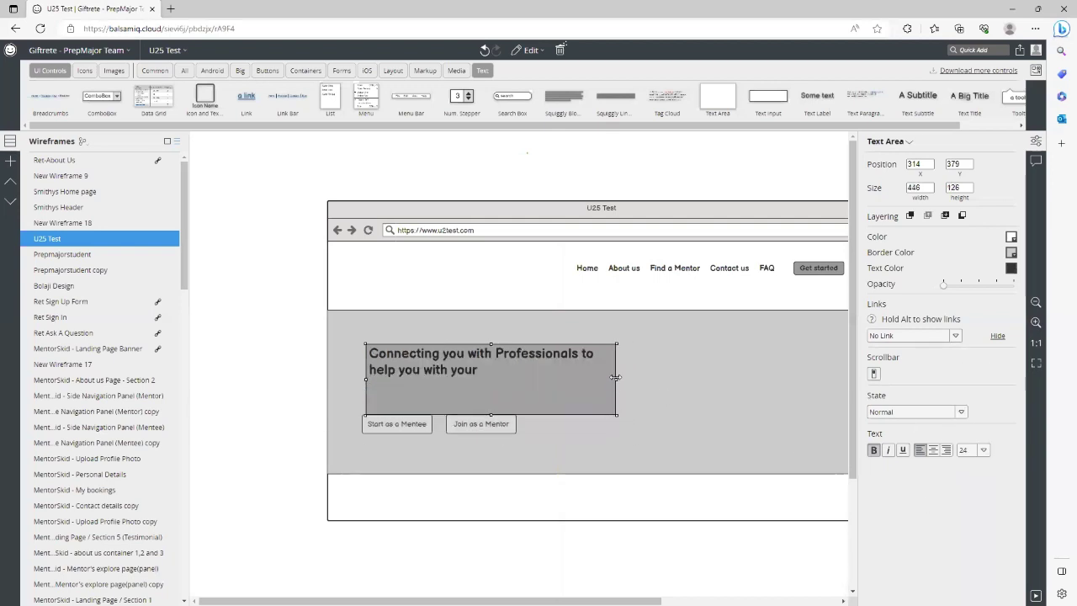
pyautogui.moveTo(616, 377); pyautogui.dragTo(491, 358)
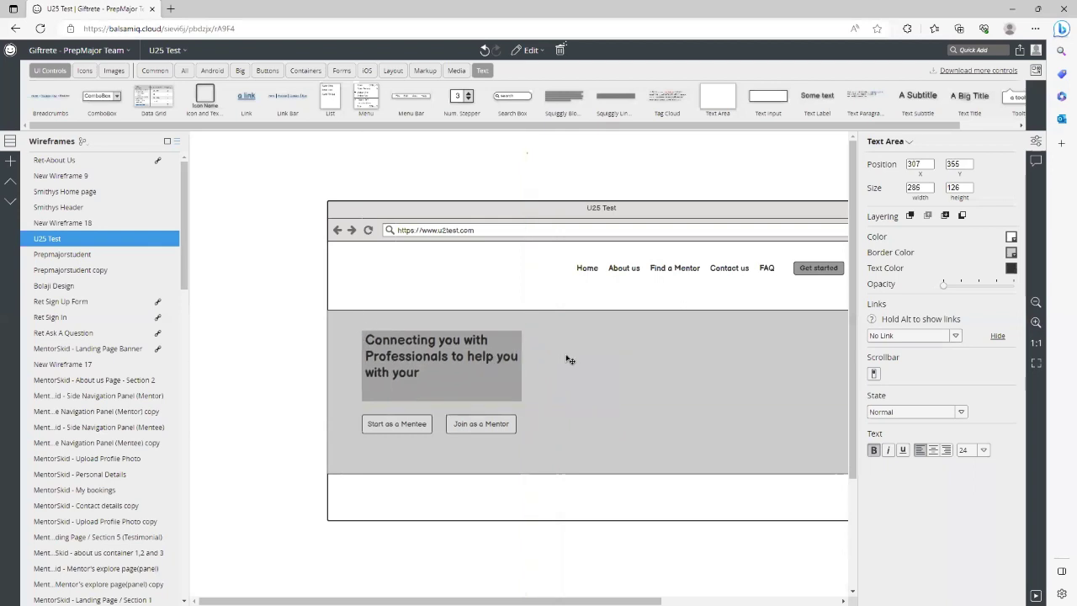
pyautogui.click(437, 401)
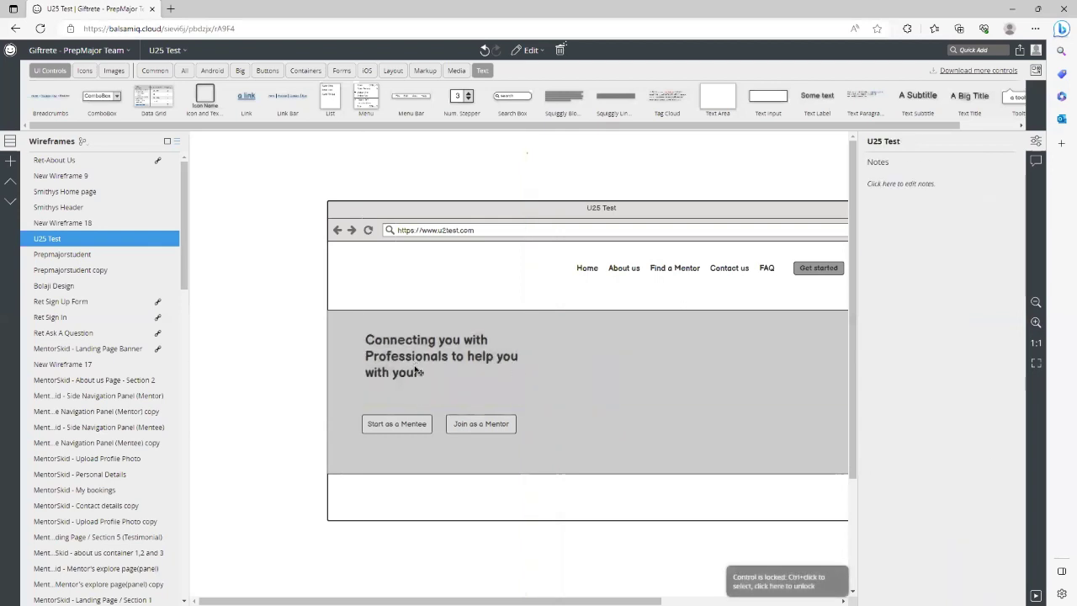
pyautogui.click(416, 371)
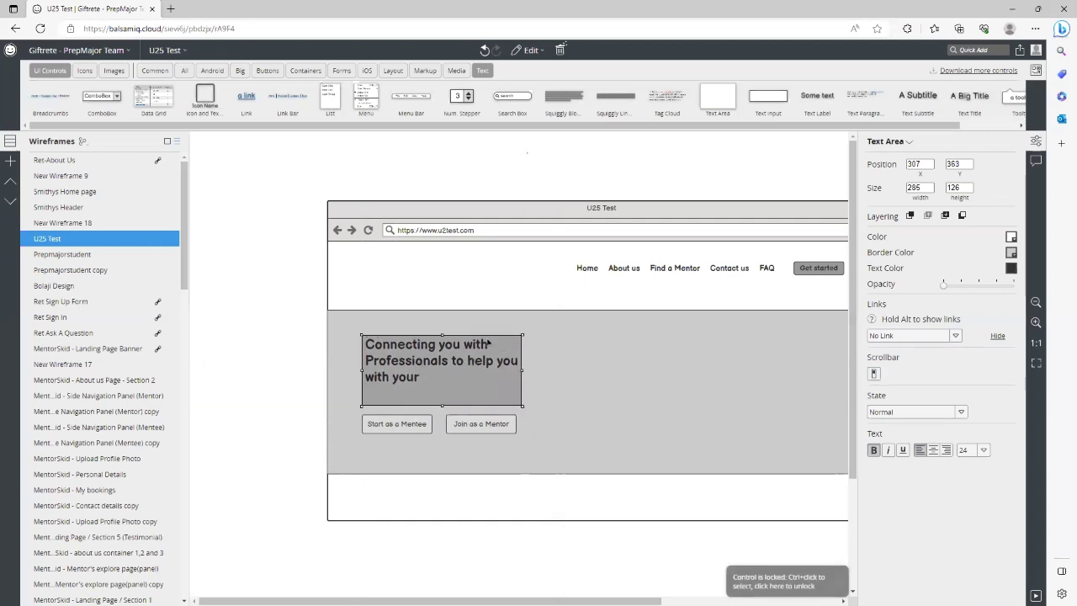
pyautogui.click(451, 350)
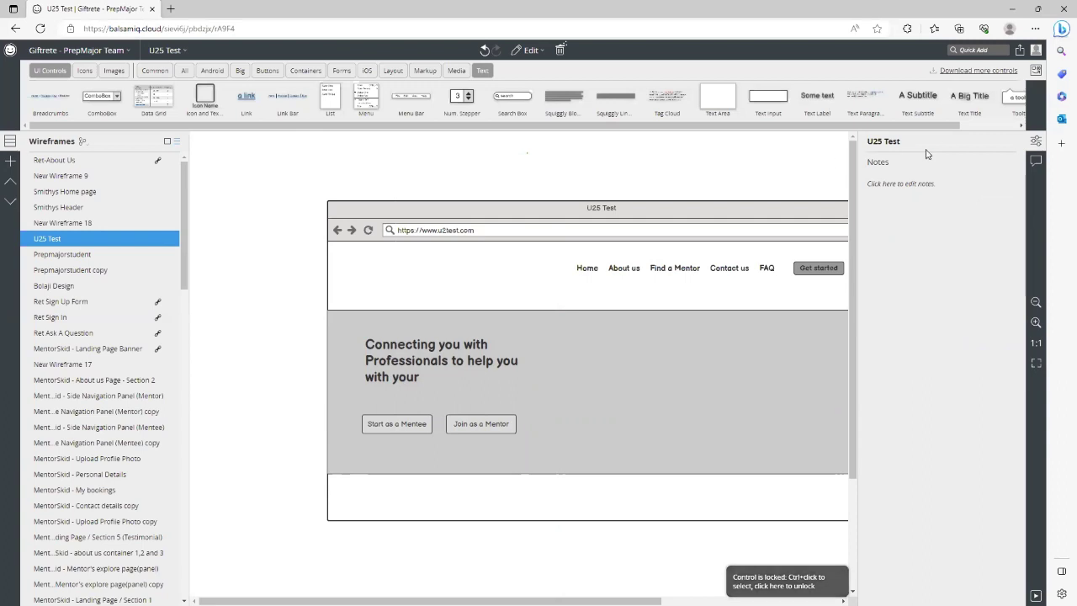
# - Add a Text Title directly below the heading text, above the Start as a Mentee button, reading "CV Reviews"
pyautogui.moveTo(963, 99); pyautogui.dragTo(421, 397)
pyautogui.doubleClick(438, 402)
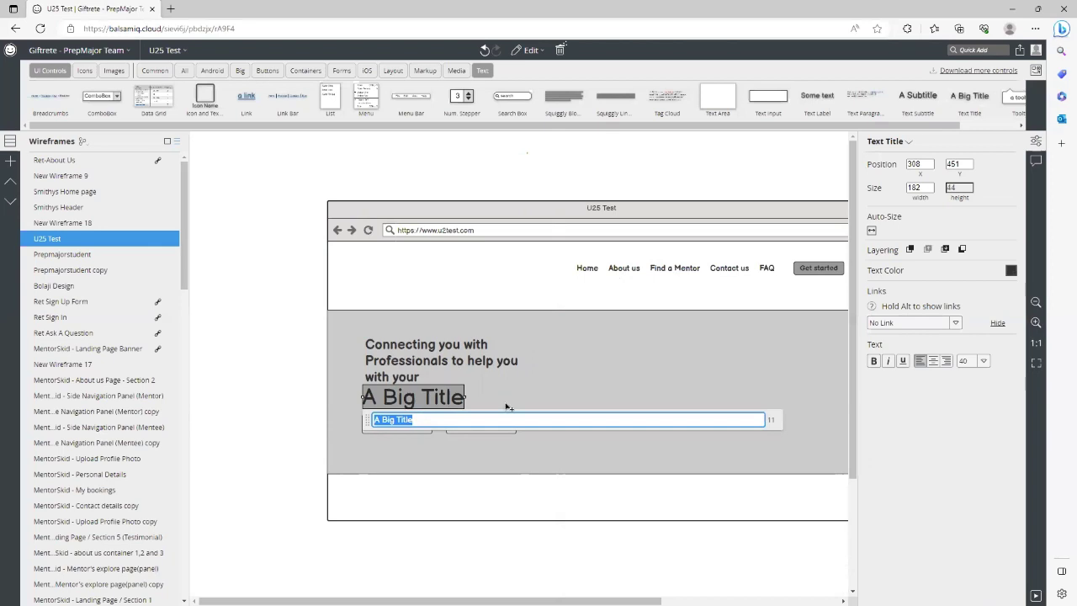
pyautogui.write('CV Rev')
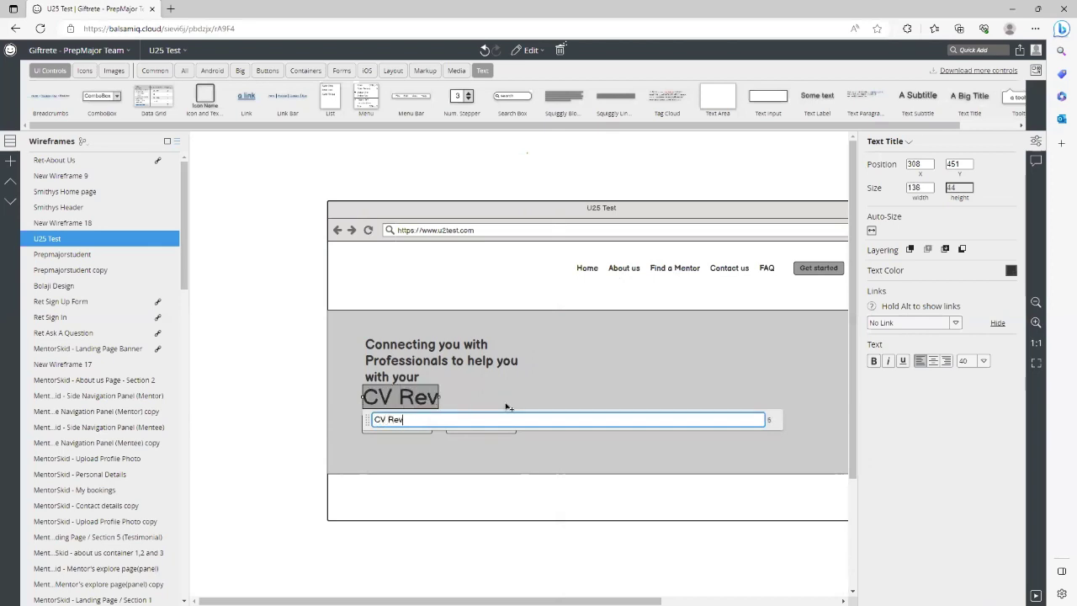
pyautogui.write('iews')
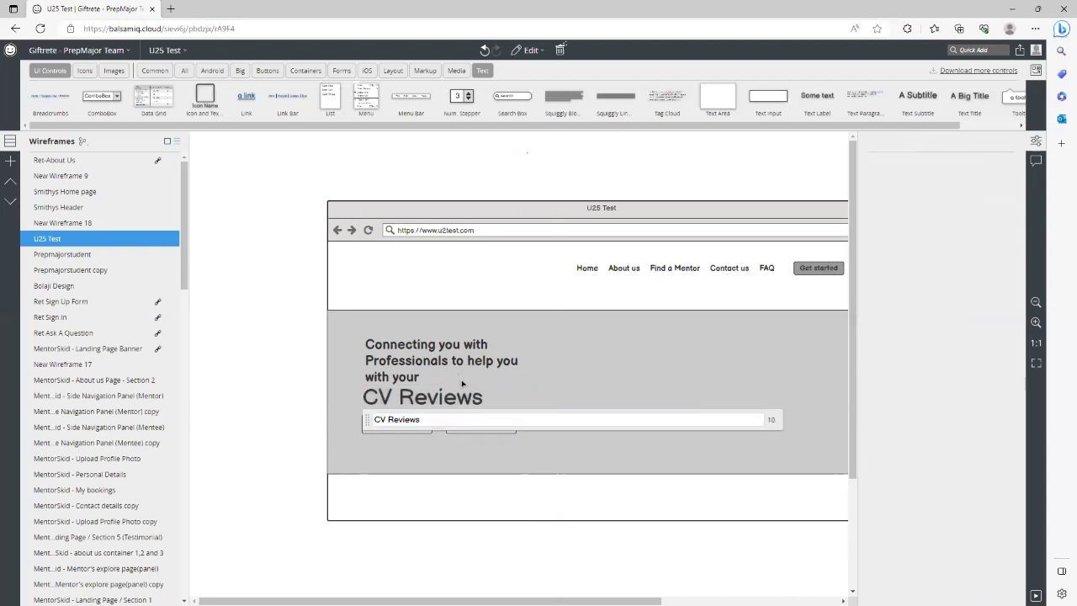
# - Set the "CV Reviews" title's font size to 24
pyautogui.click(465, 399)
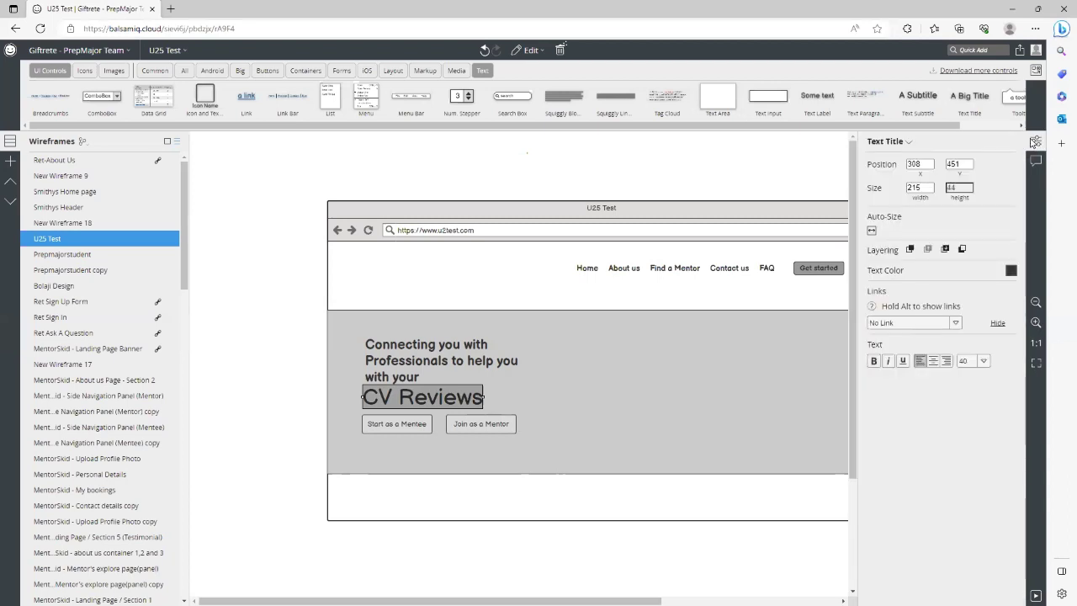
pyautogui.click(983, 361)
pyautogui.click(970, 527)
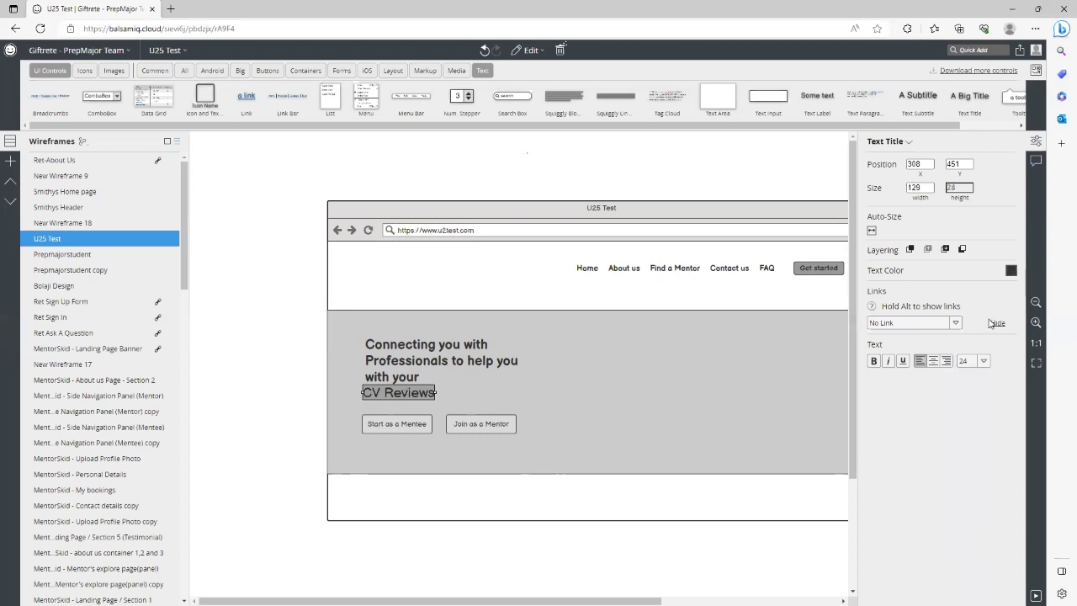
# - Set the "CV Reviews" title's font size to 28 and move it to about X 307, Y 457
pyautogui.click(984, 361)
pyautogui.click(971, 534)
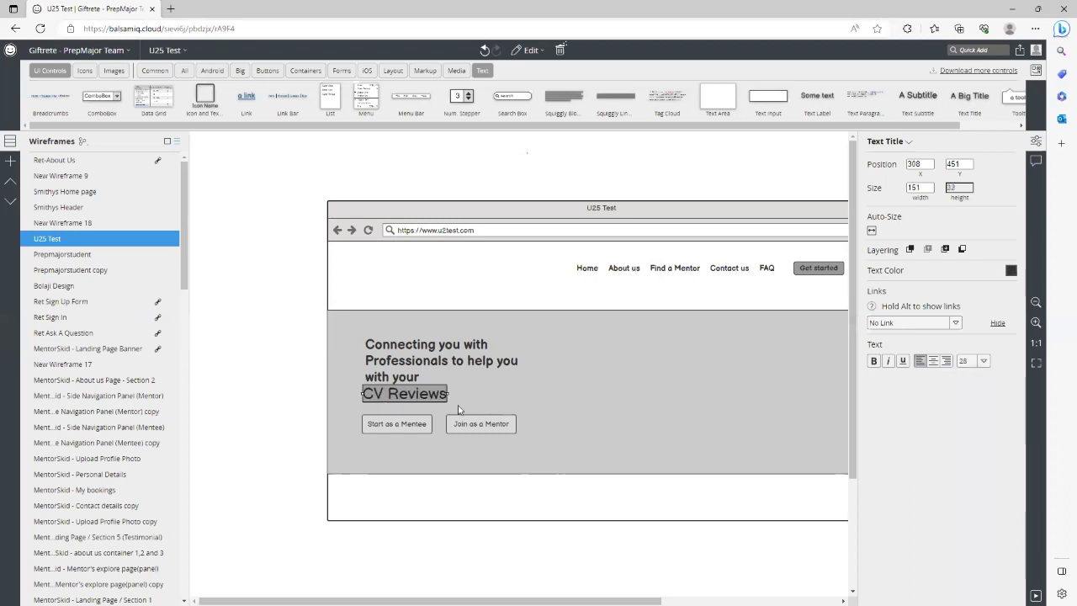
pyautogui.moveTo(432, 400); pyautogui.dragTo(431, 404)
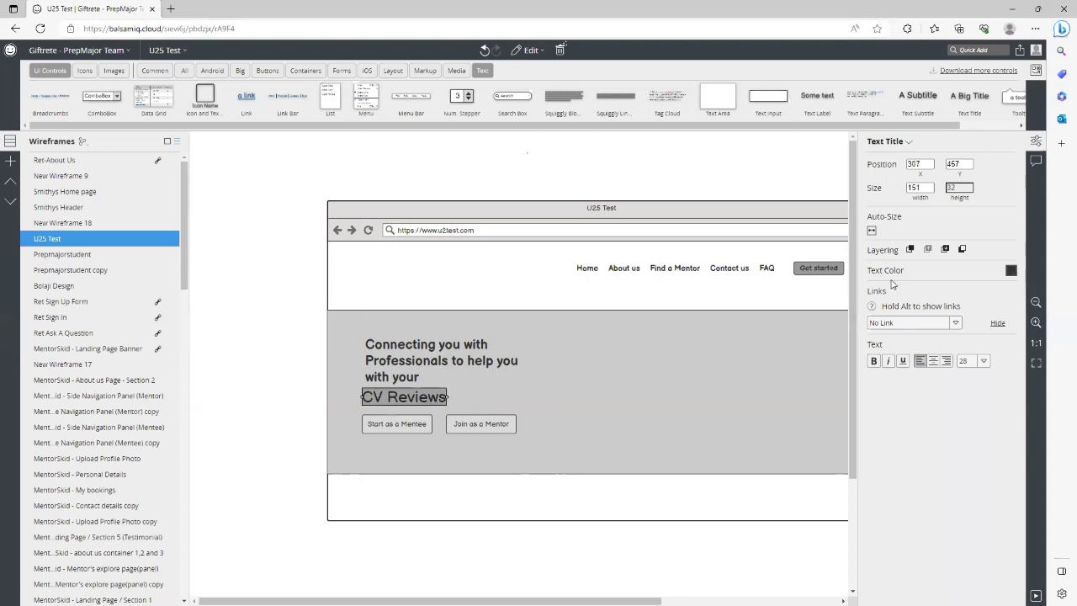
pyautogui.click(558, 410)
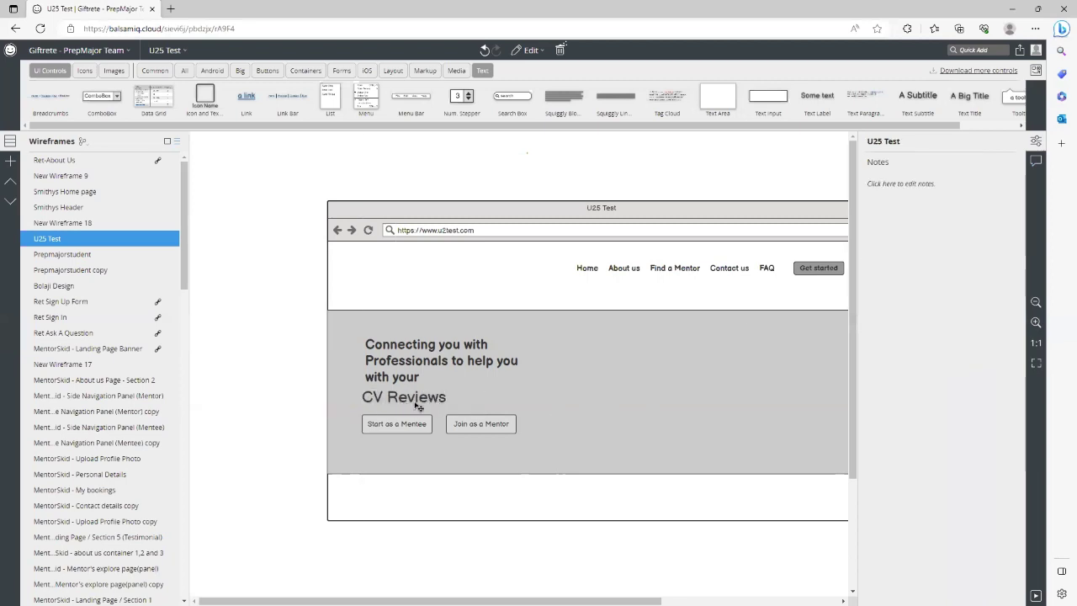
# - Delete the "CV Reviews" text title above the buttons
pyautogui.click(418, 405)
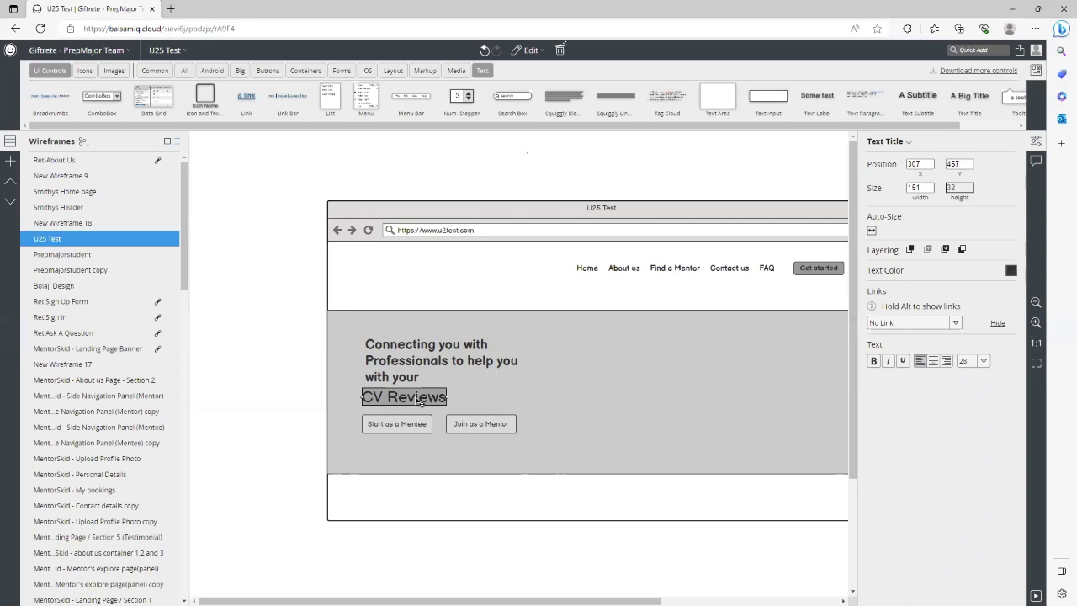
pyautogui.press('Delete')
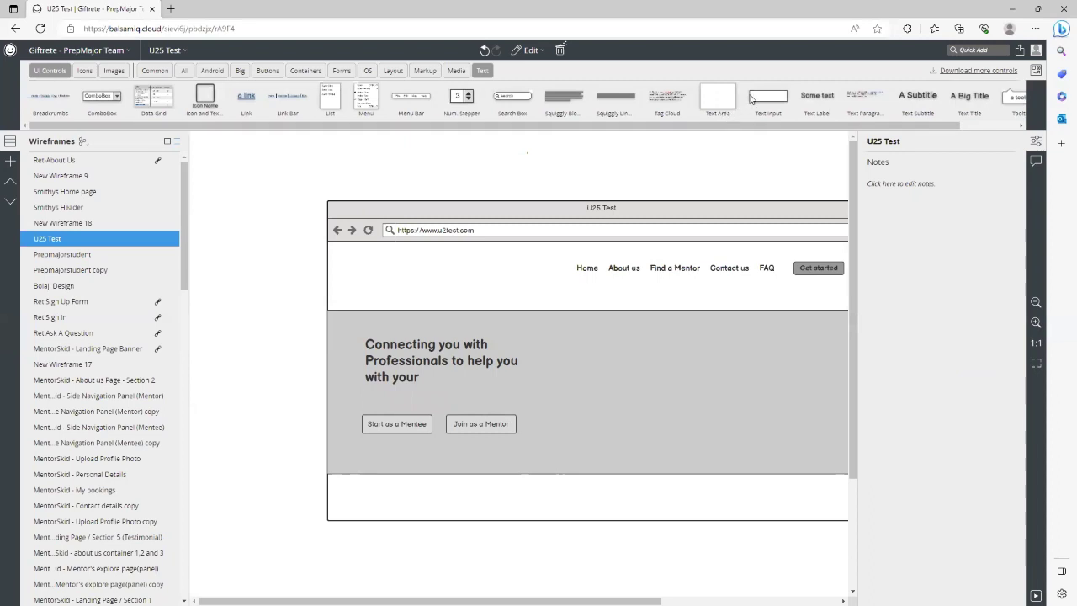
pyautogui.moveTo(727, 102); pyautogui.dragTo(435, 391)
pyautogui.click(390, 377)
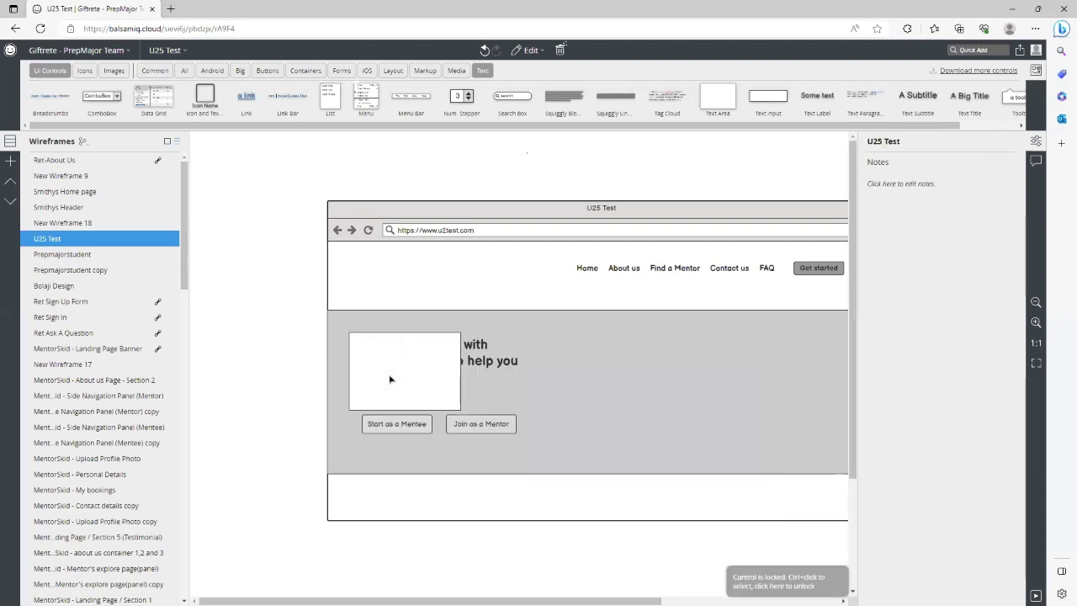
pyautogui.press('Delete')
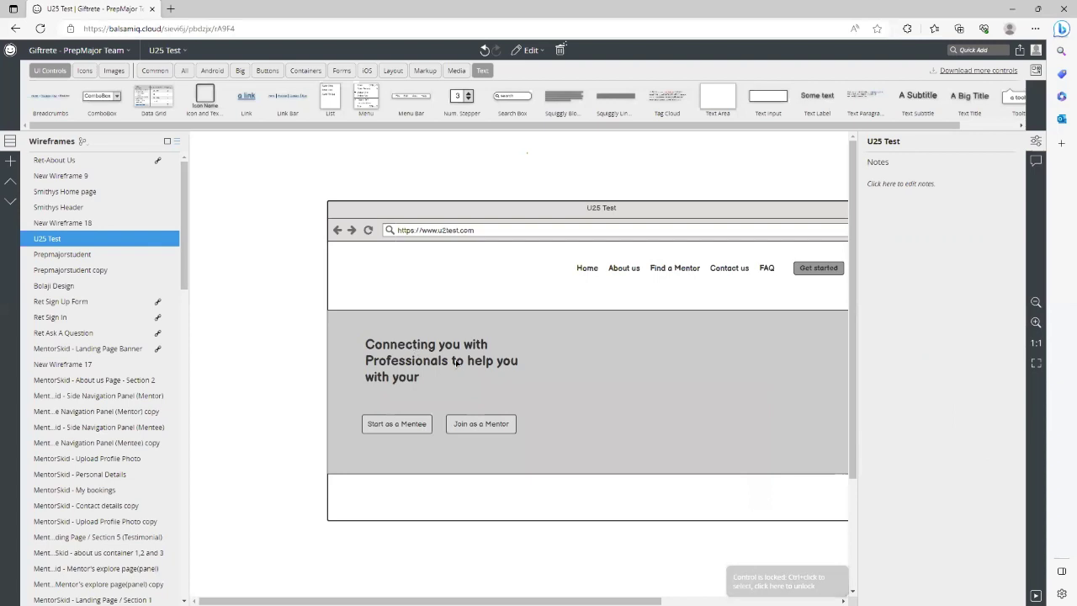
# - Reduce the headline text area's height to about 99 so it ends just below its last line
pyautogui.click(496, 347)
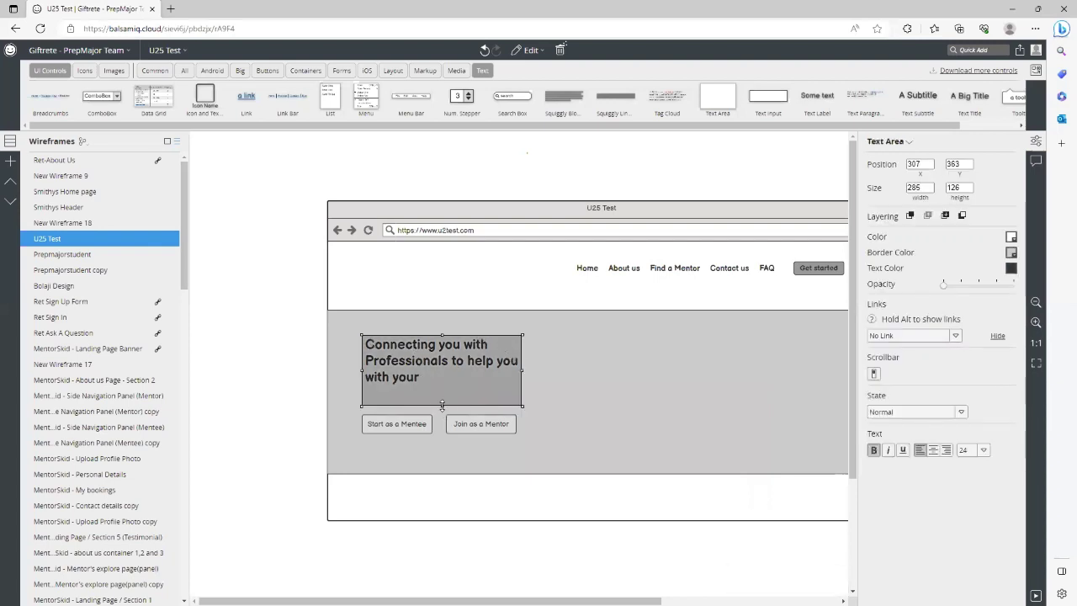
pyautogui.moveTo(442, 407); pyautogui.dragTo(442, 391)
pyautogui.click(593, 381)
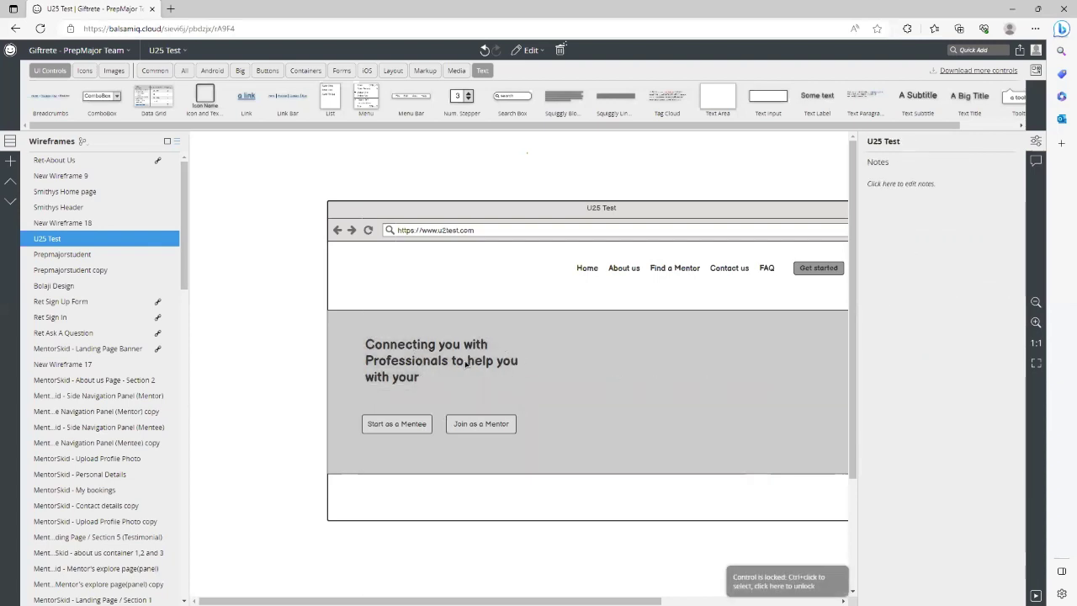
# - Duplicate the headline text area to about X 737, Y 392 and change the copy's text to "CV Reviews"
pyautogui.click(472, 368)
pyautogui.moveTo(446, 360); pyautogui.dragTo(686, 376)
pyautogui.doubleClick(671, 376)
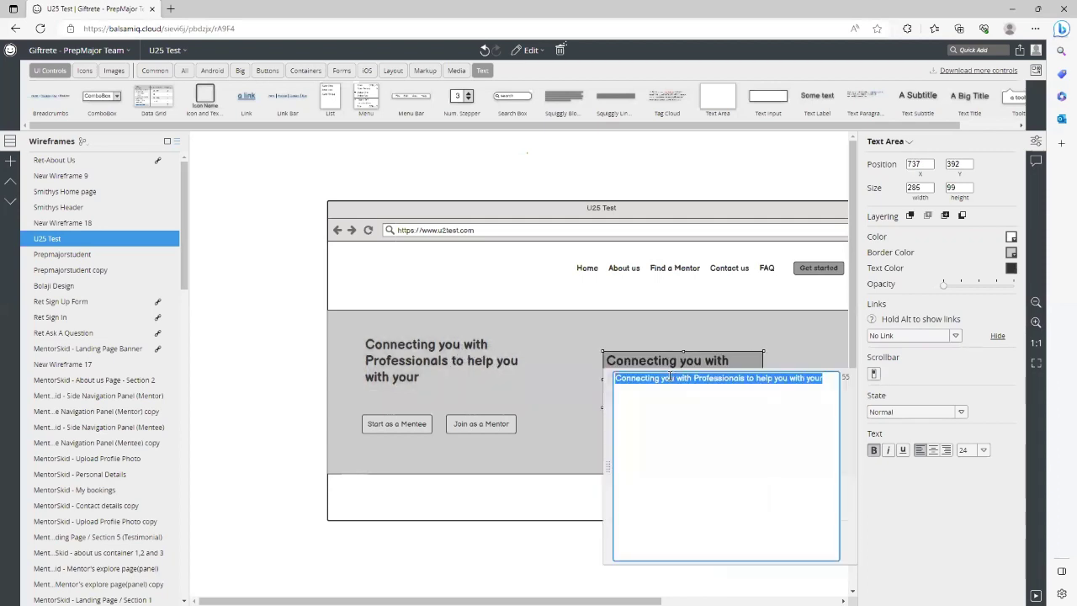
pyautogui.write('CV reviews')
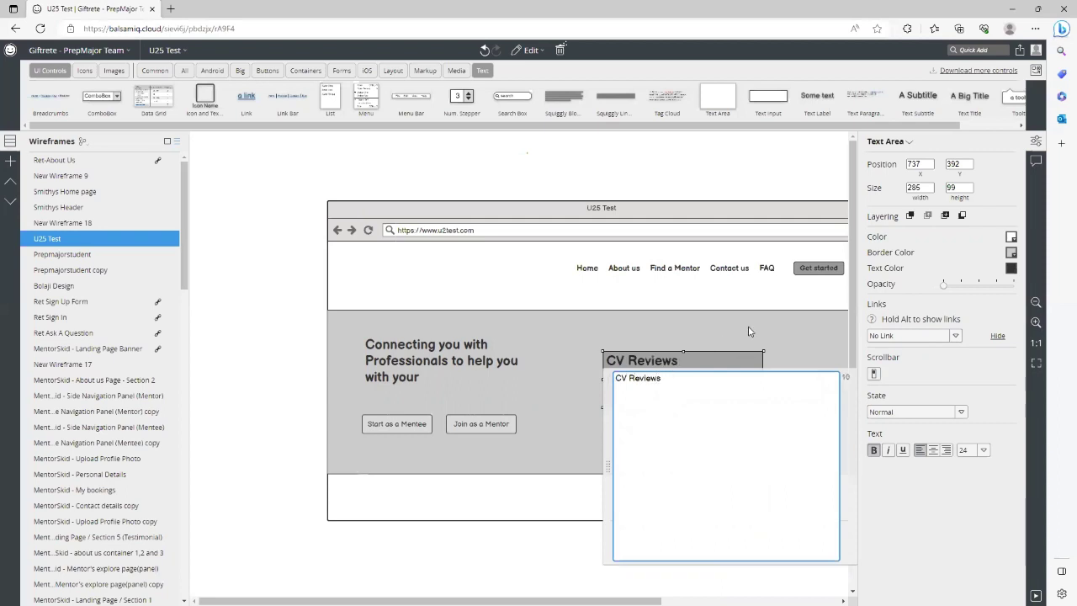
pyautogui.click(728, 356)
pyautogui.click(692, 369)
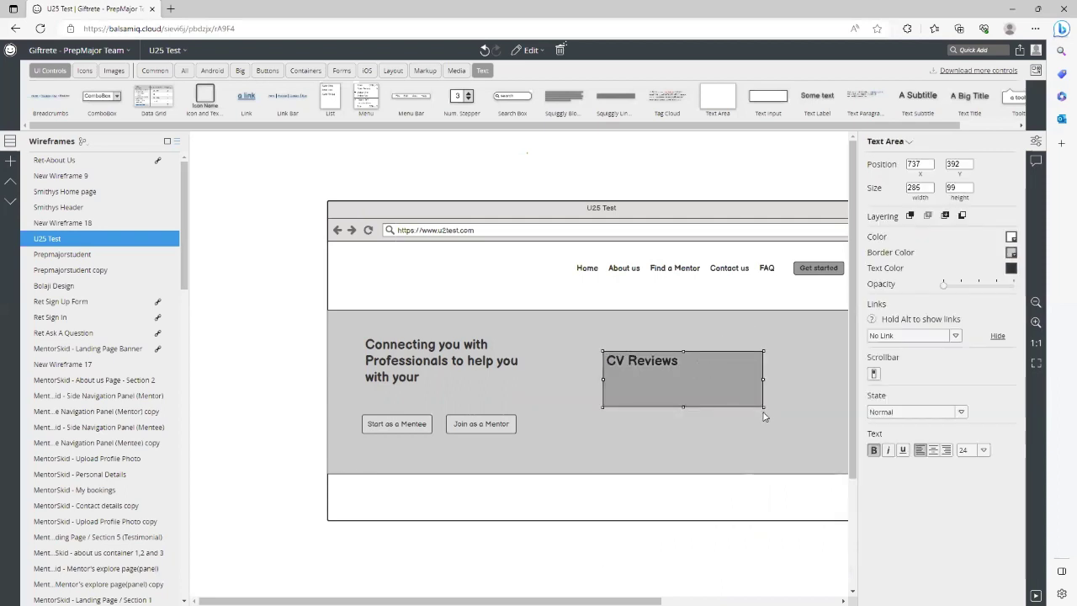
# - Shrink the "CV Reviews" text area to about 148 by 34 and give it a dark gray fill and border
pyautogui.moveTo(764, 408); pyautogui.dragTo(688, 372)
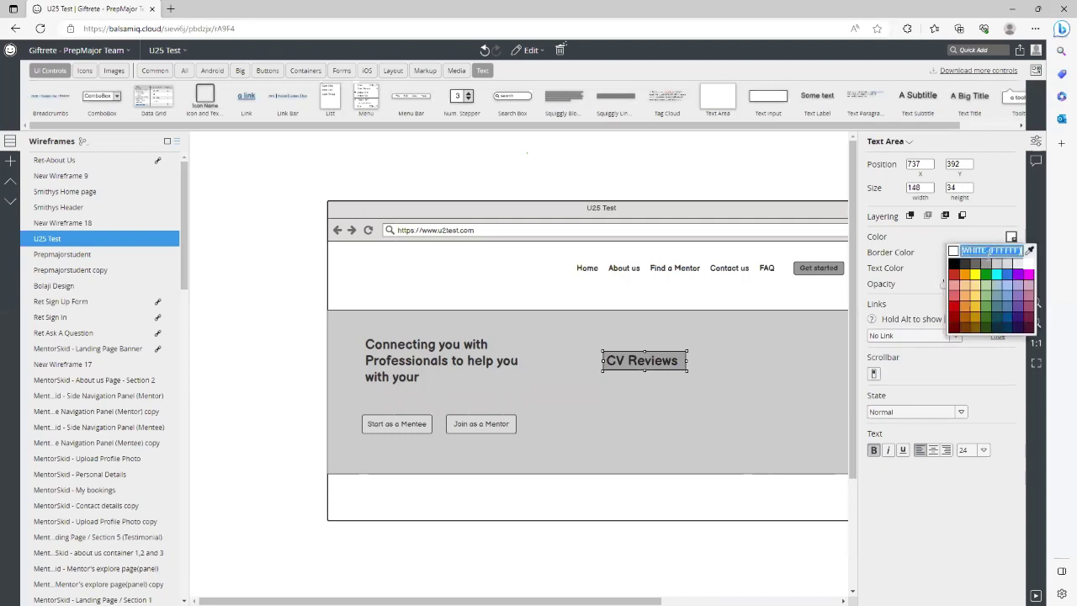
pyautogui.click(971, 266)
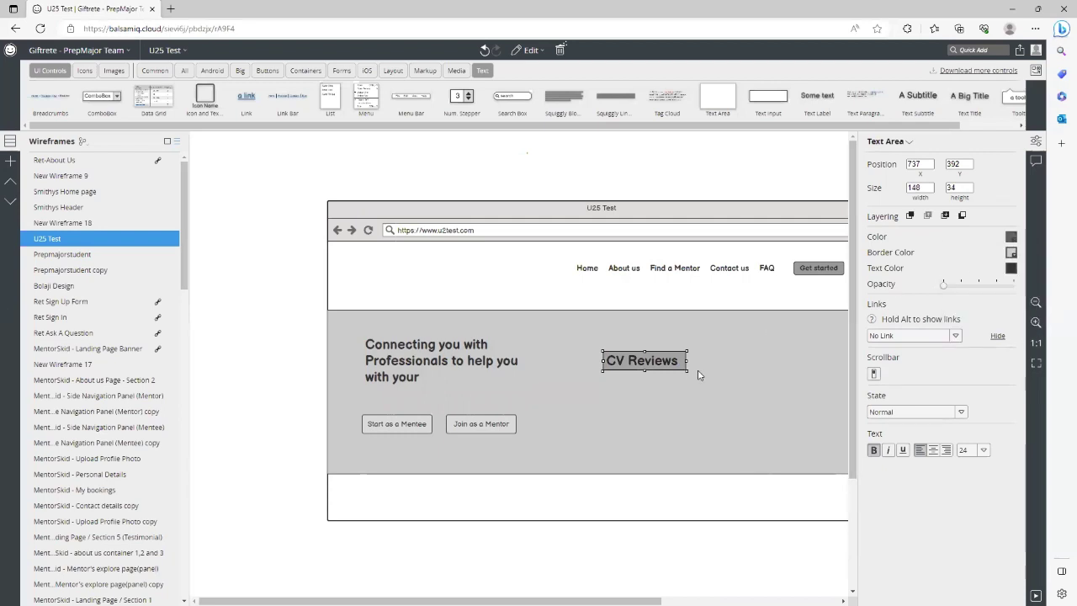
pyautogui.click(676, 387)
pyautogui.click(669, 364)
pyautogui.click(1010, 255)
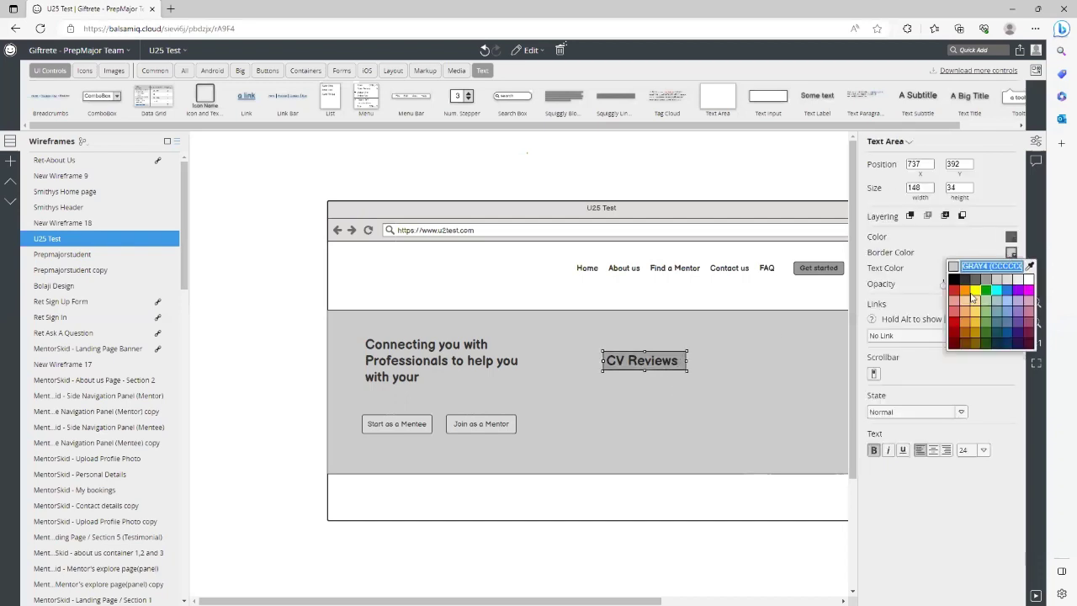
pyautogui.click(968, 283)
pyautogui.click(661, 394)
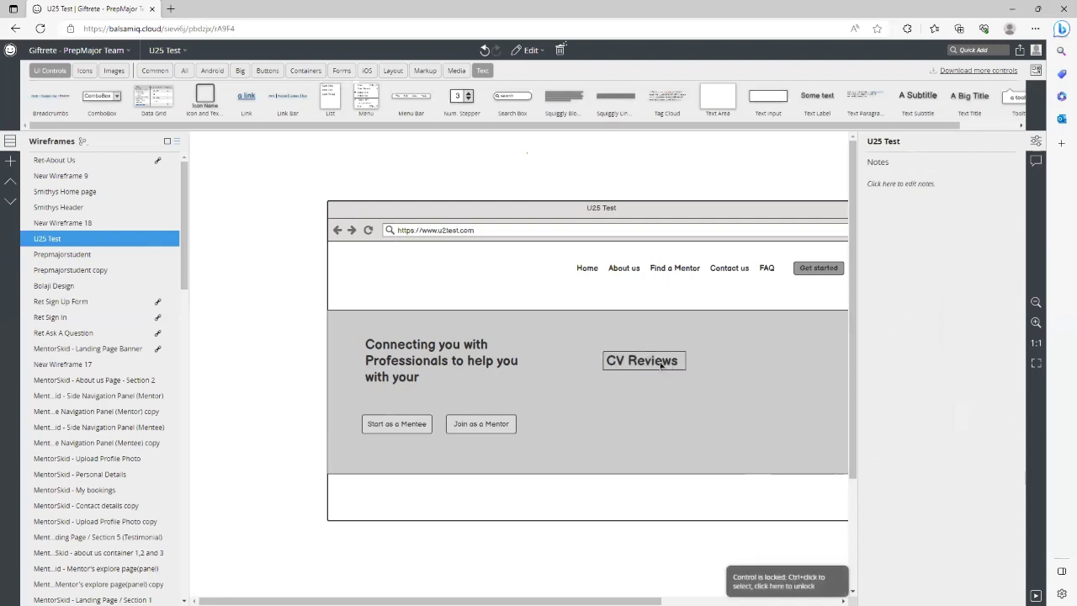
# - Move the "CV Reviews" box under the headline at about X 307, Y 458, and nudge the headline slightly up
pyautogui.moveTo(671, 364); pyautogui.dragTo(436, 405)
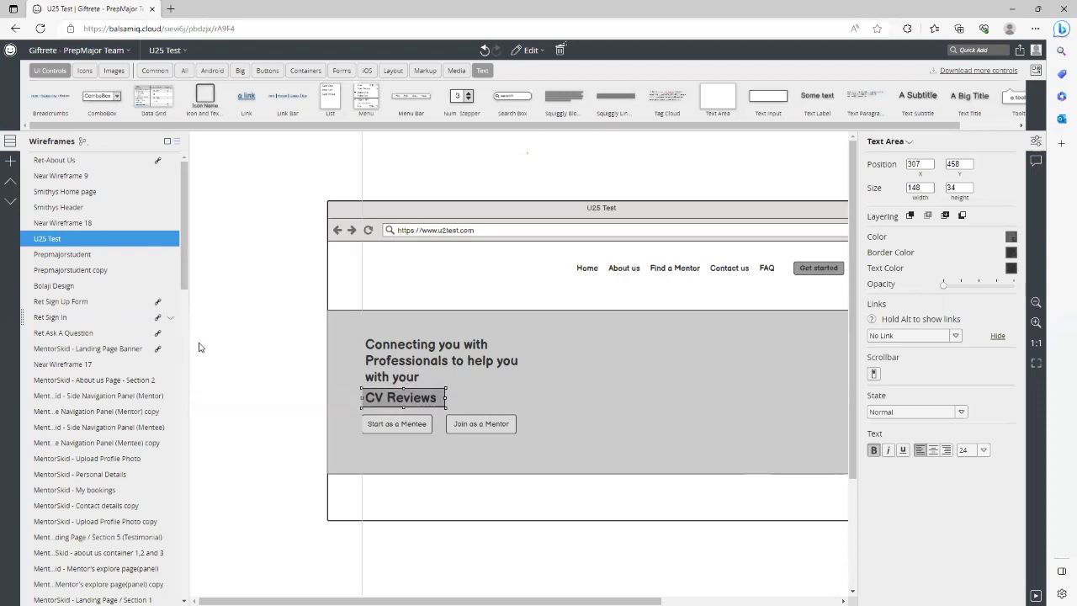
pyautogui.click(272, 347)
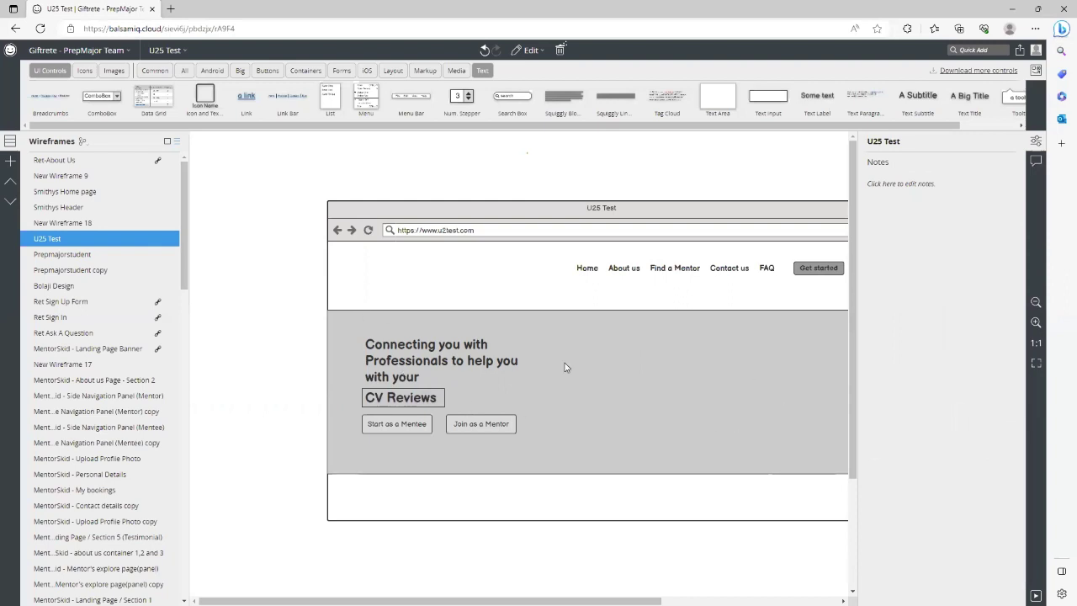
pyautogui.moveTo(442, 362); pyautogui.dragTo(445, 360)
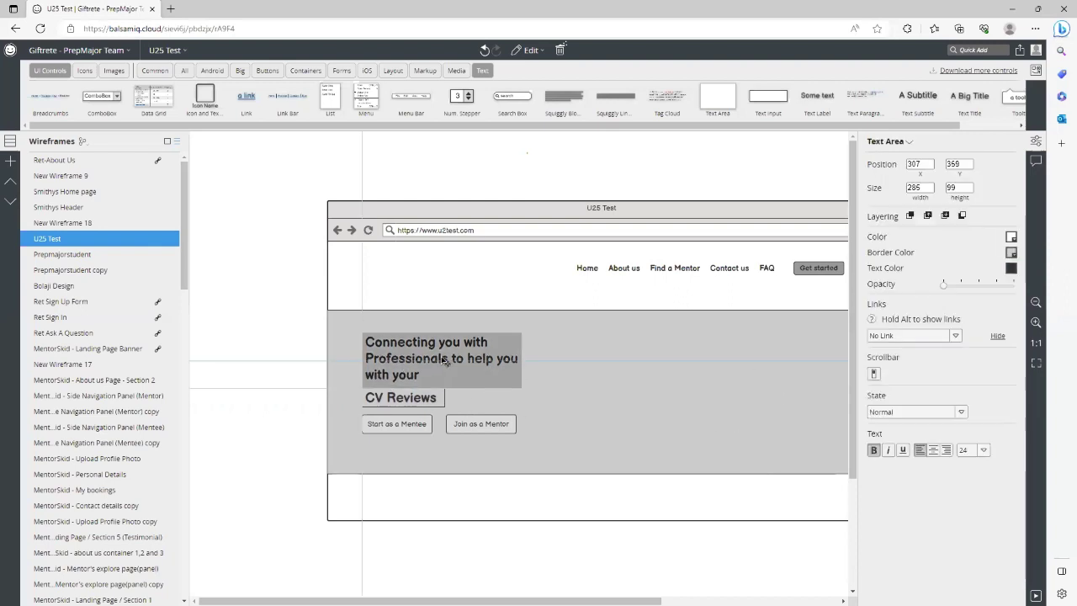
pyautogui.click(253, 333)
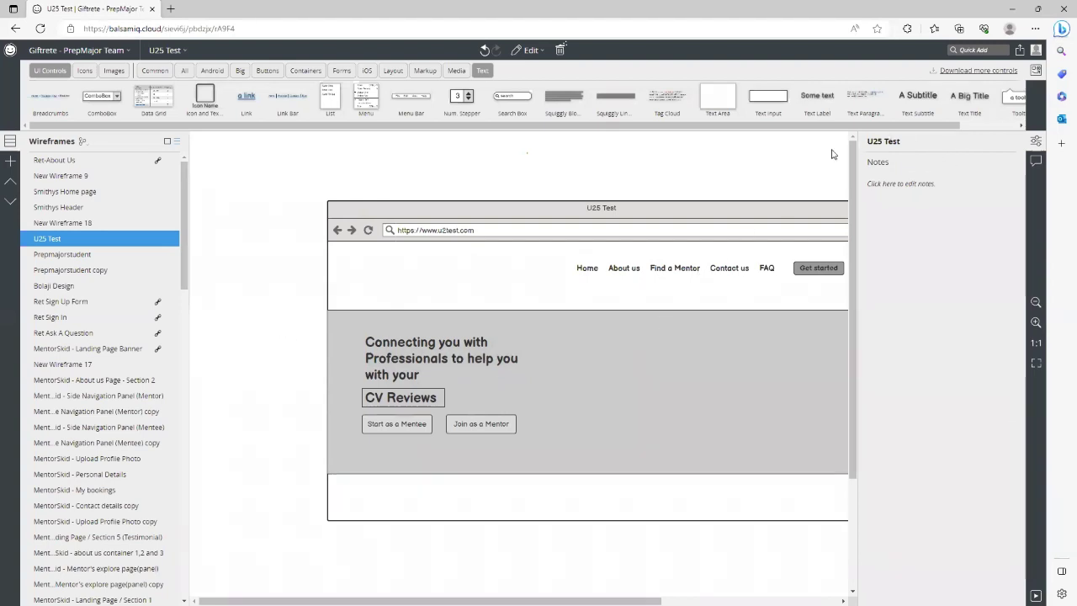
pyautogui.click(1036, 141)
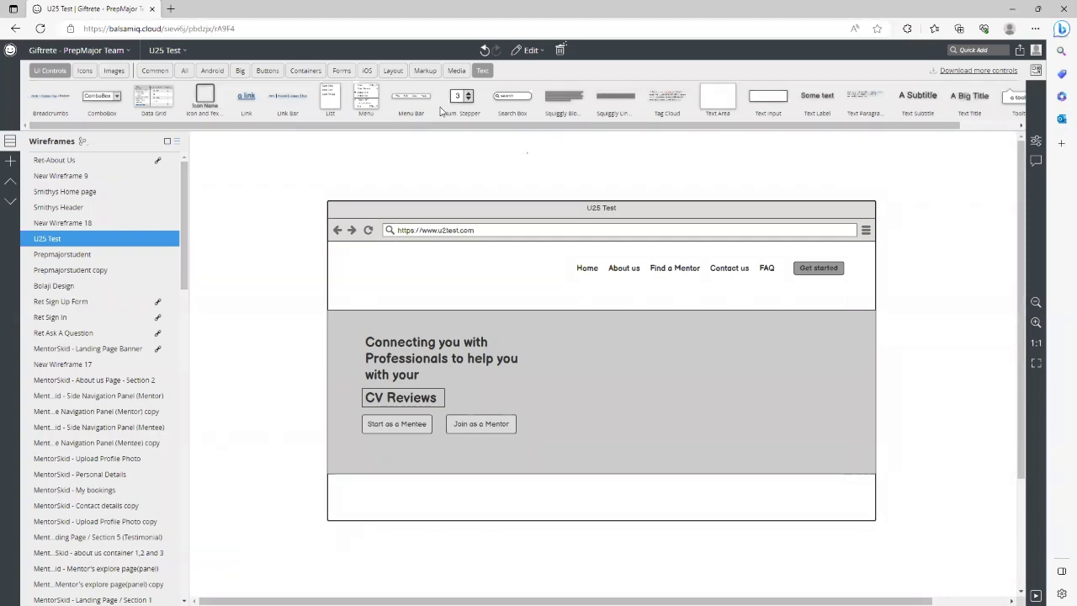
pyautogui.click(275, 74)
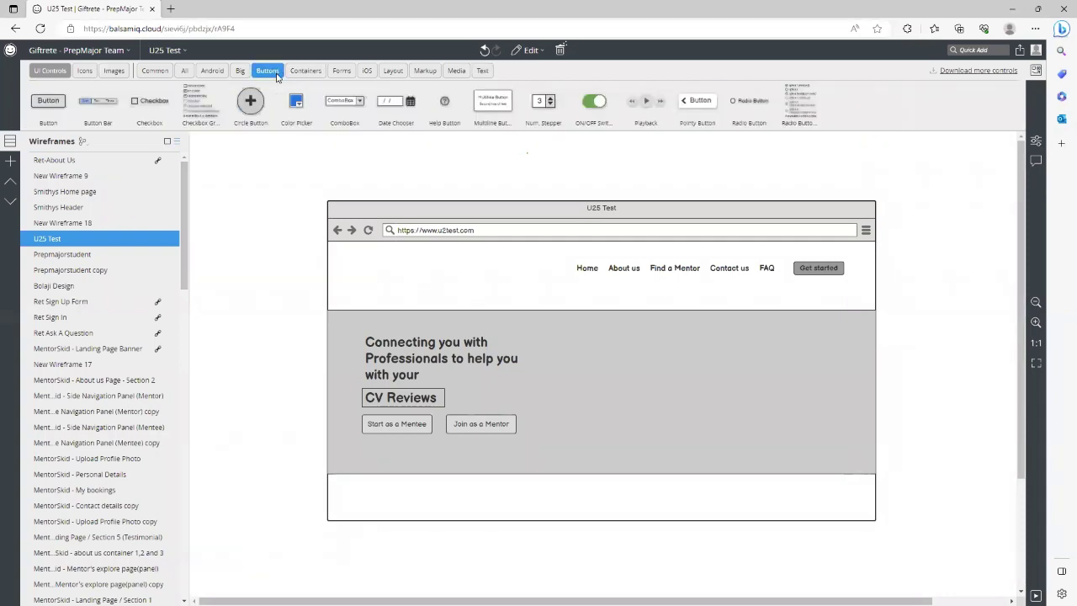
pyautogui.click(212, 72)
pyautogui.click(120, 72)
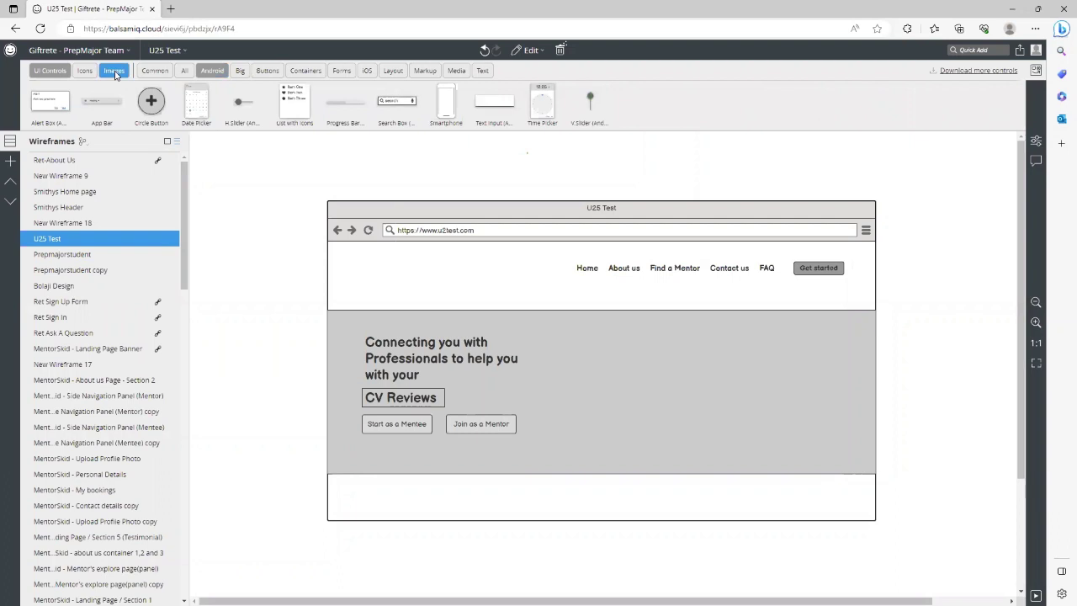
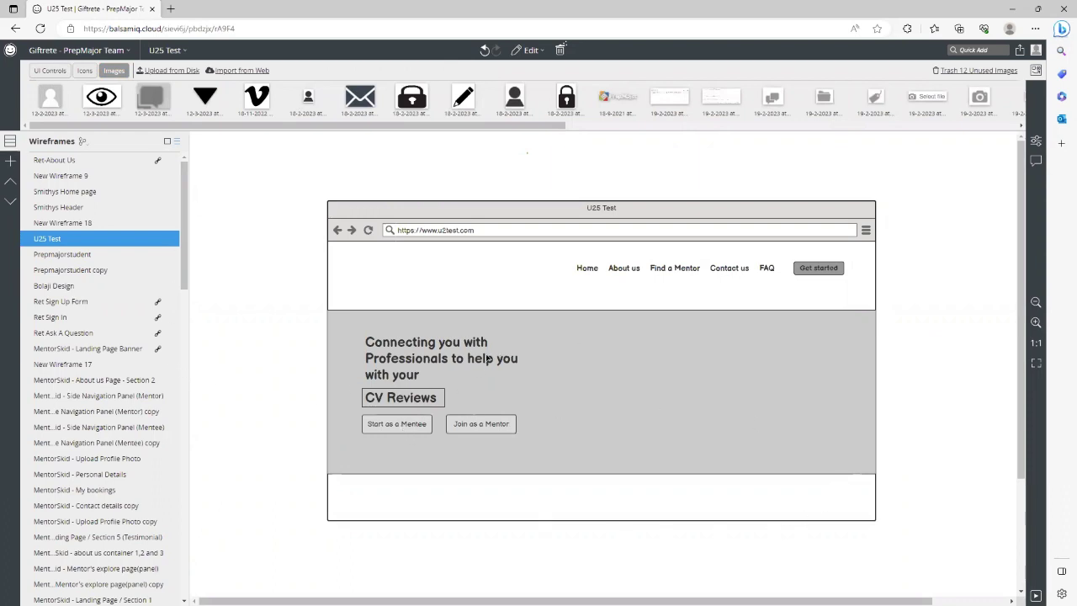
# - Find the Arrow control with an "arrow" search, add it to the wireframe, and place it over the headline's right part
pyautogui.click(978, 49)
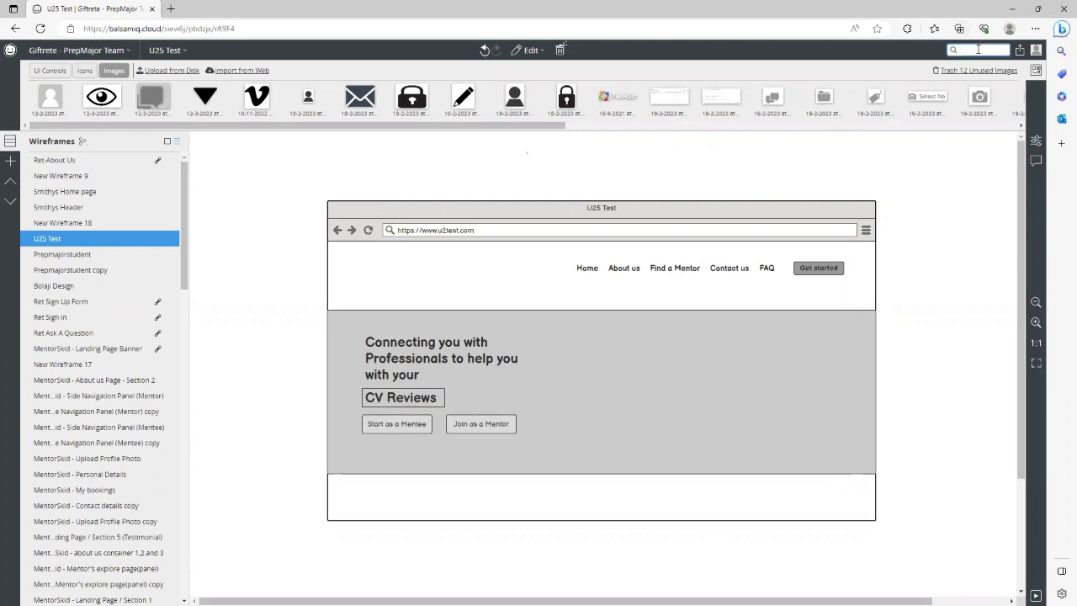
pyautogui.write('arrow')
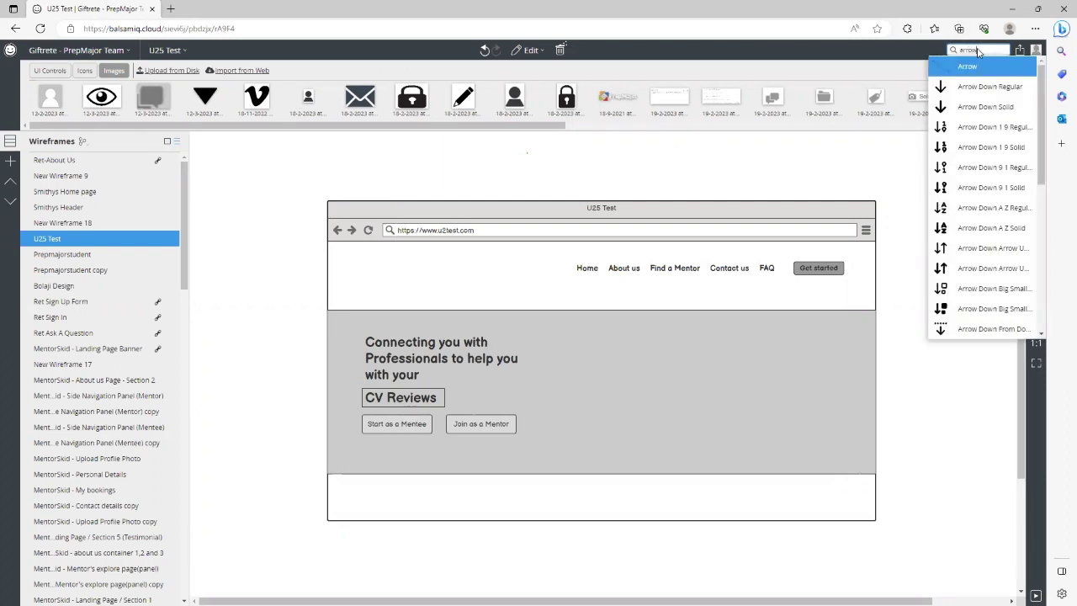
pyautogui.click(979, 65)
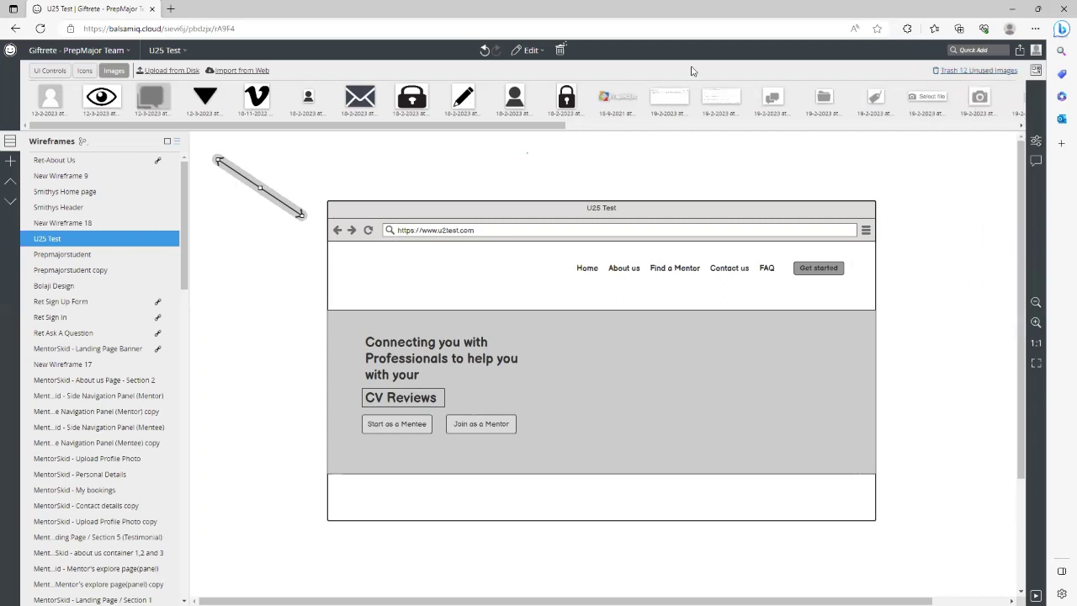
pyautogui.moveTo(271, 197); pyautogui.dragTo(534, 365)
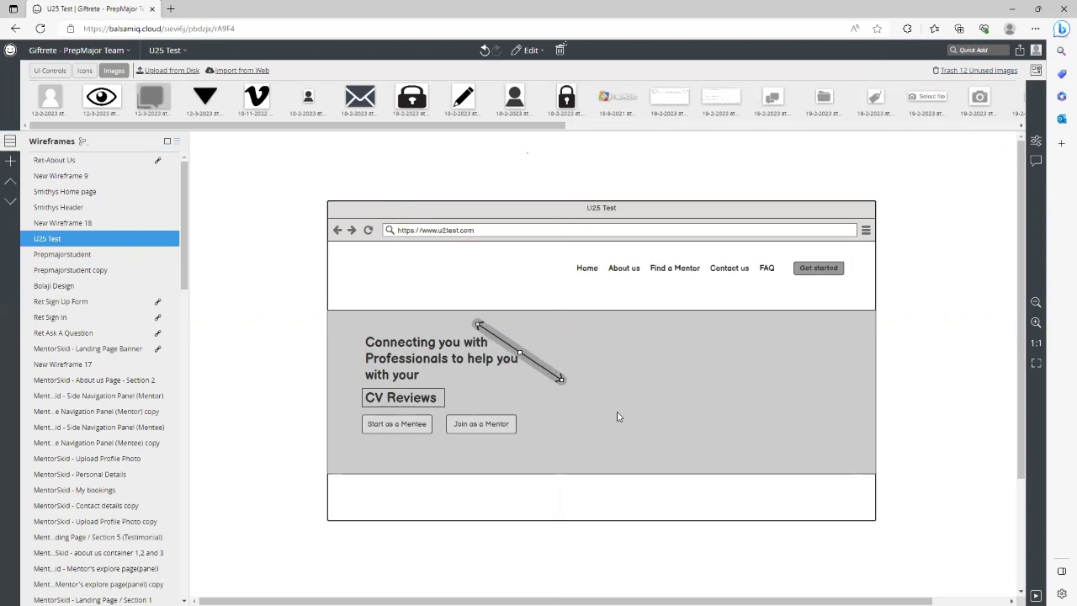
# - Reshape the arrow into a shallow, nearly horizontal arc about 151 wide just above the headline
pyautogui.moveTo(558, 368); pyautogui.dragTo(461, 328)
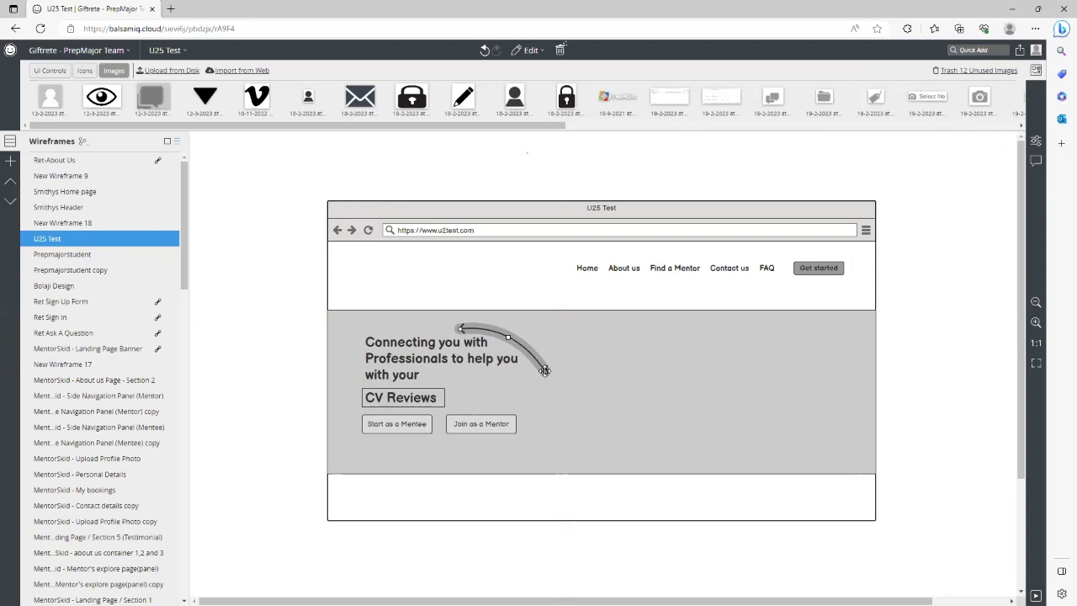
pyautogui.moveTo(545, 371); pyautogui.dragTo(534, 321)
pyautogui.moveTo(455, 329); pyautogui.dragTo(449, 331)
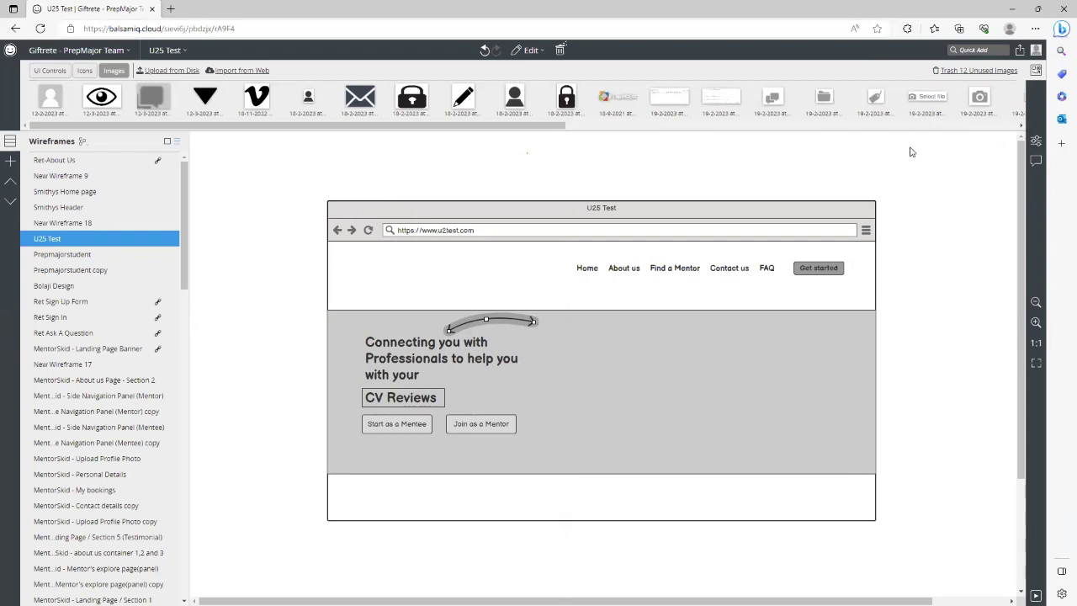
# - Set the curved arrow above the headline to have an arrowhead only at its left end
pyautogui.click(1034, 142)
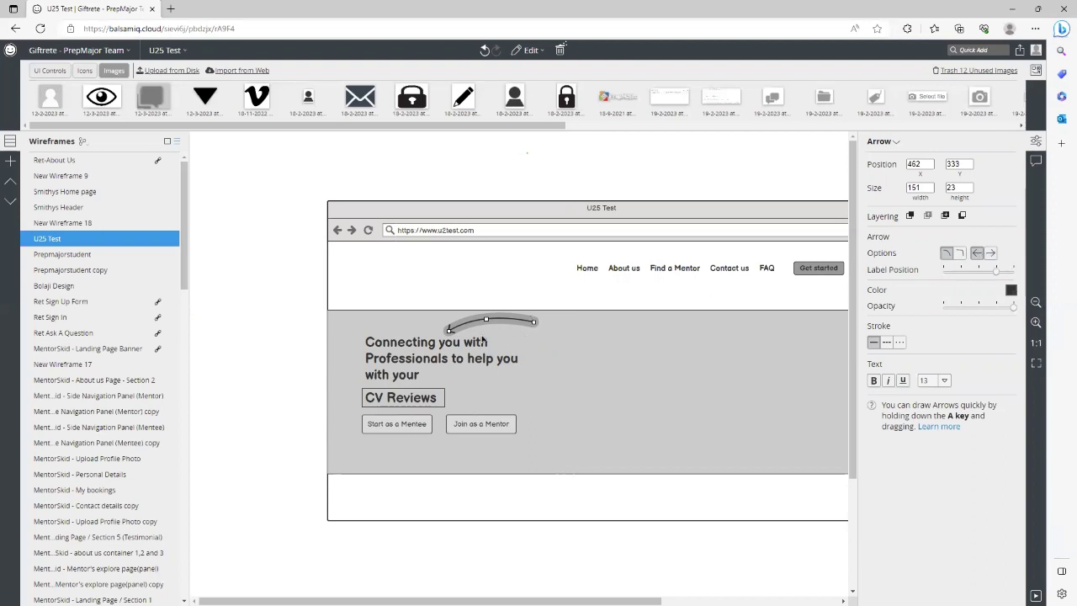
pyautogui.click(502, 338)
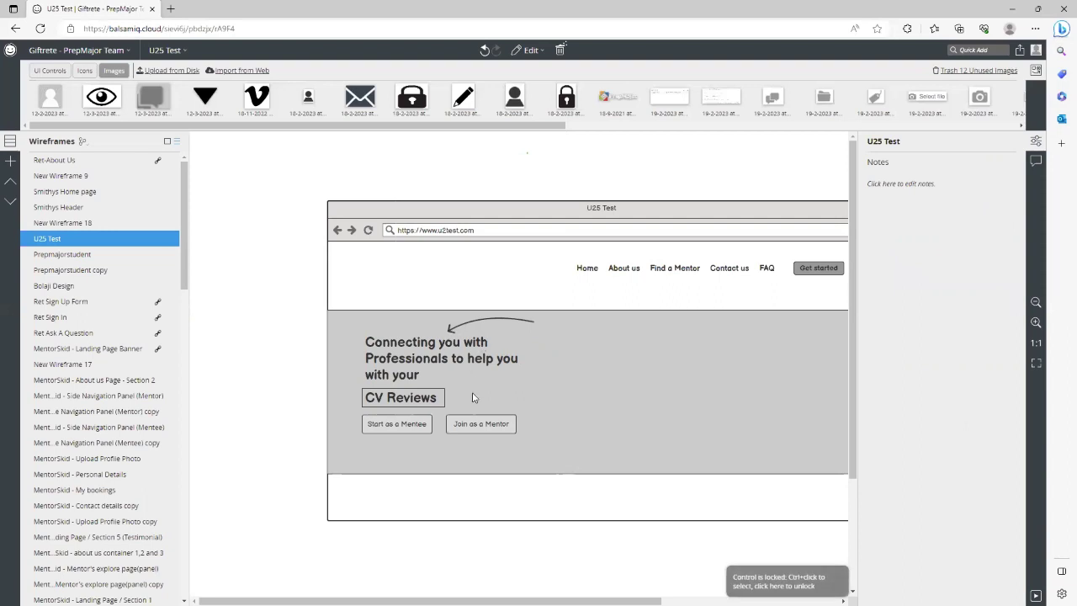
# - Duplicate the arrow to the right of the "CV Reviews" box and flatten it so it points left at the box
pyautogui.keyDown('ctrl'); pyautogui.click(483, 321); pyautogui.keyUp('ctrl')
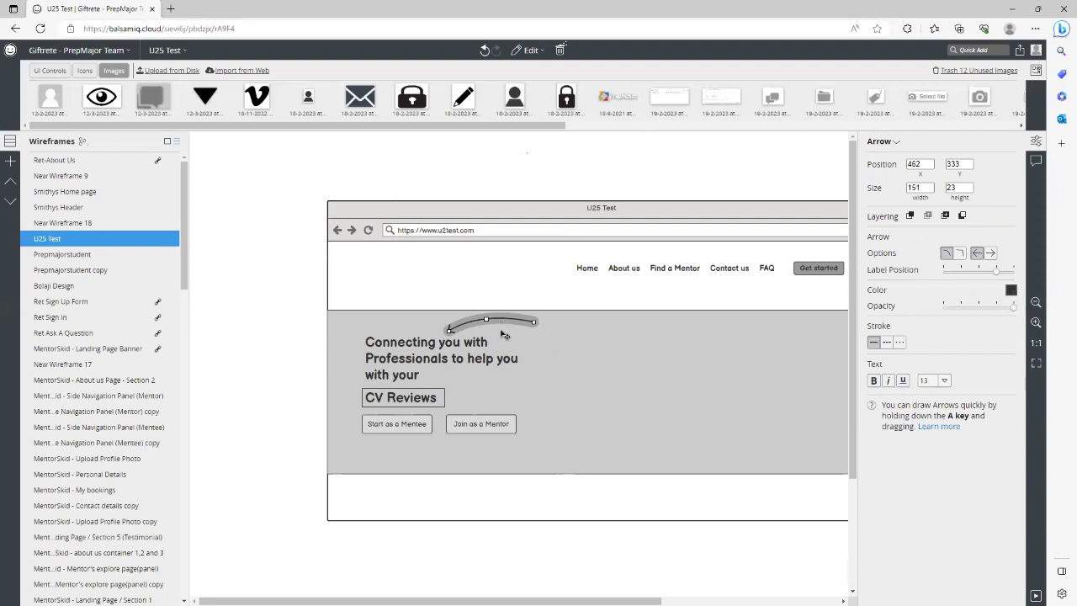
pyautogui.moveTo(503, 321); pyautogui.dragTo(511, 400)
pyautogui.click(648, 406)
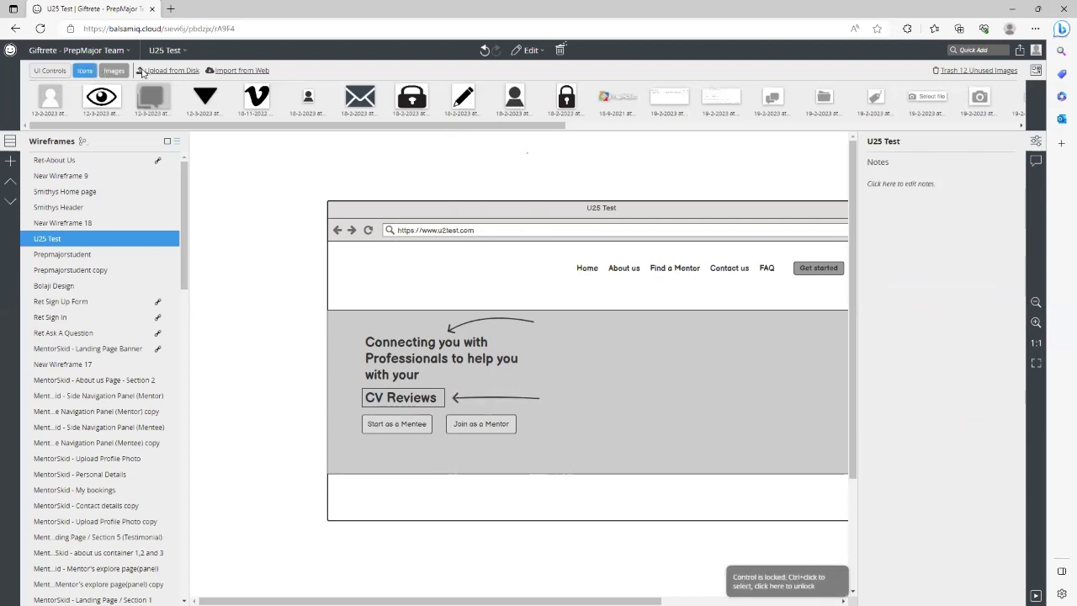
# - Find the Text Input control with a "text" search, add it to the wireframe, and place it at the curved arrow's tail
pyautogui.click(978, 51)
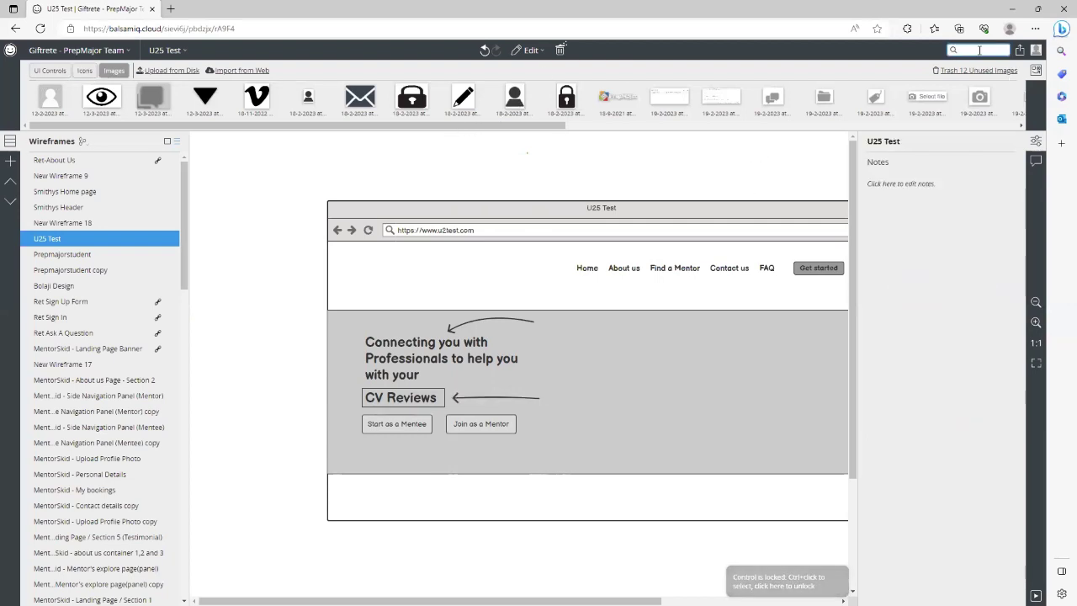
pyautogui.write('test')
pyautogui.press('BackSpace')
pyautogui.press('BackSpace')
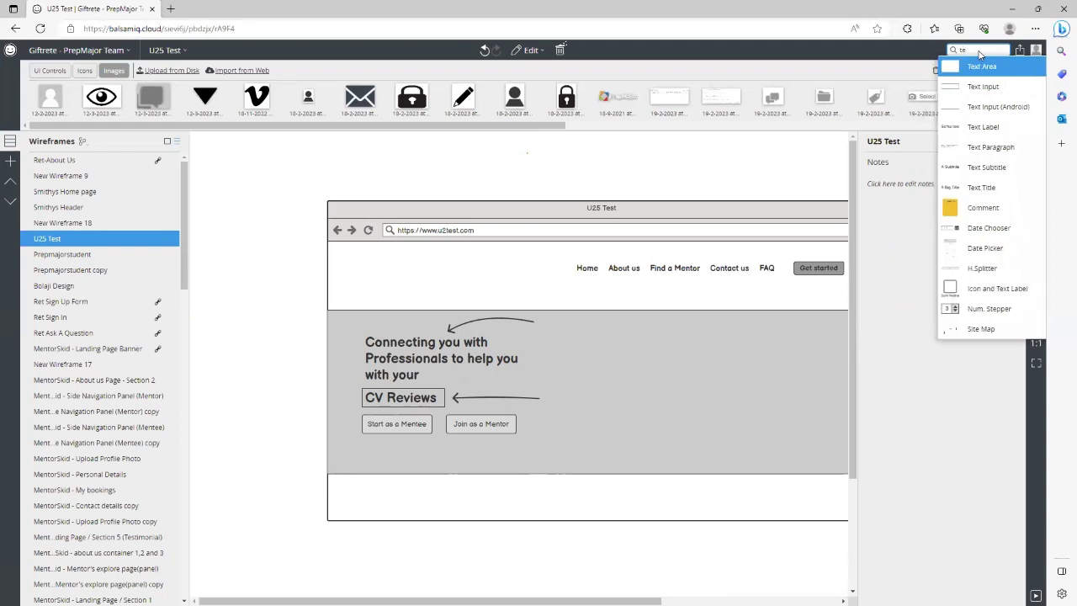
pyautogui.write('xt')
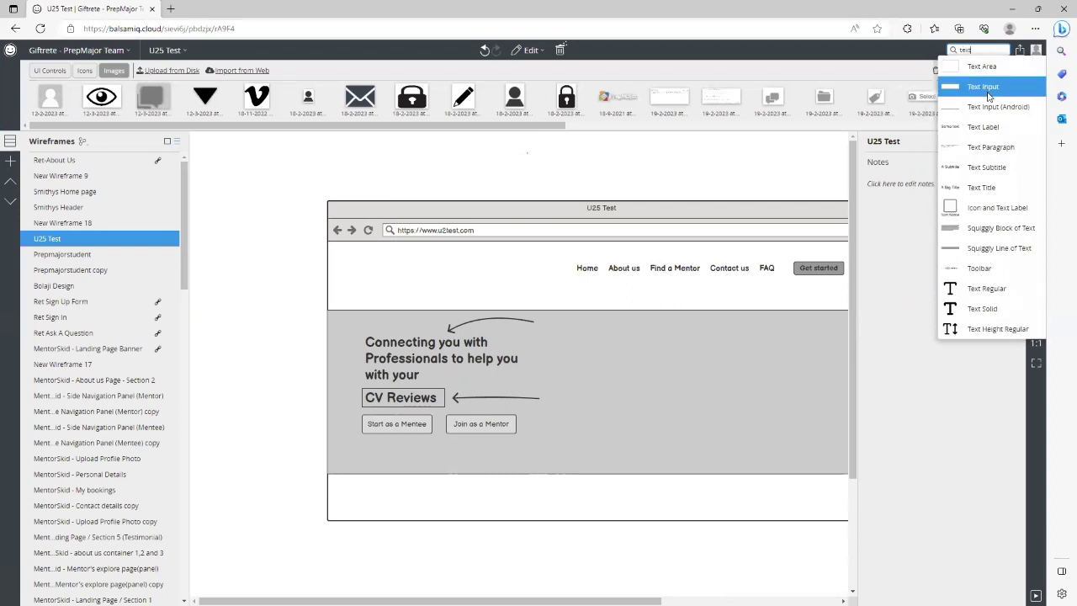
pyautogui.click(982, 86)
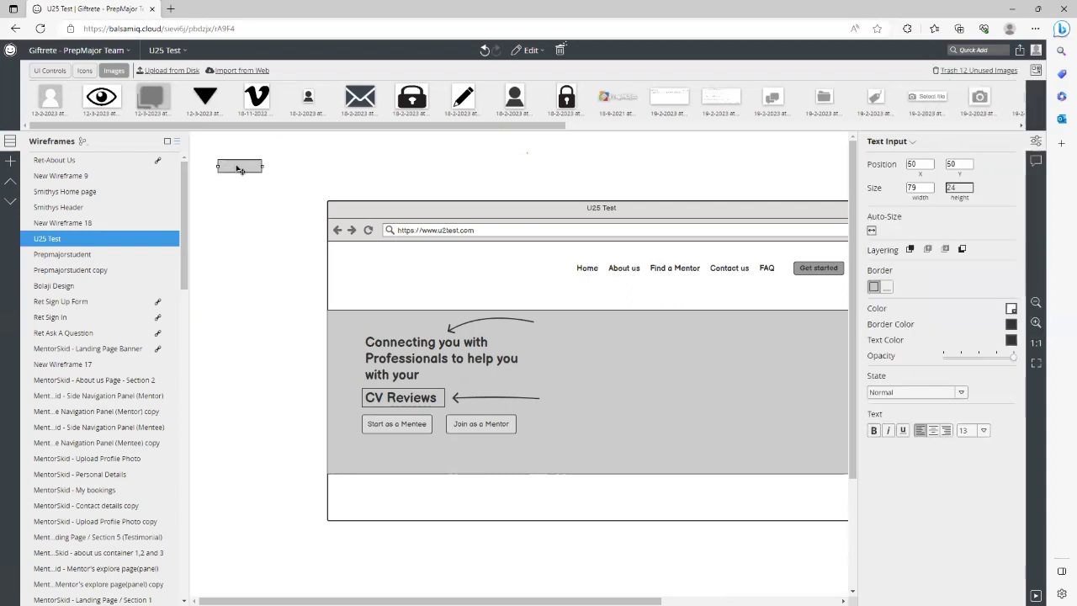
pyautogui.moveTo(238, 168); pyautogui.dragTo(561, 323)
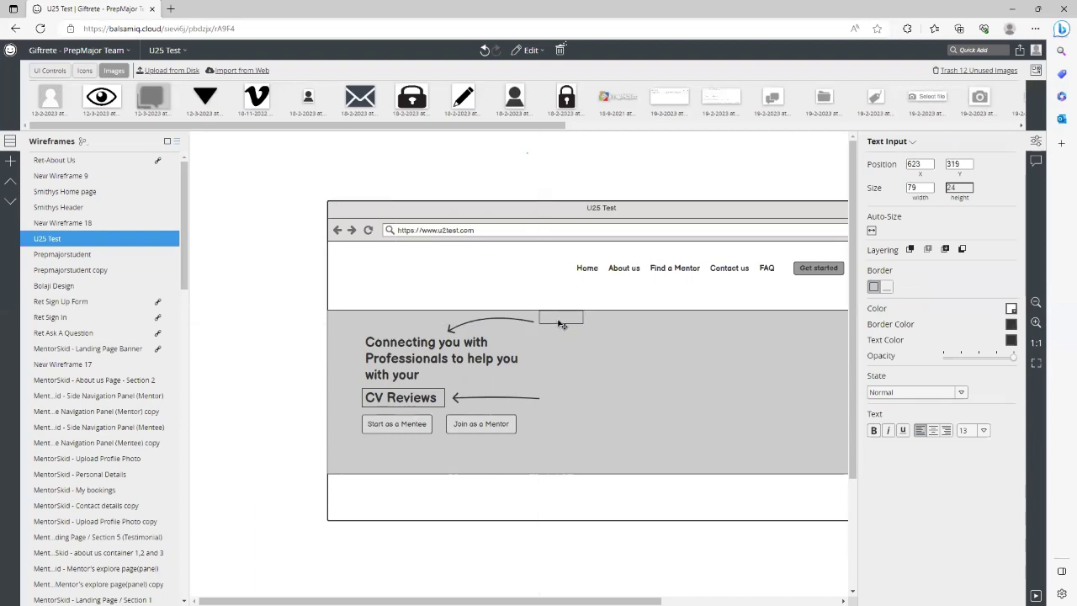
# - Label the text input beside the curved arrow "Static text"
pyautogui.doubleClick(559, 320)
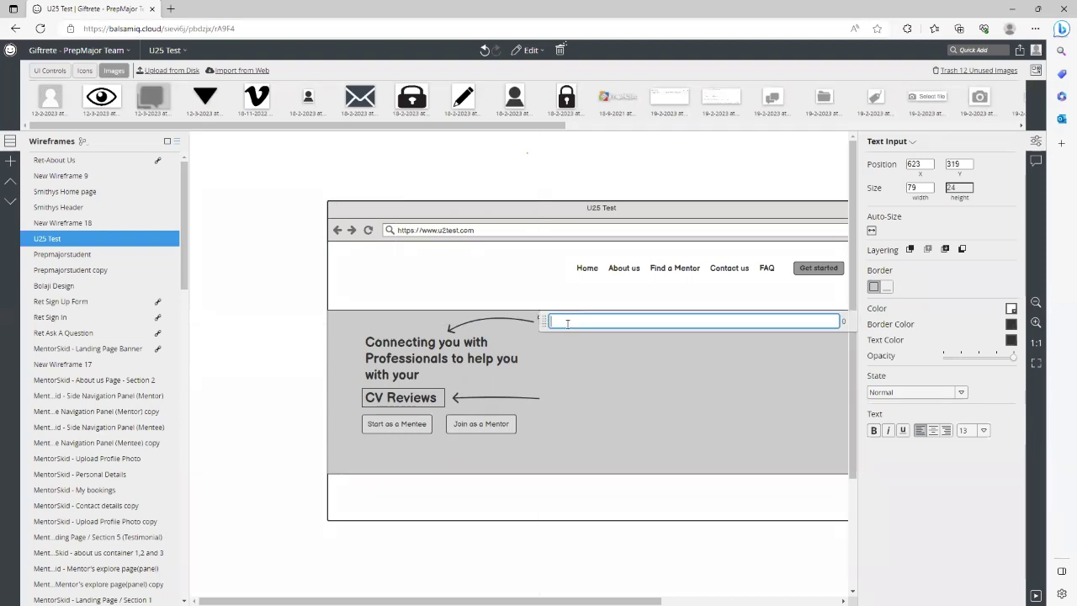
pyautogui.write('Static text')
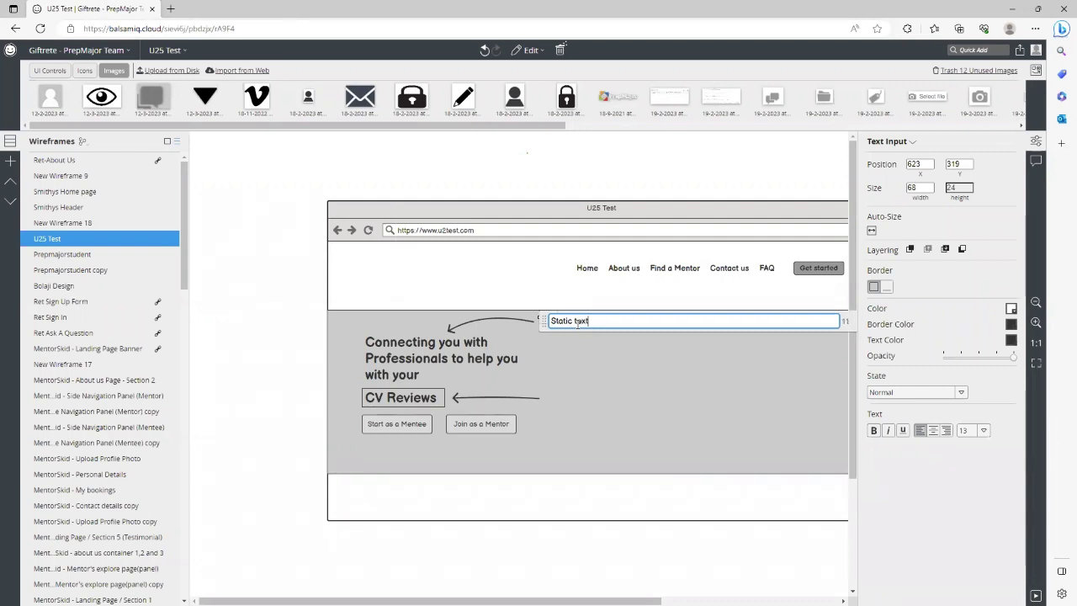
pyautogui.click(568, 327)
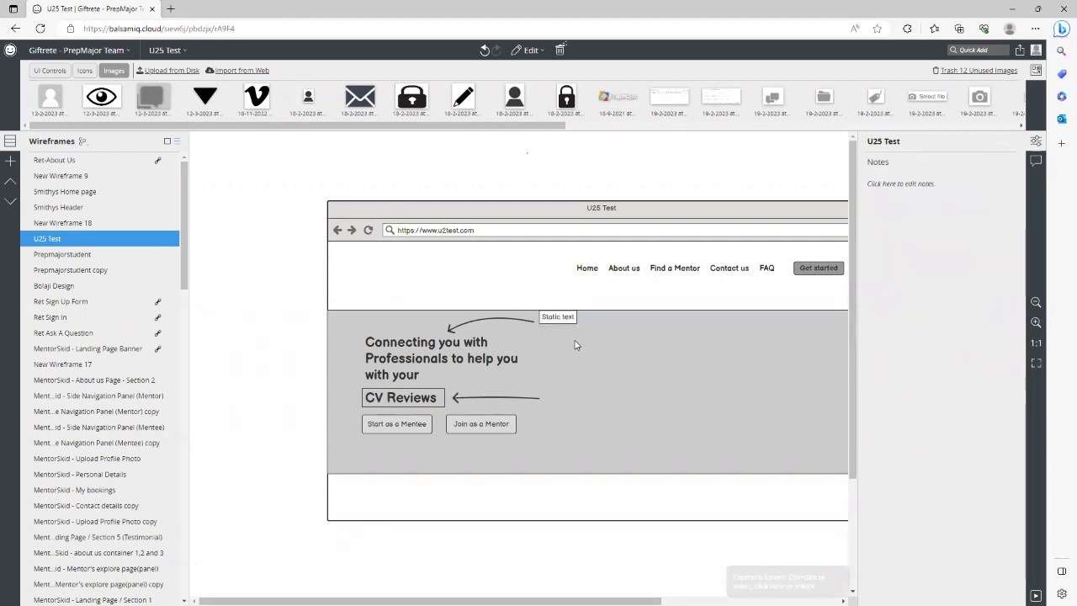
# - Duplicate the "Static text" label to the tail of the arrow beside "CV Reviews" and change the copy's text to "Rotating text"
pyautogui.moveTo(568, 328); pyautogui.dragTo(562, 399)
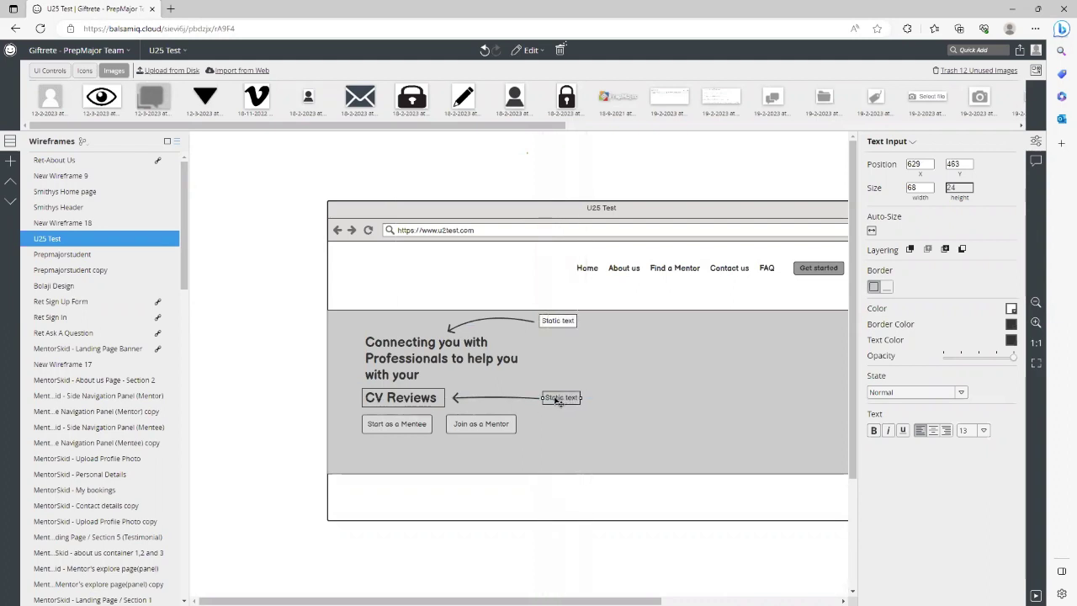
pyautogui.doubleClick(558, 398)
pyautogui.doubleClick(562, 412)
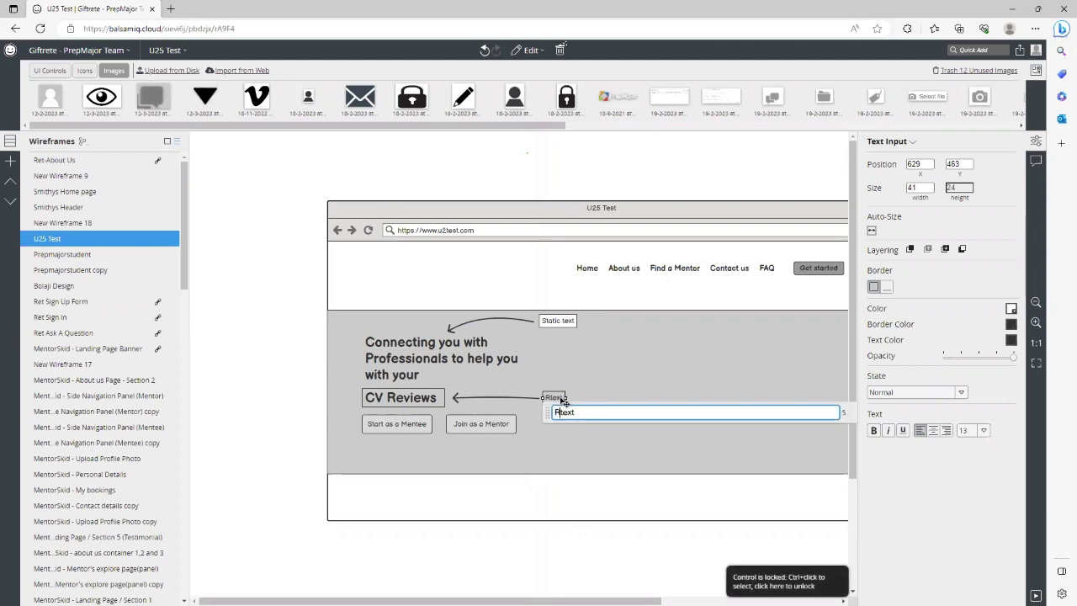
pyautogui.write('Roto')
pyautogui.press('BackSpace')
pyautogui.write('ating')
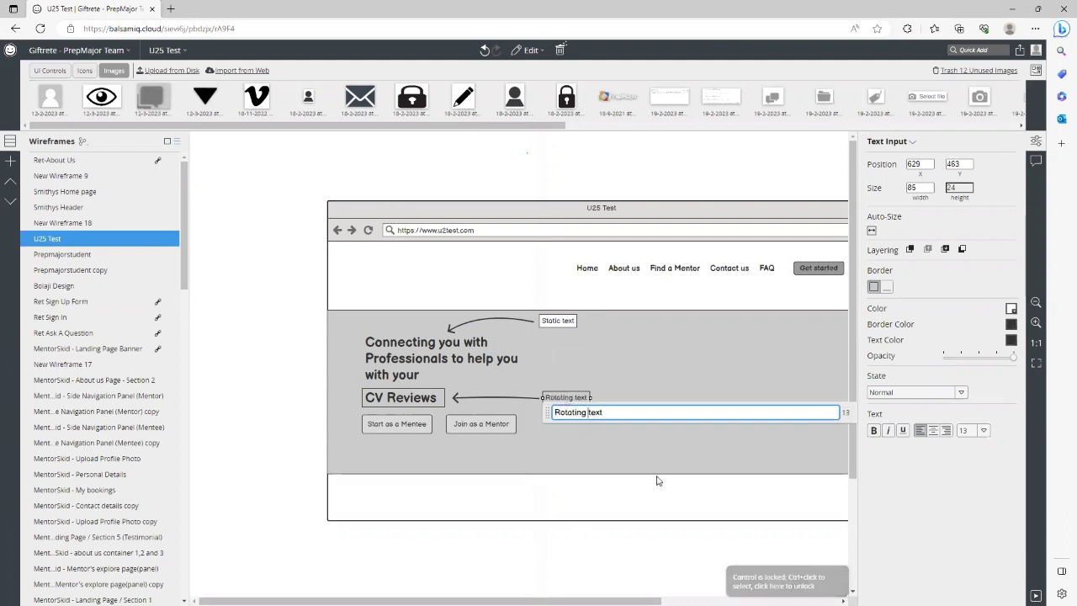
pyautogui.click(621, 444)
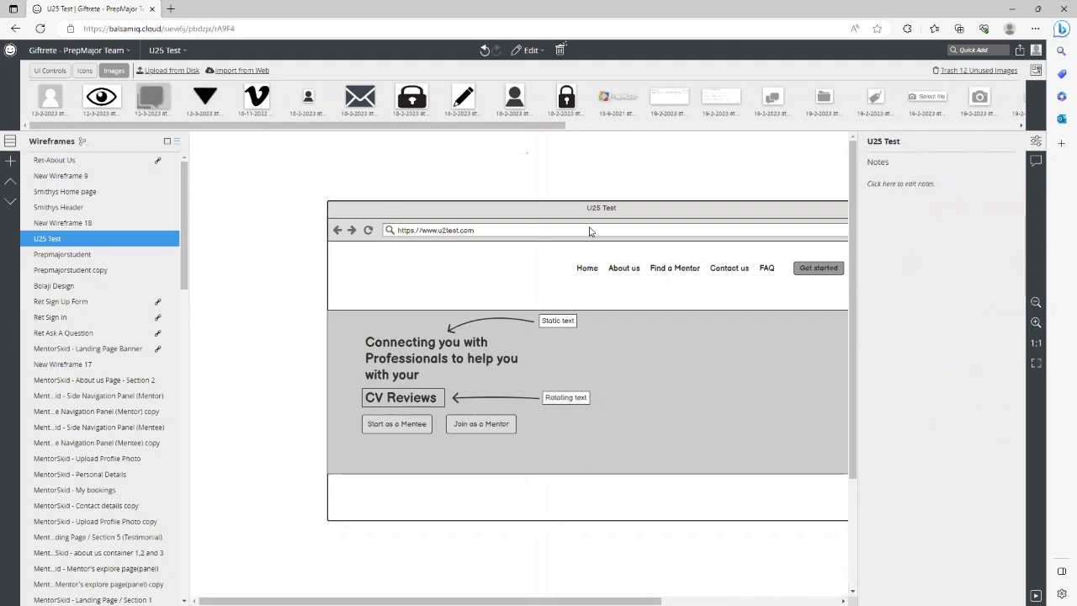
# - Find the Image control with an "image" search, add it, and place it in the right half of the grey hero section
pyautogui.click(1036, 142)
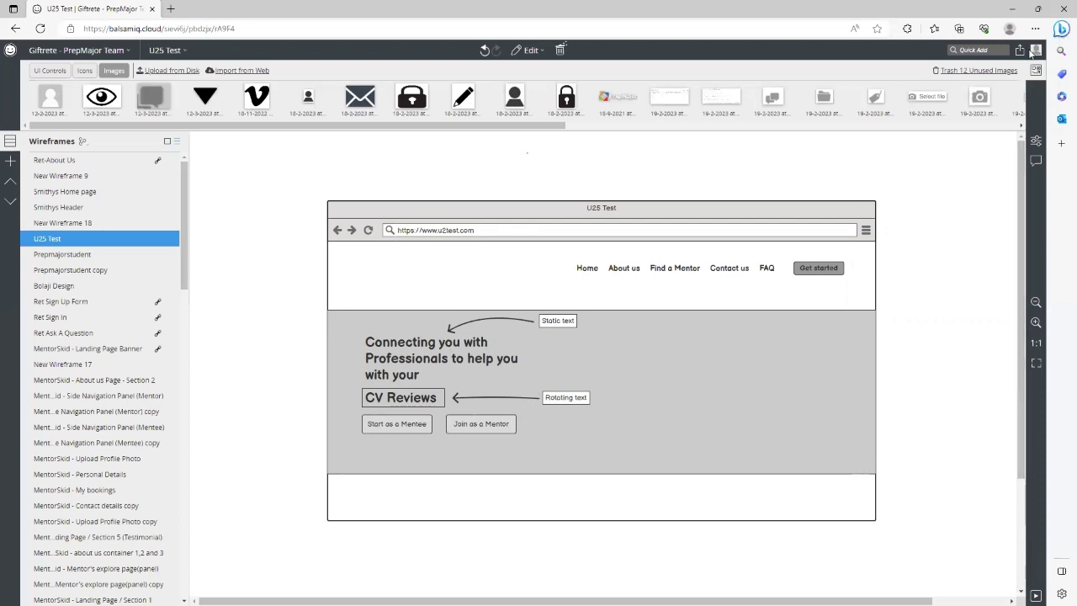
pyautogui.click(974, 50)
pyautogui.write('image')
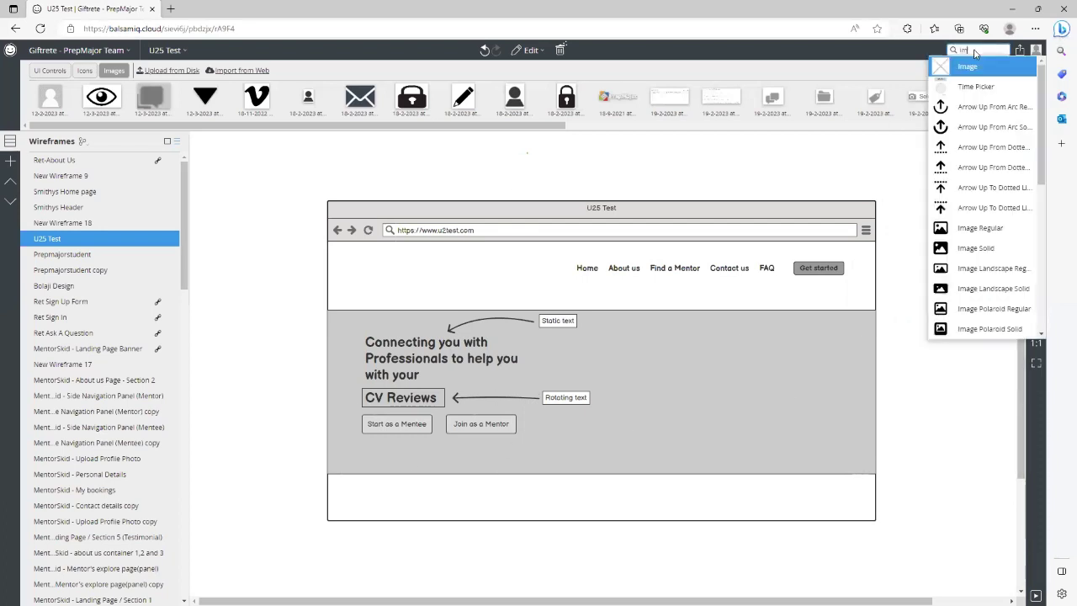
pyautogui.click(978, 68)
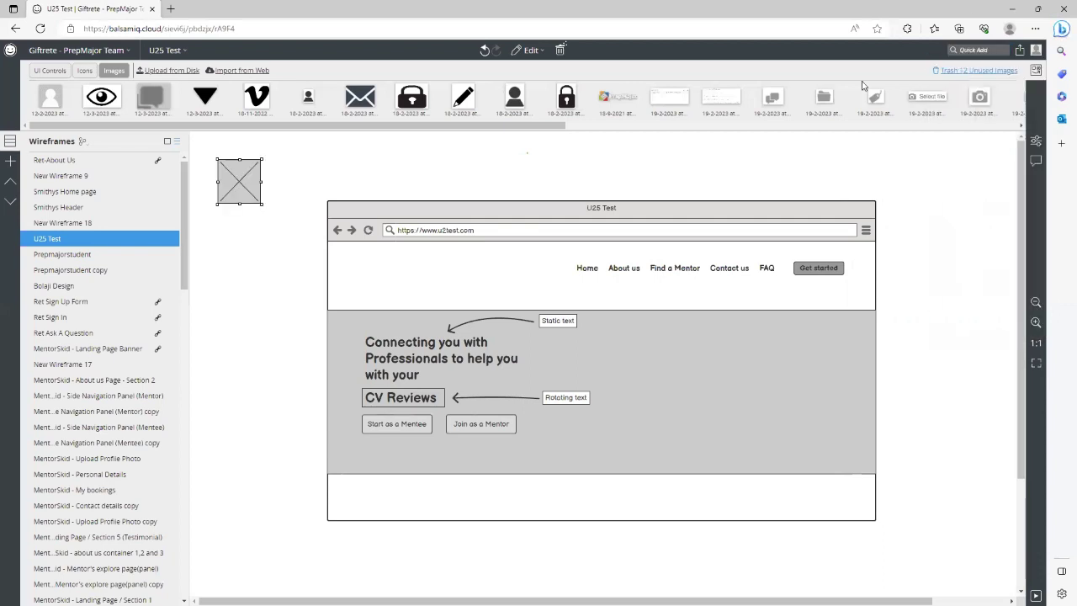
pyautogui.moveTo(238, 199); pyautogui.dragTo(634, 357)
# - Enlarge the image placeholder to fill most of the hero section's right half, with its upper edge just below the section's top
pyautogui.click(652, 363)
pyautogui.keyDown('ctrl'); pyautogui.click(652, 364); pyautogui.keyUp('ctrl')
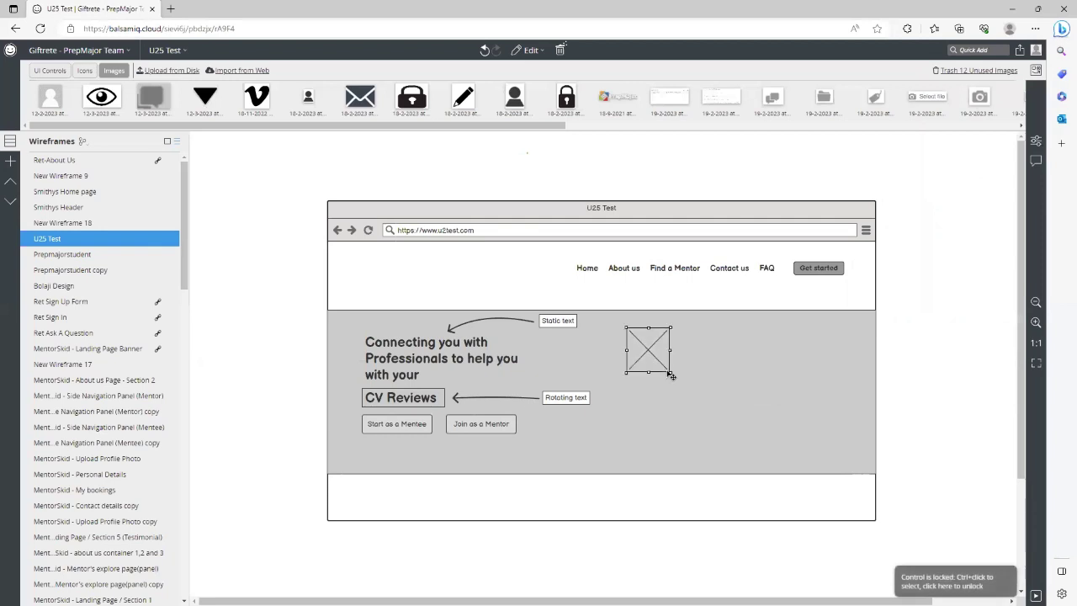
pyautogui.moveTo(672, 372); pyautogui.dragTo(855, 459)
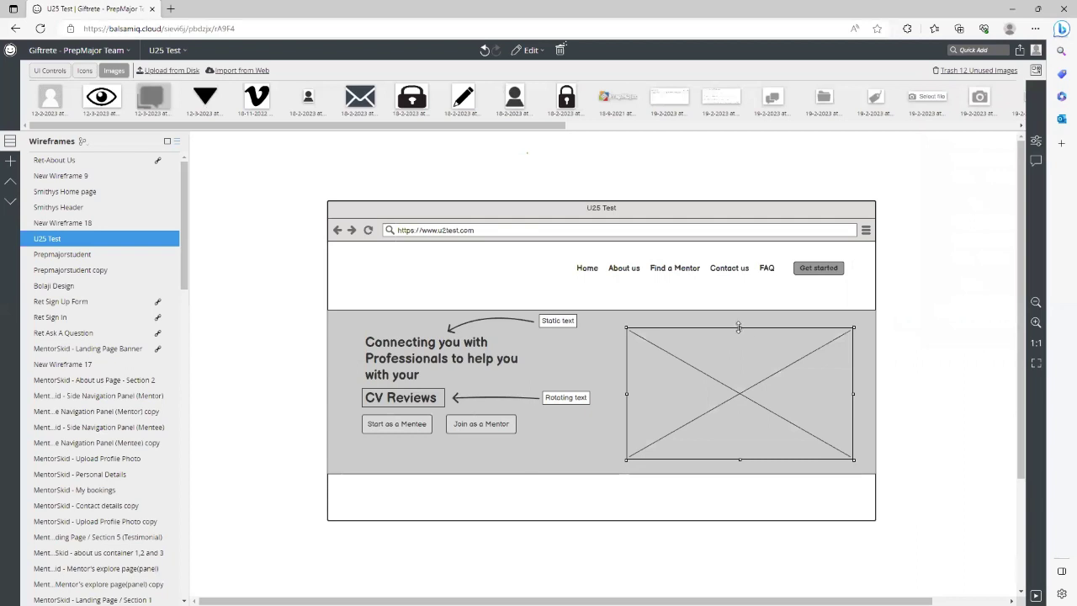
pyautogui.moveTo(740, 328); pyautogui.dragTo(739, 318)
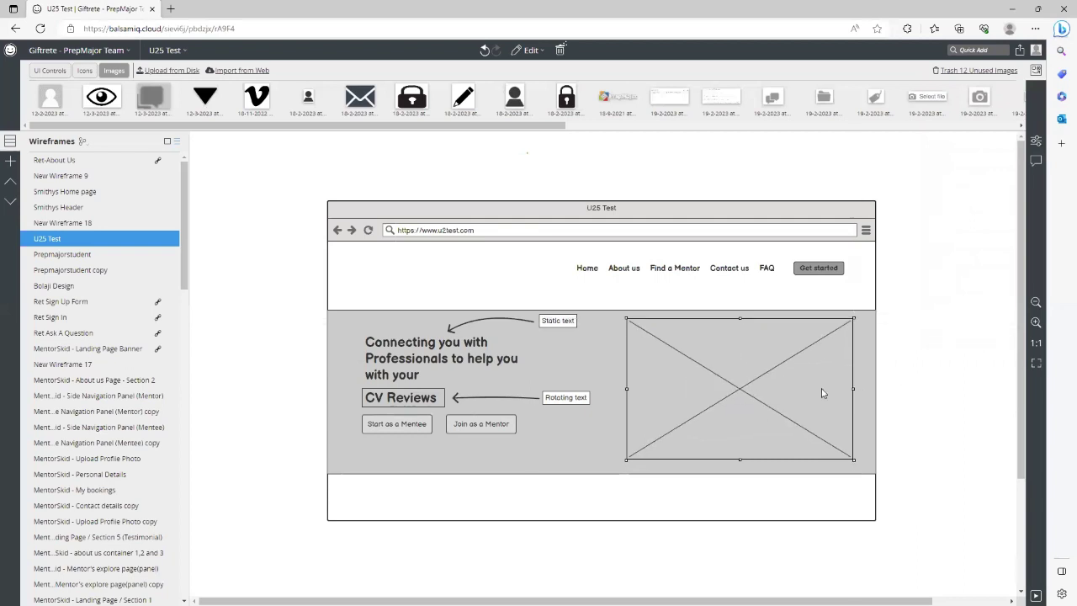
pyautogui.doubleClick(732, 384)
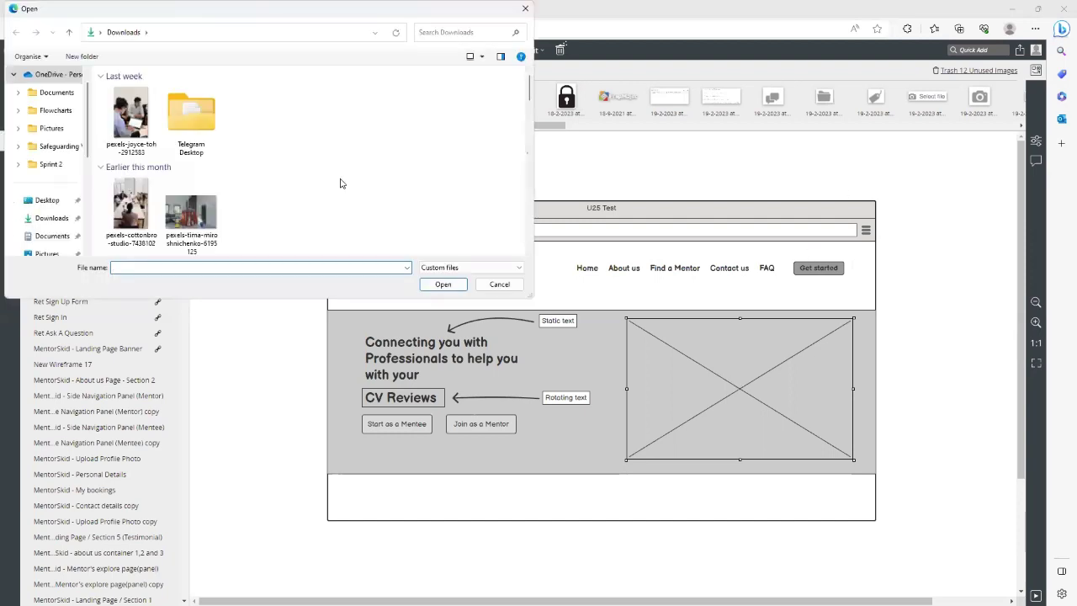
pyautogui.click(499, 285)
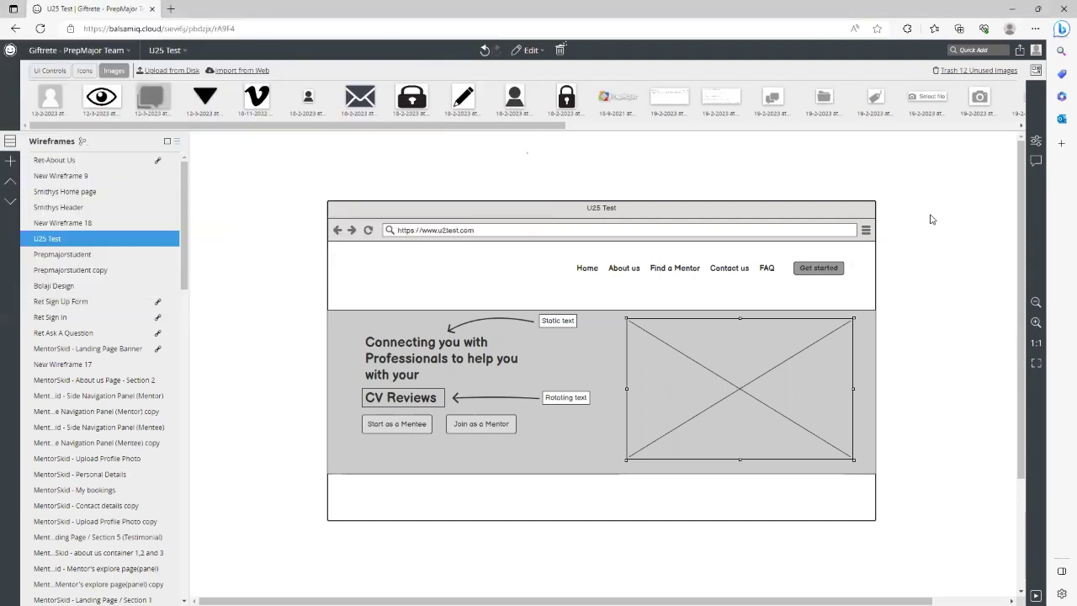
pyautogui.click(486, 53)
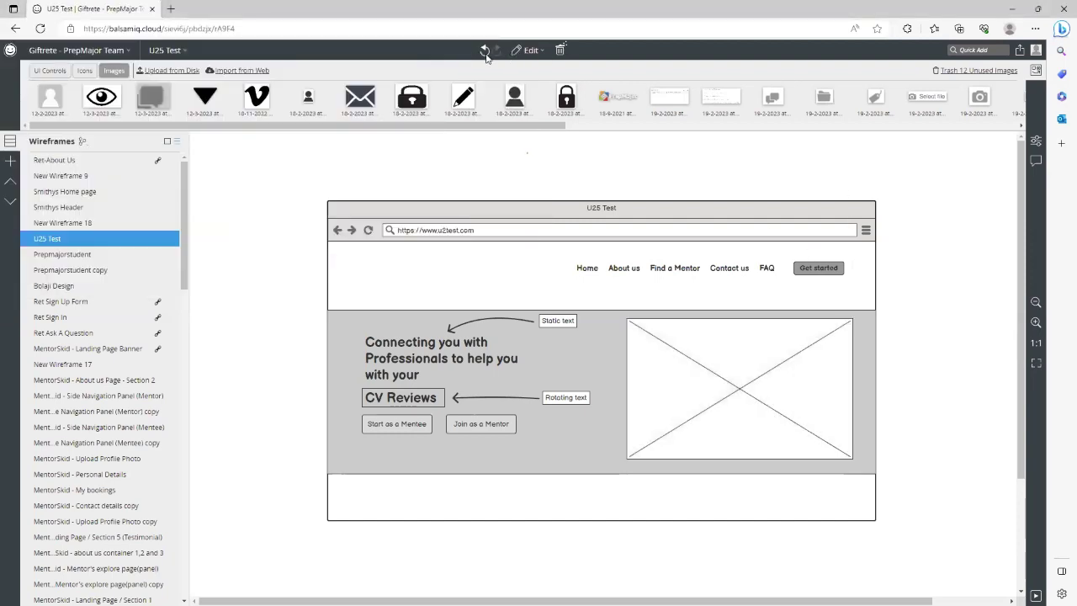
pyautogui.click(978, 53)
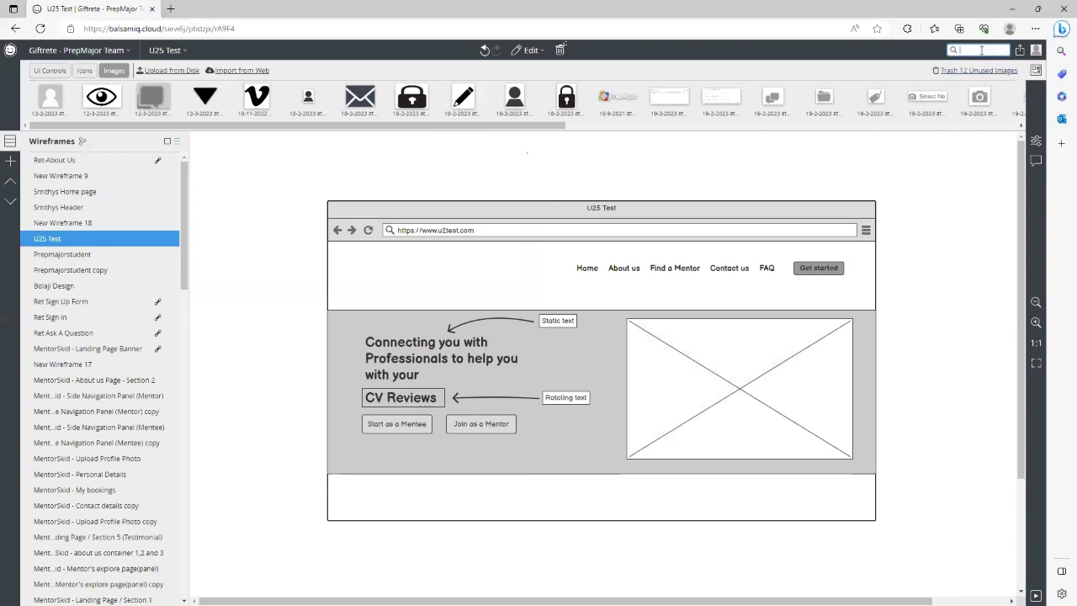
# - Duplicate the "Static text" label onto the middle of the image placeholder and change the copy's text to "600 x 600"
pyautogui.click(562, 327)
pyautogui.moveTo(568, 326); pyautogui.dragTo(746, 389)
pyautogui.doubleClick(746, 389)
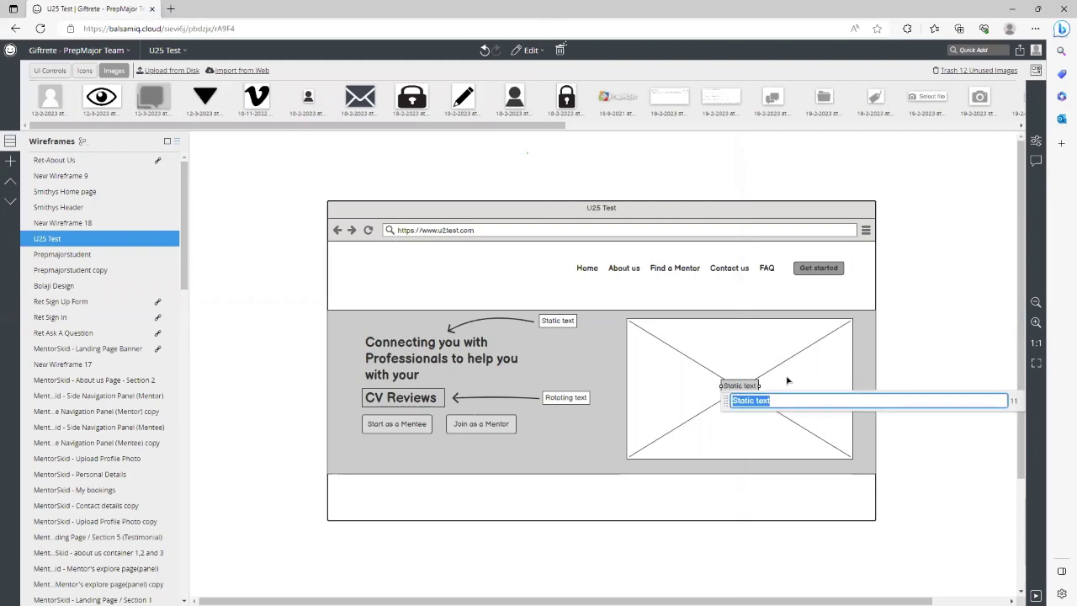
pyautogui.write('60')
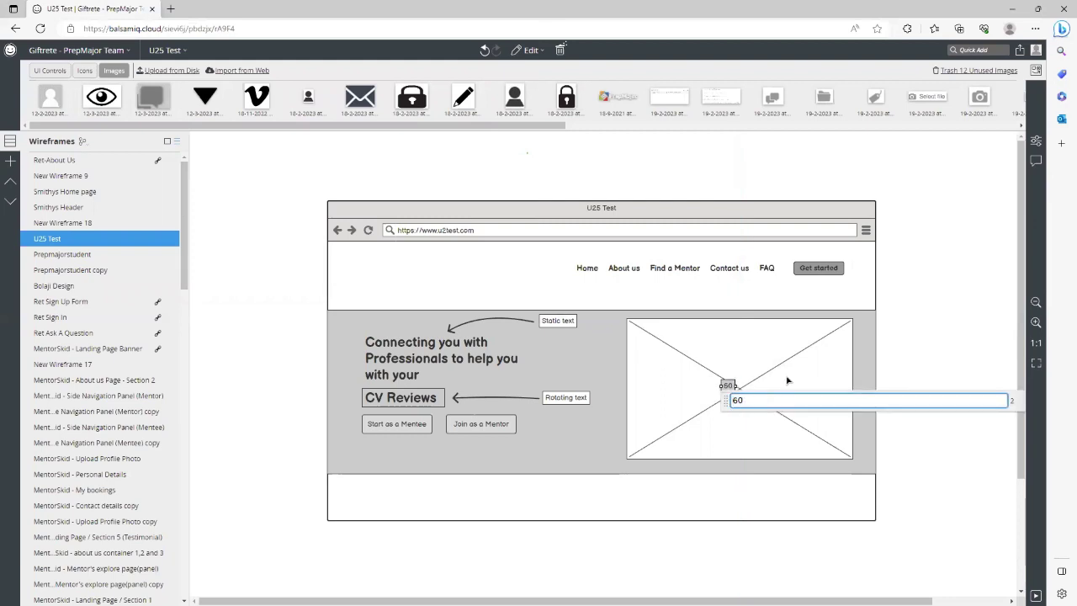
pyautogui.write('0 x 600')
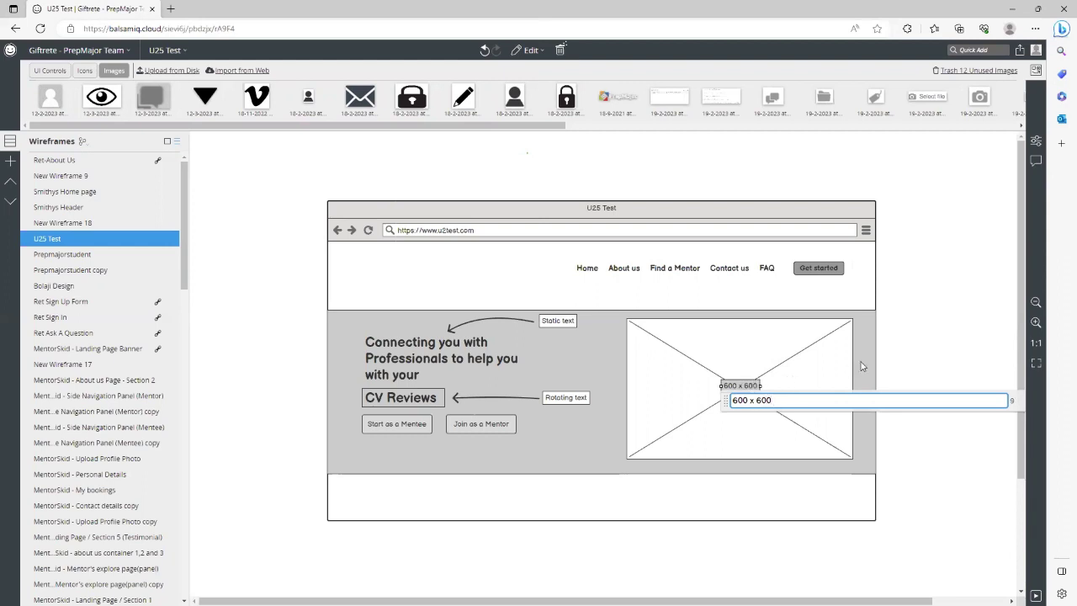
pyautogui.press('Return')
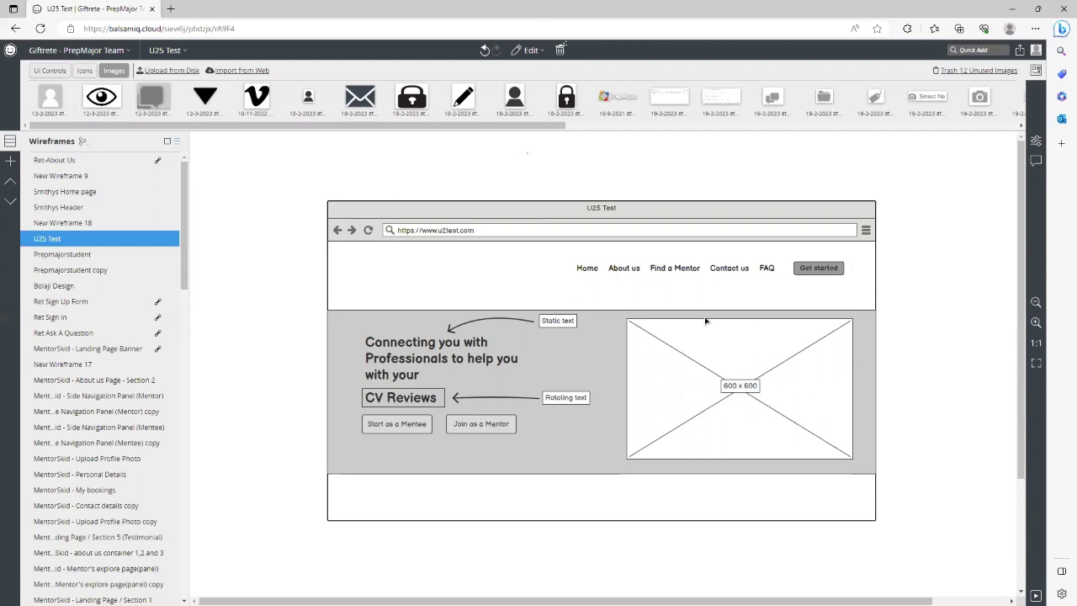
# - Set the "600 x 600" label's font size to 32 and re-center it on the image placeholder
pyautogui.click(808, 380)
pyautogui.click(750, 387)
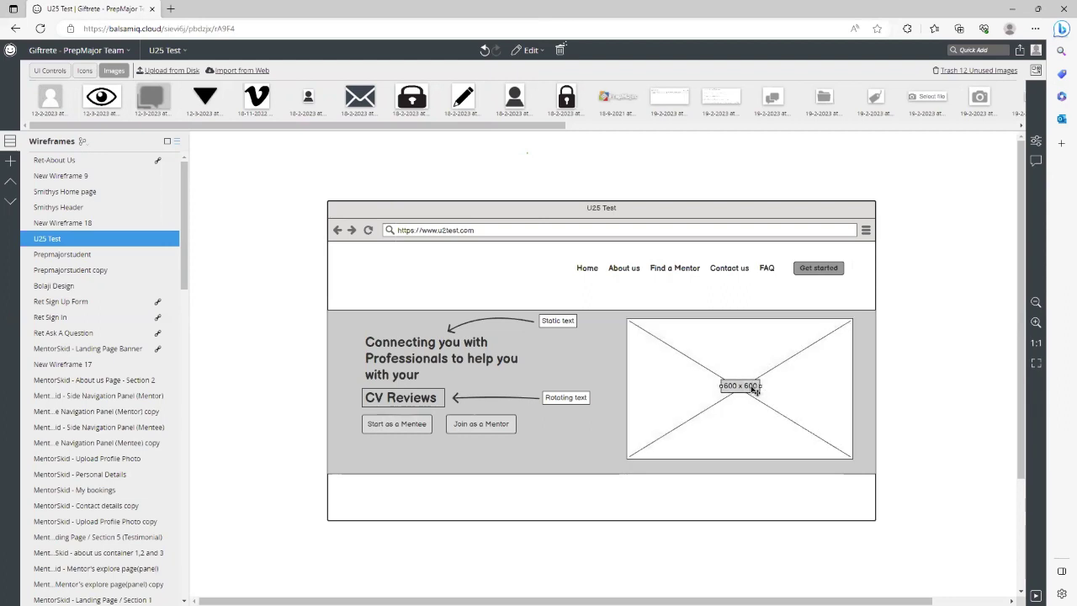
pyautogui.click(1034, 160)
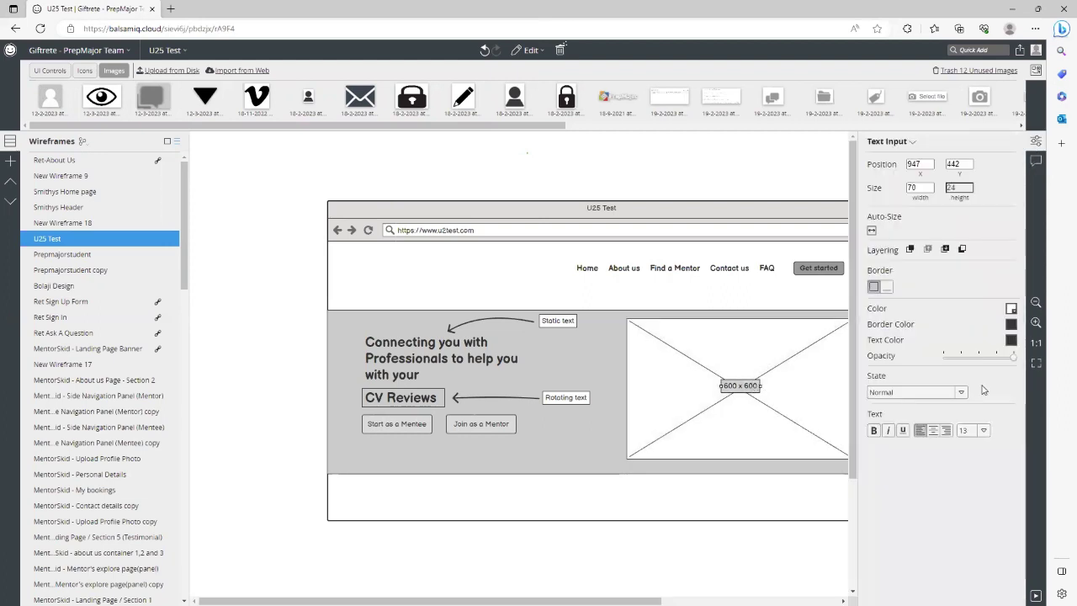
pyautogui.click(983, 430)
pyautogui.click(976, 501)
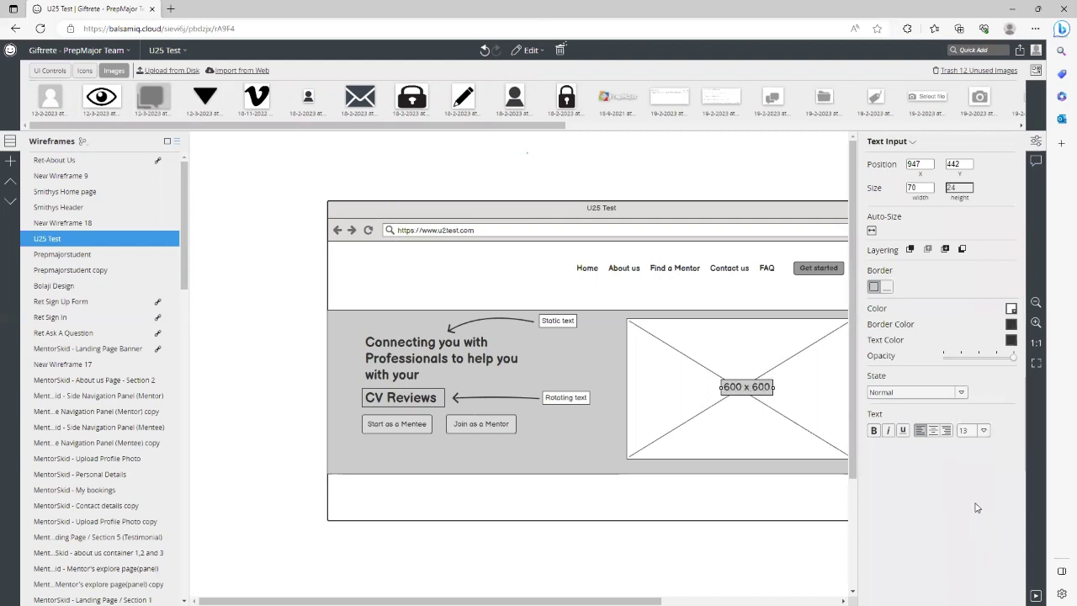
pyautogui.click(986, 432)
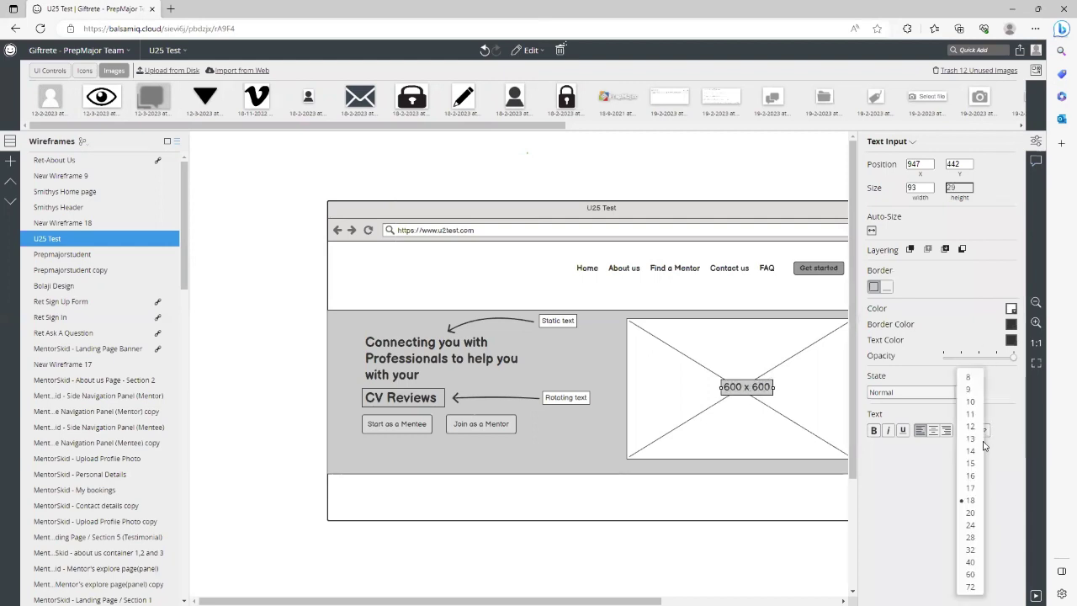
pyautogui.click(972, 549)
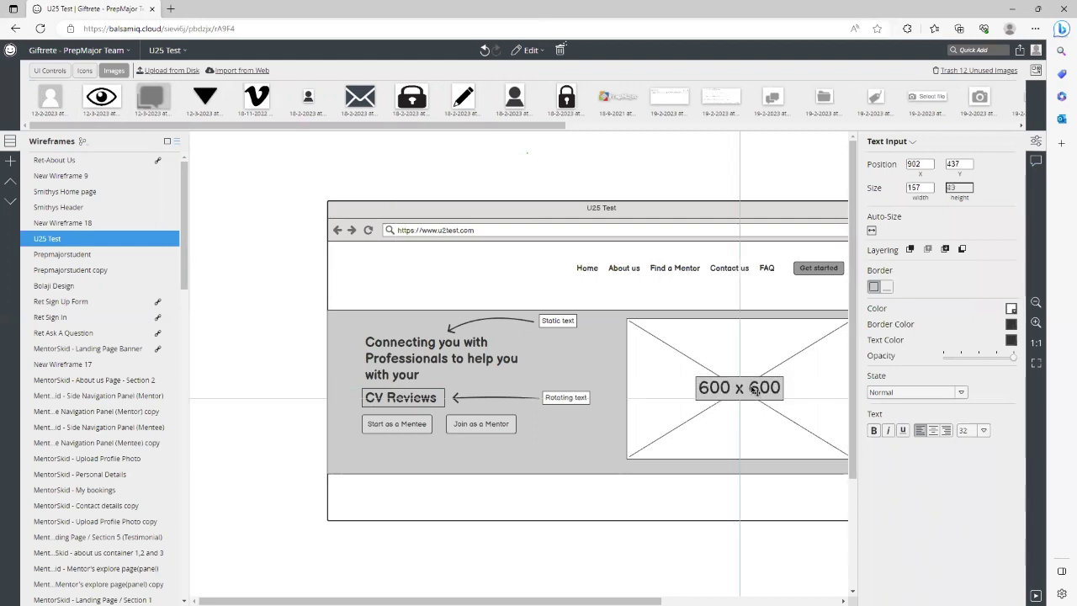
pyautogui.moveTo(750, 391); pyautogui.dragTo(728, 389)
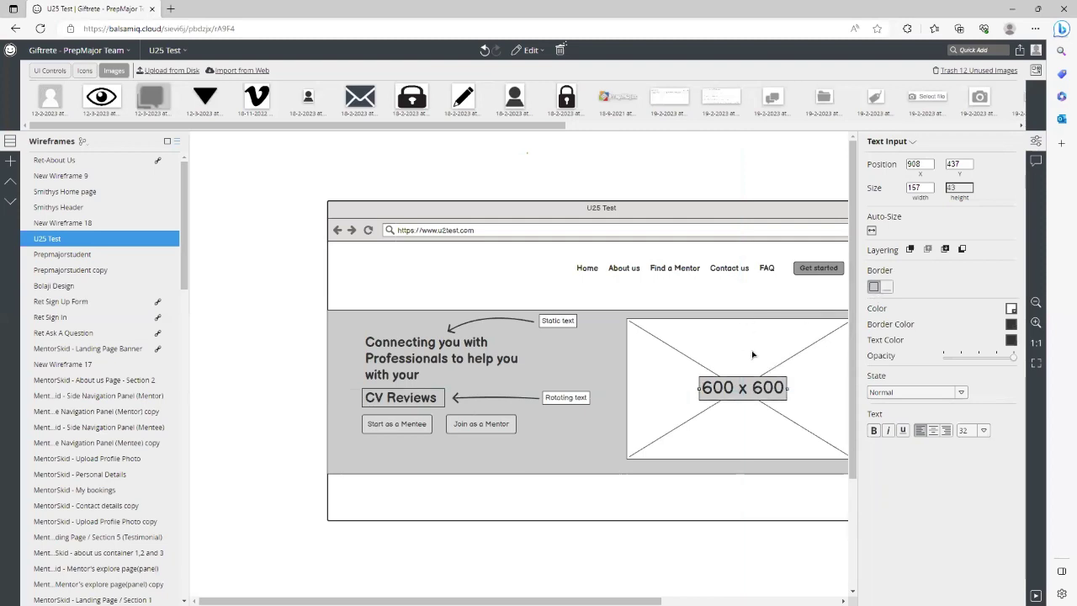
pyautogui.click(833, 467)
pyautogui.click(1036, 140)
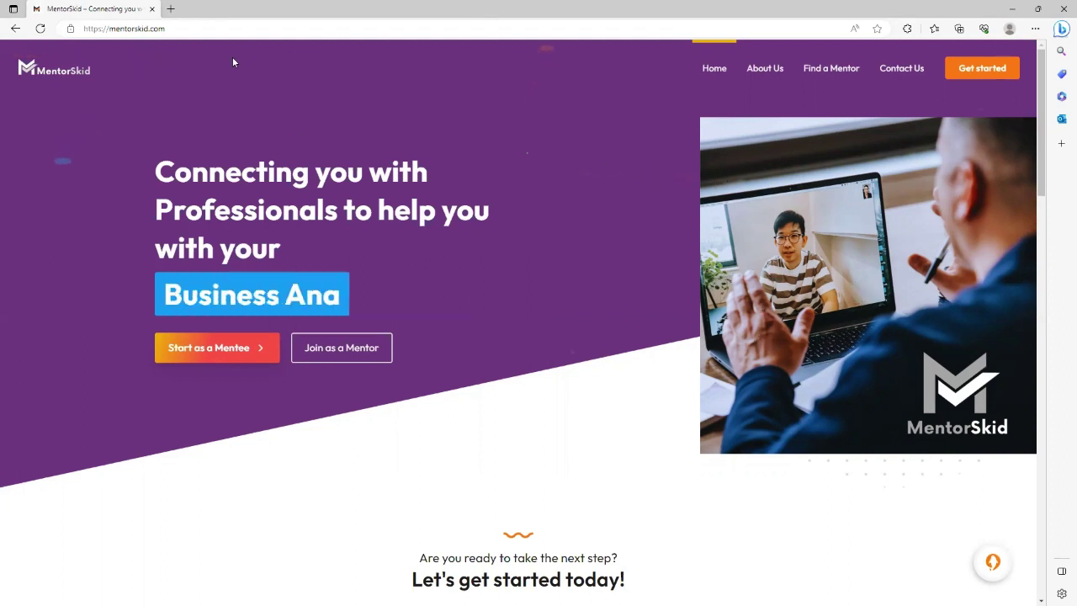
# - Return from the MentorSkid reference page to the U25 Test wireframe and view the area below the hero section
pyautogui.click(1012, 9)
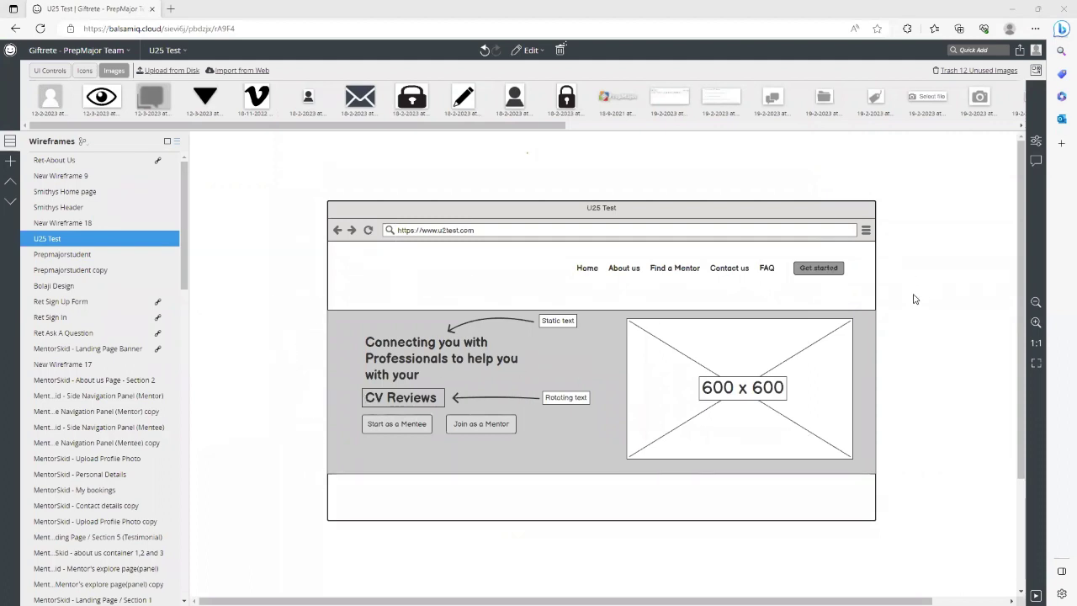
pyautogui.scroll(-1, 901, 346)
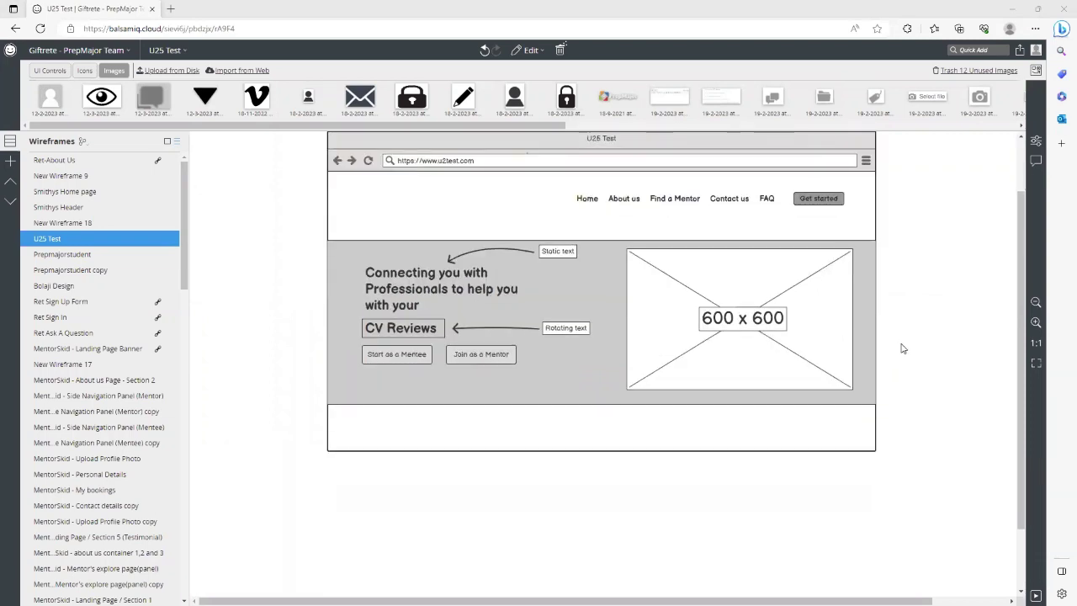
# - Open the MentorSkid - Footer wireframe and delete the Twitter icon under "Let's get connected!"
pyautogui.scroll(1, 901, 348)
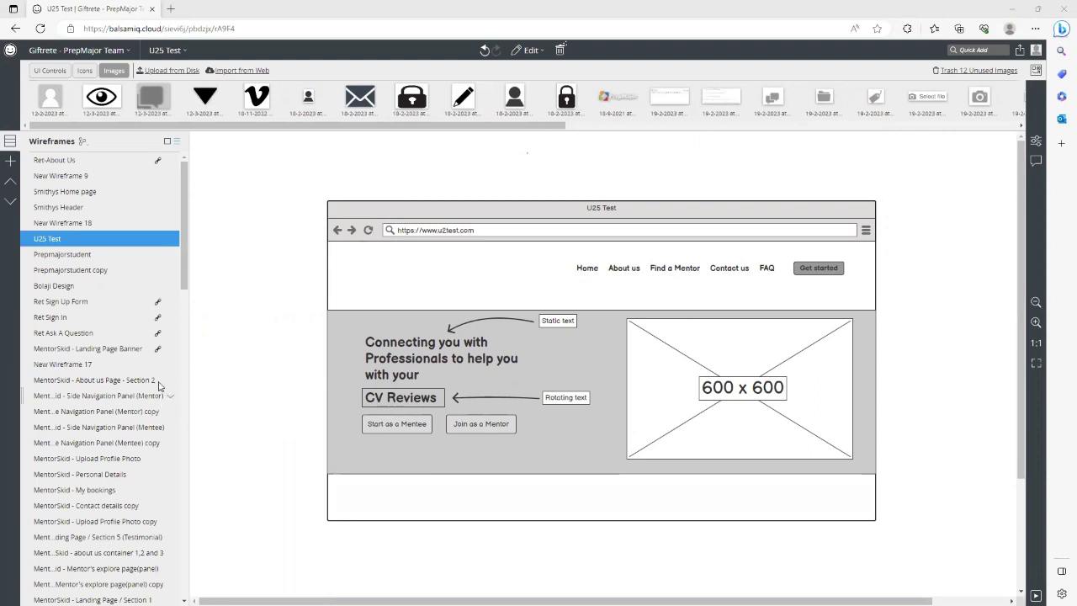
pyautogui.scroll(-3, 164, 287)
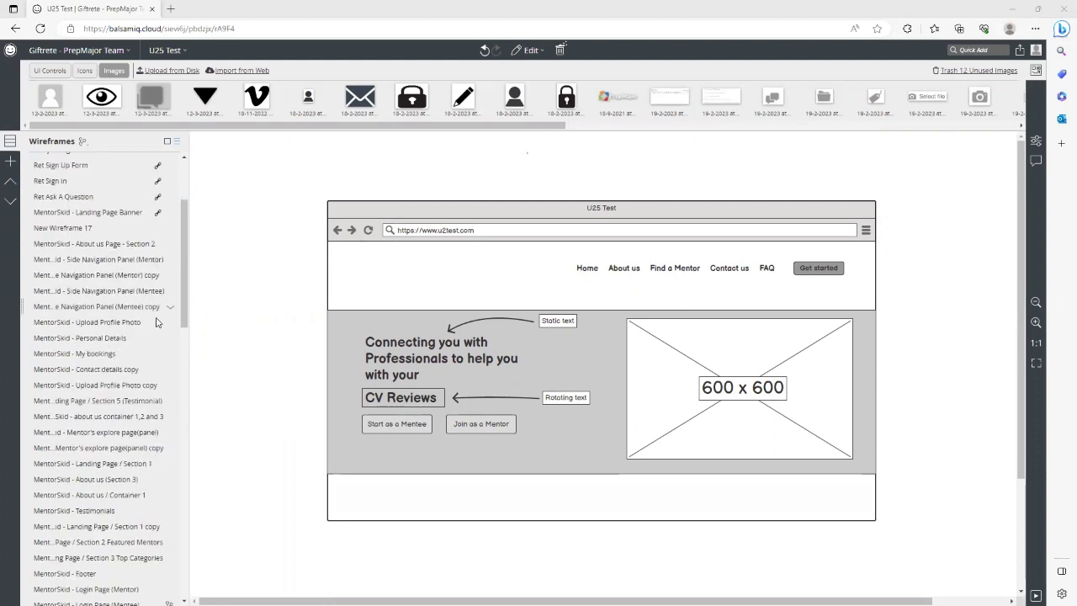
pyautogui.click(115, 574)
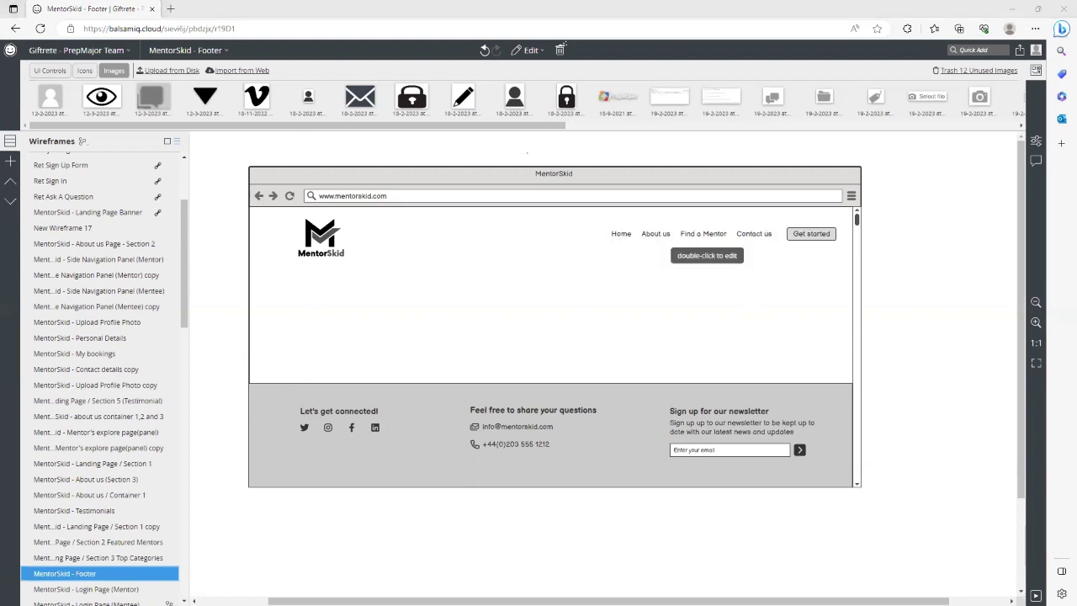
pyautogui.click(306, 433)
pyautogui.click(308, 432)
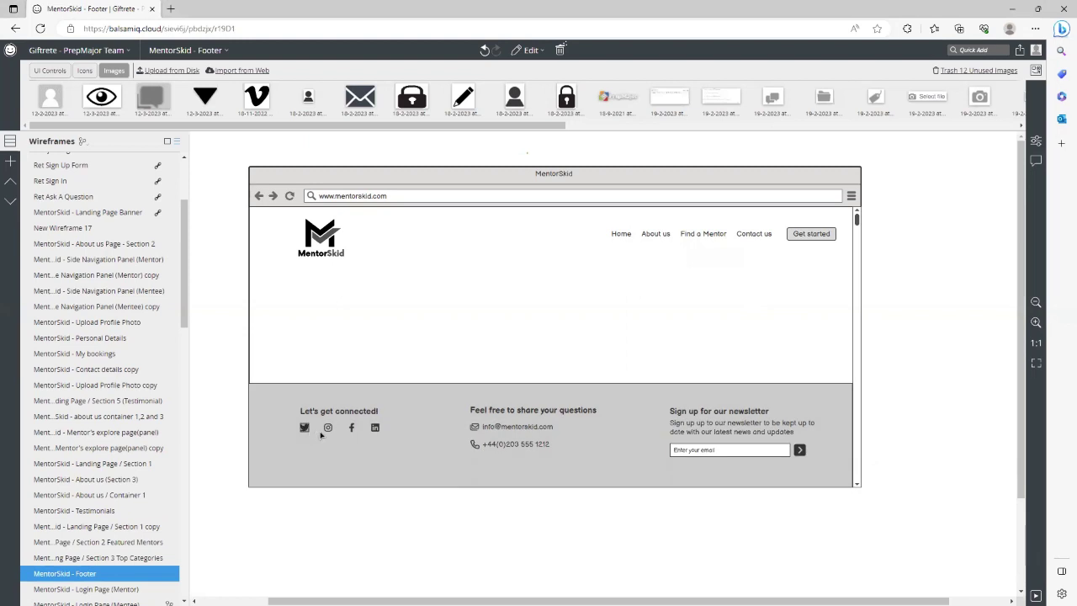
pyautogui.press('Delete')
# - Add a YouTube icon in the gap before the Instagram icon in the footer and set its size to XS
pyautogui.click(984, 48)
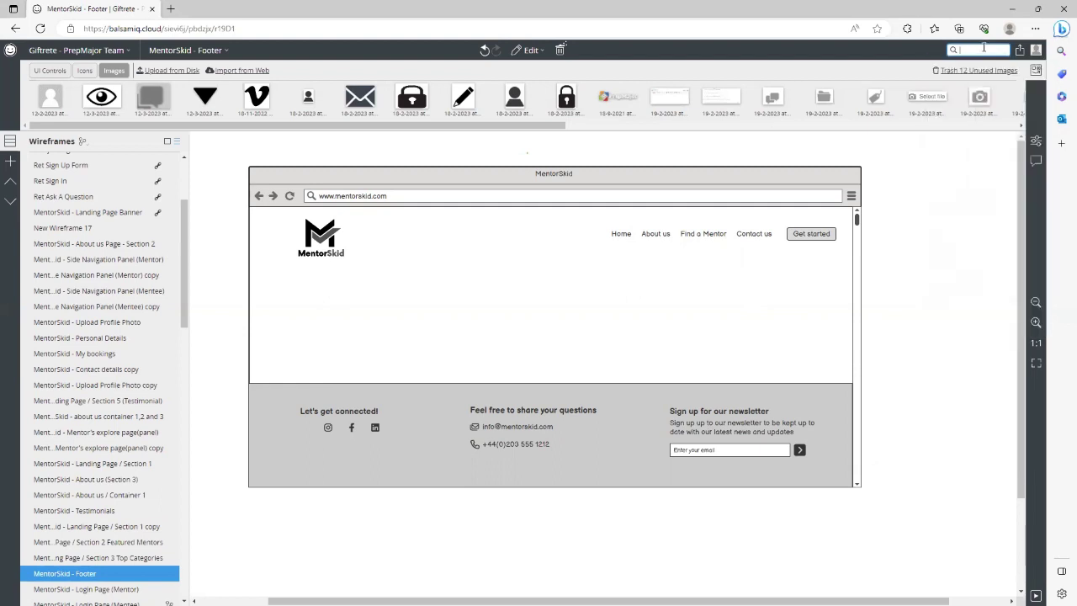
pyautogui.write('youtub')
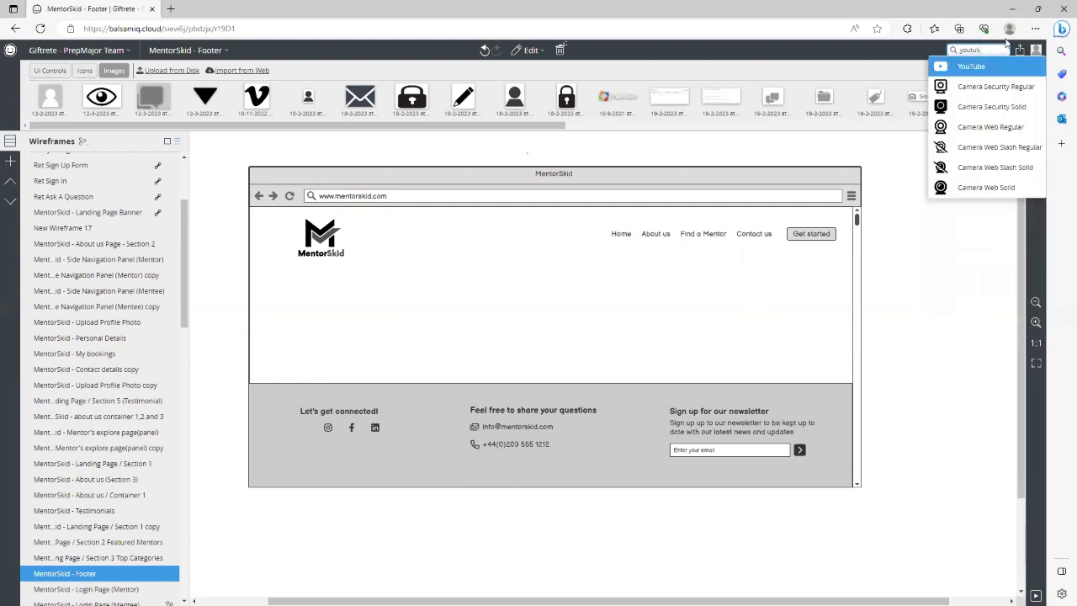
pyautogui.press('Escape')
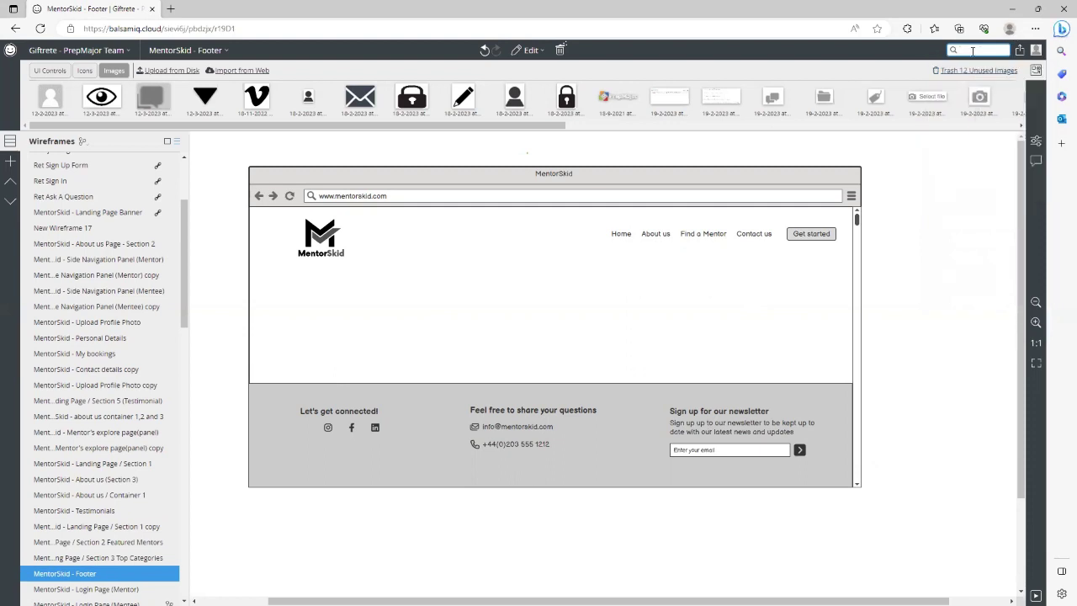
pyautogui.write('you')
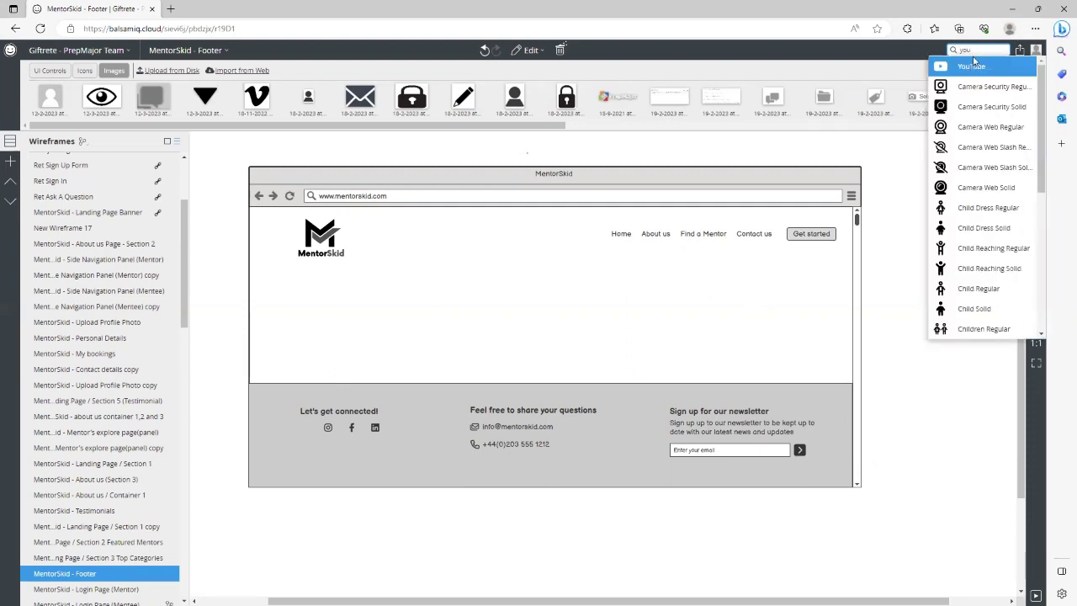
pyautogui.click(973, 65)
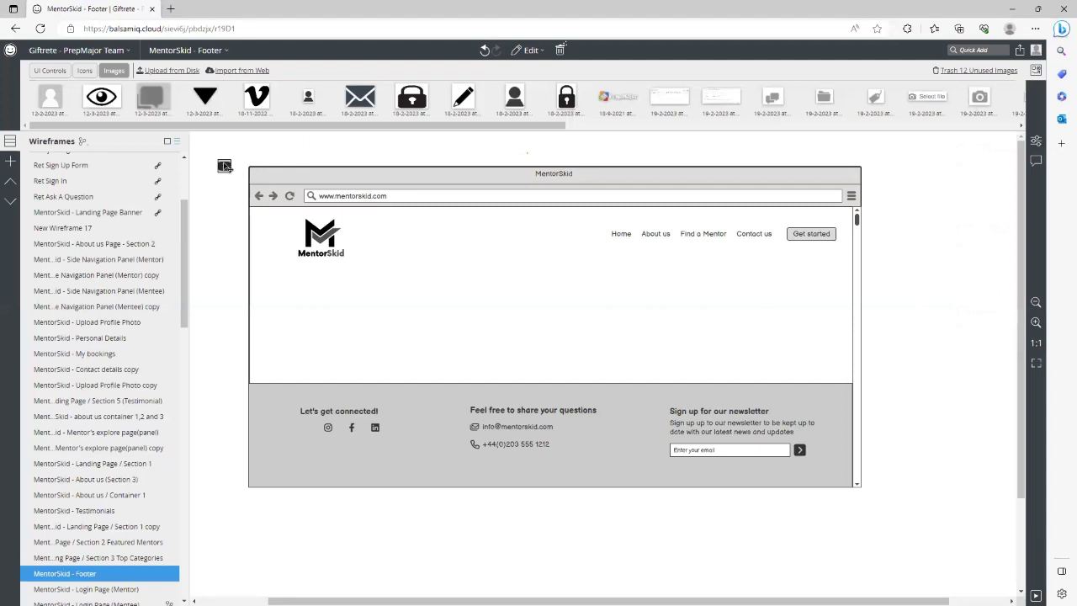
pyautogui.moveTo(225, 166); pyautogui.dragTo(311, 432)
pyautogui.click(1038, 141)
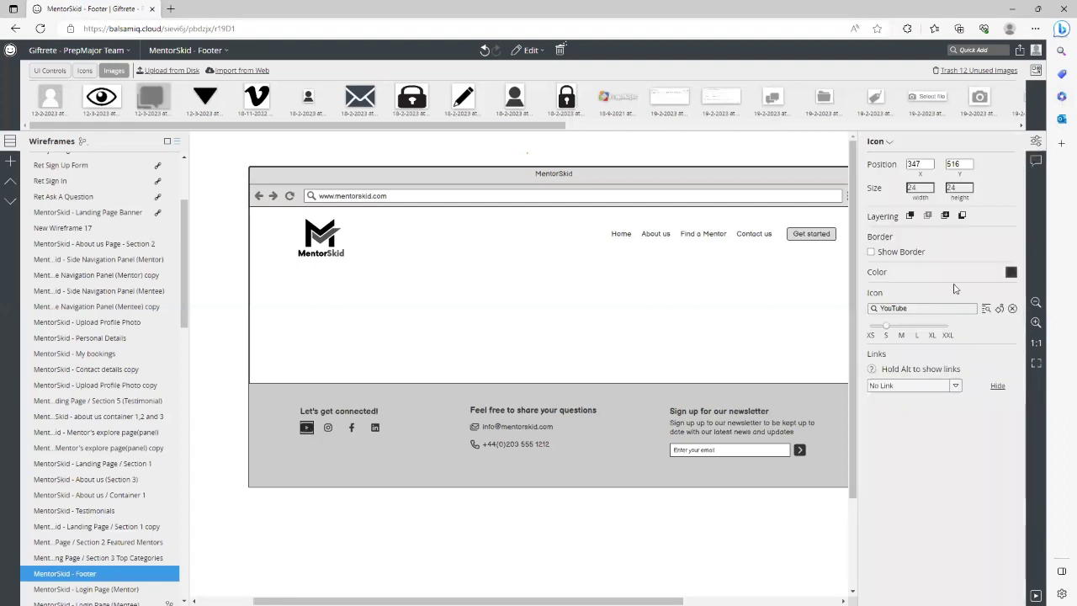
pyautogui.moveTo(886, 328)
pyautogui.mouseDown()
pyautogui.moveTo(872, 328)
pyautogui.moveTo(920, 330)
pyautogui.moveTo(871, 331)
pyautogui.mouseUp()
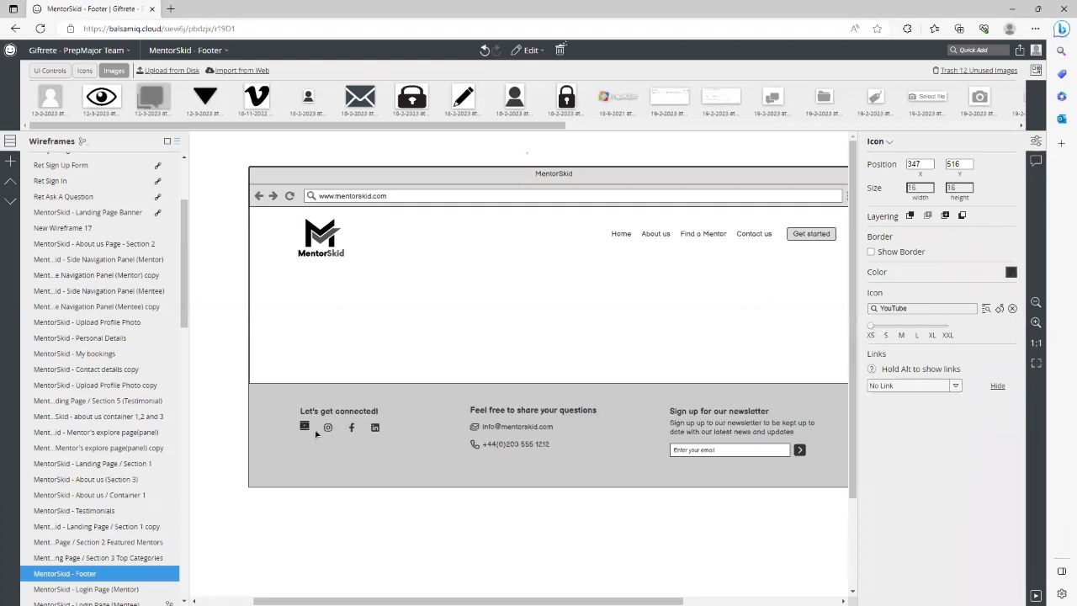
# - Line up the YouTube icon with the social icon row and move the LinkedIn icon right beside the Facebook icon
pyautogui.click(317, 433)
pyautogui.moveTo(306, 426); pyautogui.dragTo(365, 434)
pyautogui.moveTo(359, 432); pyautogui.dragTo(359, 433)
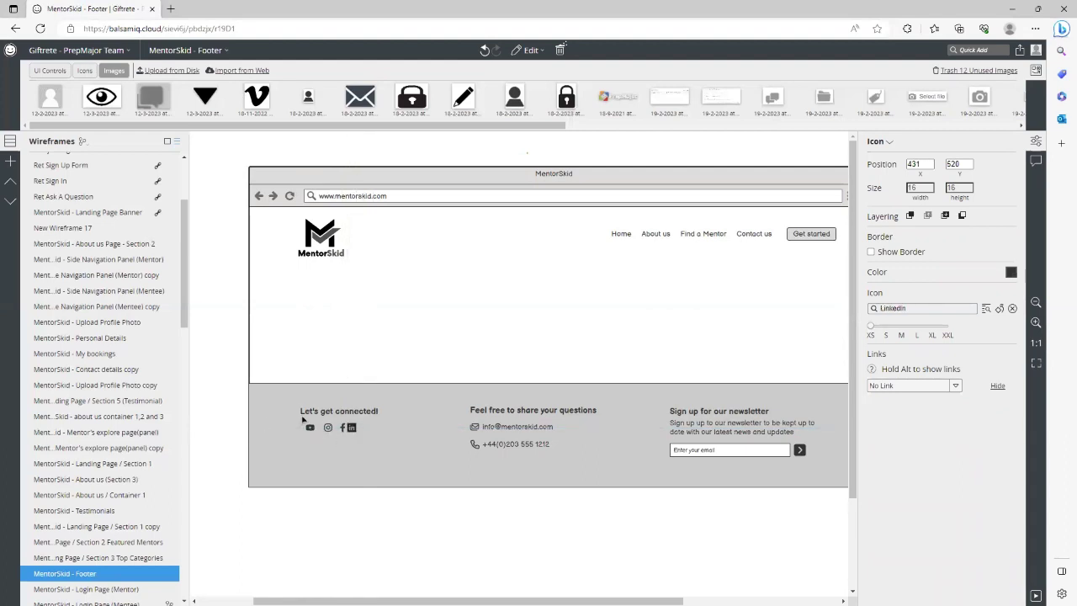
pyautogui.moveTo(289, 425); pyautogui.dragTo(362, 443)
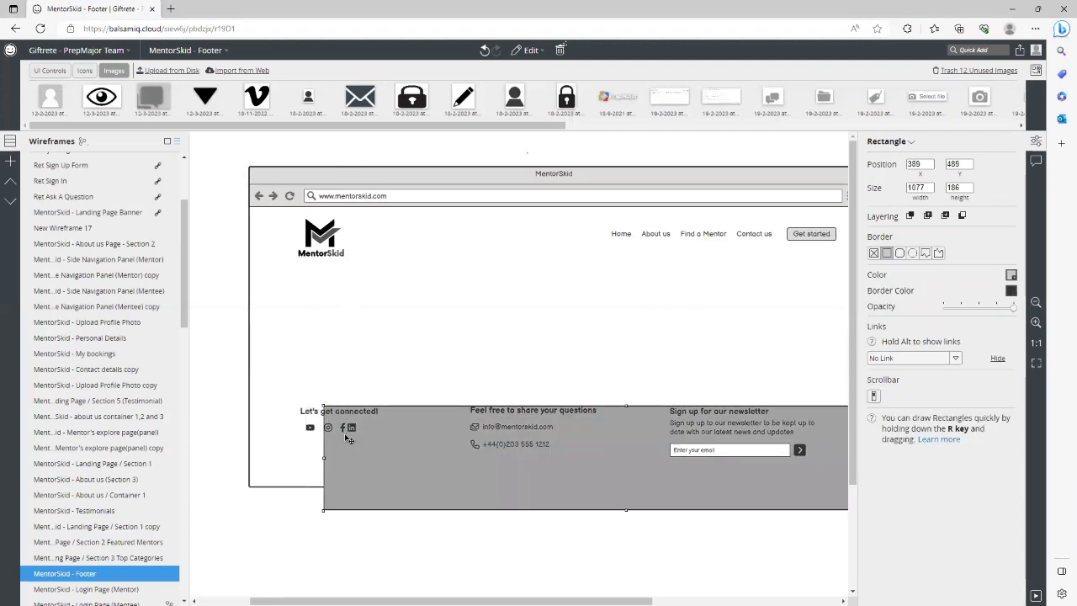
pyautogui.hotkey('ctrl', 'z')
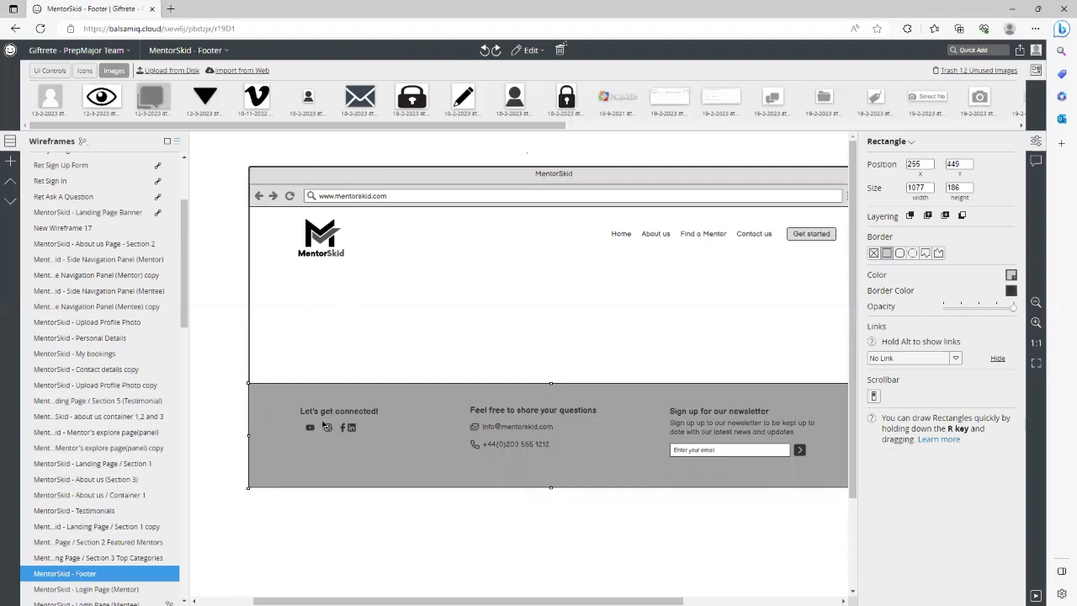
pyautogui.moveTo(306, 425); pyautogui.dragTo(380, 441)
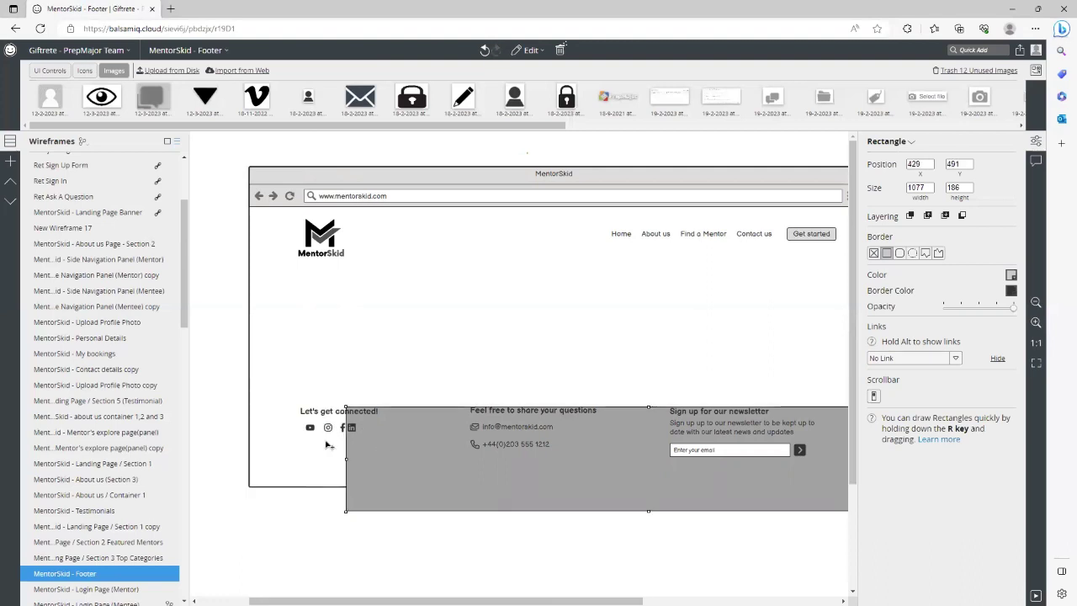
pyautogui.hotkey('ctrl', 'z')
# - Lock the grey background rectangle of the footer
pyautogui.rightClick(377, 438)
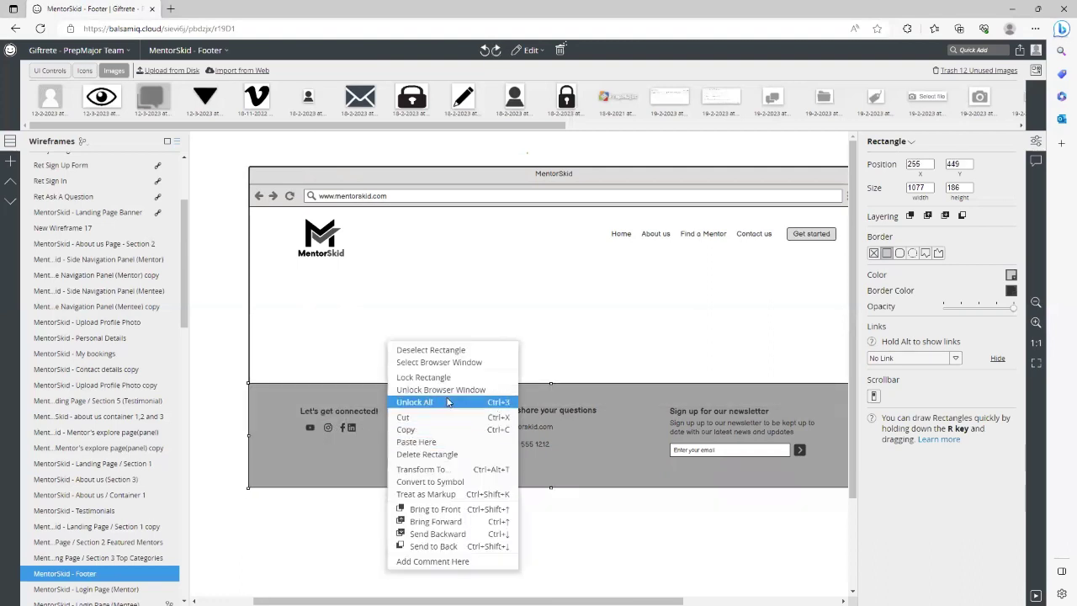
pyautogui.click(437, 381)
pyautogui.click(376, 430)
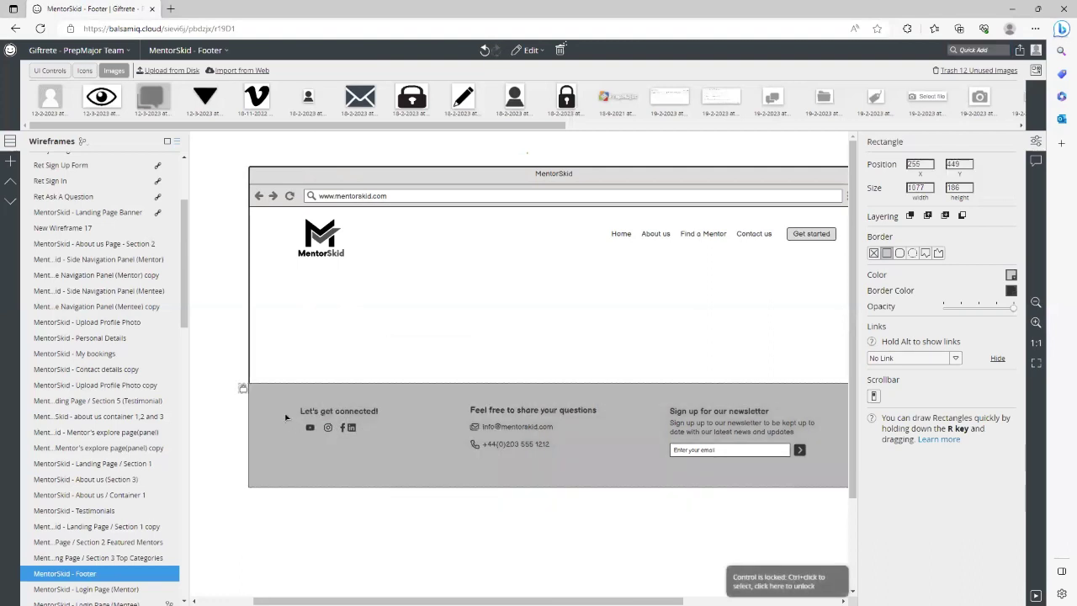
# - Align the four social media icons in one row and distribute their centers horizontally
pyautogui.click(390, 446)
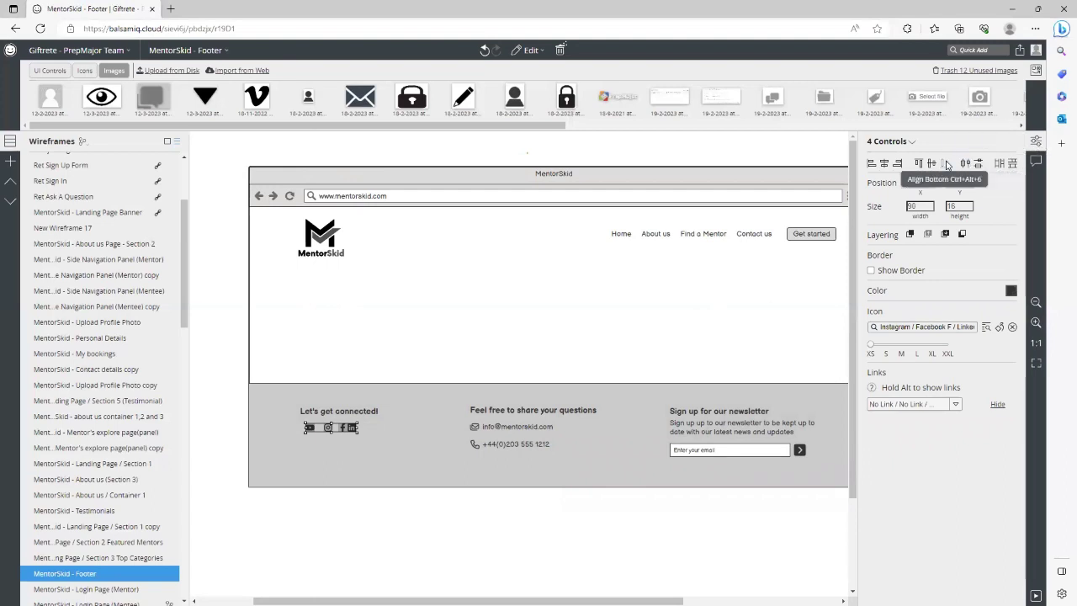
pyautogui.click(932, 165)
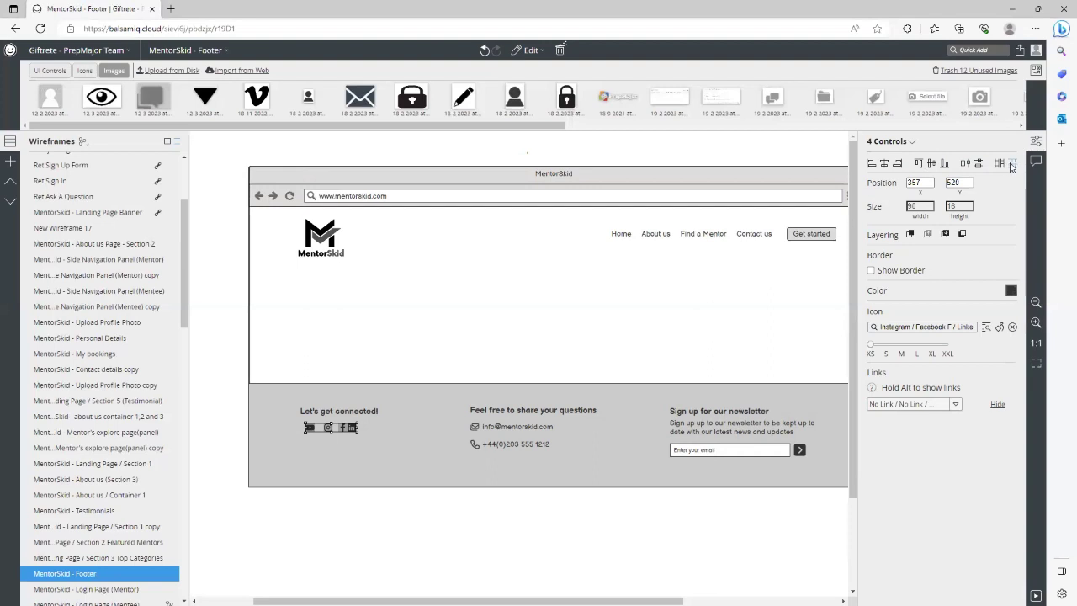
pyautogui.click(884, 164)
pyautogui.hotkey('ctrl', 'z')
pyautogui.click(926, 166)
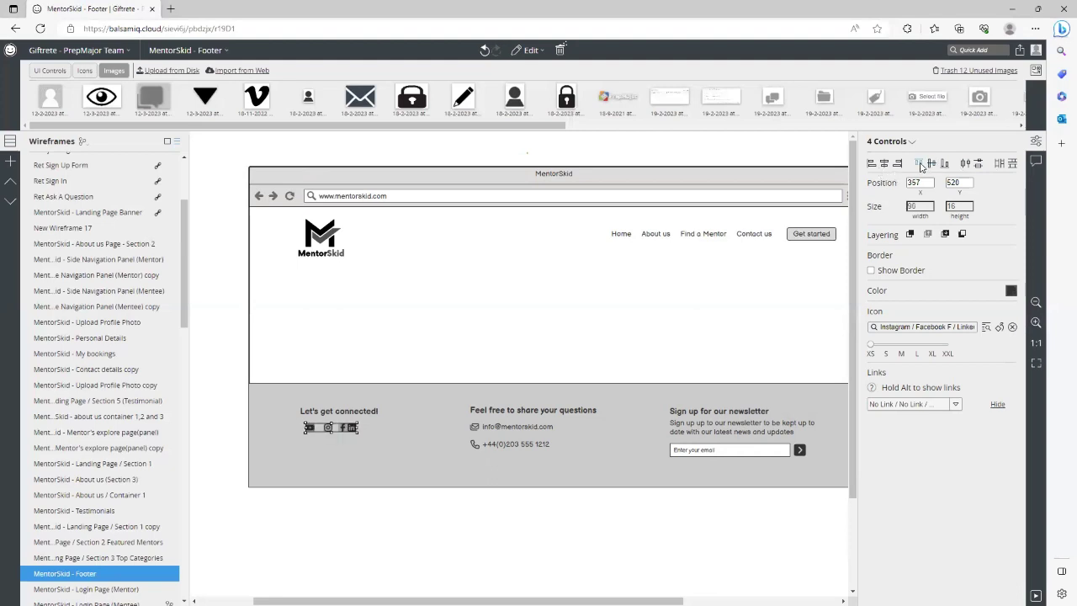
pyautogui.click(967, 169)
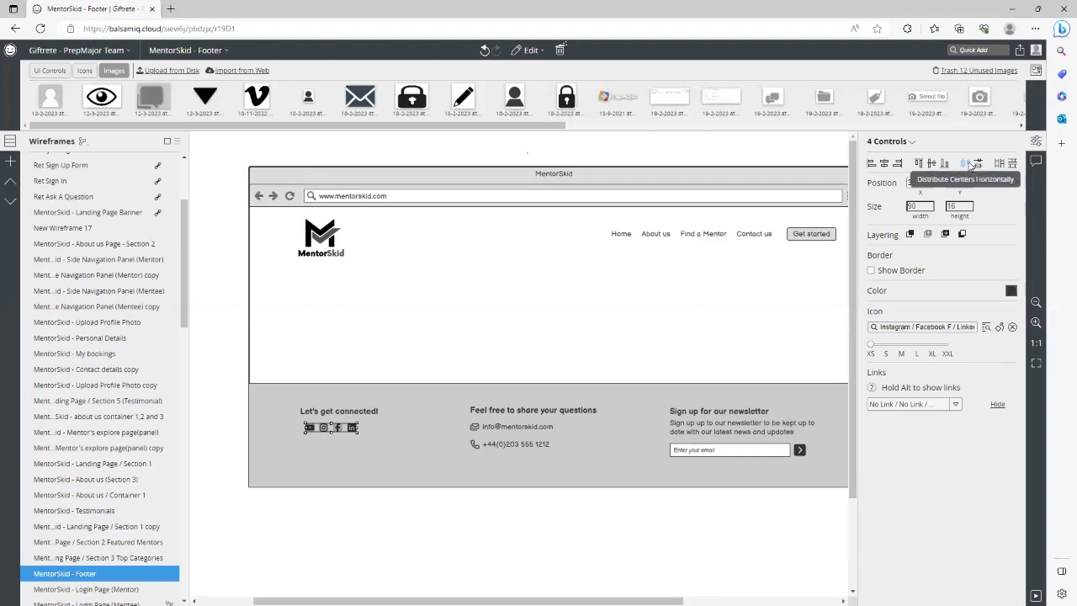
# - Move the row of four social media icons so that it sits centered under "Let's get connected!"
pyautogui.click(360, 450)
pyautogui.moveTo(368, 445); pyautogui.dragTo(331, 430)
pyautogui.click(387, 455)
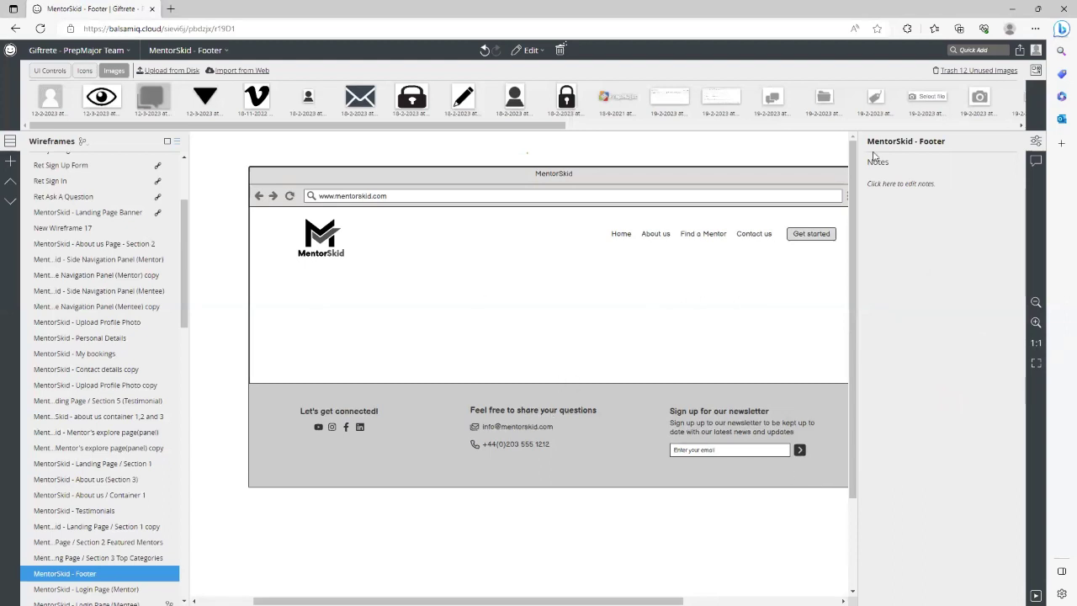
# - Search the controls and icons for "email" and look through the envelope and inbox icons
pyautogui.click(977, 49)
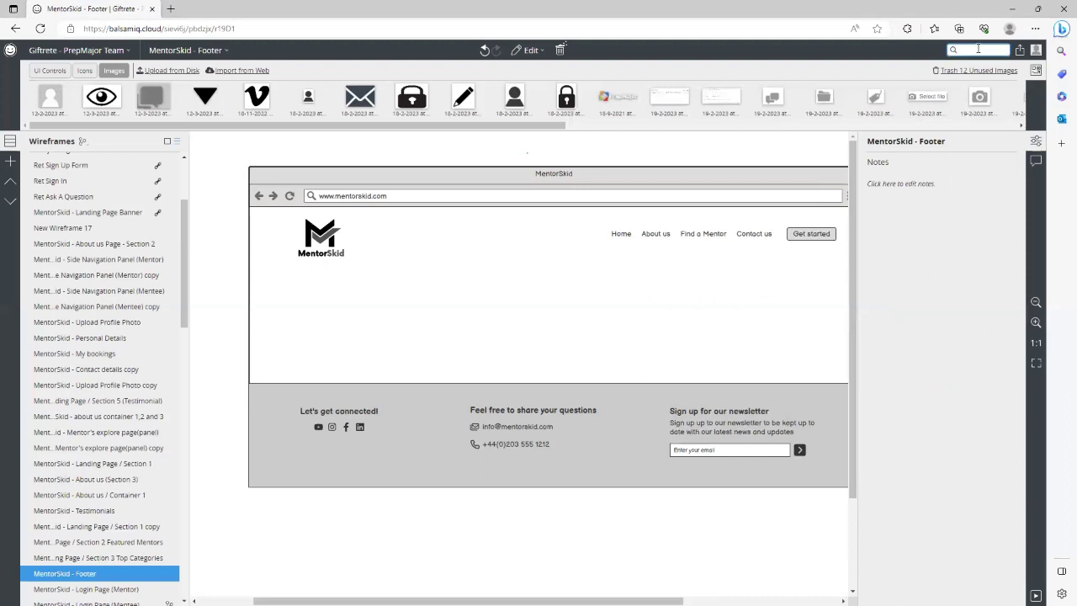
pyautogui.write('email')
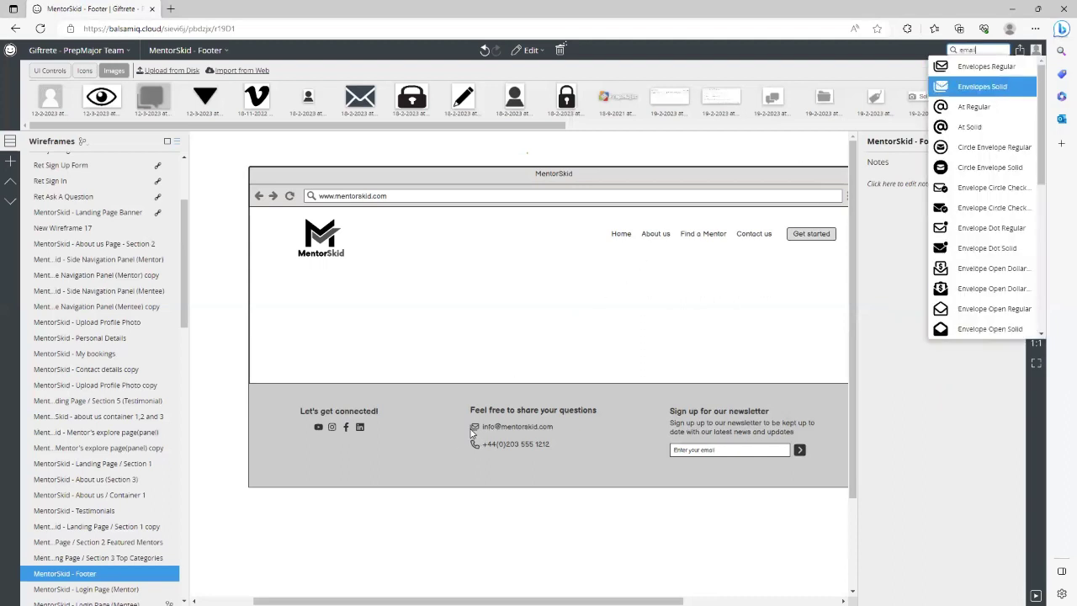
pyautogui.scroll(-2, 989, 180)
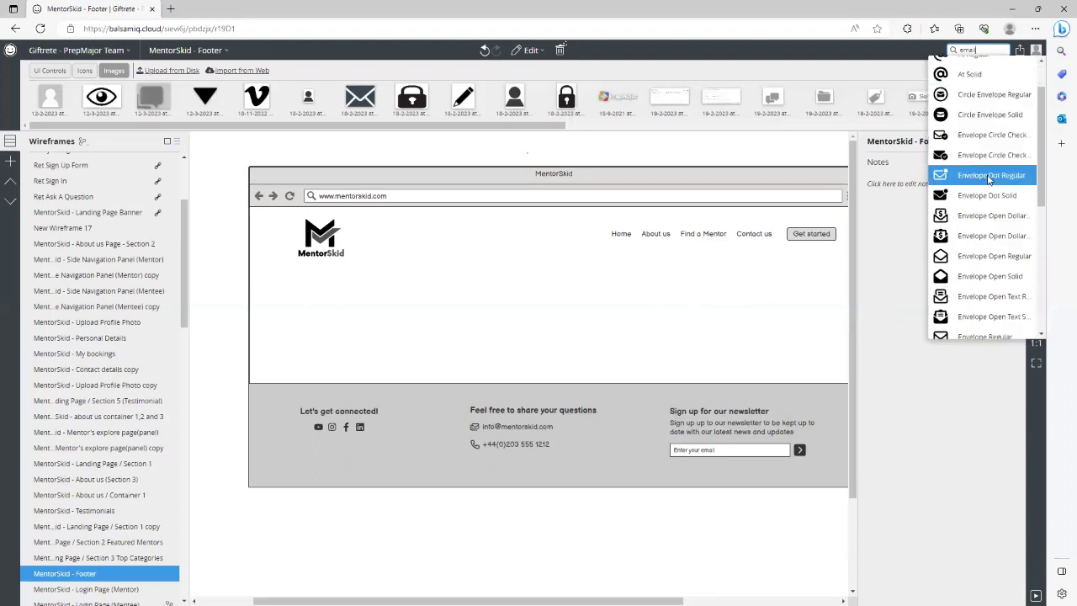
pyautogui.scroll(-1, 989, 182)
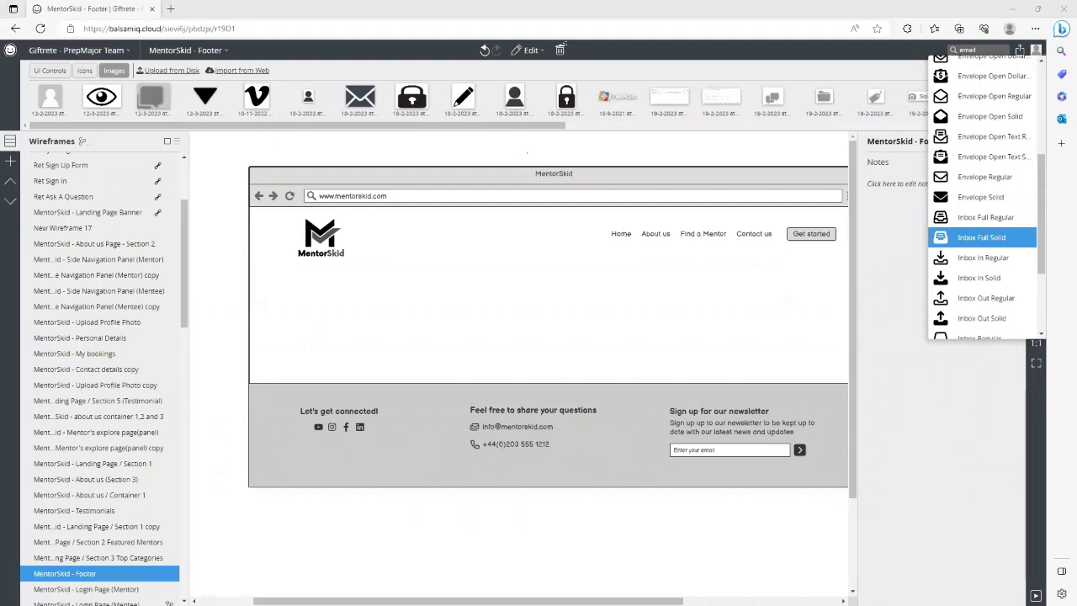
# - Switch to the live MentorSkid site, examine its footer in a wider window, and return to the footer wireframe with the icon search closed
pyautogui.hotkey('alt', 'Tab')
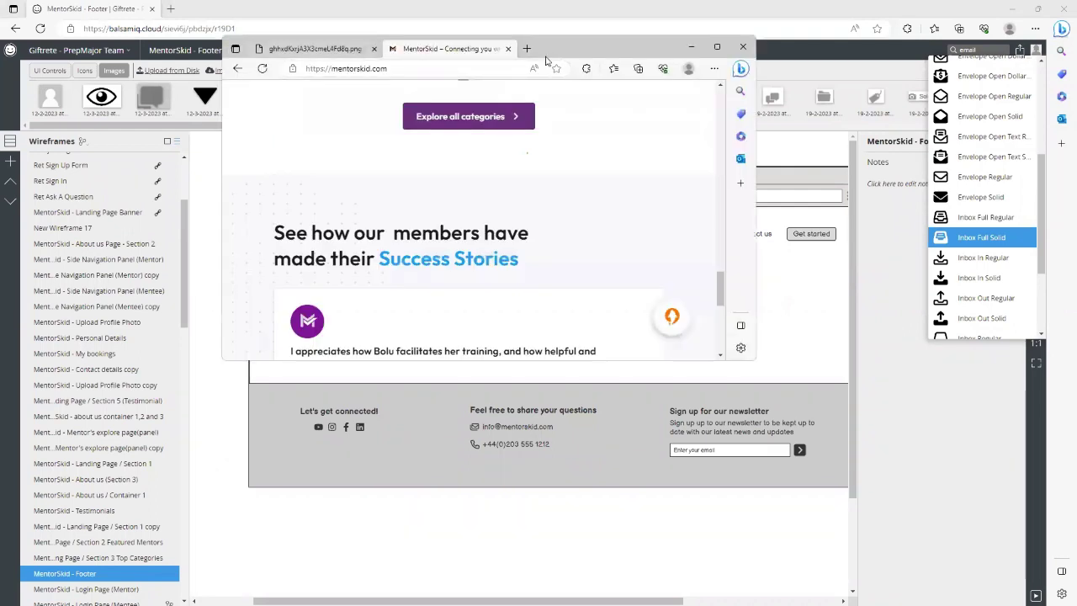
pyautogui.press('super+Up')
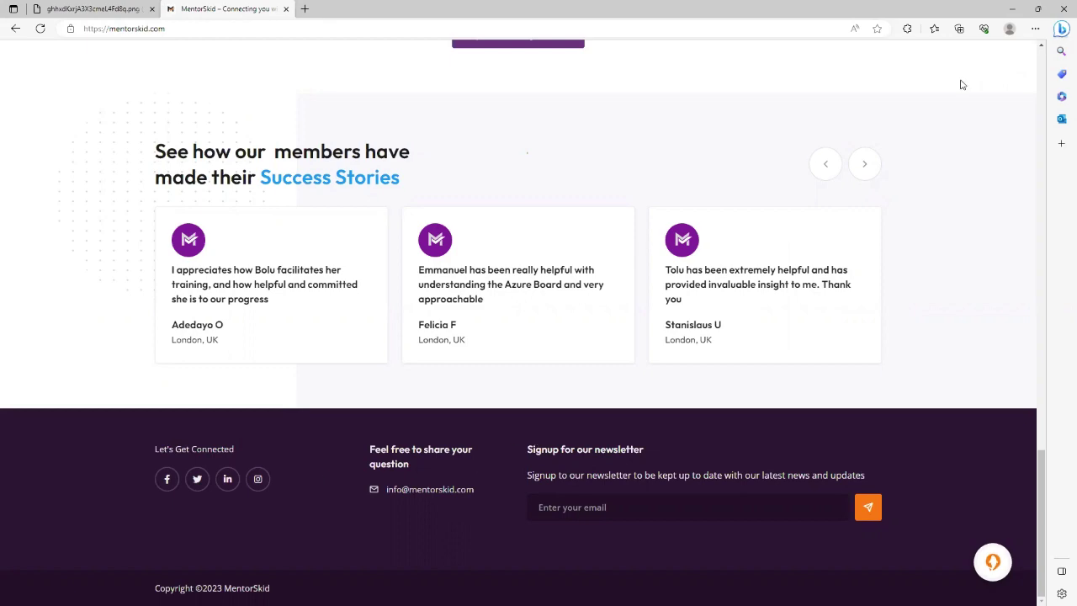
pyautogui.doubleClick(943, 12)
pyautogui.scroll(-10, 649, 293)
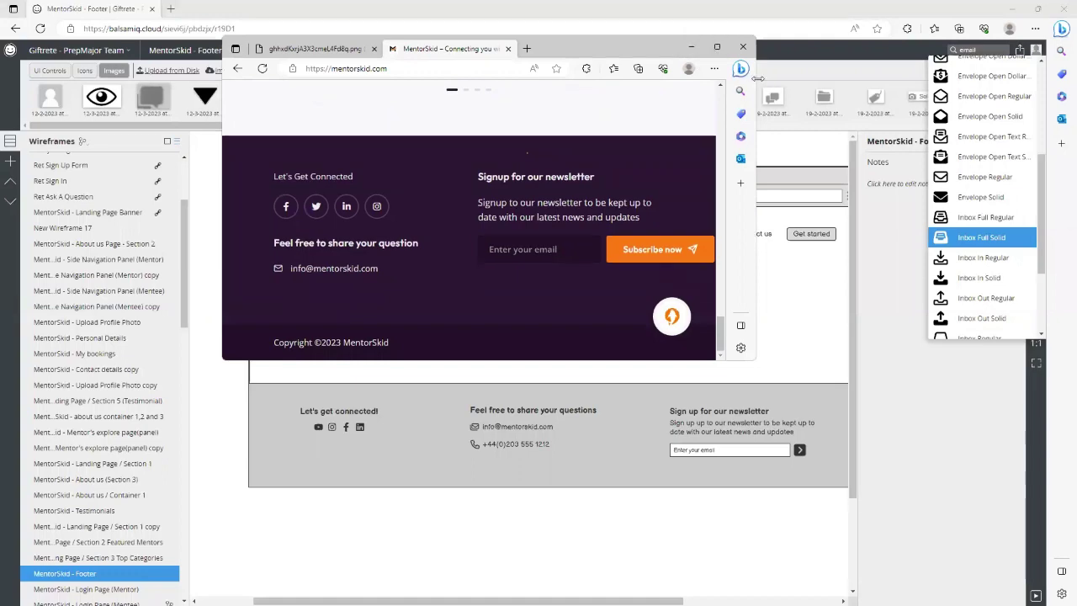
pyautogui.moveTo(758, 78); pyautogui.dragTo(1031, 78)
pyautogui.scroll(-5, 907, 276)
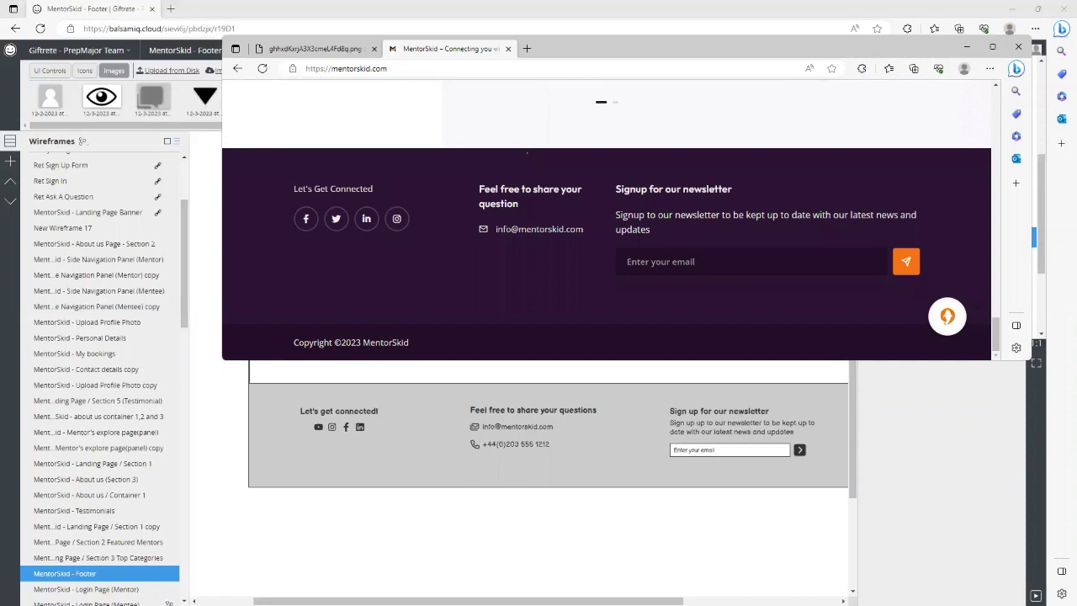
pyautogui.click(972, 47)
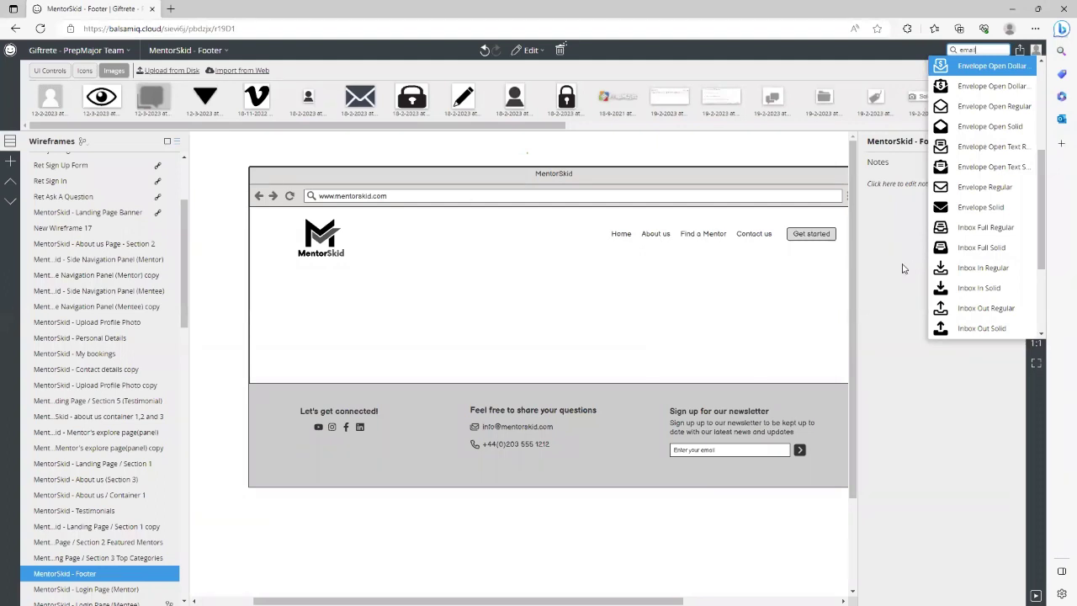
pyautogui.press('Escape')
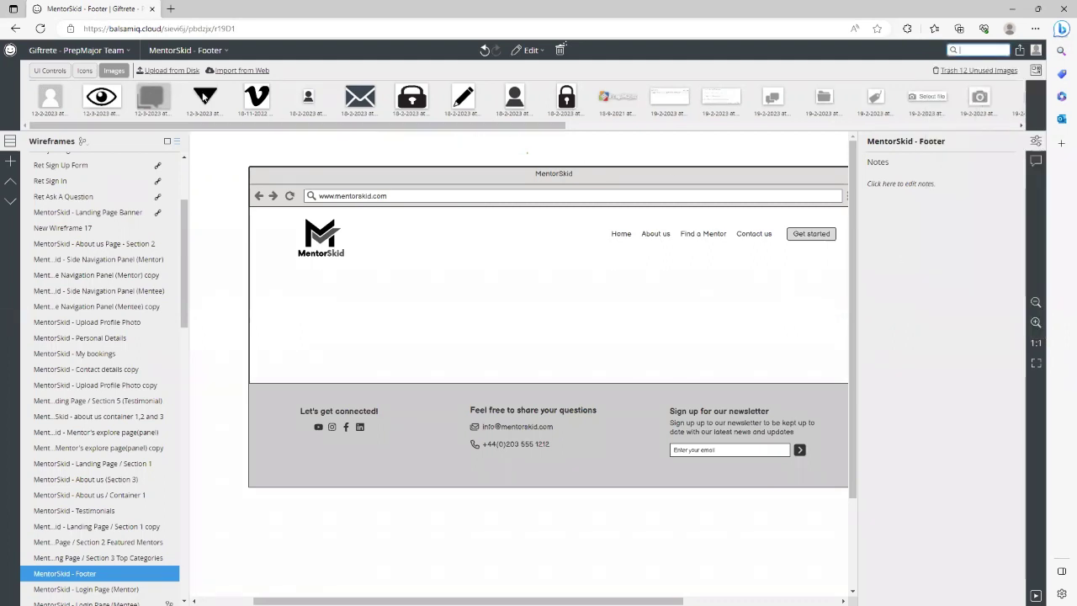
pyautogui.click(215, 48)
pyautogui.click(246, 186)
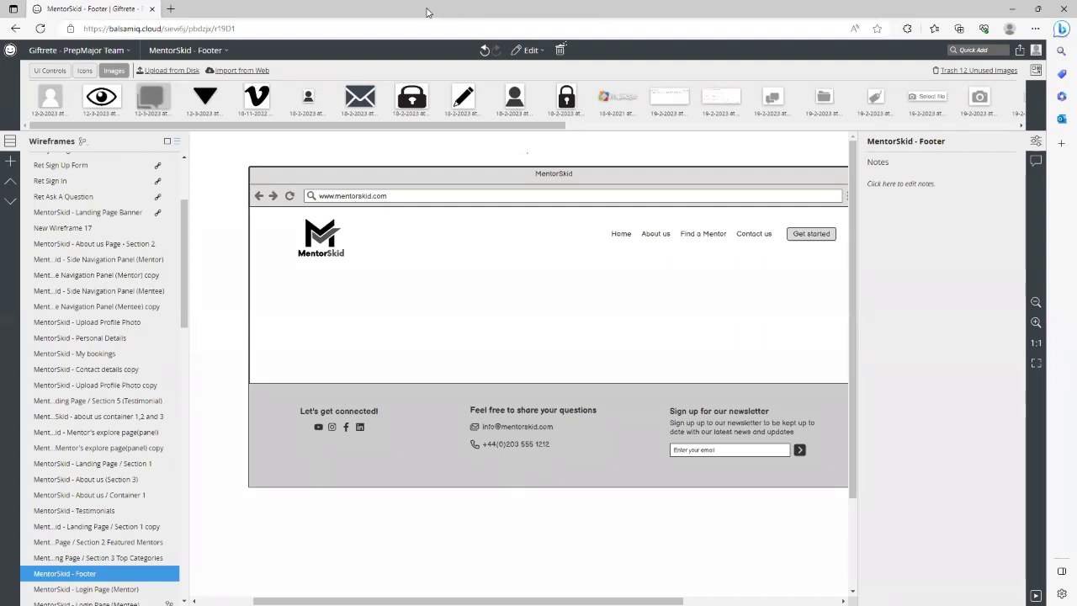
# - Hide the footer wireframe's properties, then switch to the wireframes presentation and open the "What are Wireframes?" slide
pyautogui.click(1034, 148)
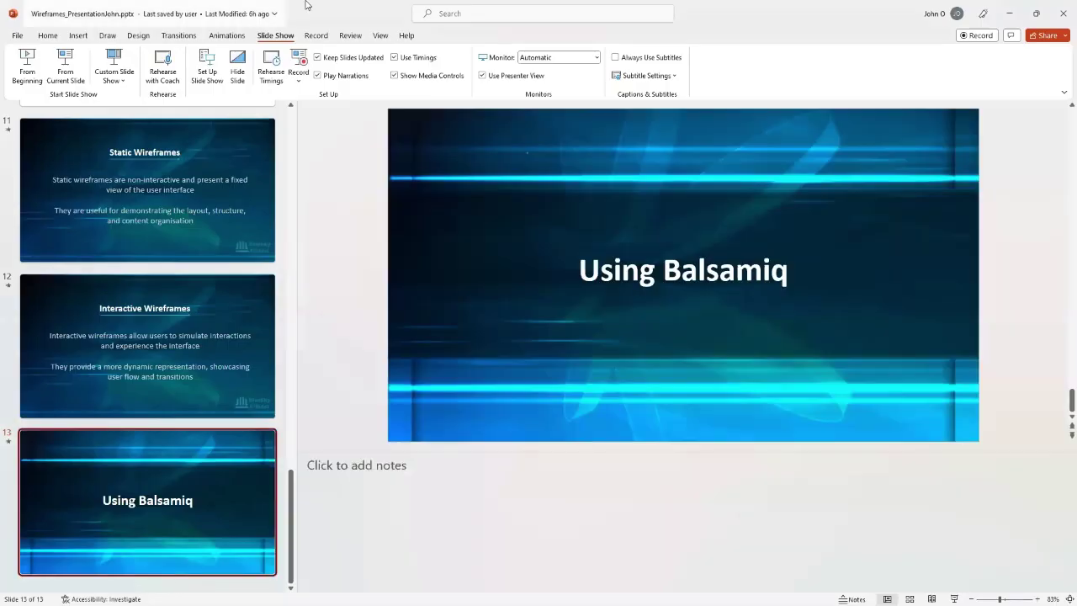
pyautogui.scroll(15, 149, 303)
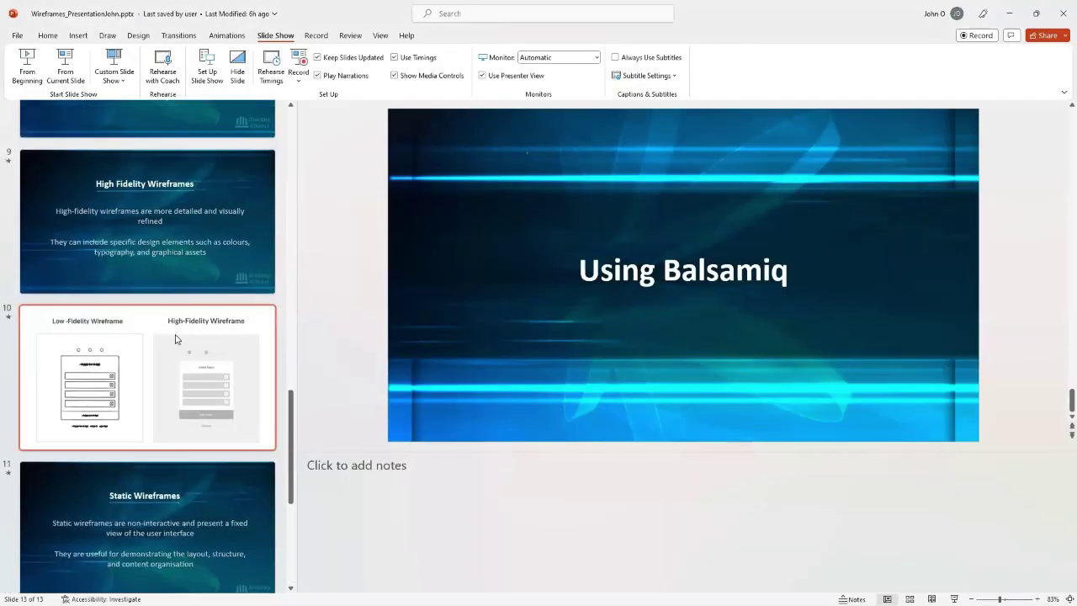
pyautogui.scroll(-3, 160, 419)
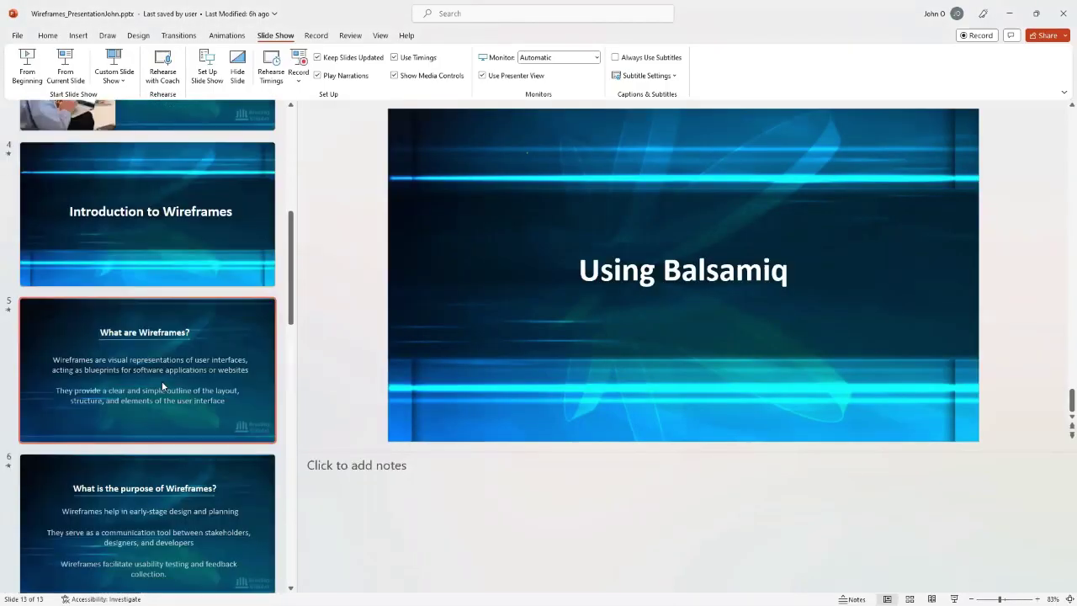
pyautogui.click(164, 374)
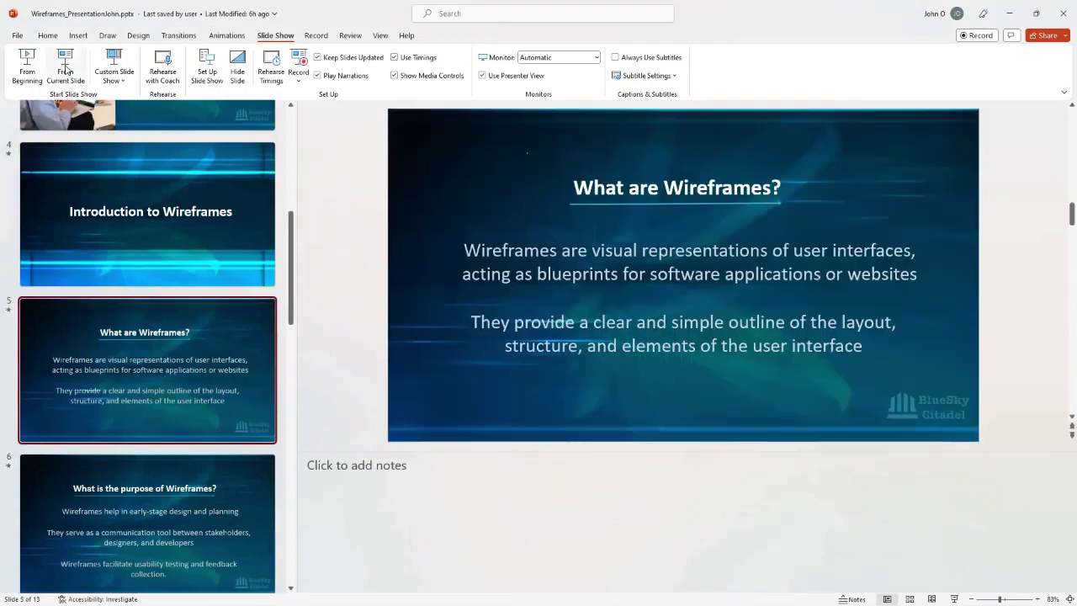
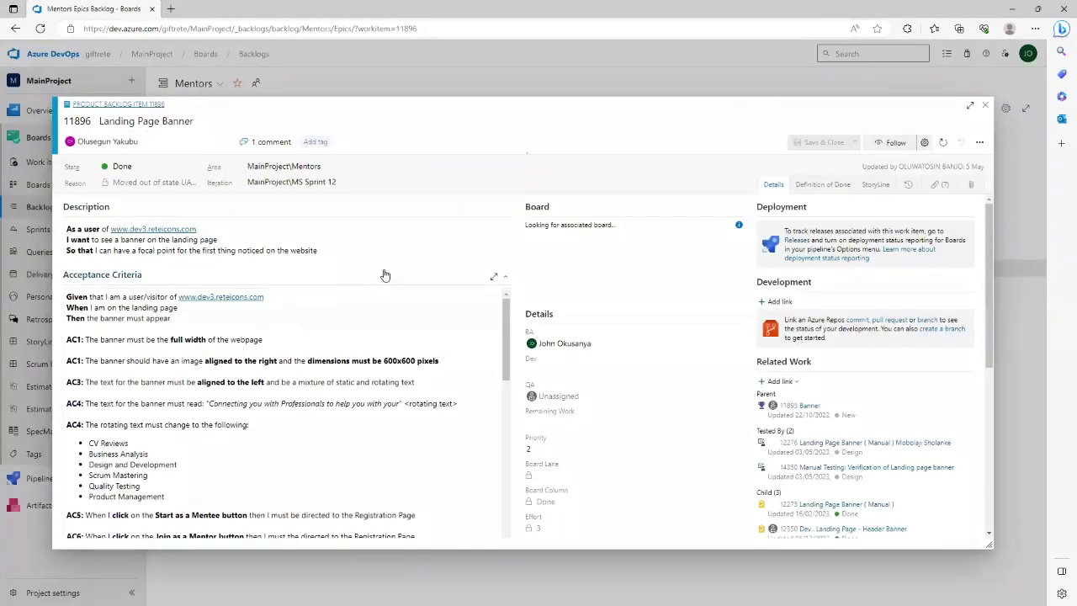
# - Examine the written acceptance criteria of the Landing Page Banner backlog item in Azure DevOps
pyautogui.scroll(-2, 370, 261)
pyautogui.scroll(1, 345, 236)
pyautogui.scroll(-3, 352, 239)
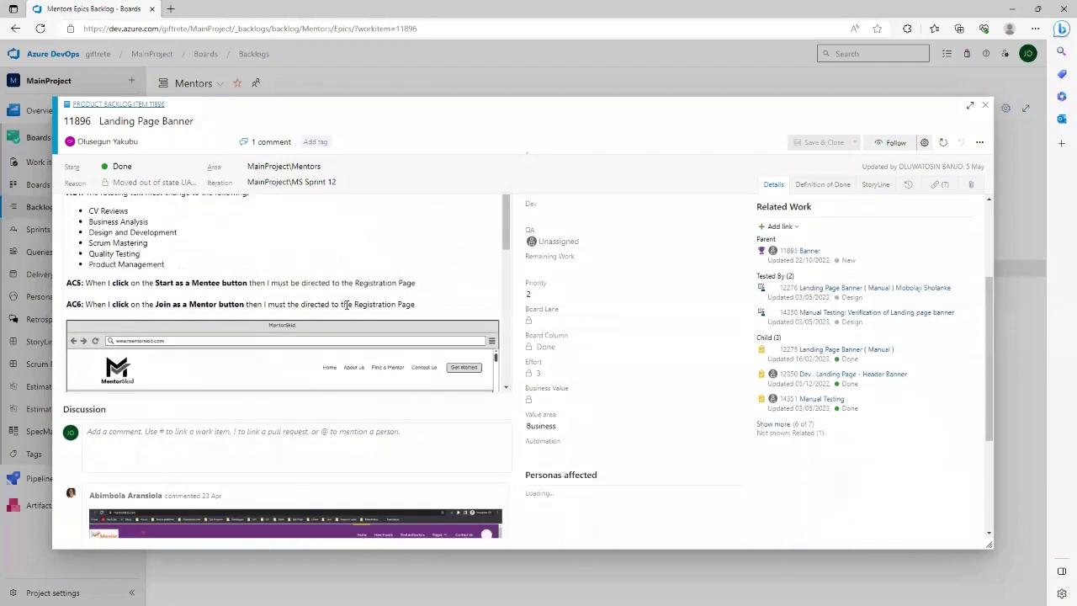
pyautogui.scroll(3, 137, 260)
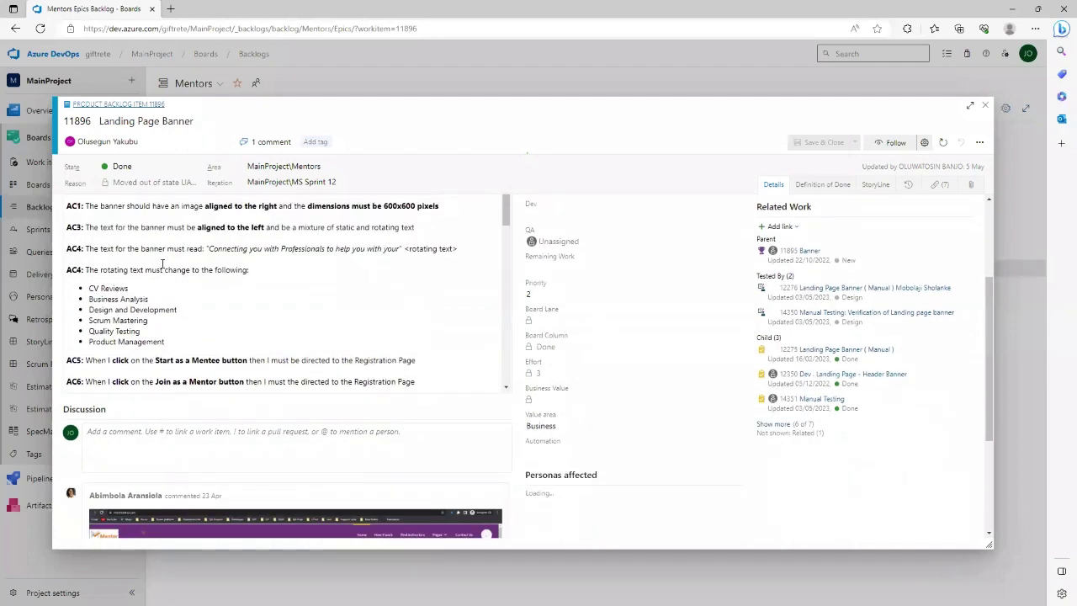
pyautogui.scroll(2, 163, 264)
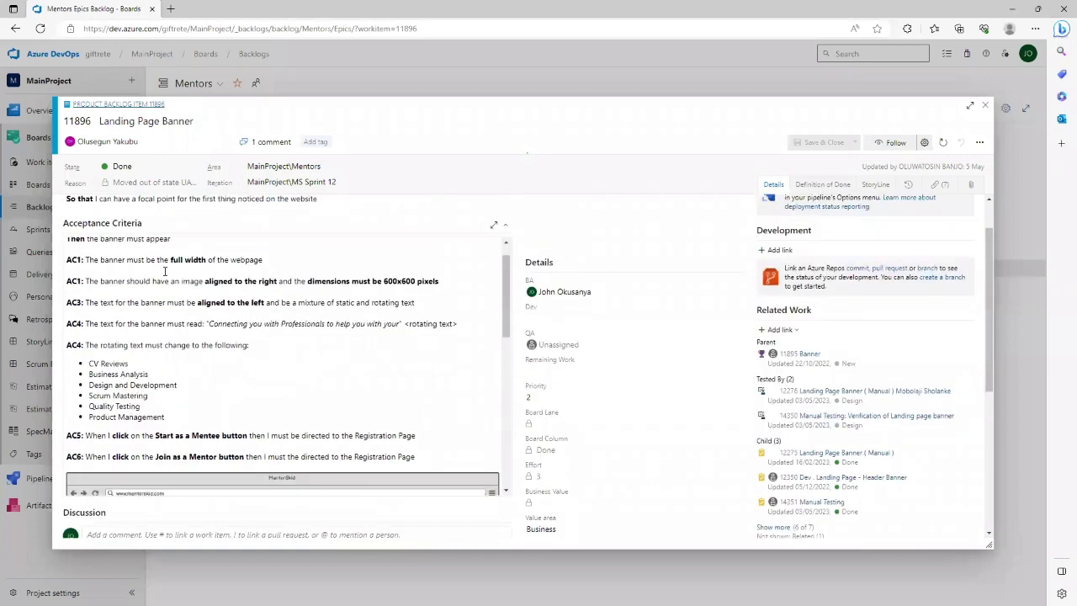
pyautogui.scroll(1, 166, 270)
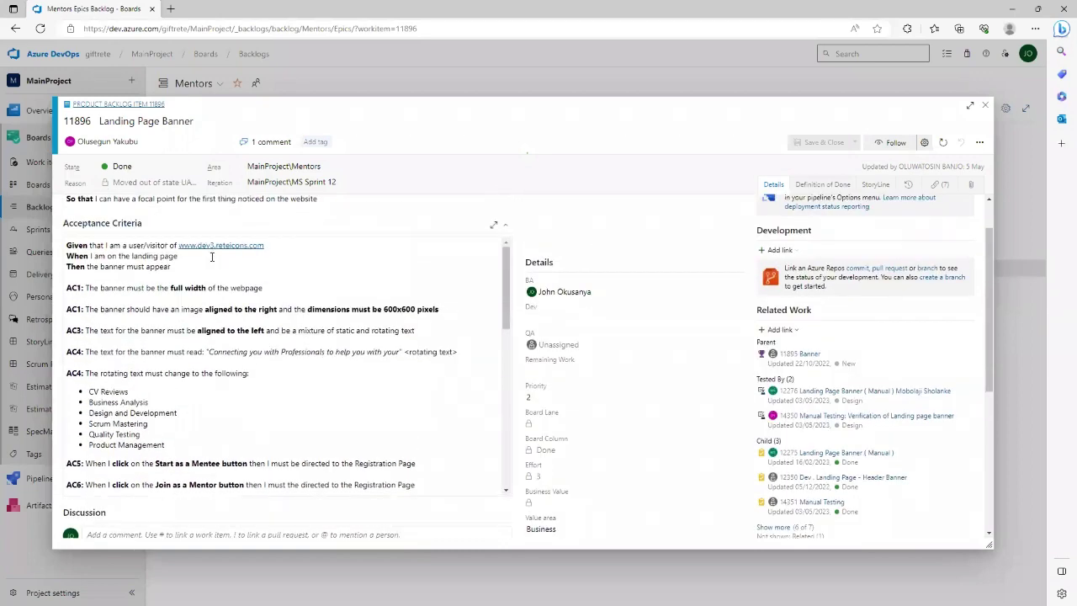
pyautogui.scroll(-2, 213, 257)
pyautogui.scroll(2, 194, 273)
pyautogui.scroll(-2, 184, 287)
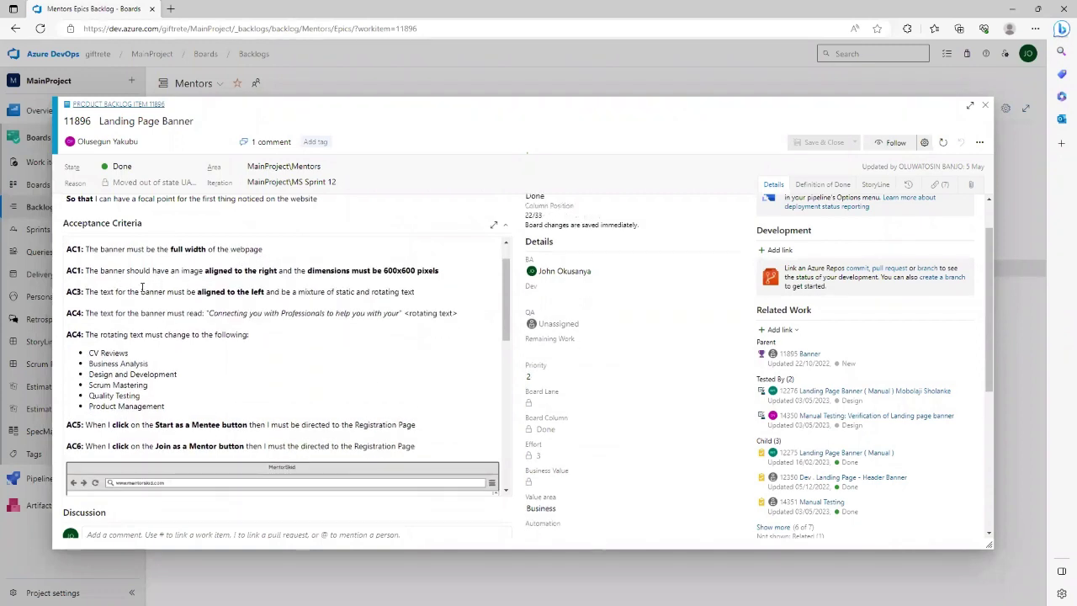
# - Examine the embedded banner wireframe and the additional image information in the Landing Page Banner acceptance criteria, then return to the description
pyautogui.scroll(-4, 157, 310)
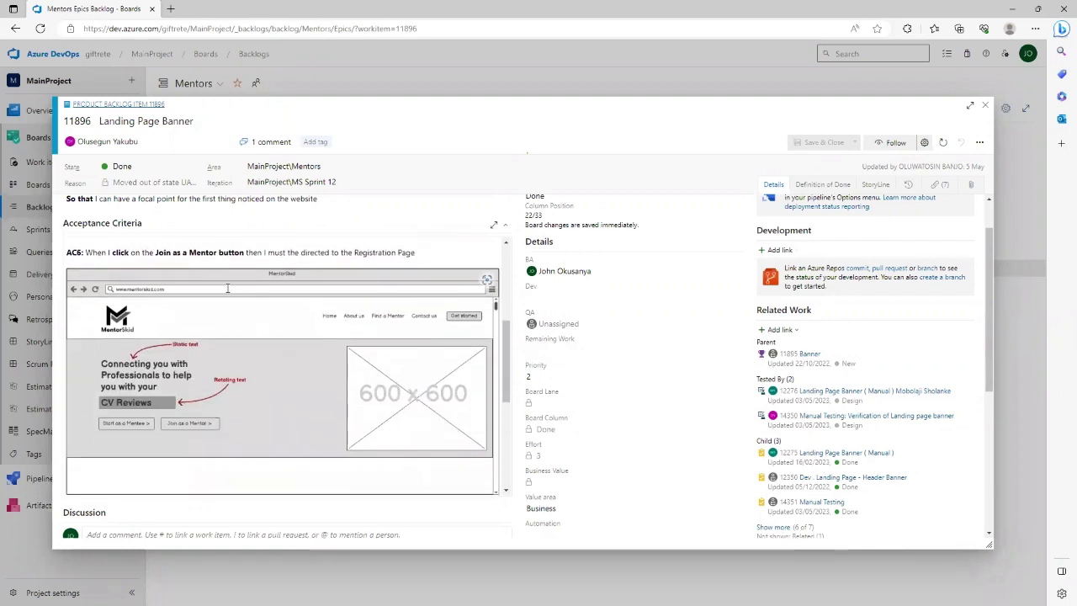
pyautogui.scroll(-1, 399, 376)
pyautogui.scroll(1, 401, 376)
pyautogui.scroll(-4, 401, 376)
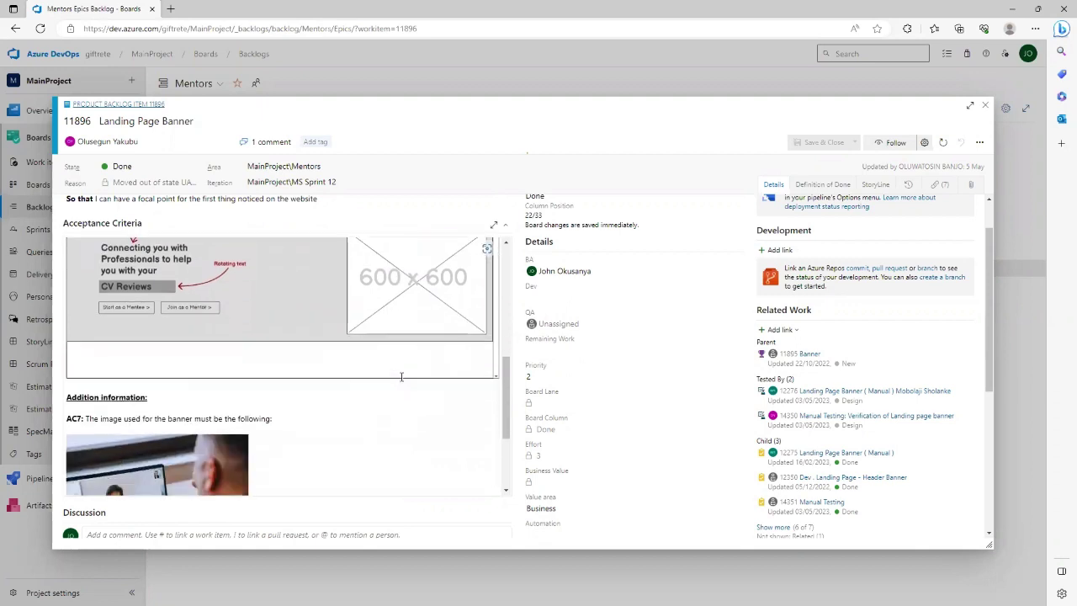
pyautogui.scroll(-2, 401, 376)
pyautogui.scroll(6, 402, 377)
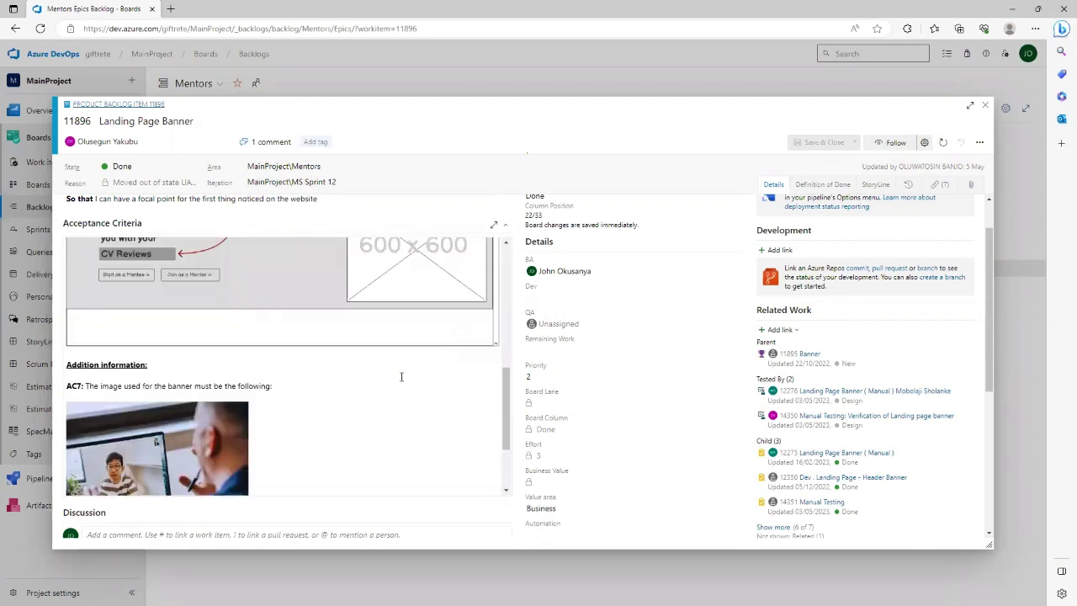
pyautogui.scroll(1, 335, 367)
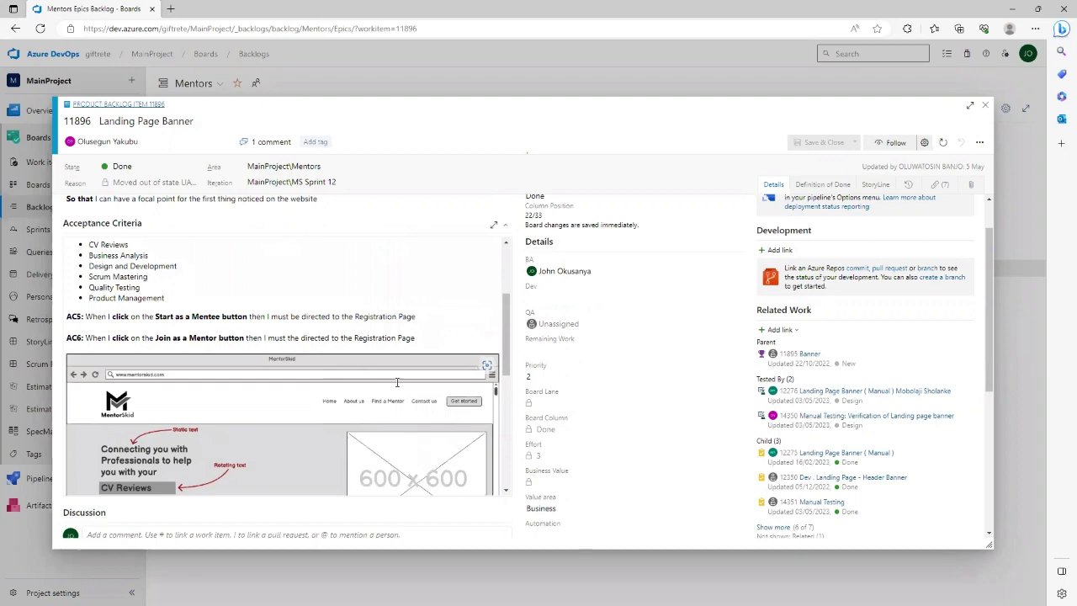
pyautogui.scroll(4, 278, 372)
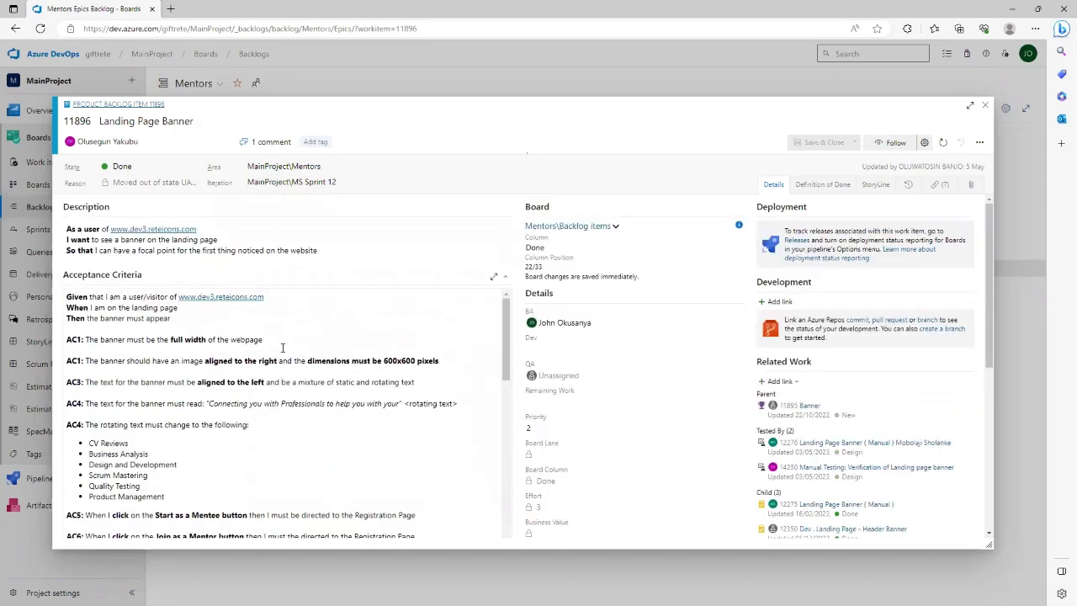
# - Minimise the backlog window and copy the MentorSkid footer wireframe to the clipboard as a bitmap
pyautogui.doubleClick(257, 11)
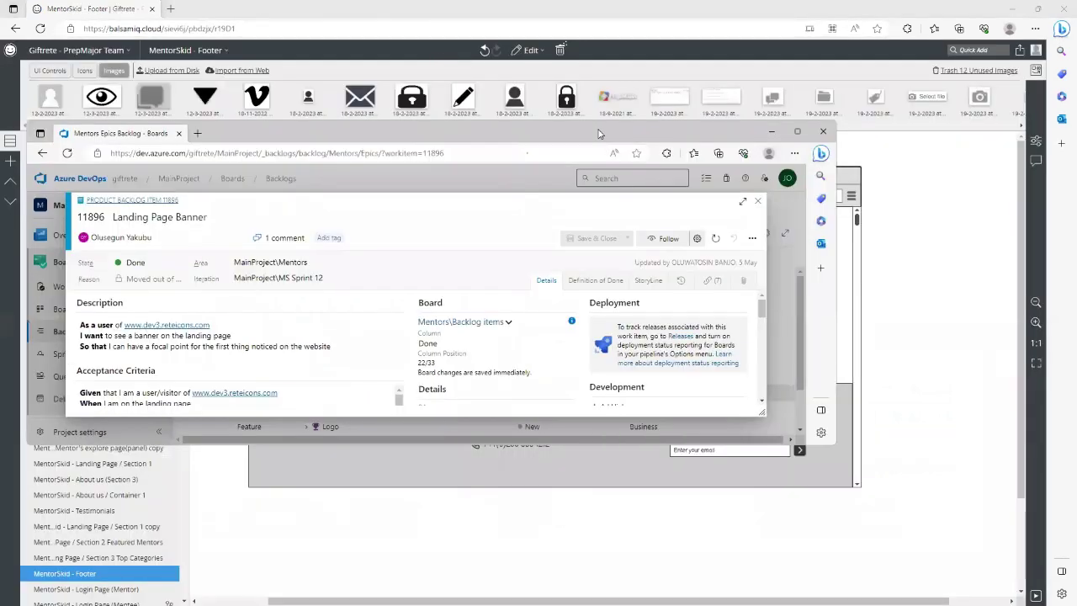
pyautogui.click(771, 131)
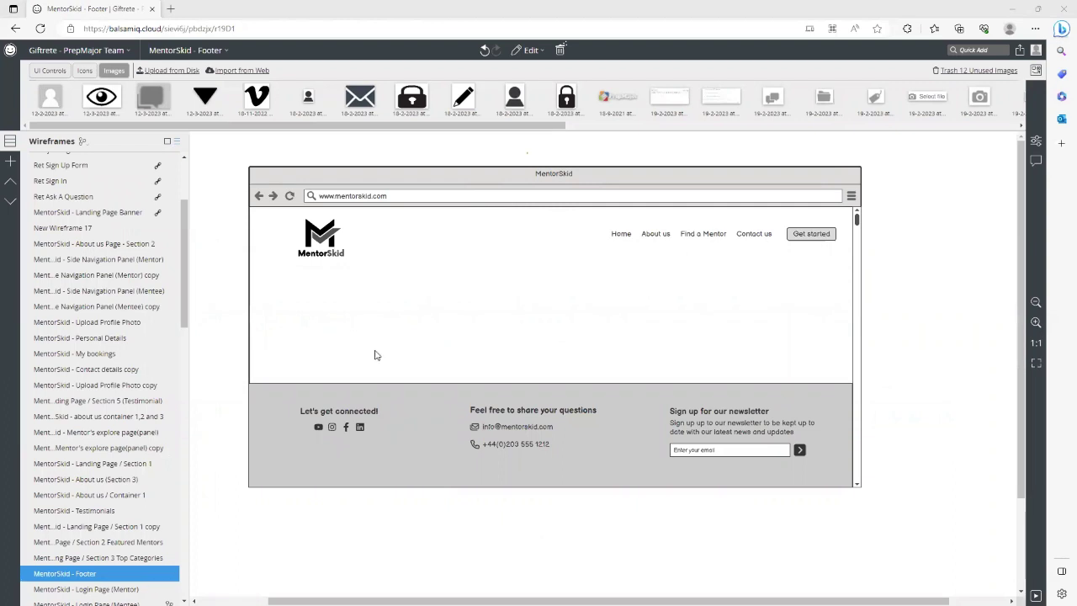
pyautogui.scroll(-1, 698, 334)
pyautogui.scroll(1, 699, 334)
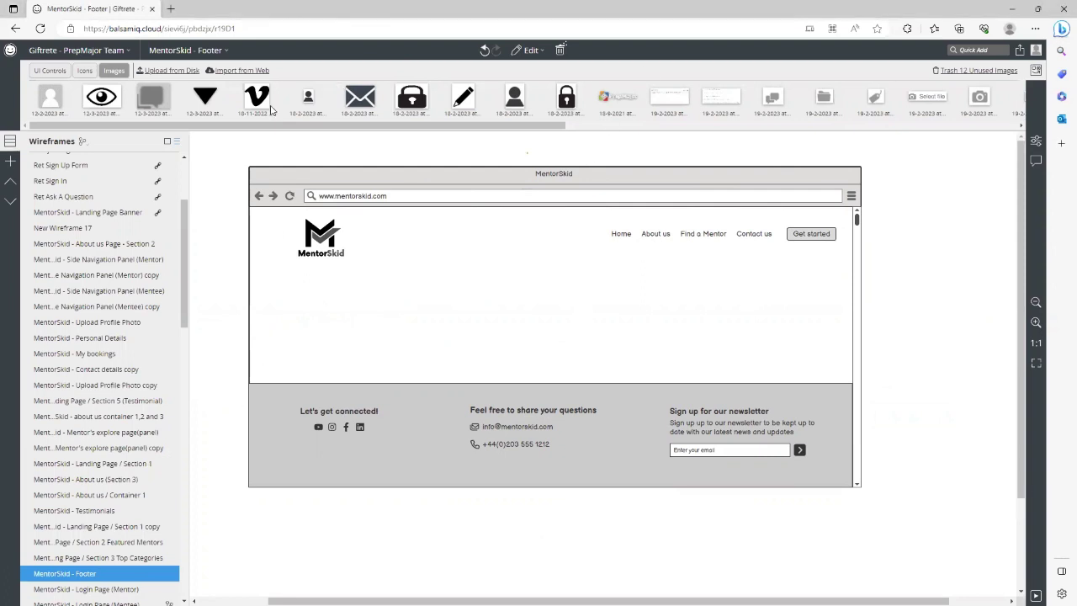
pyautogui.click(538, 50)
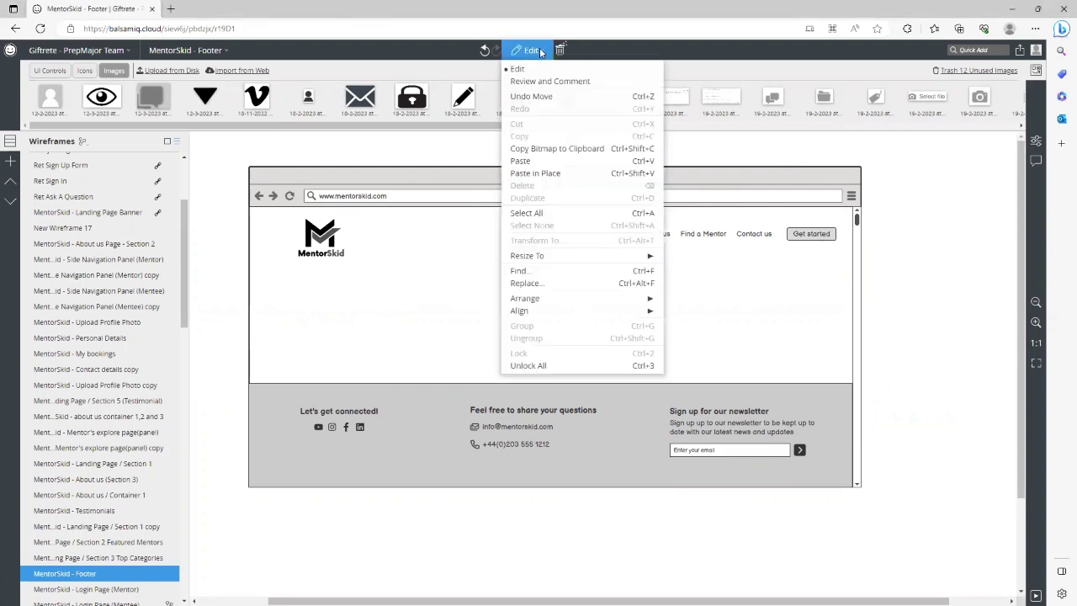
pyautogui.click(553, 149)
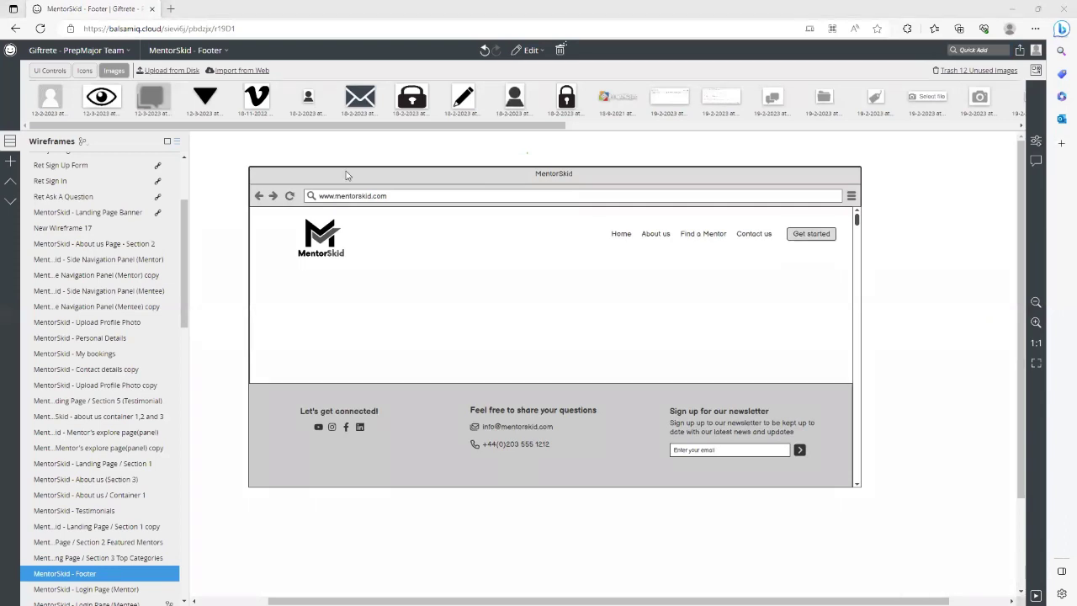
# - Paste the copied footer wireframe above "Addition information:" in the Landing Page Banner acceptance criteria, look it over and undo the paste
pyautogui.hotkey('alt', 'Tab')
pyautogui.scroll(-10, 397, 372)
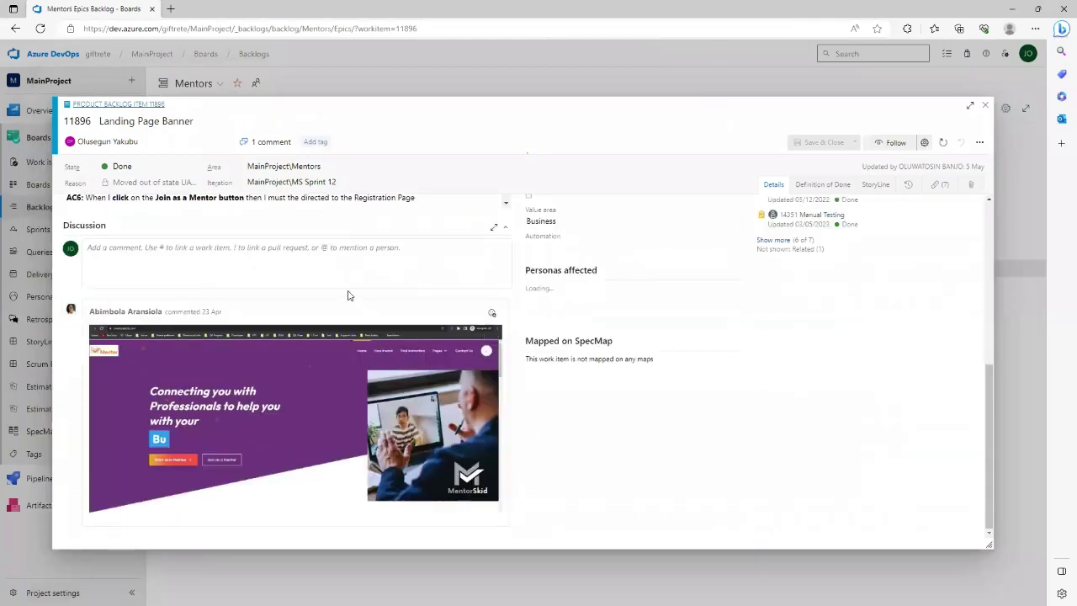
pyautogui.scroll(3, 336, 312)
pyautogui.scroll(-2, 286, 323)
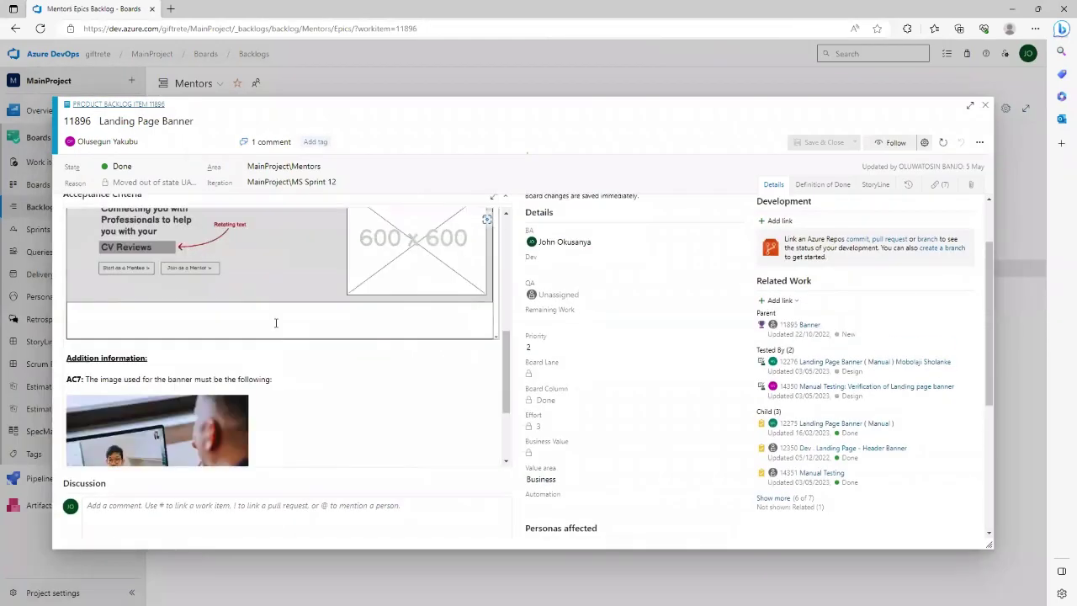
pyautogui.click(238, 301)
pyautogui.click(210, 315)
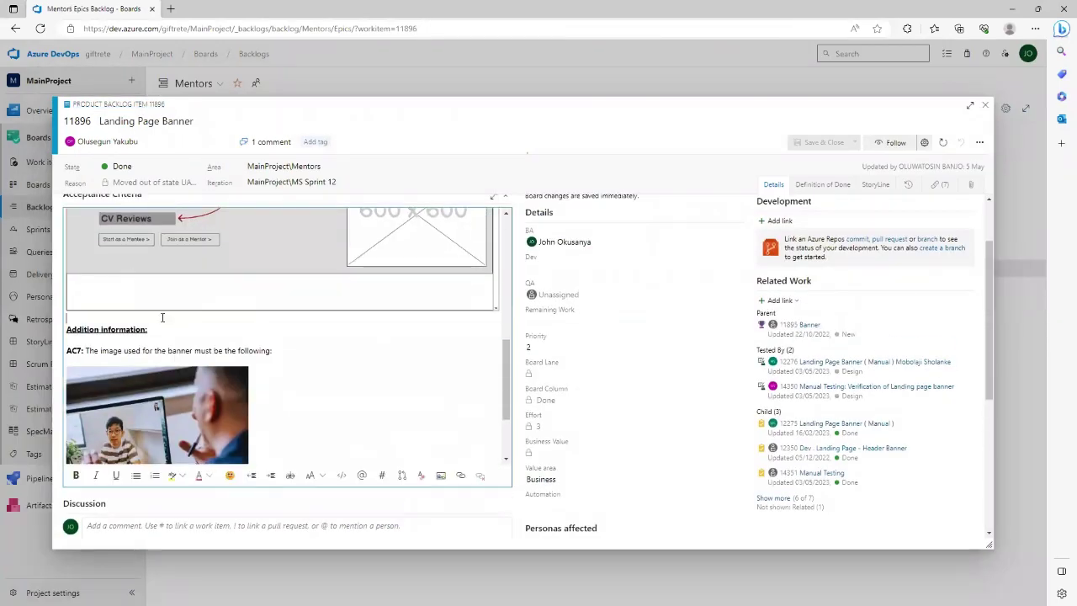
pyautogui.hotkey('ctrl', 'v')
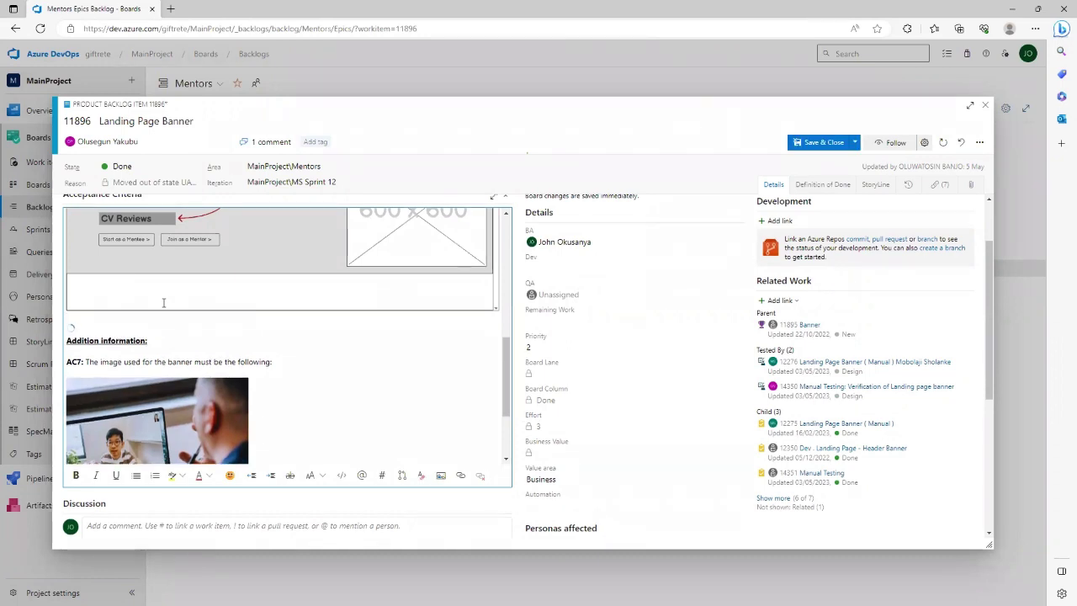
pyautogui.scroll(2, 237, 345)
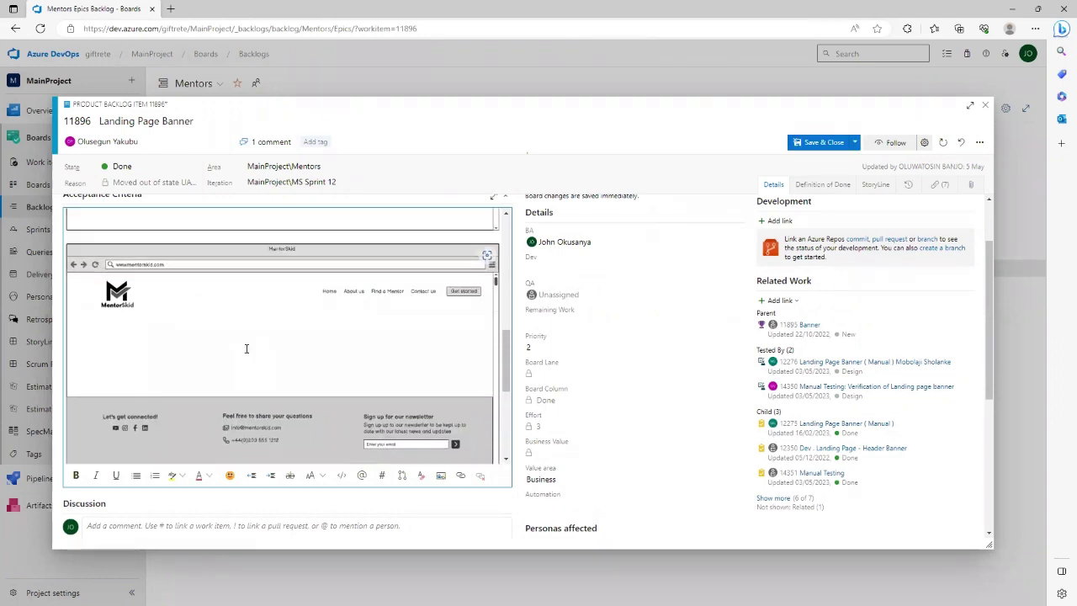
pyautogui.scroll(-2, 244, 349)
pyautogui.scroll(1, 250, 354)
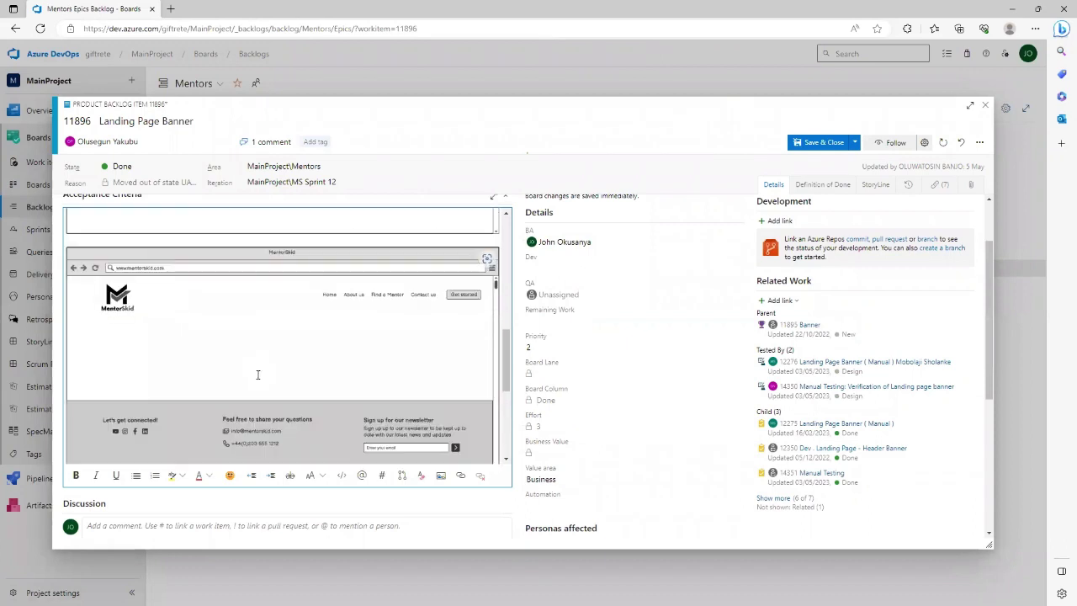
pyautogui.scroll(-3, 257, 363)
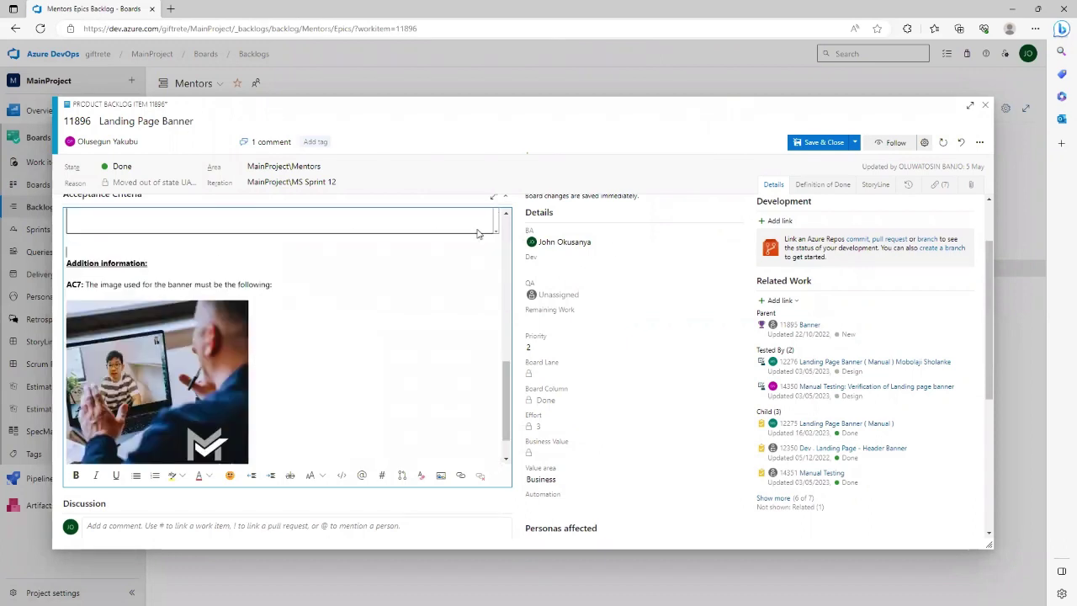
# - Return to Balsamiq and copy the bitmap of the MentorSkid footer wireframe to the clipboard again
pyautogui.hotkey('alt', 'Tab')
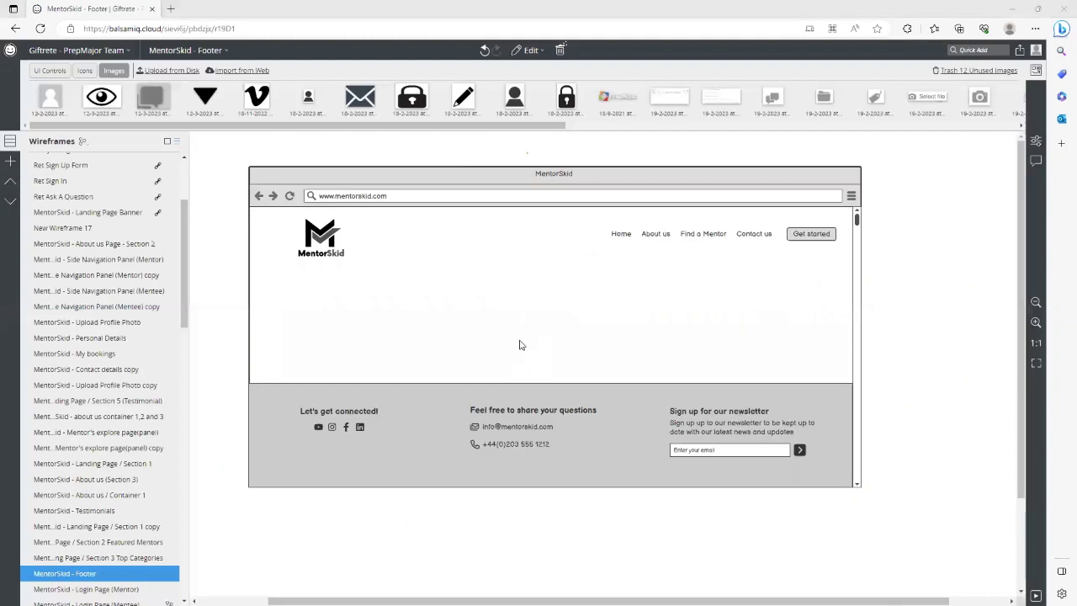
pyautogui.click(522, 51)
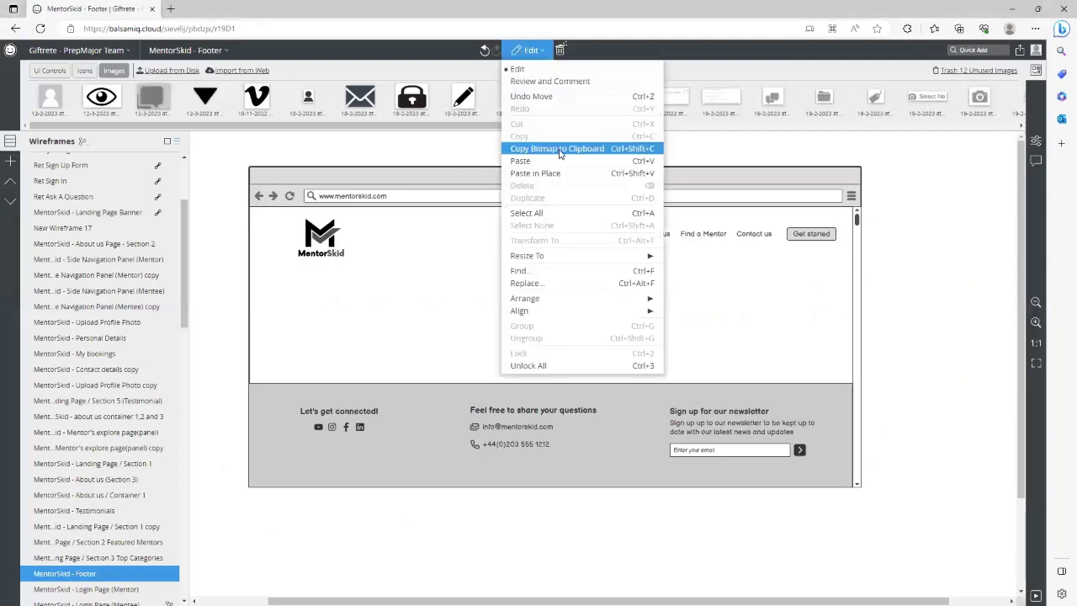
pyautogui.click(603, 150)
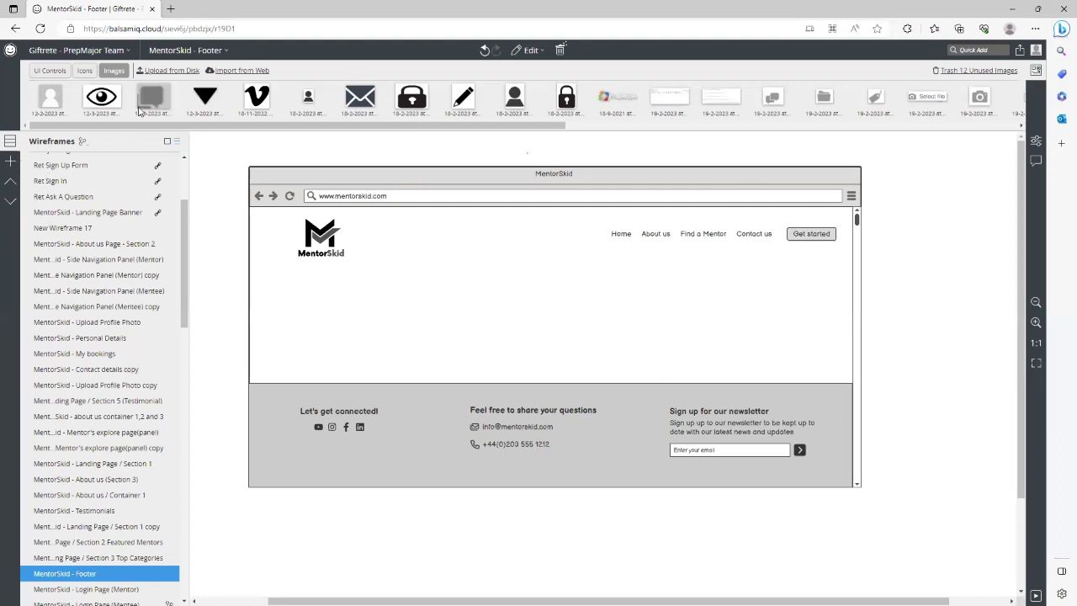
# - Create a new wireframe after the MentorSkid footer and place an iPhone container on its canvas
pyautogui.click(11, 160)
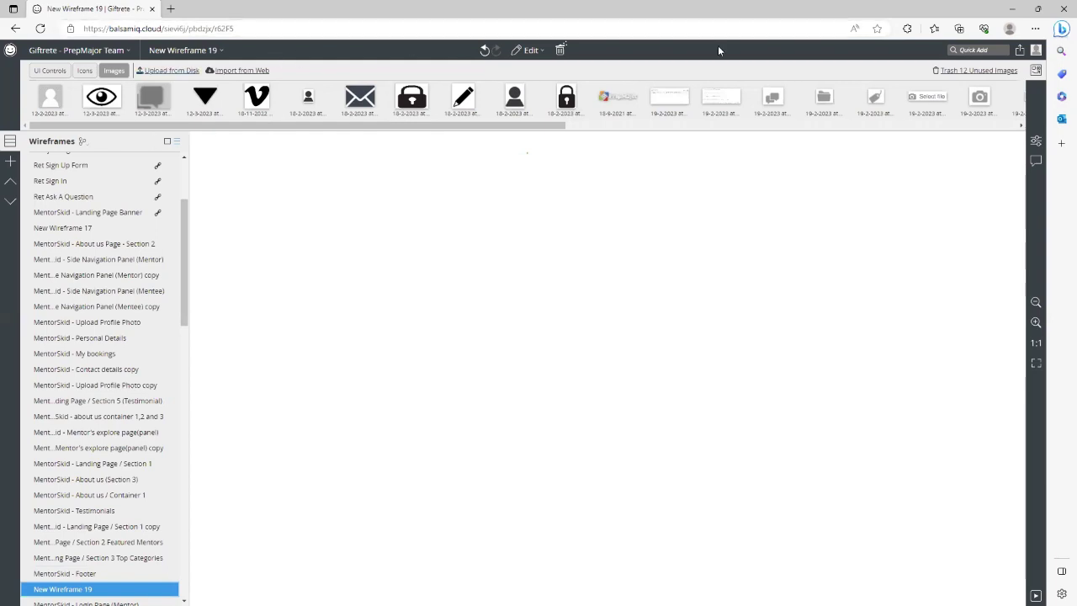
pyautogui.scroll(-1, 308, 127)
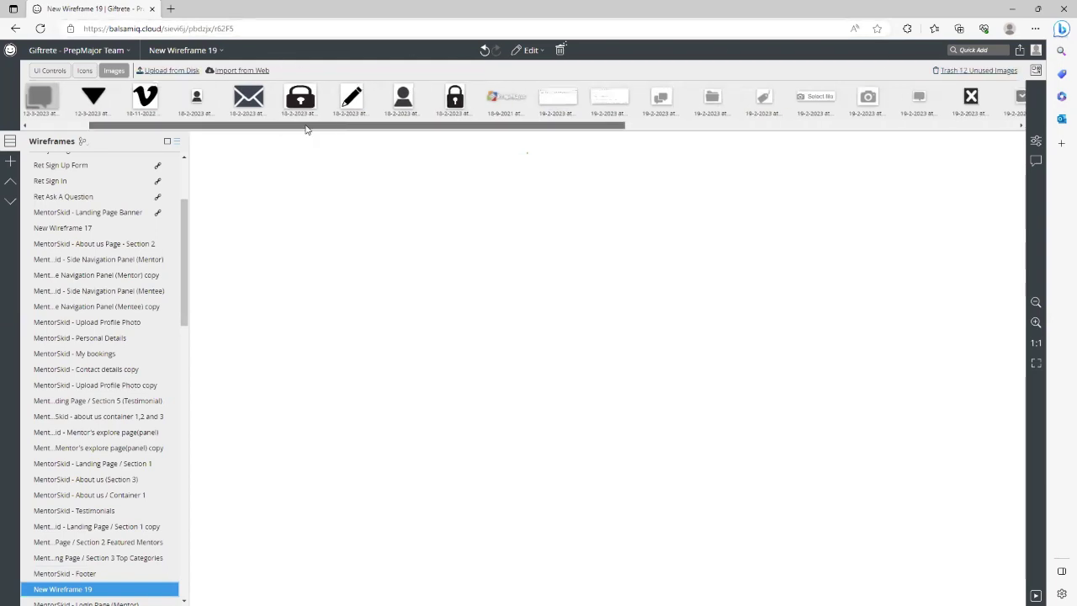
pyautogui.scroll(1, 308, 126)
pyautogui.click(50, 71)
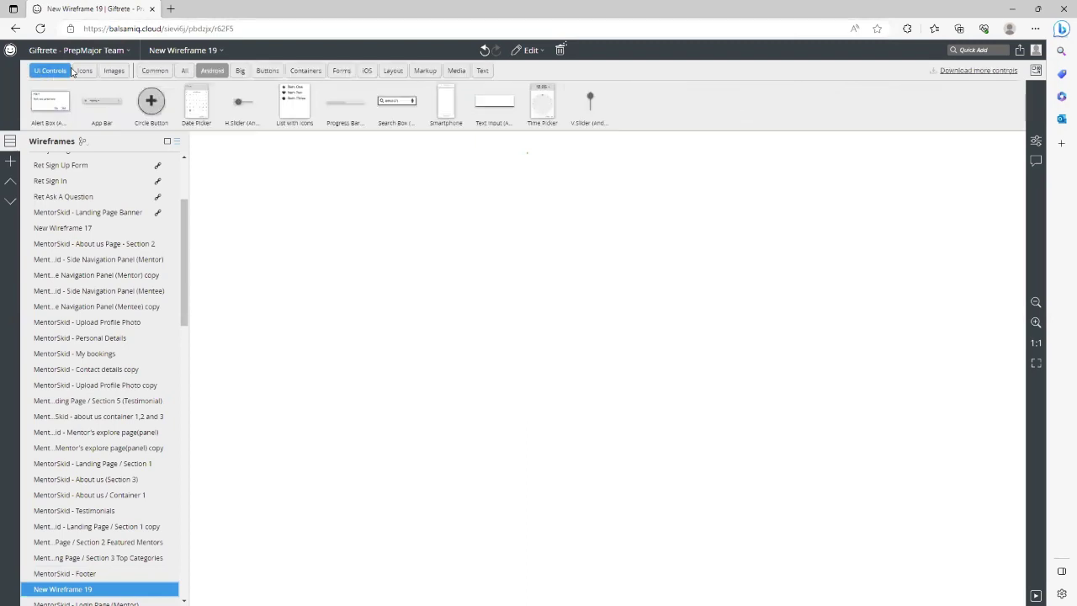
pyautogui.click(305, 70)
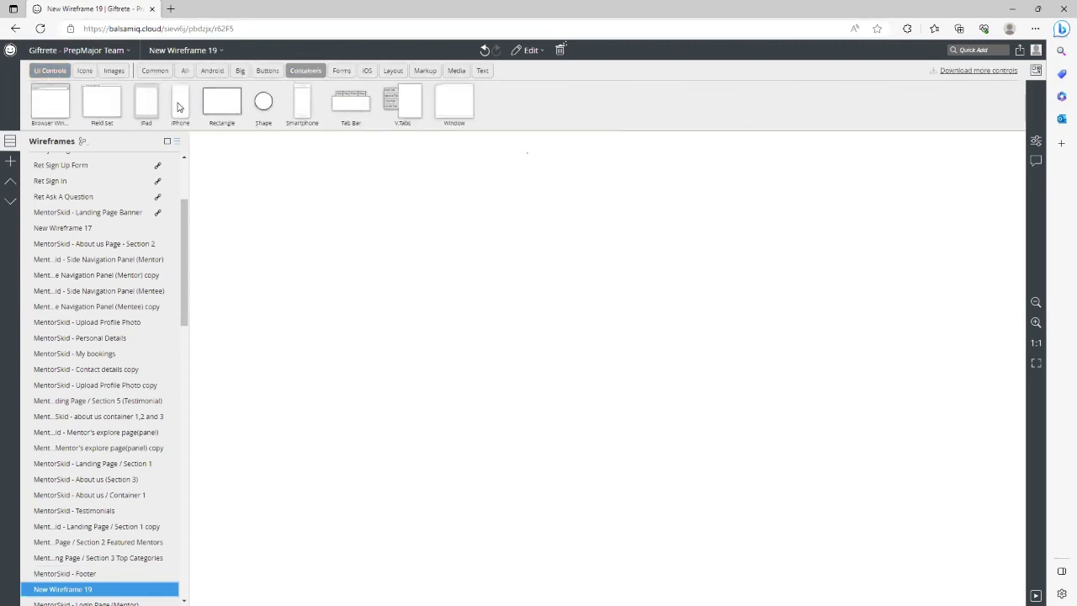
pyautogui.moveTo(177, 106); pyautogui.dragTo(414, 230)
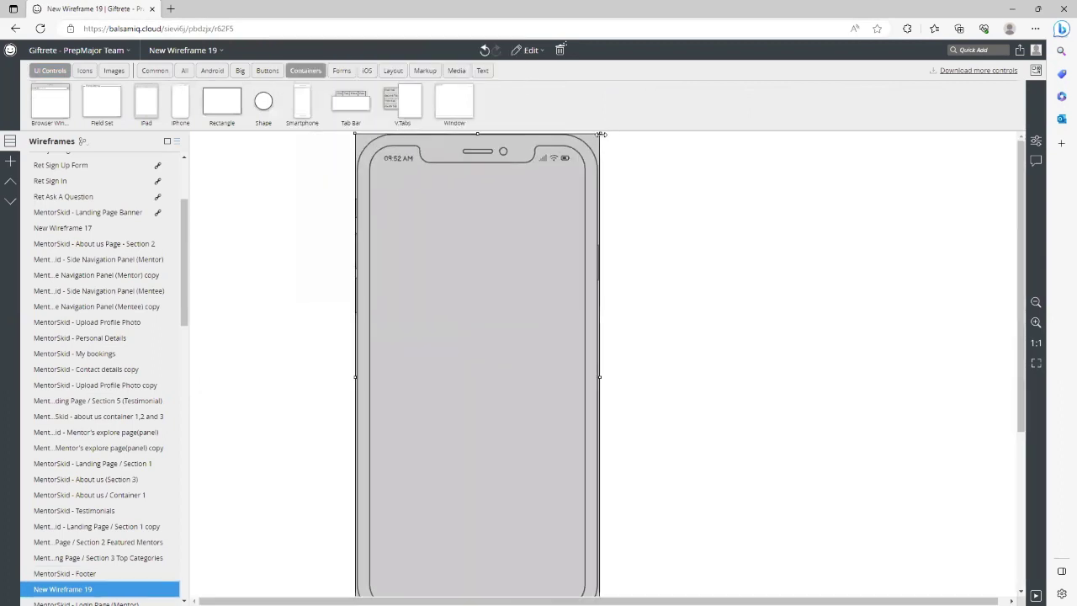
# - Shrink the iPhone container so the whole device fits the visible canvas and move it to the canvas centre
pyautogui.moveTo(600, 134); pyautogui.dragTo(577, 204)
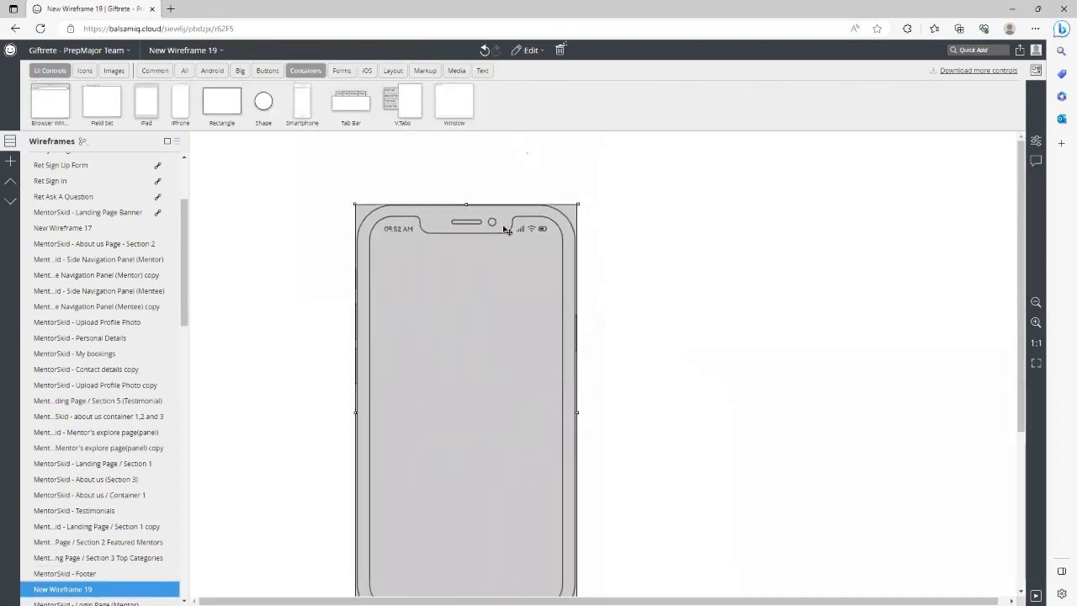
pyautogui.moveTo(505, 230); pyautogui.dragTo(595, 211)
pyautogui.click(671, 562)
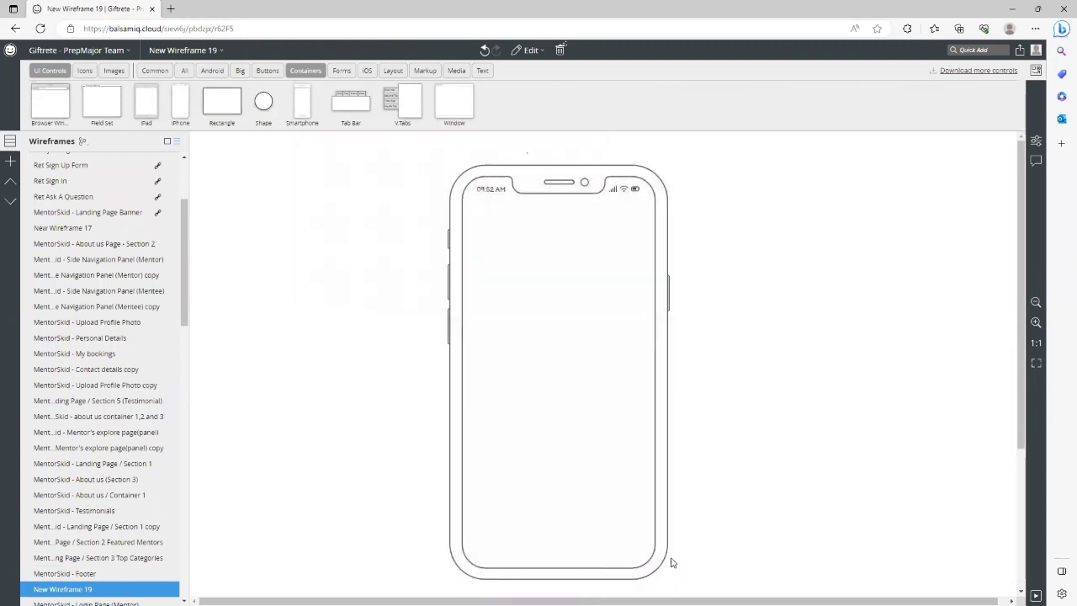
pyautogui.click(663, 569)
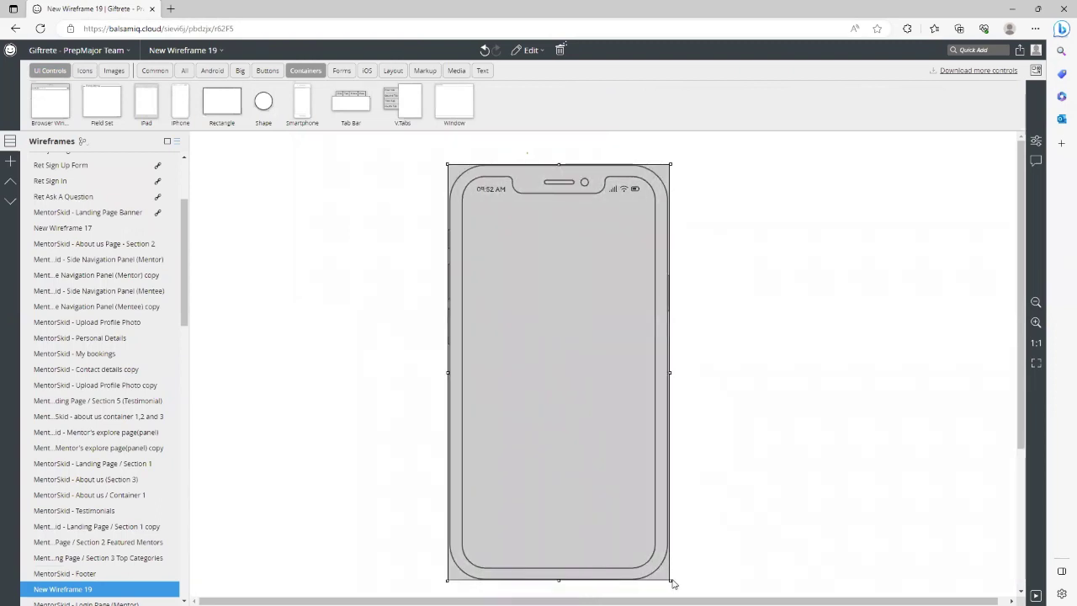
pyautogui.moveTo(672, 582); pyautogui.dragTo(646, 526)
pyautogui.click(674, 455)
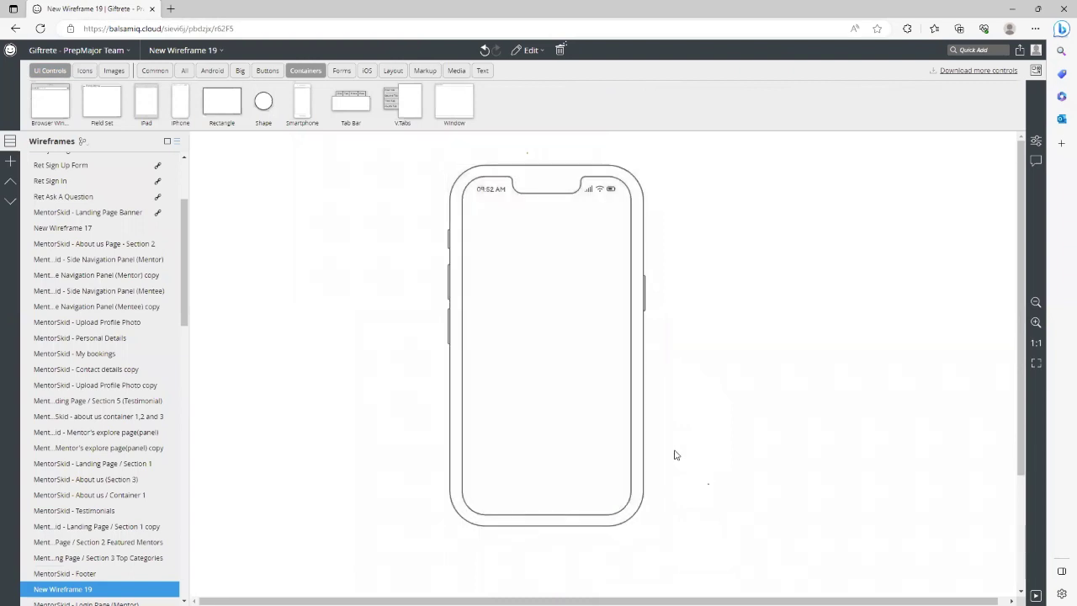
# - Lock the iPhone container in place on the canvas
pyautogui.click(515, 232)
pyautogui.rightClick(537, 225)
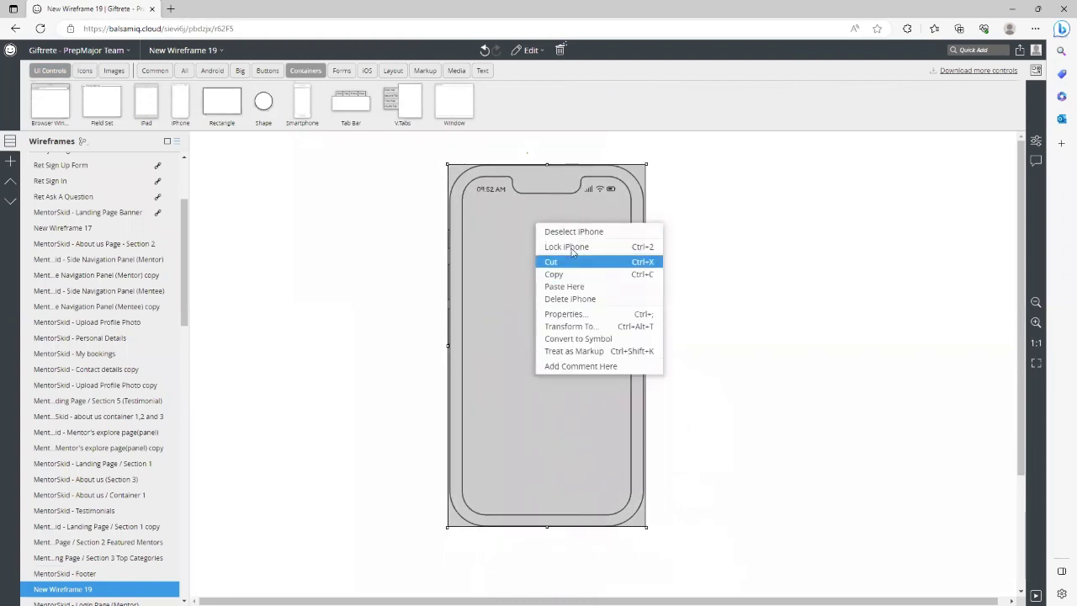
pyautogui.click(829, 235)
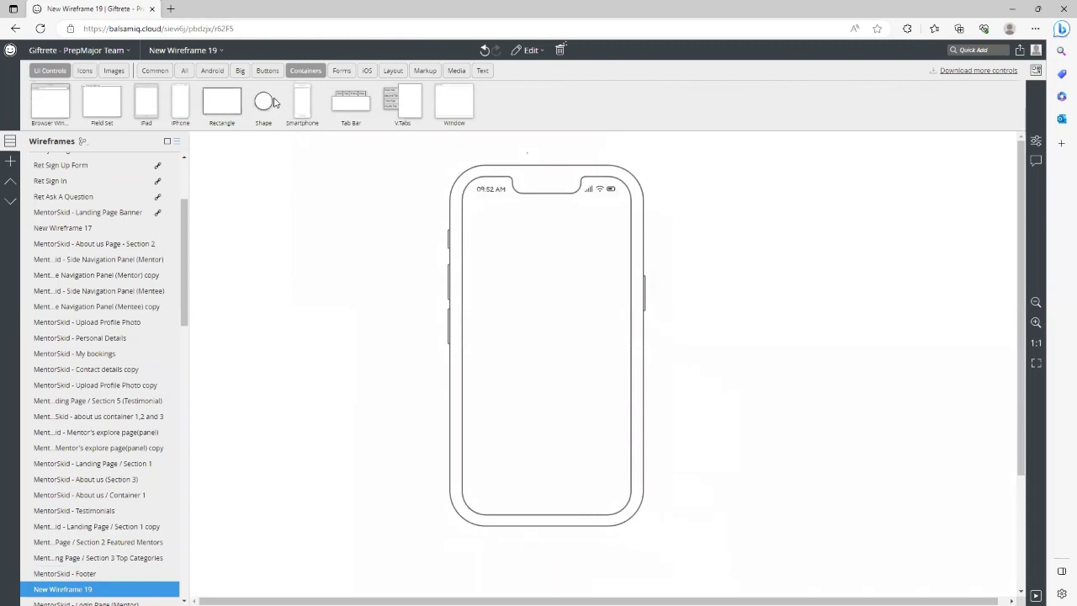
# - Place a Button control in the lower half of the iPhone screen, centred horizontally
pyautogui.click(268, 70)
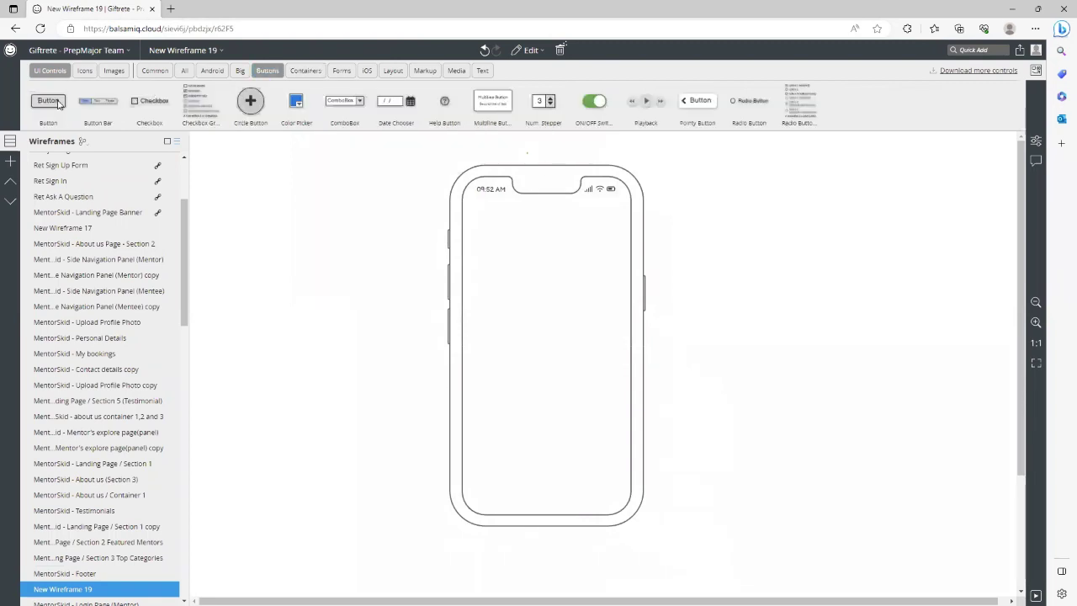
pyautogui.moveTo(58, 103); pyautogui.dragTo(589, 370)
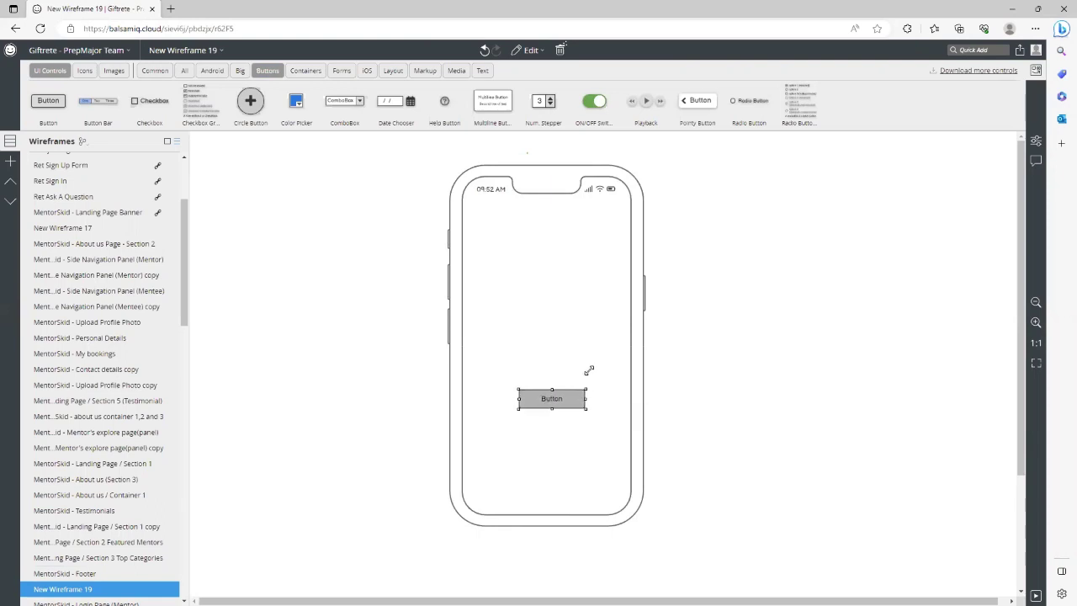
pyautogui.moveTo(552, 401); pyautogui.dragTo(547, 409)
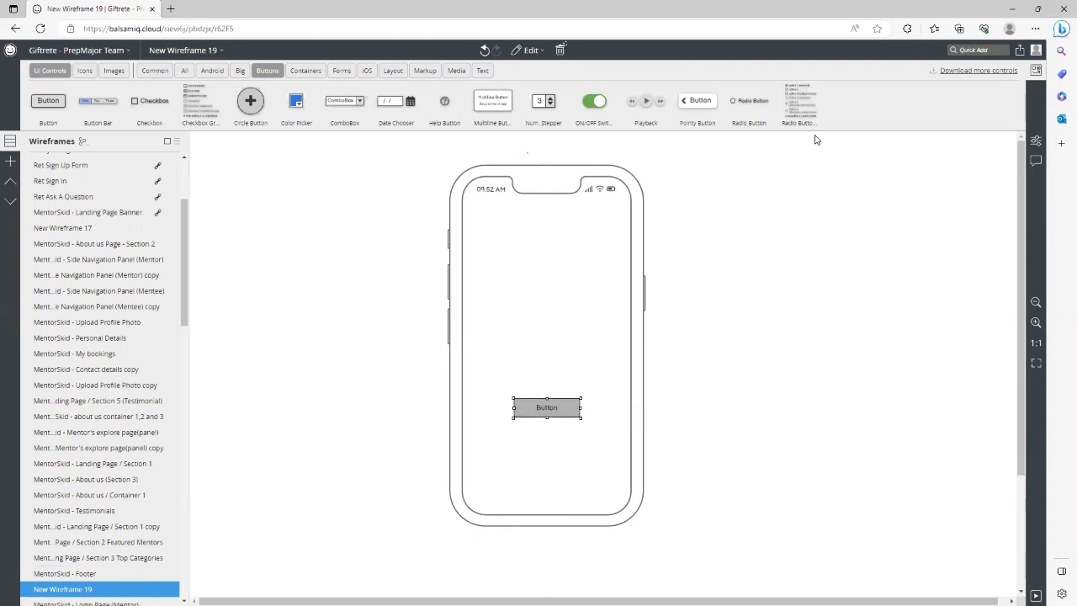
# - Find the ComboBox control by searching "com" and place it above the button on the iPhone screen
pyautogui.click(996, 46)
pyautogui.write('email')
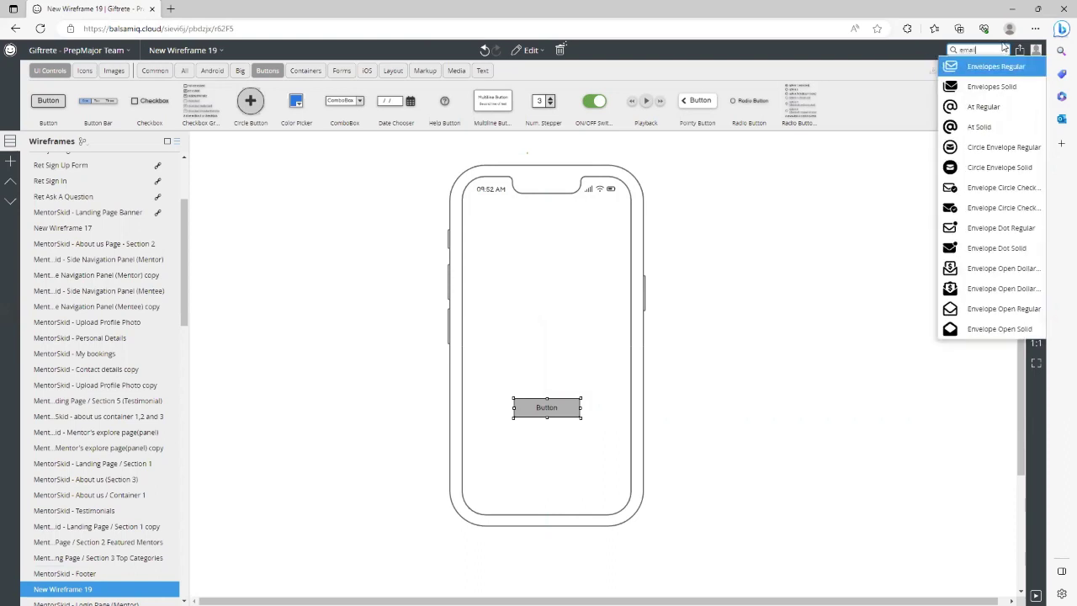
pyautogui.press('BackSpace')
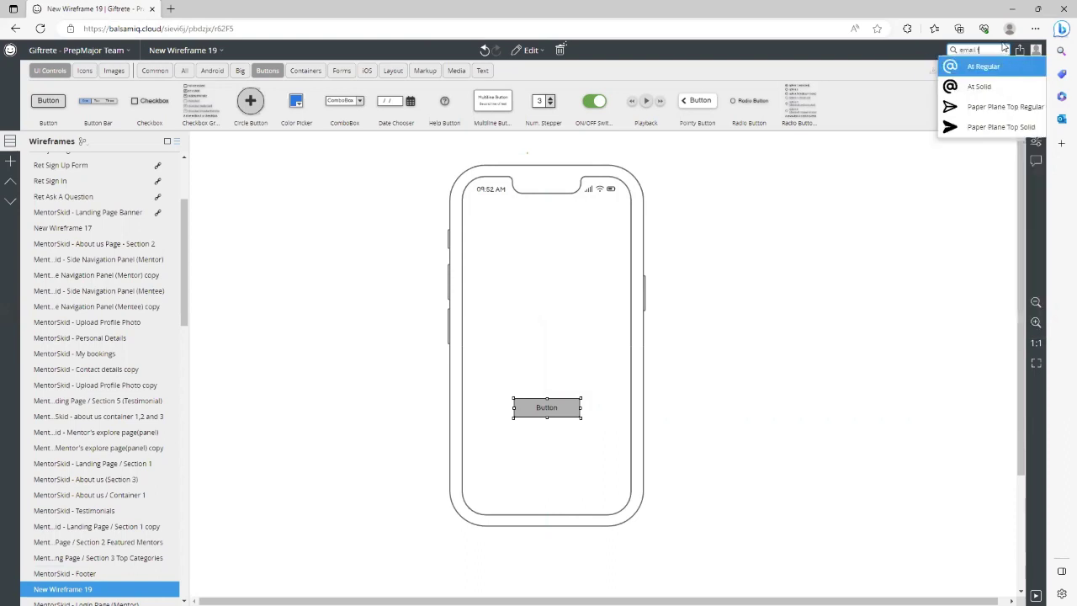
pyautogui.press('BackSpace')
pyautogui.press('BackSpace')
pyautogui.press('BackSpace')
pyautogui.press('BackSpace')
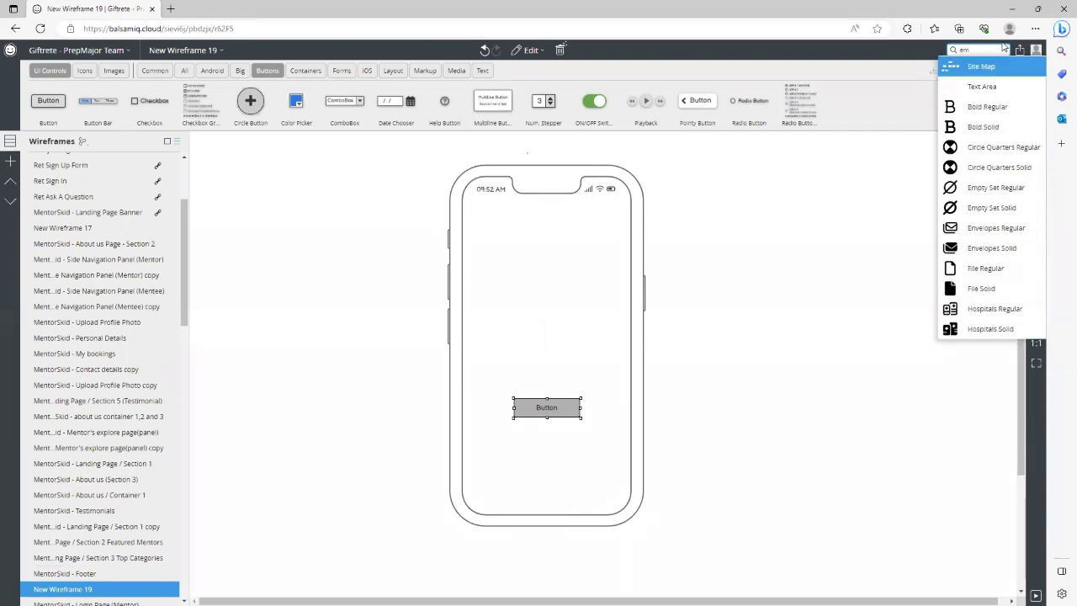
pyautogui.write('com')
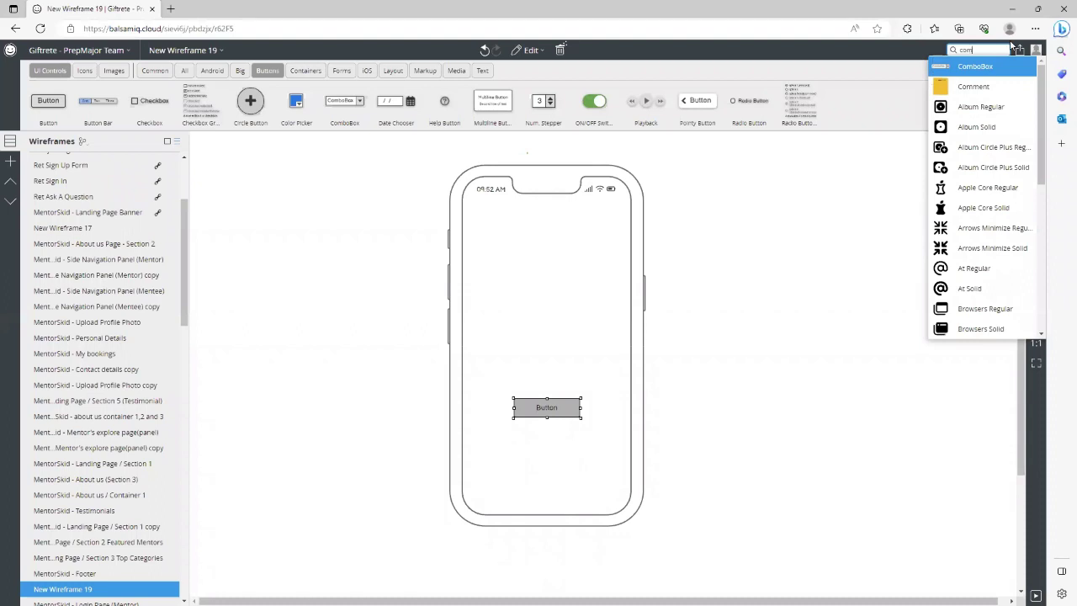
pyautogui.press('Return')
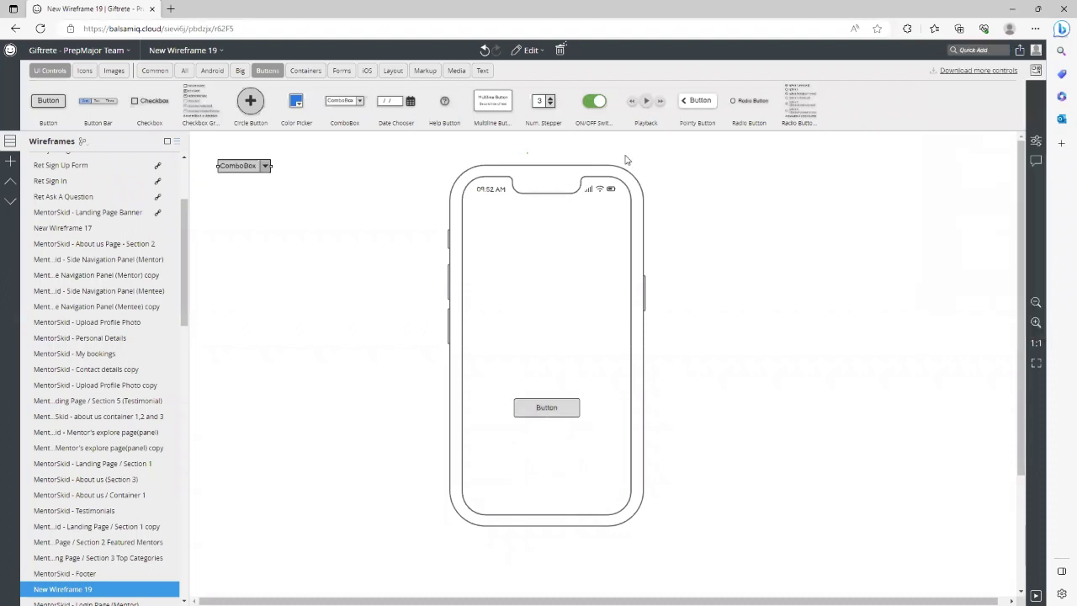
pyautogui.moveTo(245, 167); pyautogui.dragTo(580, 312)
# - Set the combo box text to "Select Region" with the options London, Kent and Midlands, and move it closer to the button
pyautogui.doubleClick(548, 312)
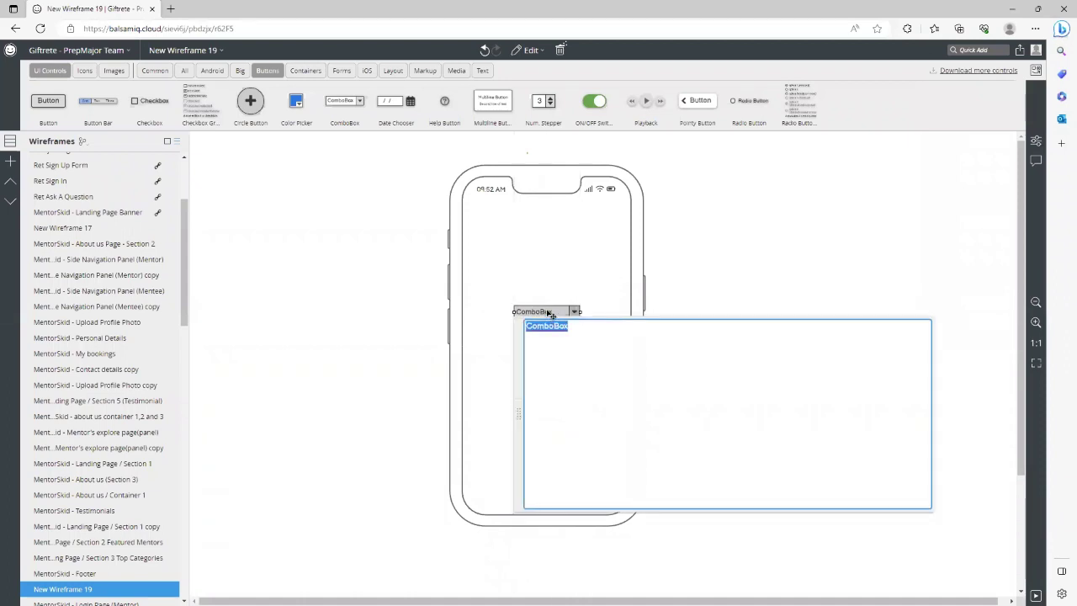
pyautogui.write('Select')
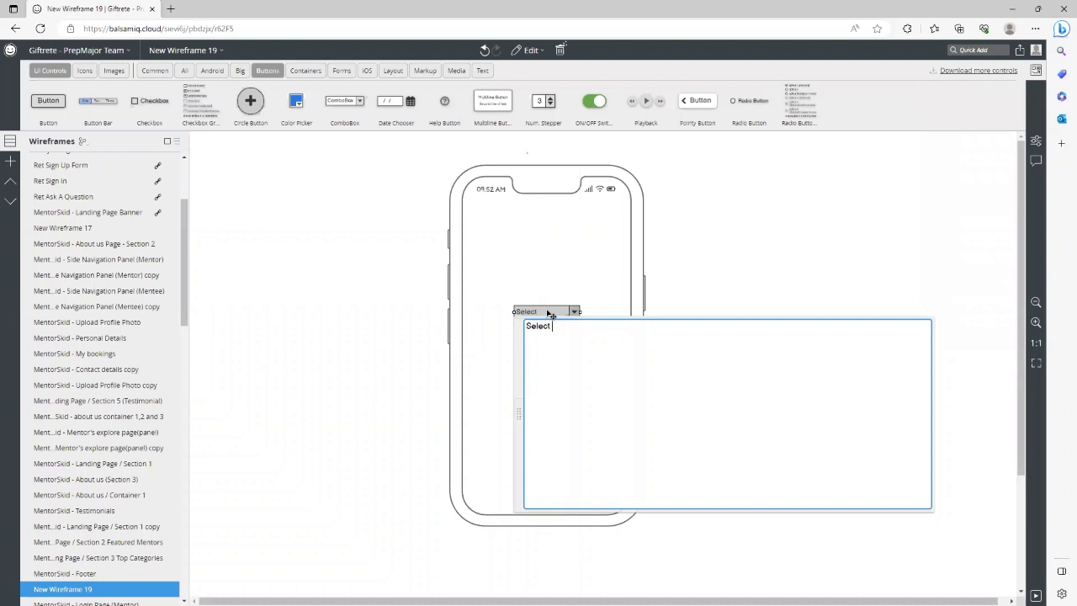
pyautogui.write(' Region London')
pyautogui.press('Return')
pyautogui.write('Kent')
pyautogui.press('Return')
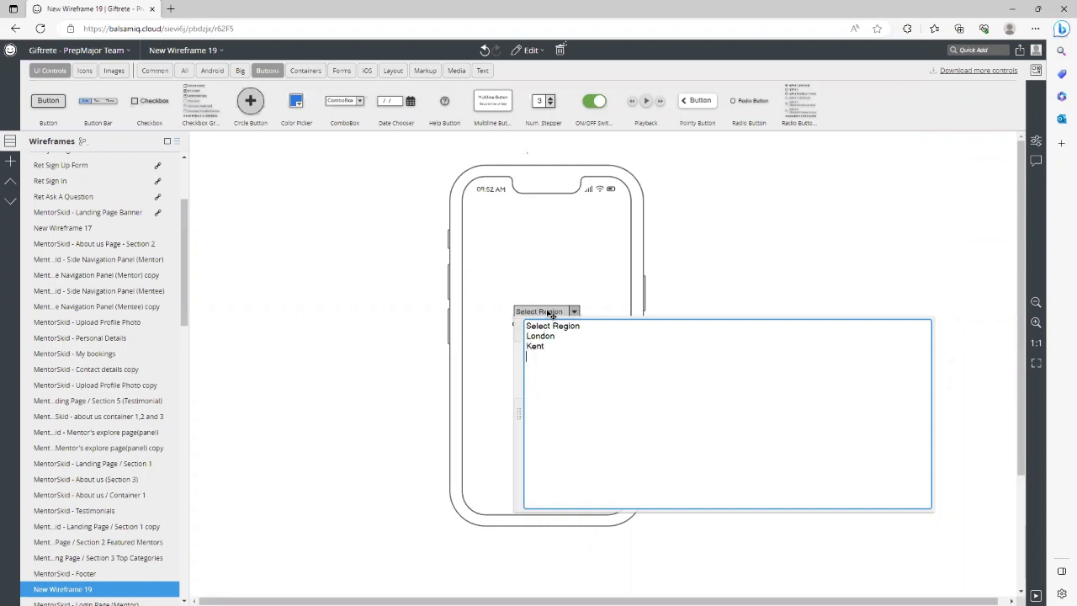
pyautogui.write('Midlansd')
pyautogui.press('BackSpace')
pyautogui.press('BackSpace')
pyautogui.write('ds')
pyautogui.click(565, 310)
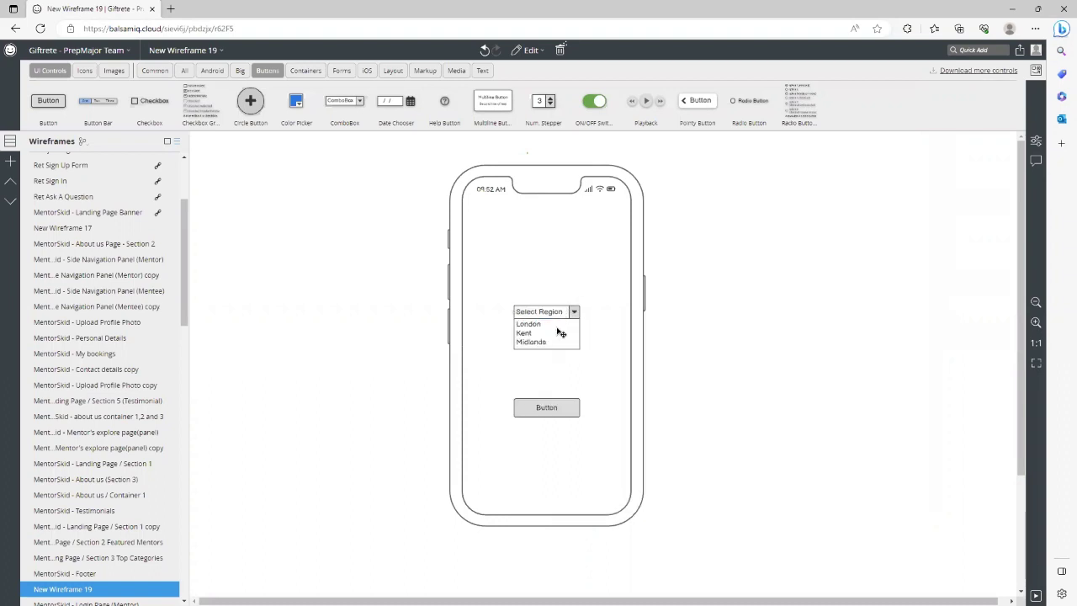
pyautogui.moveTo(564, 312); pyautogui.dragTo(563, 330)
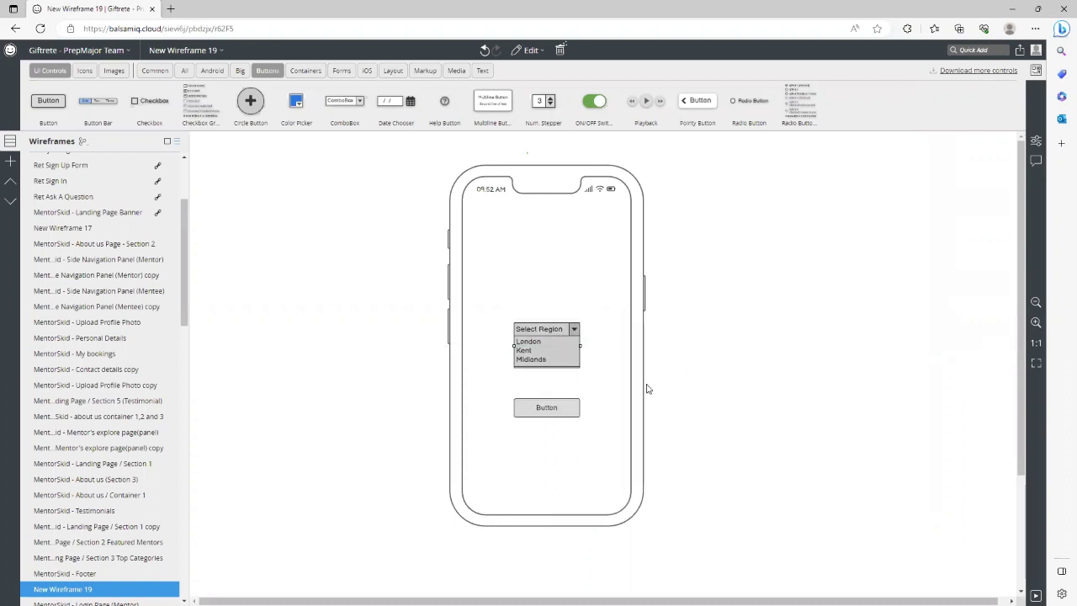
# - Change the label of the button below the combo box to "Login"
pyautogui.doubleClick(546, 408)
pyautogui.write('Login')
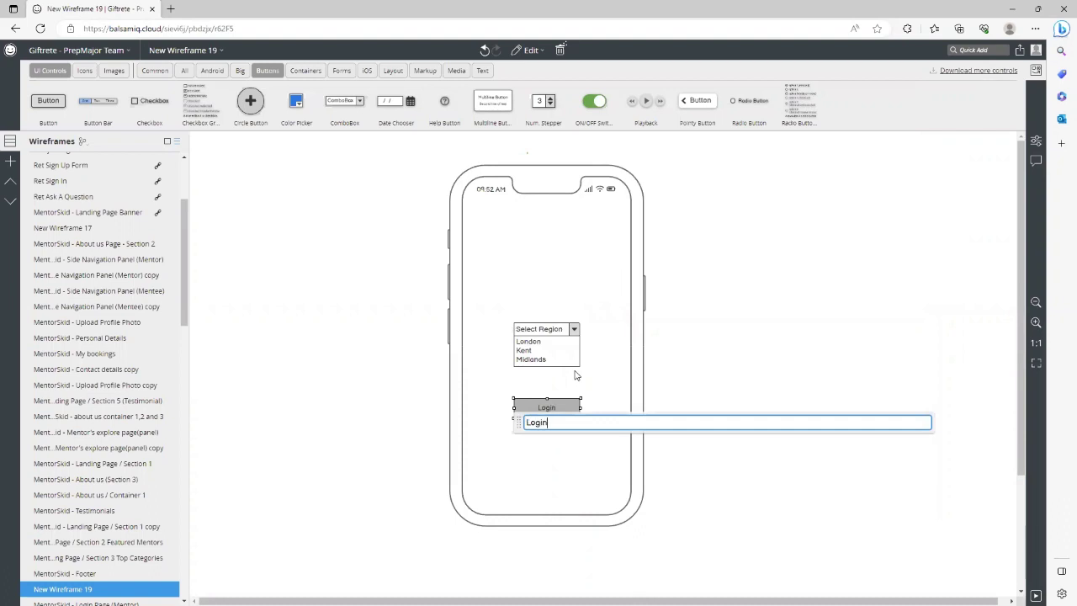
pyautogui.press('Return')
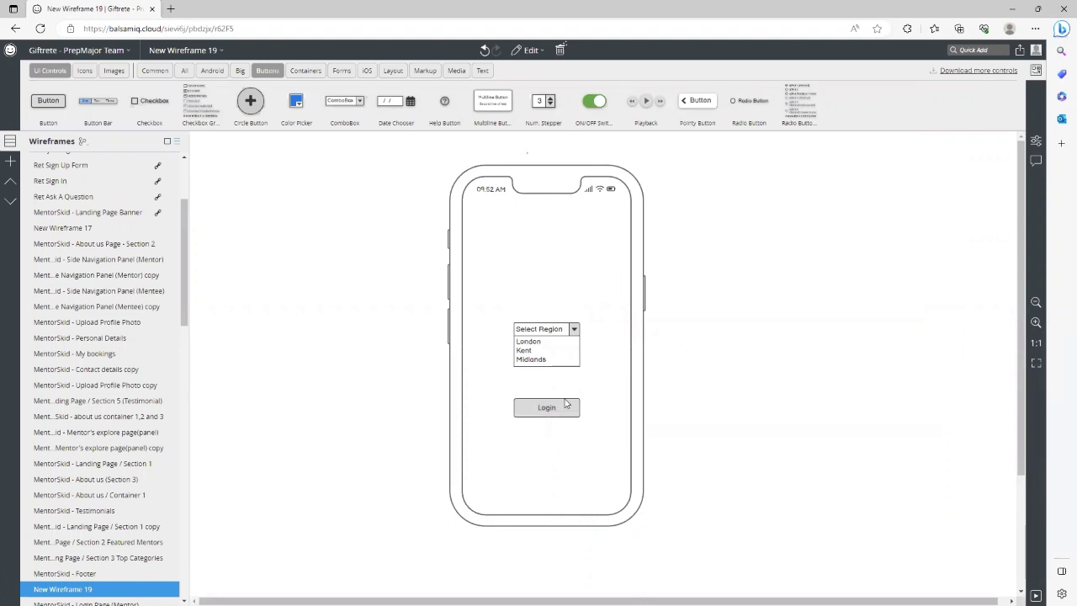
pyautogui.click(803, 378)
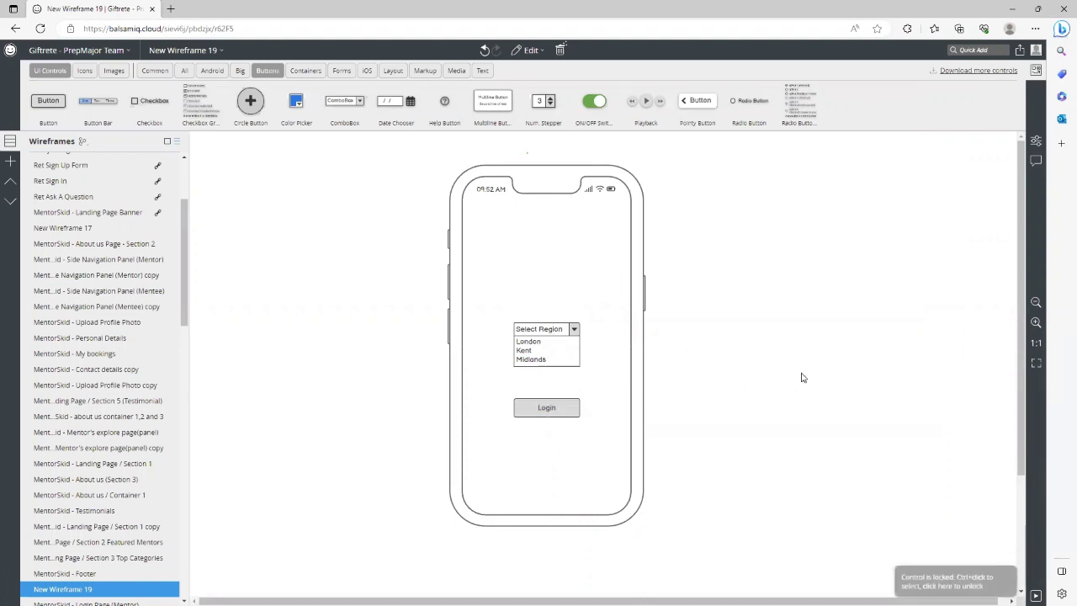
# - Find the horizontal slider among all UI controls and place it below the Login button
pyautogui.click(393, 70)
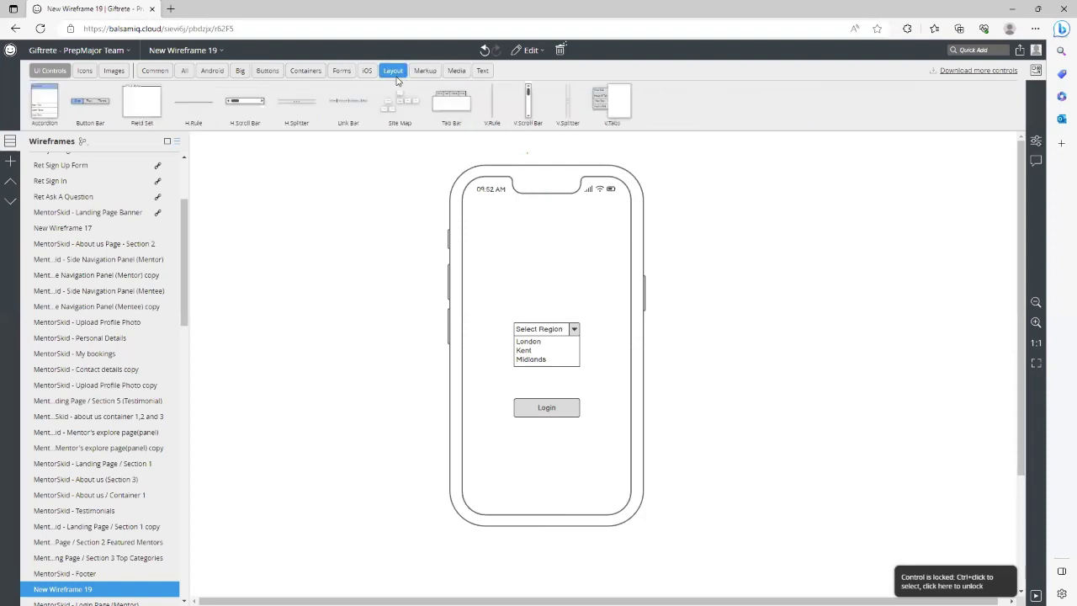
pyautogui.click(308, 73)
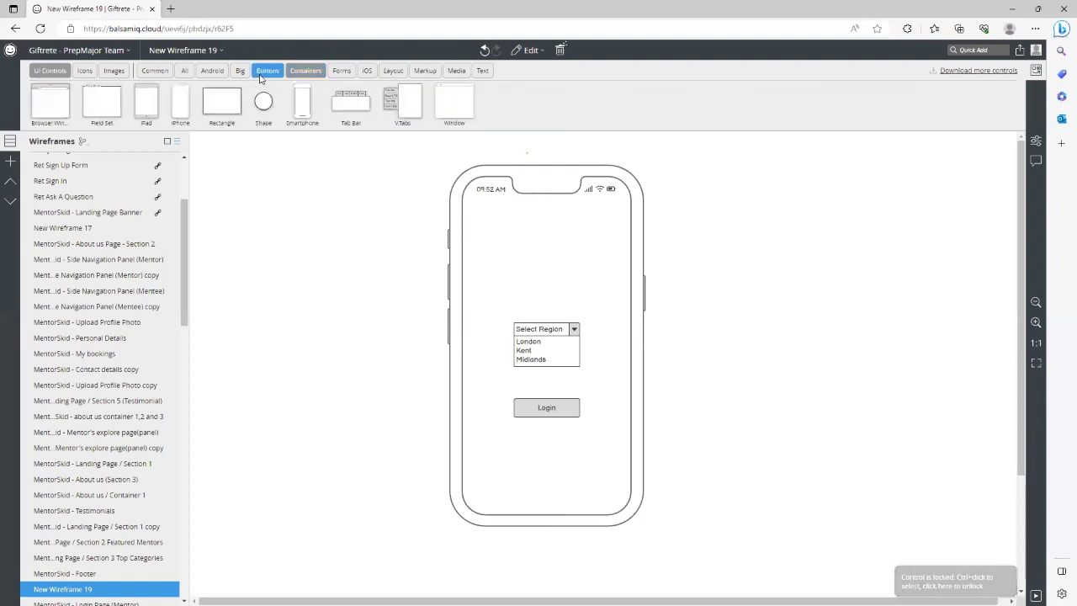
pyautogui.click(184, 71)
pyautogui.moveTo(251, 126); pyautogui.dragTo(542, 475)
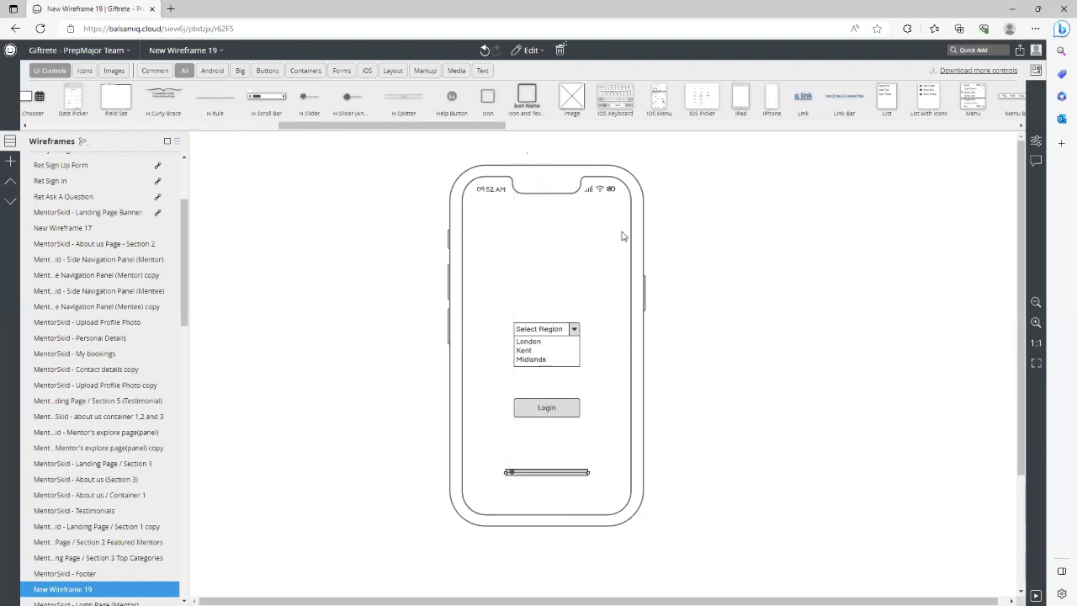
# - Place an iOS Keyboard across the lower part of the iPhone screen and move the Login button up to clear it
pyautogui.moveTo(613, 94); pyautogui.dragTo(508, 444)
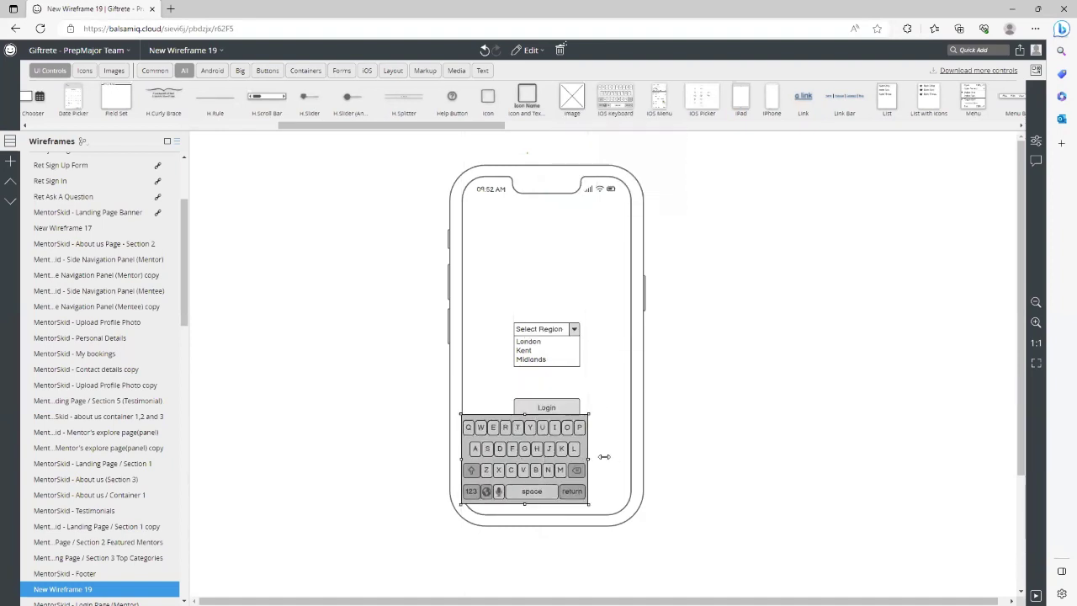
pyautogui.moveTo(589, 462); pyautogui.dragTo(618, 462)
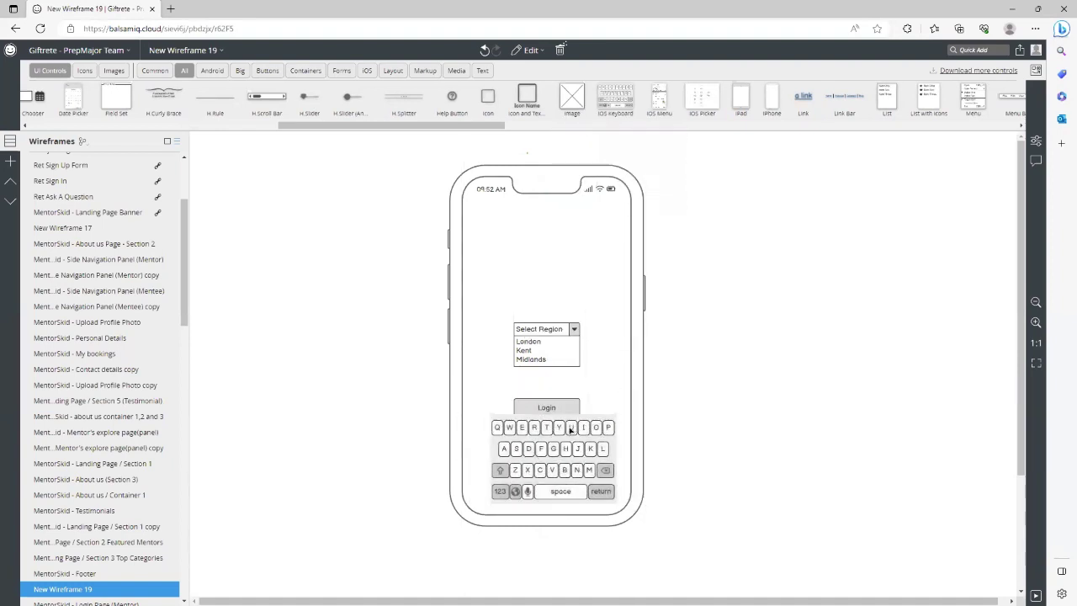
pyautogui.moveTo(561, 408); pyautogui.dragTo(561, 393)
pyautogui.click(698, 381)
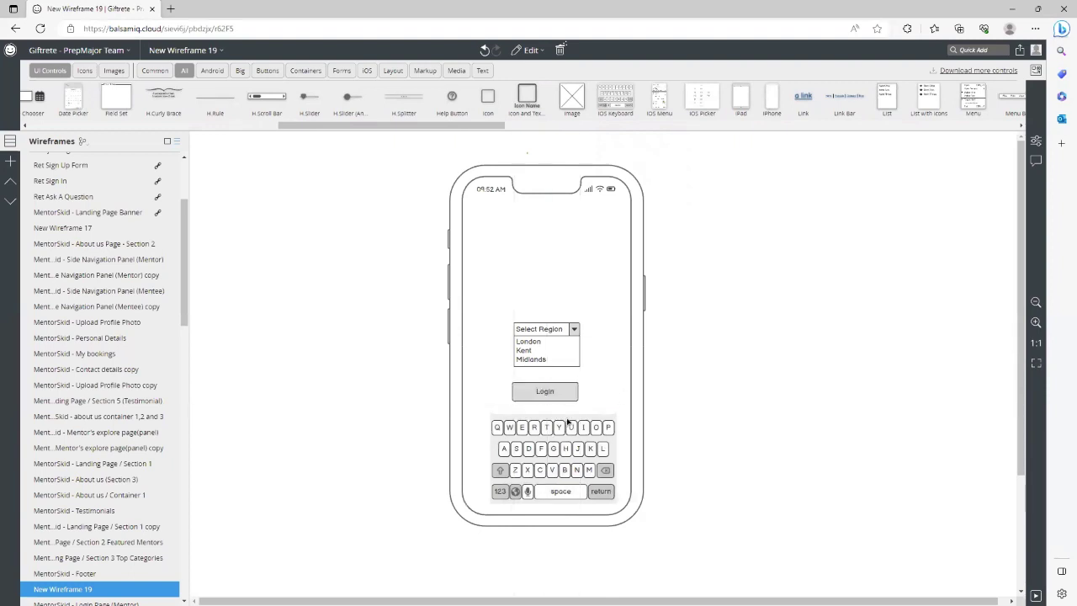
# - Delete the iOS keyboard and all the other controls on the iPhone screen, keeping only the locked iPhone container
pyautogui.click(585, 426)
pyautogui.press('Delete')
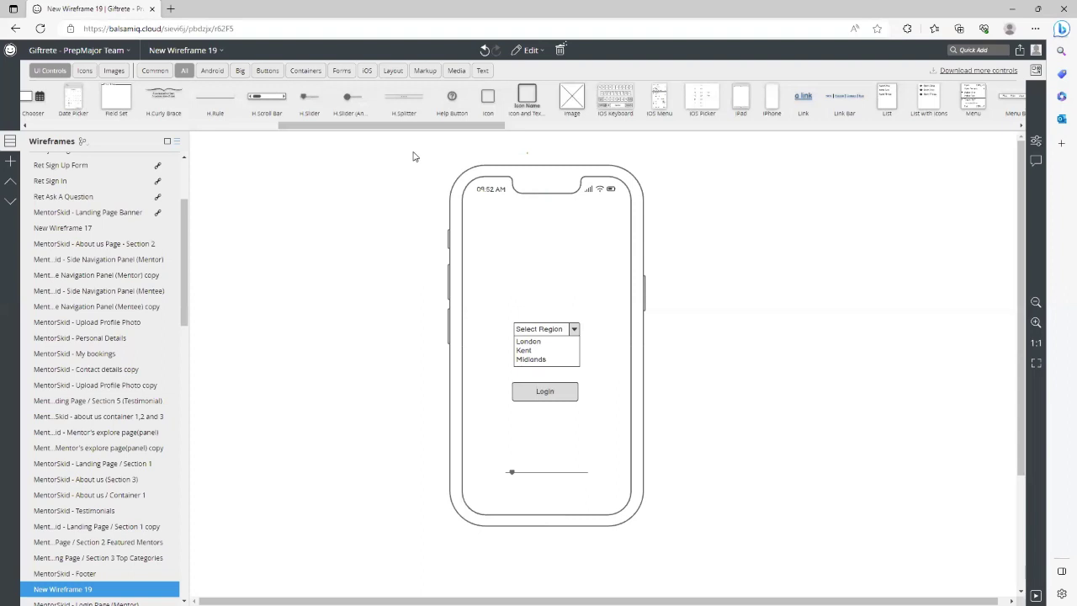
pyautogui.moveTo(386, 150); pyautogui.dragTo(794, 597)
pyautogui.press('Delete')
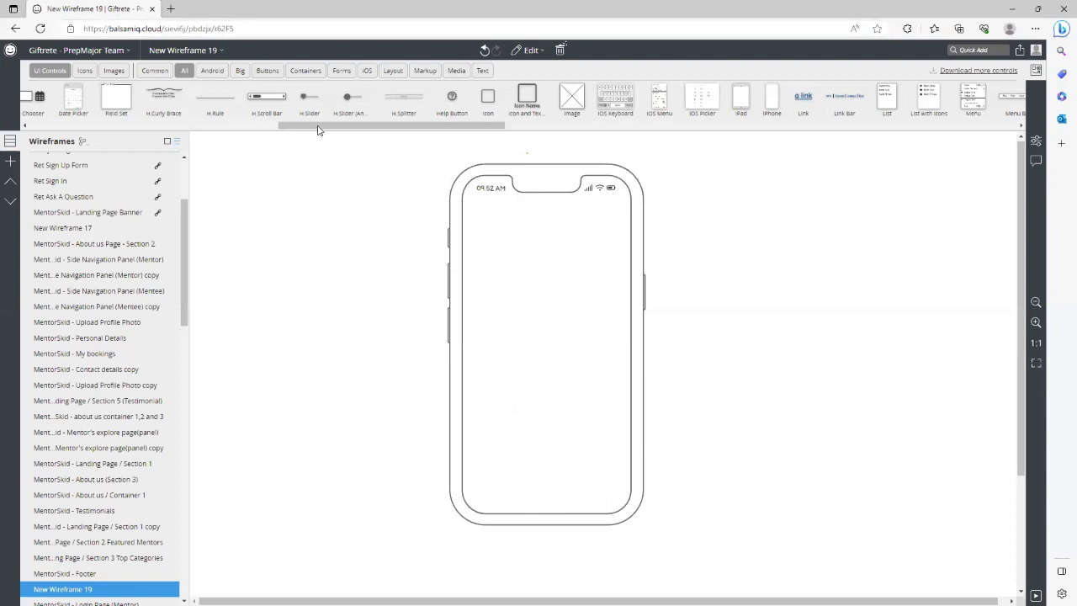
# - Examine the UI controls offered in the All, Containers, Forms, iOS and Layout categories
pyautogui.moveTo(328, 126); pyautogui.dragTo(431, 132)
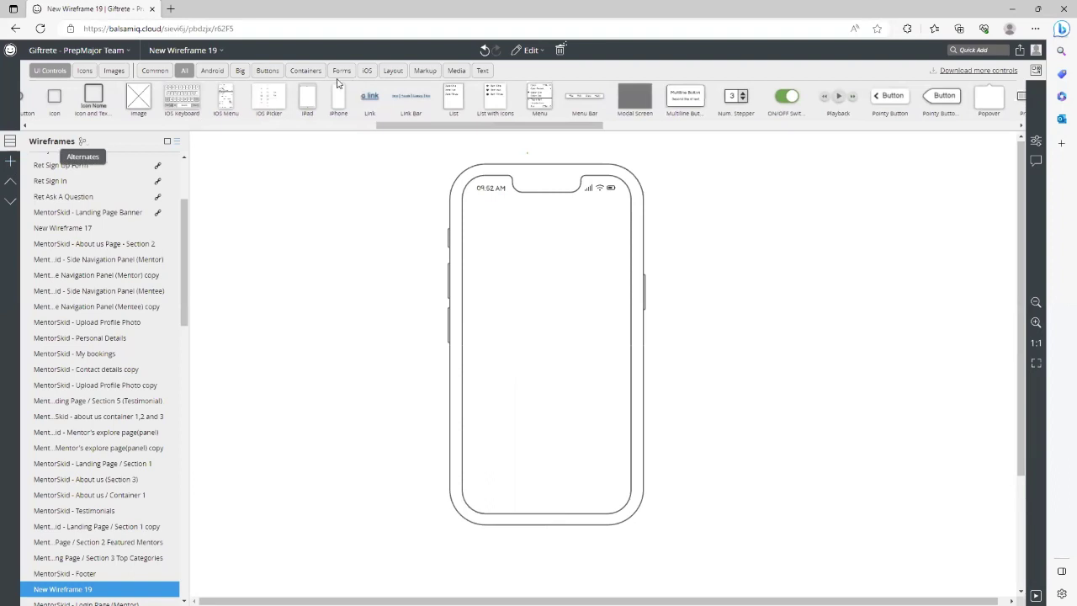
pyautogui.click(305, 71)
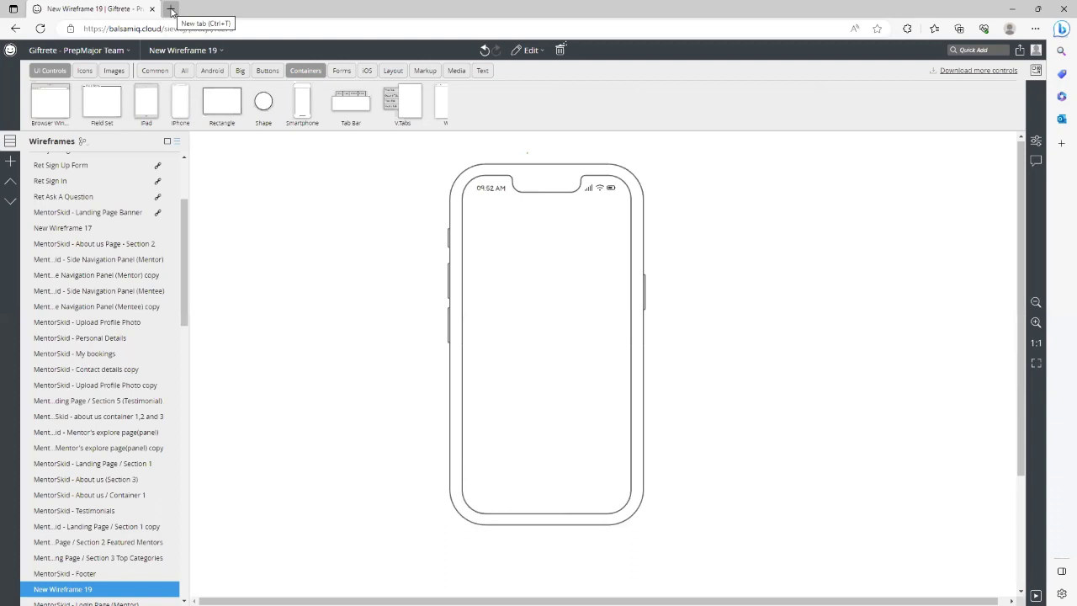
pyautogui.click(344, 73)
pyautogui.click(365, 72)
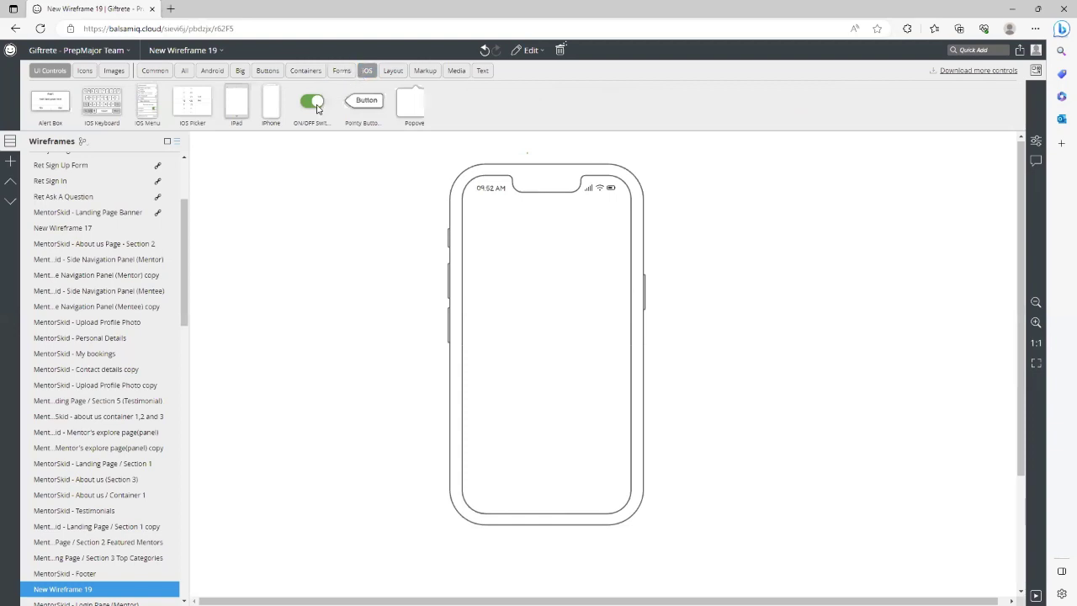
pyautogui.click(392, 72)
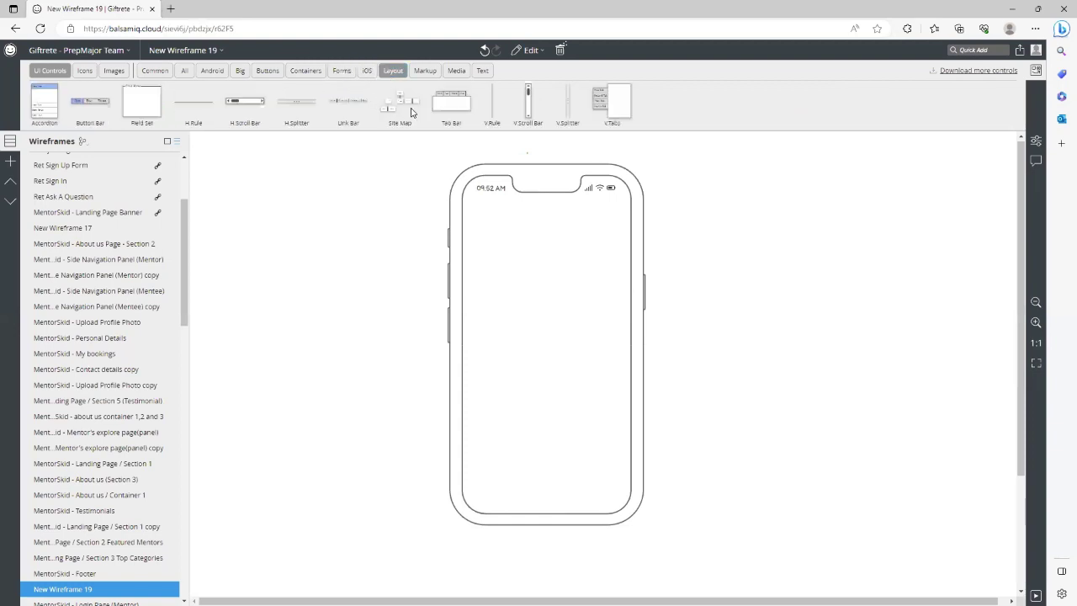
# - Try a Playback control from the Buttons category in the middle of the iPhone screen, select it and undo its placement
pyautogui.click(300, 74)
pyautogui.click(269, 74)
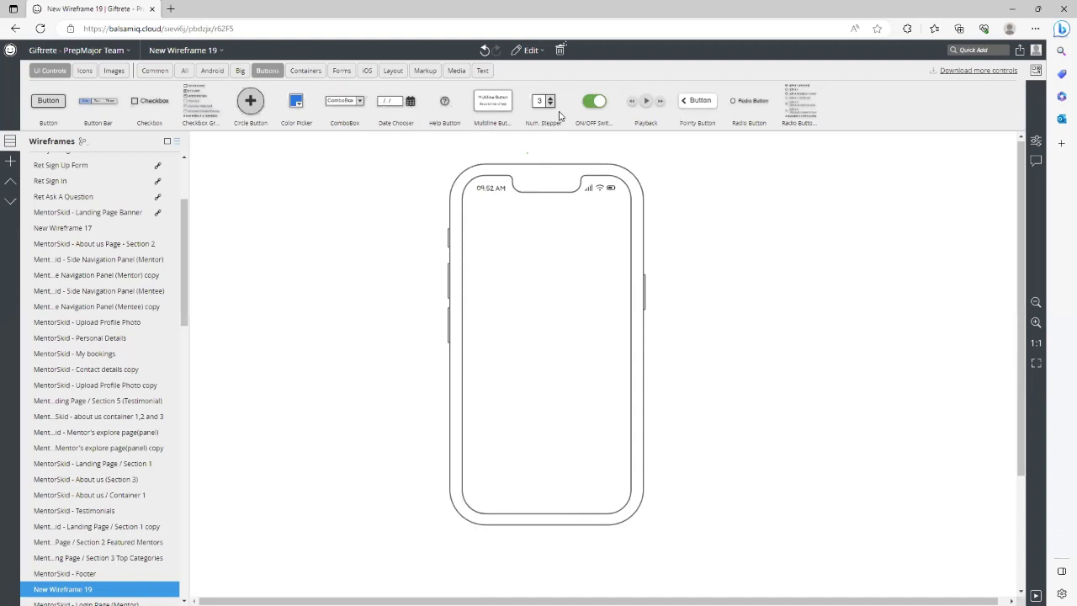
pyautogui.moveTo(640, 107); pyautogui.dragTo(545, 303)
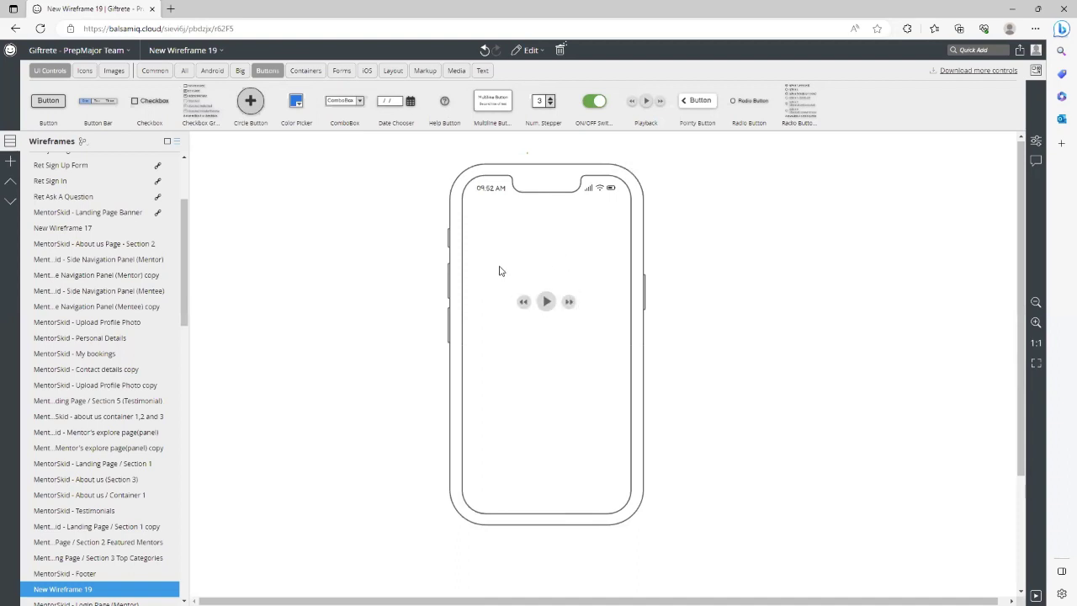
pyautogui.moveTo(499, 270); pyautogui.dragTo(608, 331)
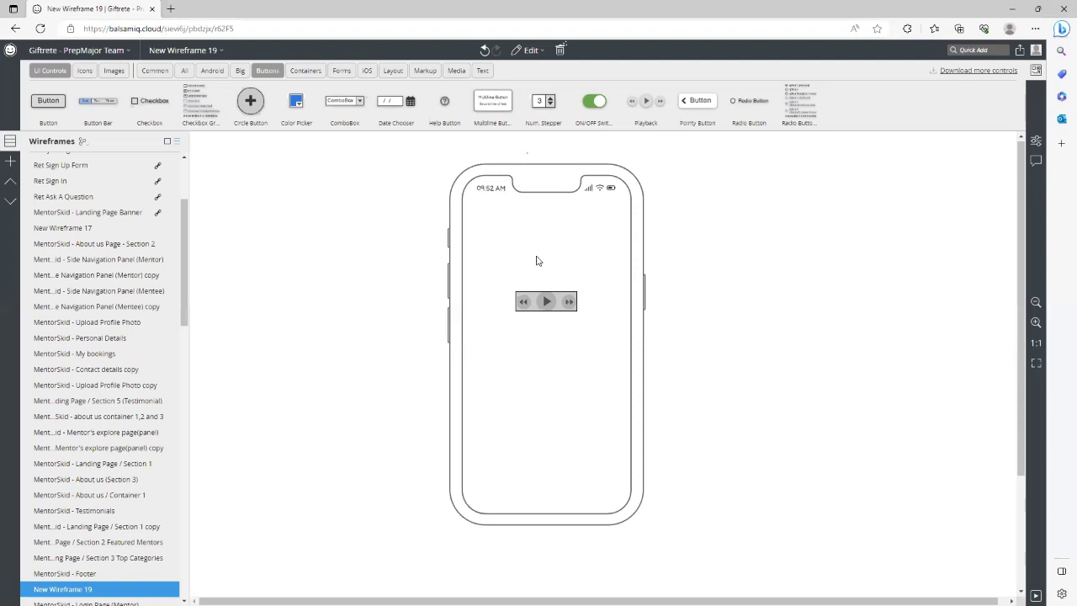
pyautogui.click(547, 302)
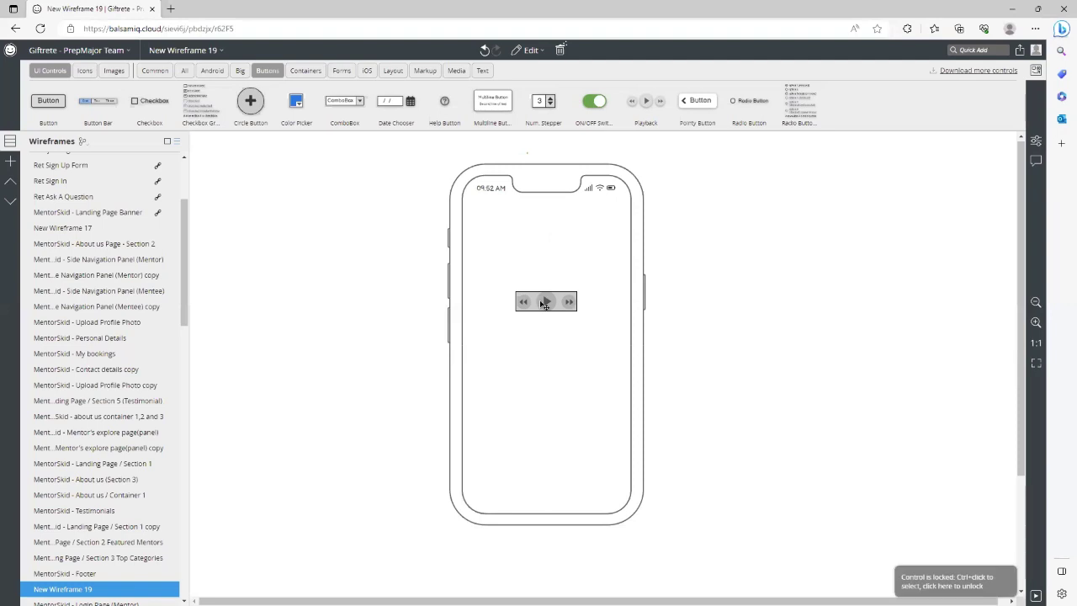
pyautogui.hotkey('ctrl', 'z')
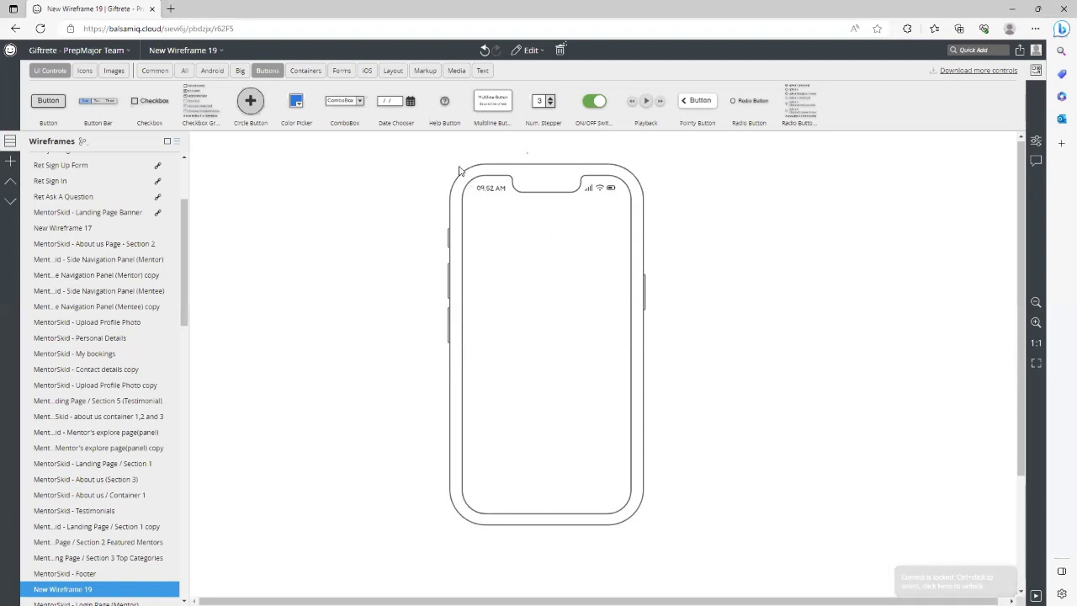